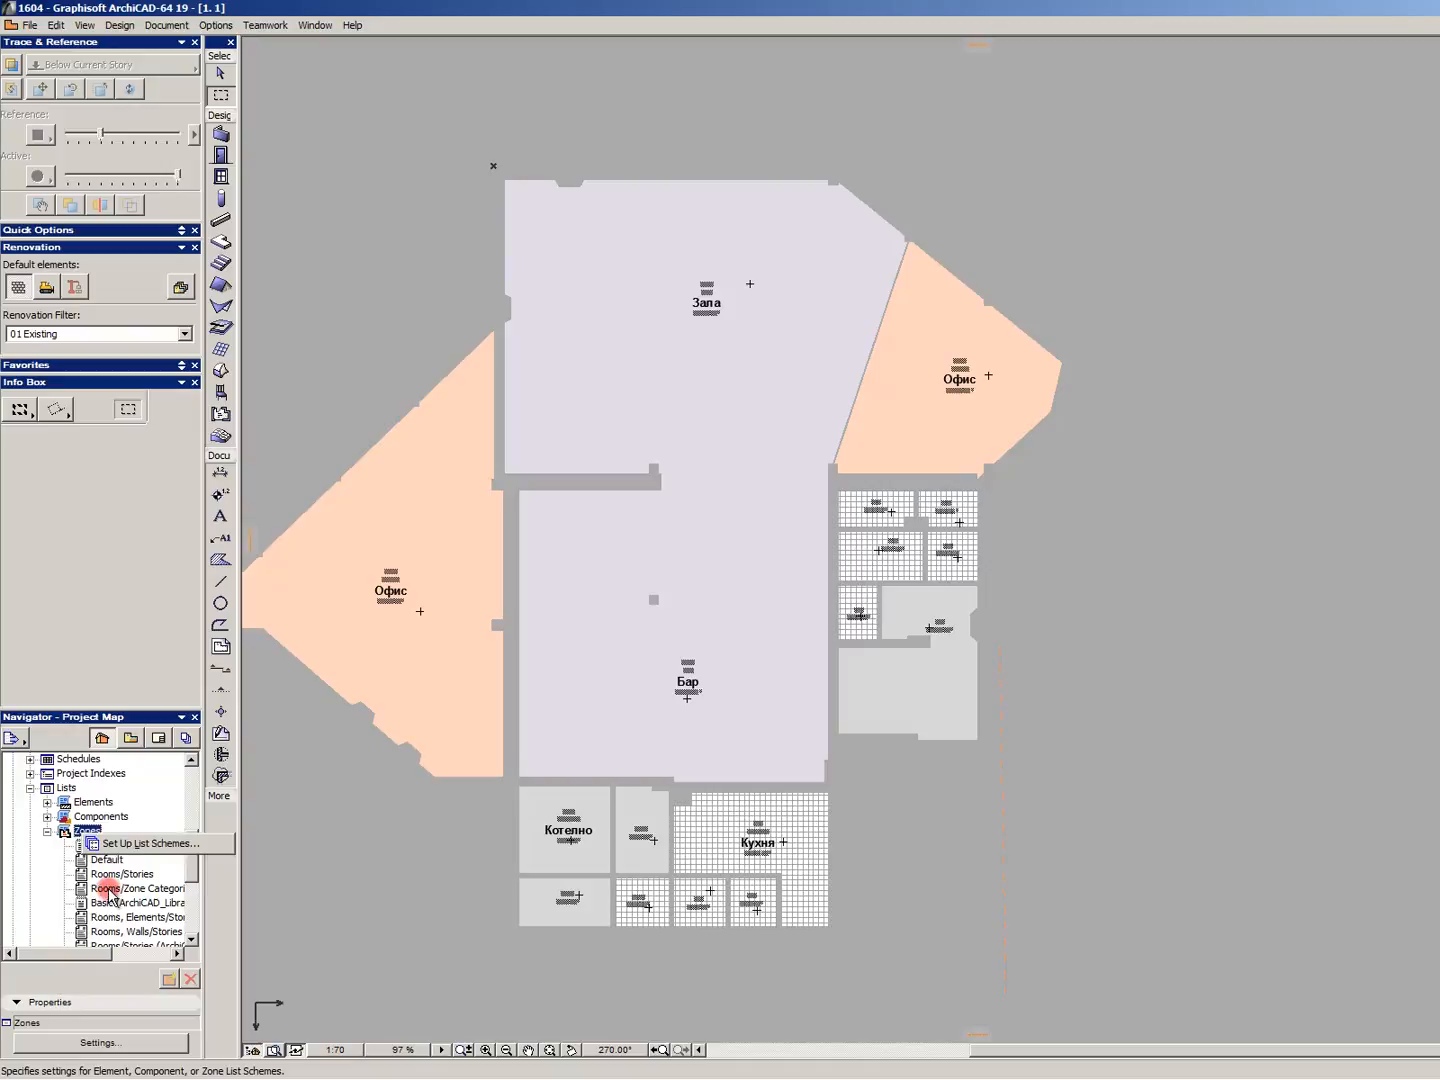
Step: Open the zone list scheme setup and display the list format of the Rooms/Stories/Details scheme
click(624, 407)
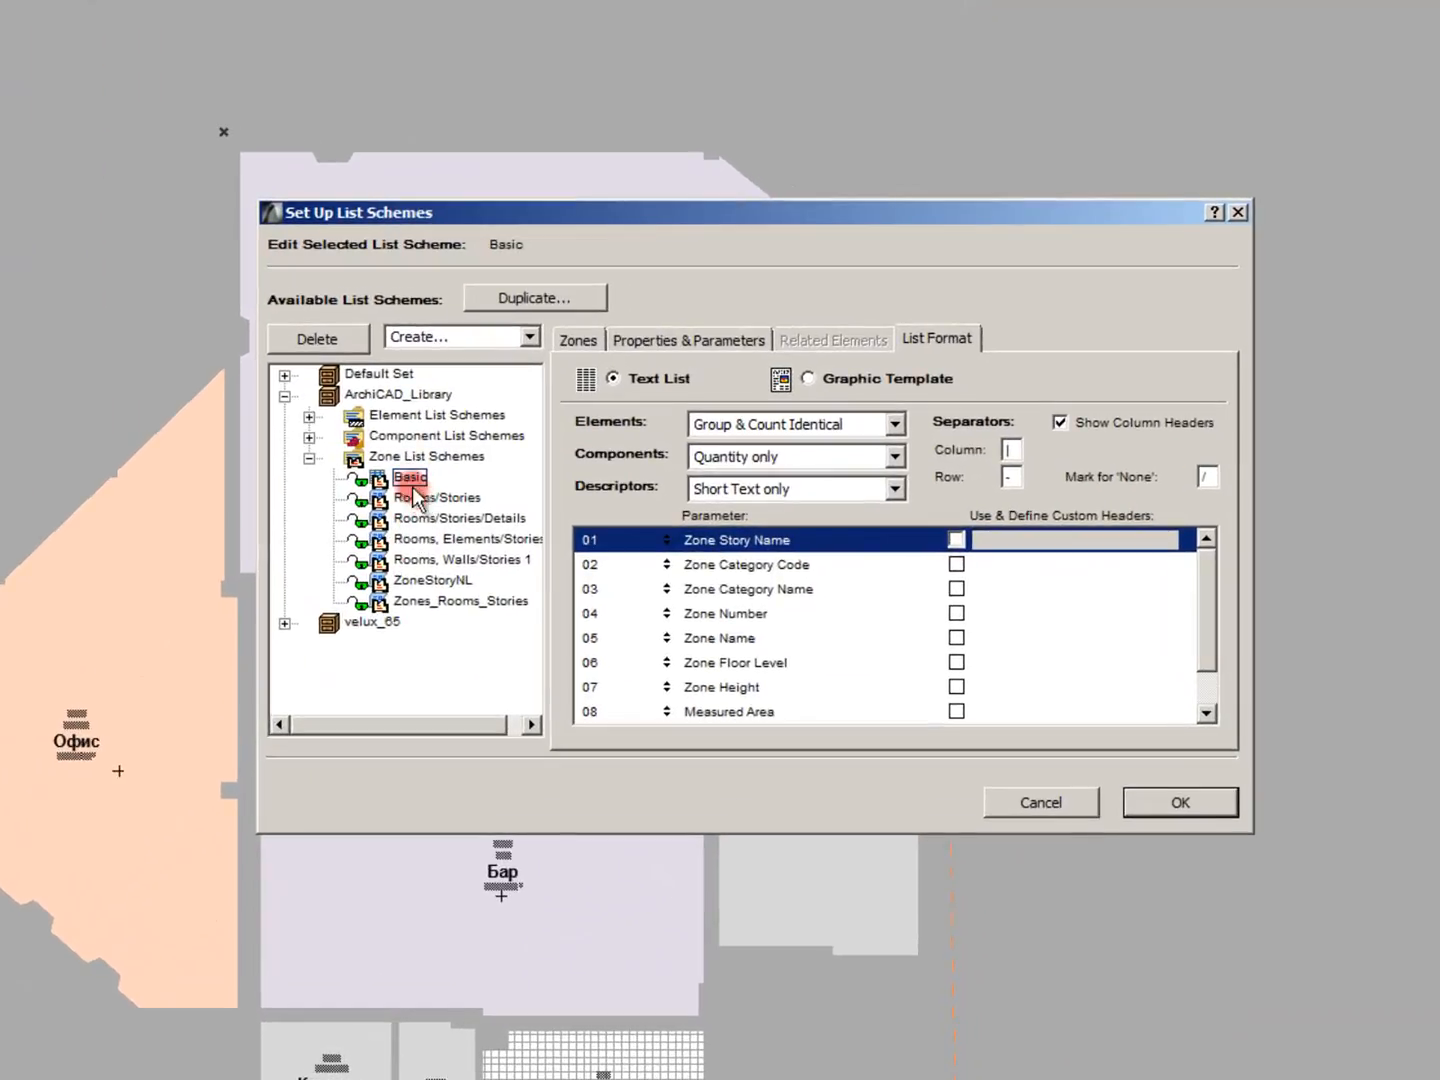
click(430, 540)
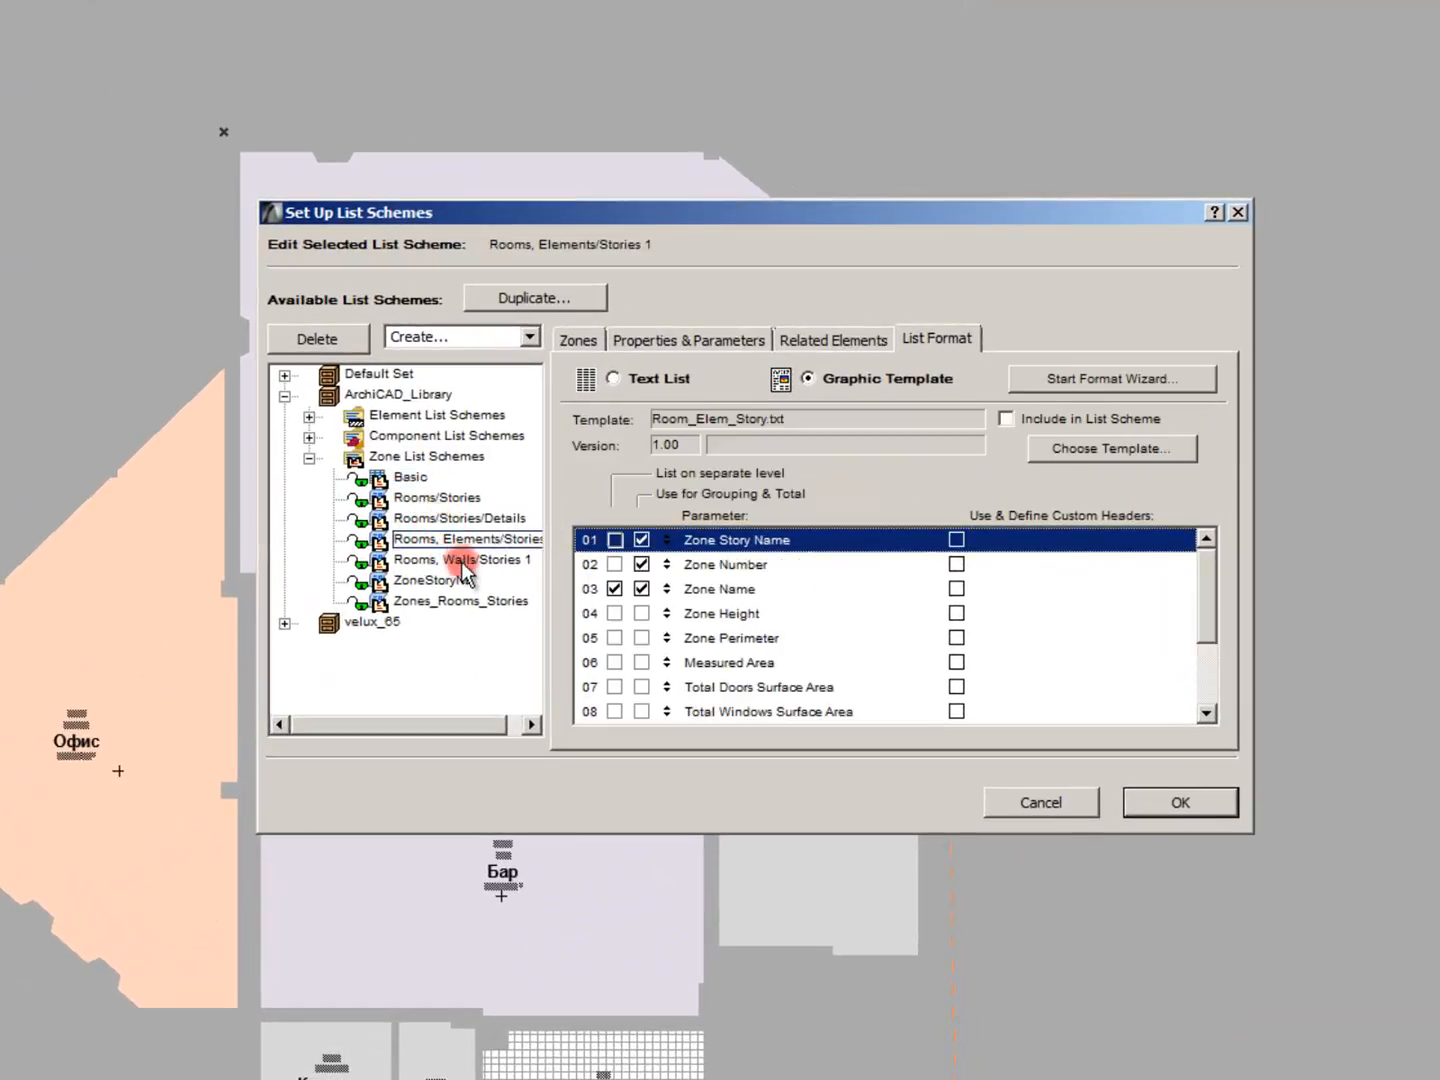
click(452, 517)
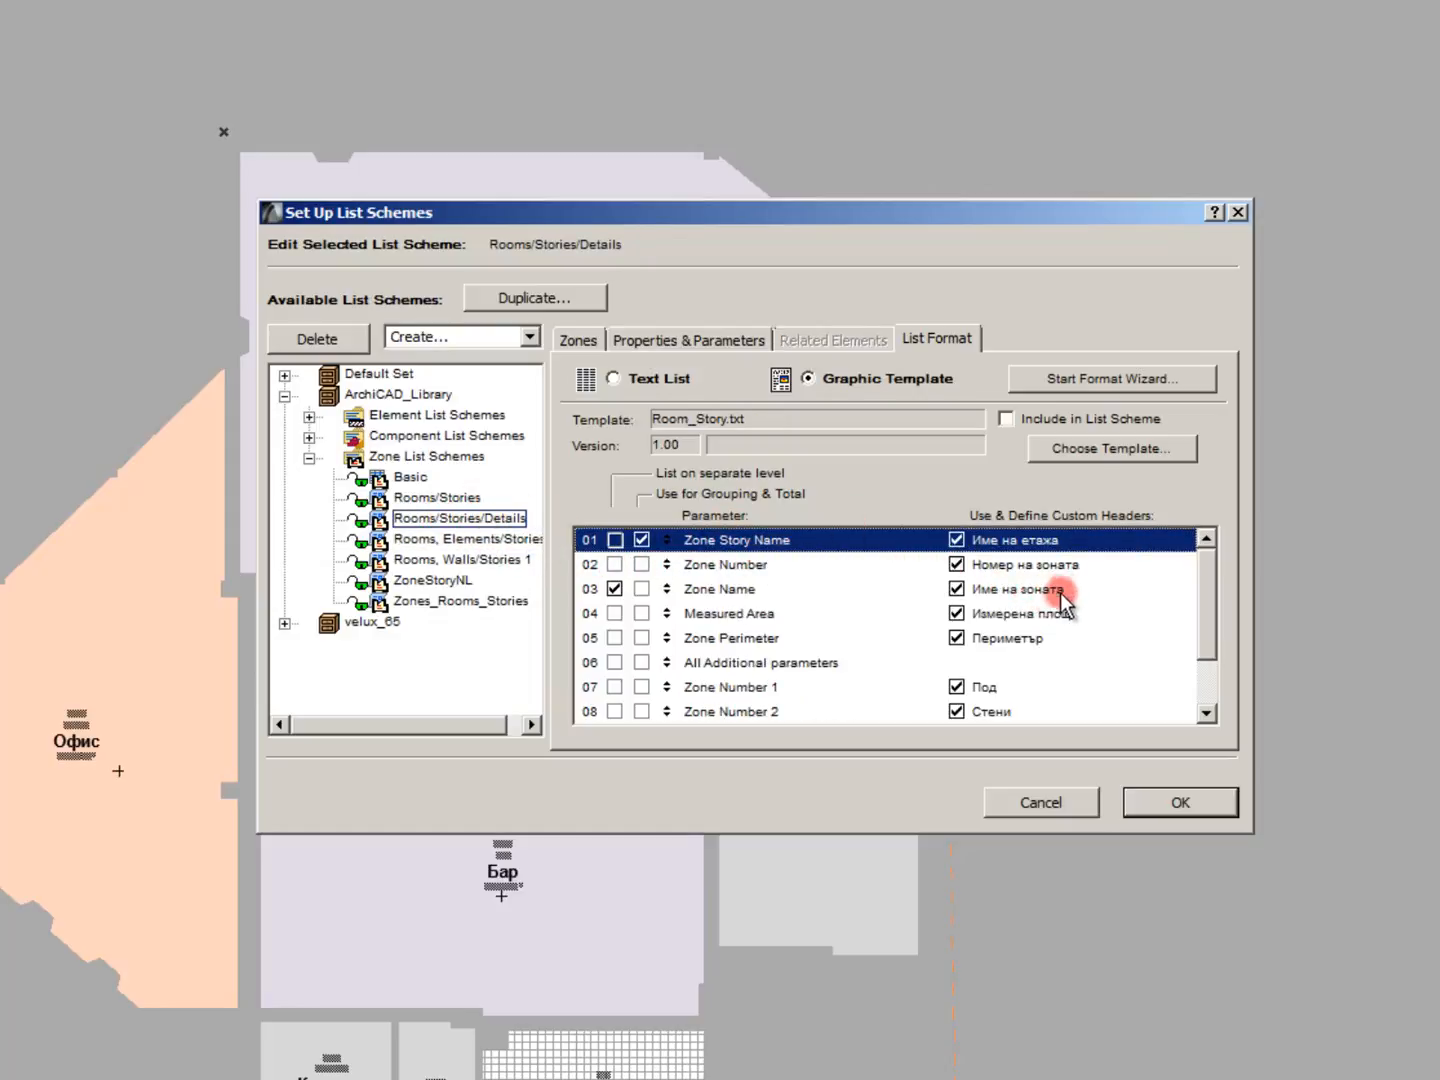
drag(1208, 624, 1178, 554)
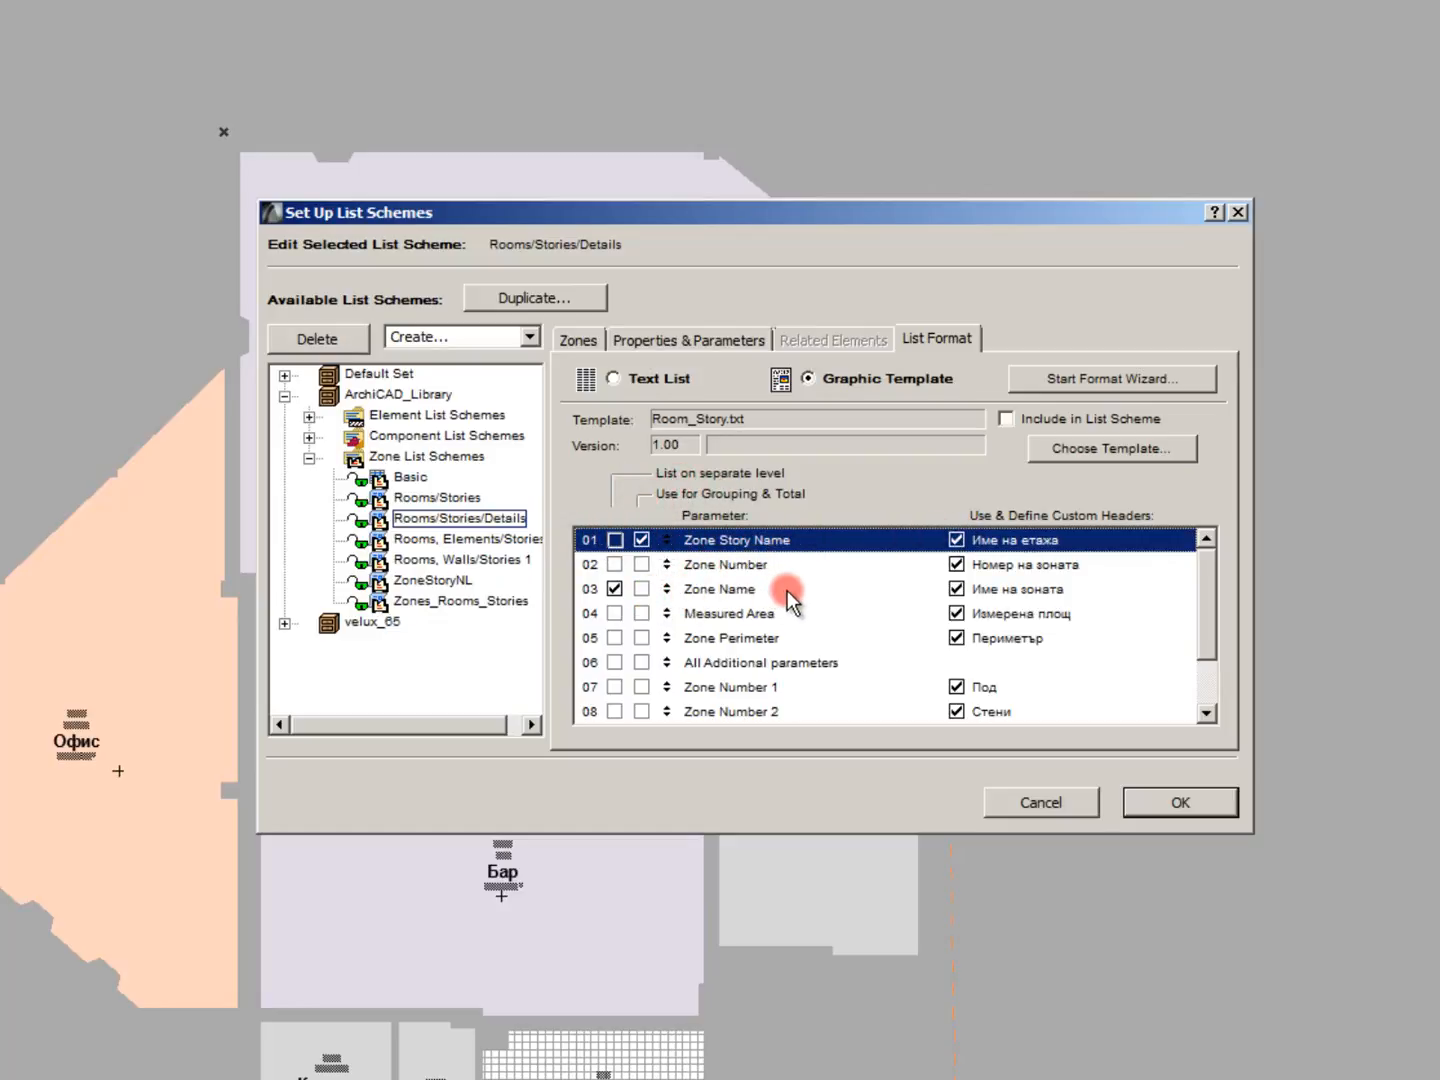
Step: Try the Use for Grouping & Total option on the Zone Story Name and Zone Number parameters
click(684, 566)
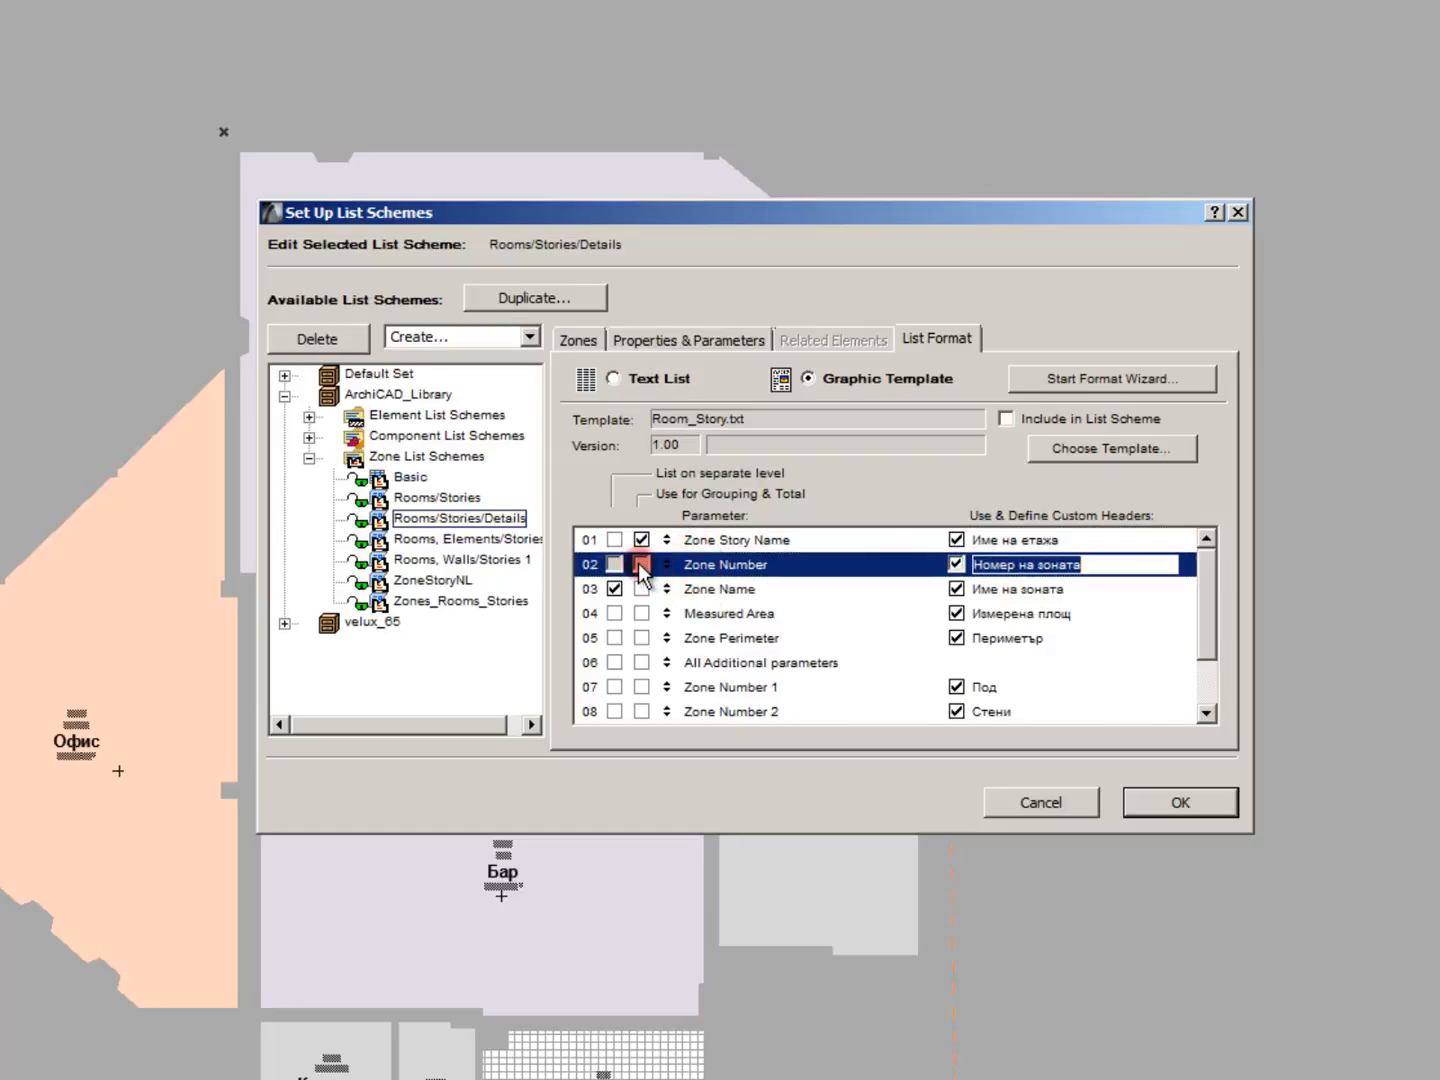
click(760, 540)
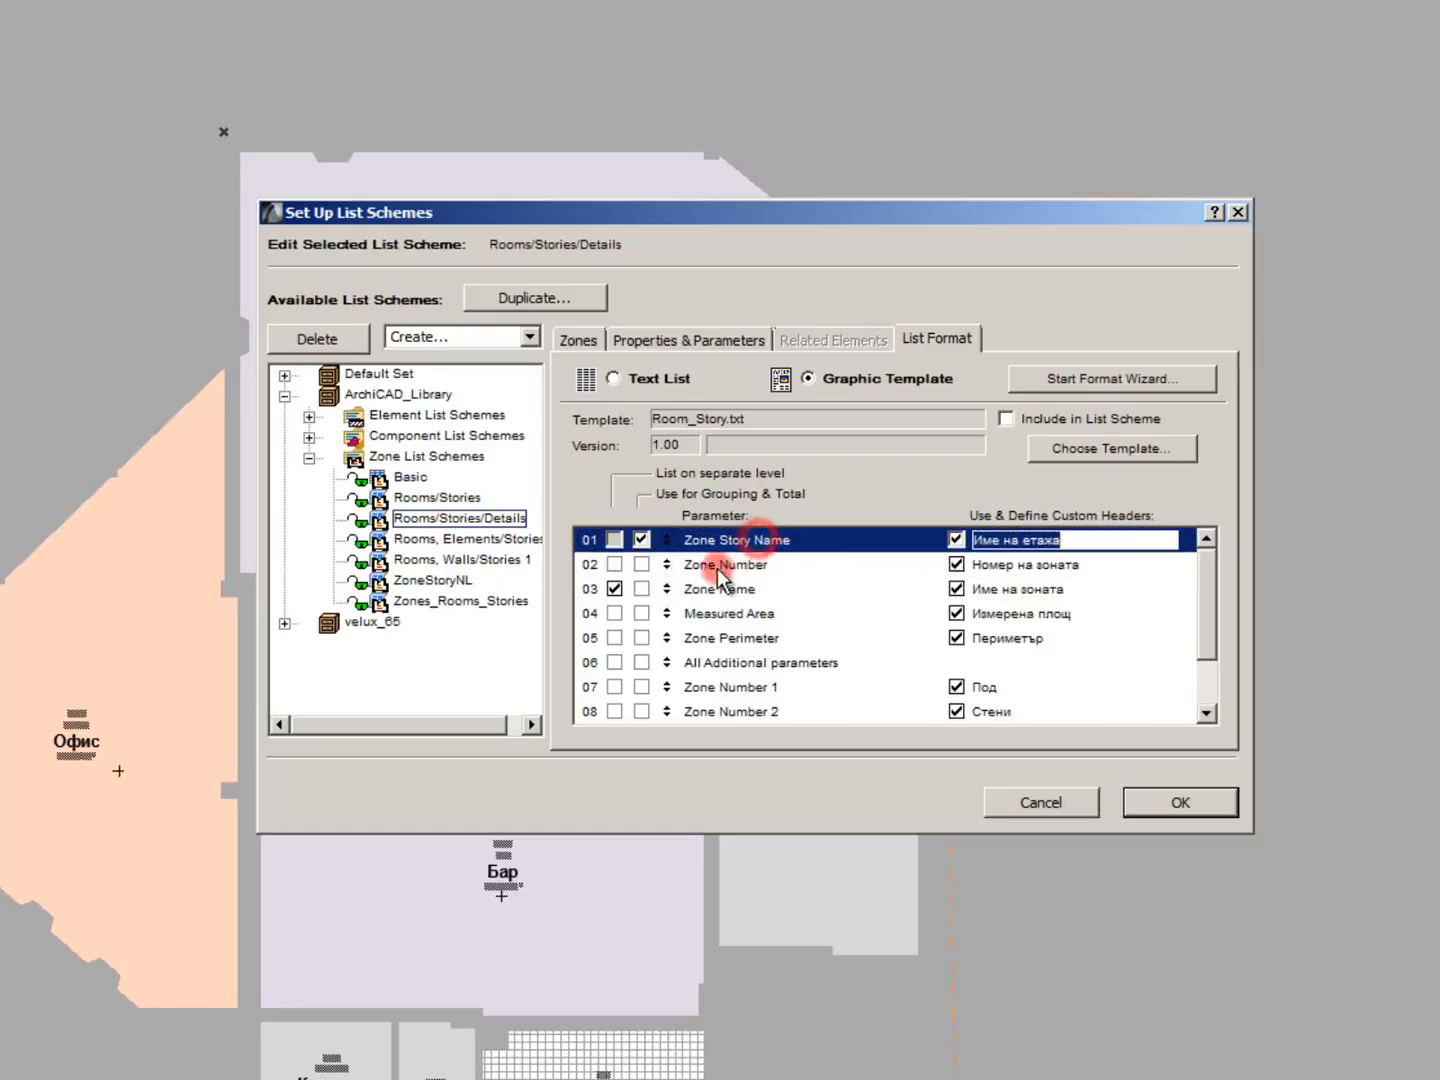
click(642, 540)
click(690, 566)
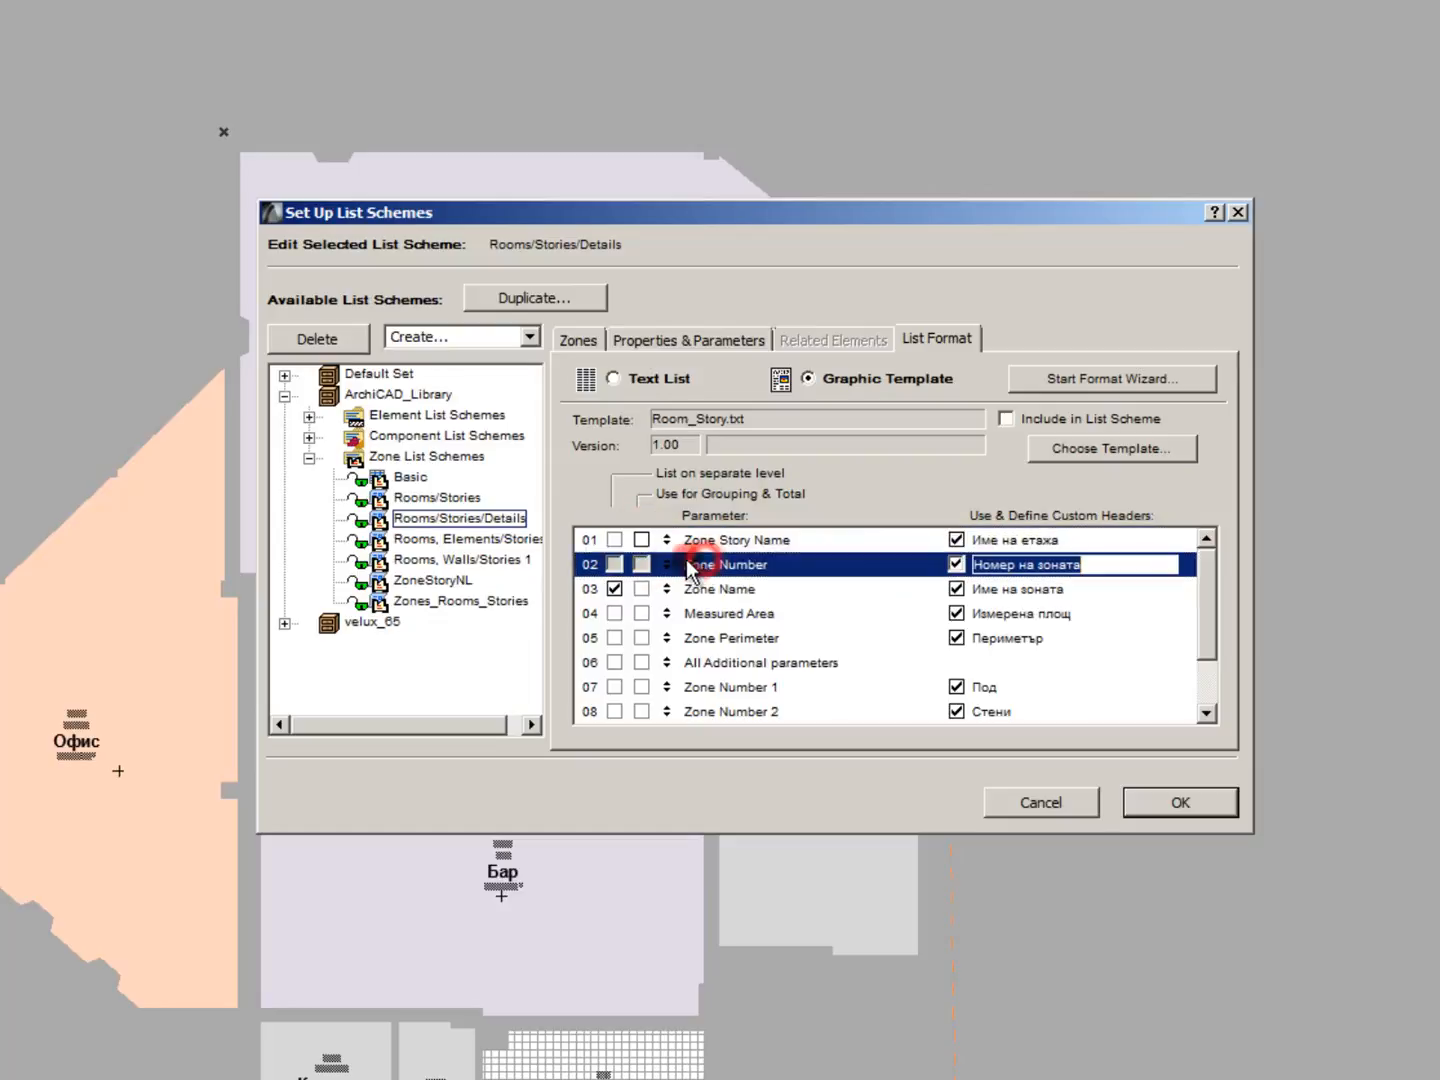
click(641, 564)
click(725, 540)
click(641, 540)
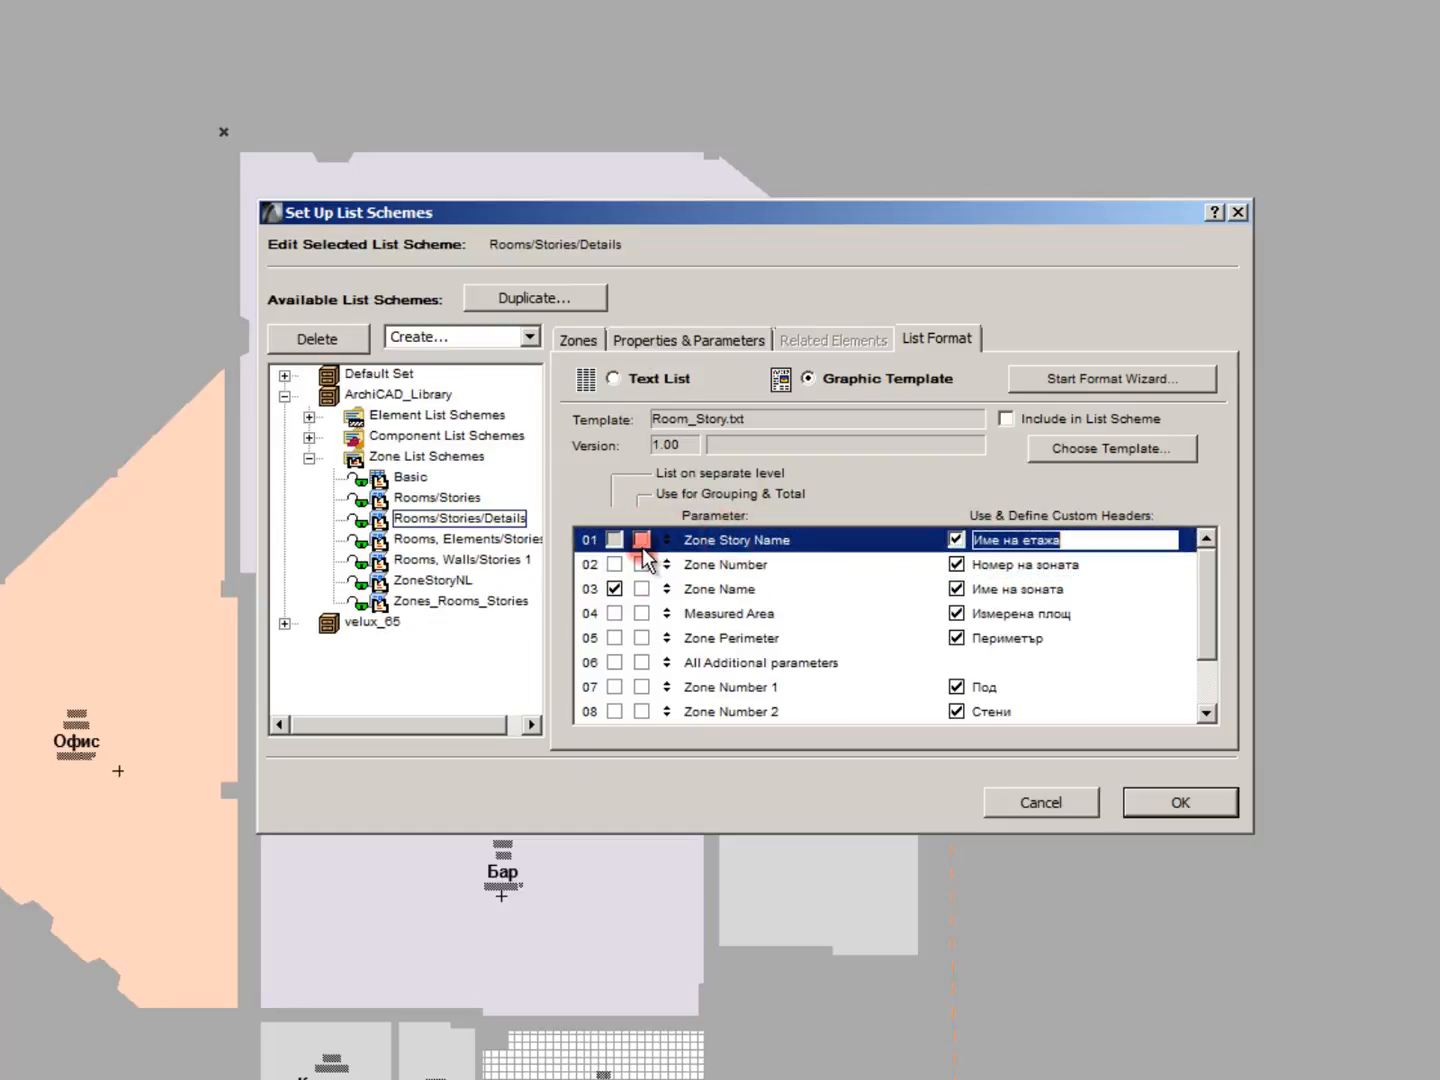
Step: Review the list format parameters and custom headers of the Rooms/Stories/Details scheme, from Zone Name to Zone Number 4
click(765, 588)
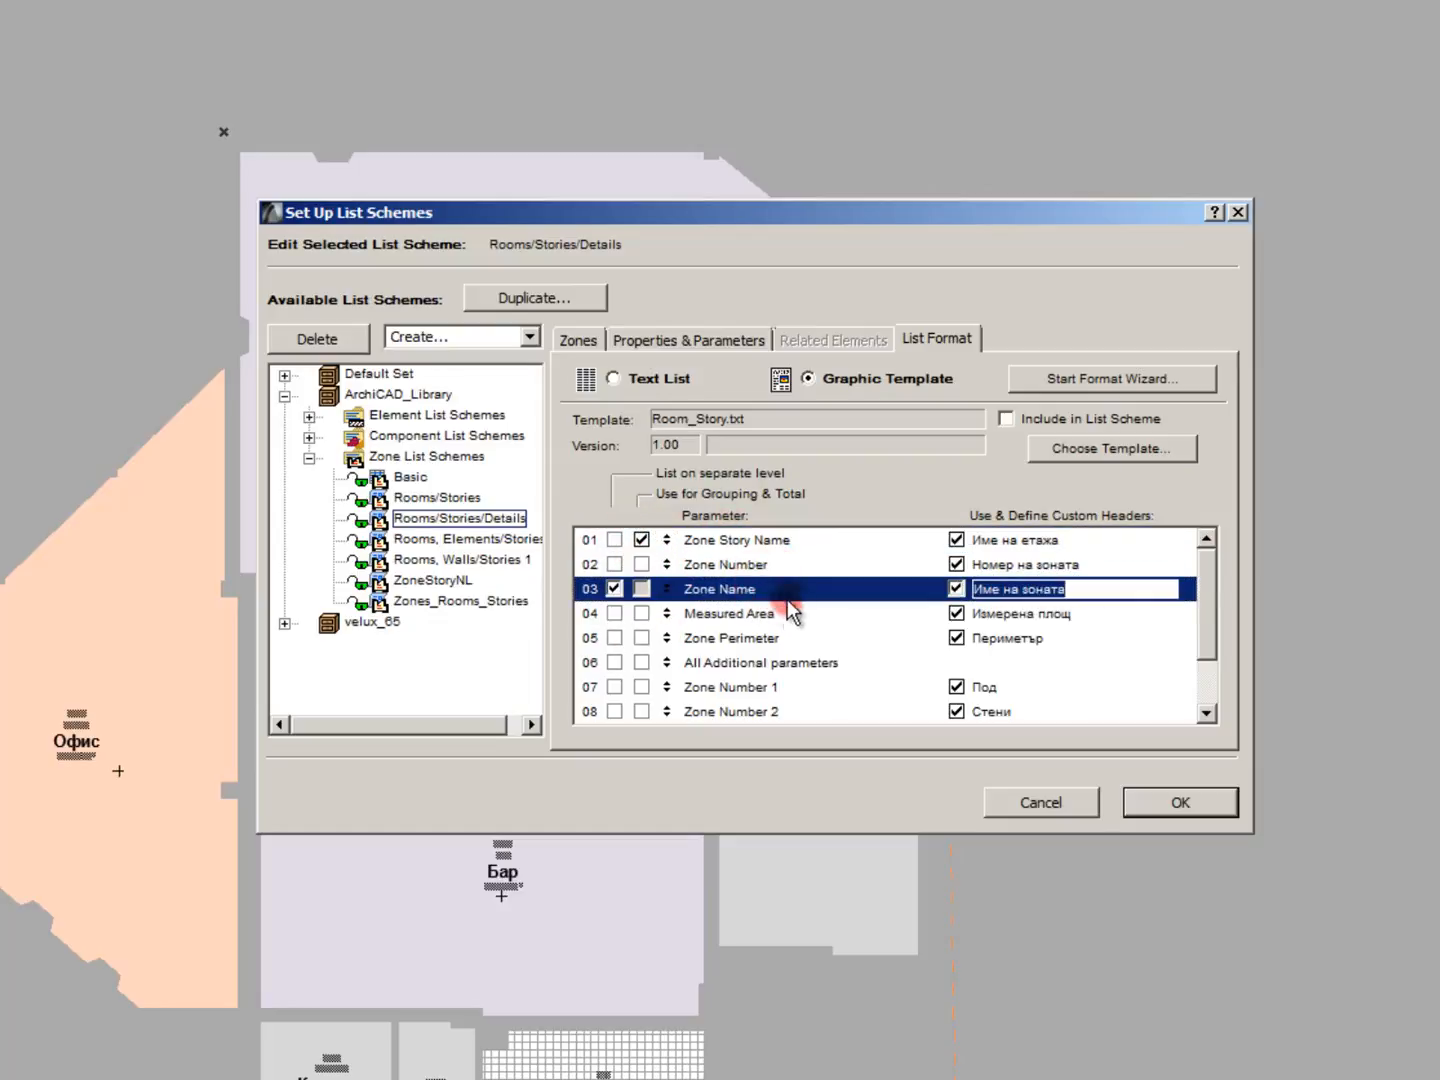
scroll(790, 612, down, 1)
scroll(759, 623, up, 1)
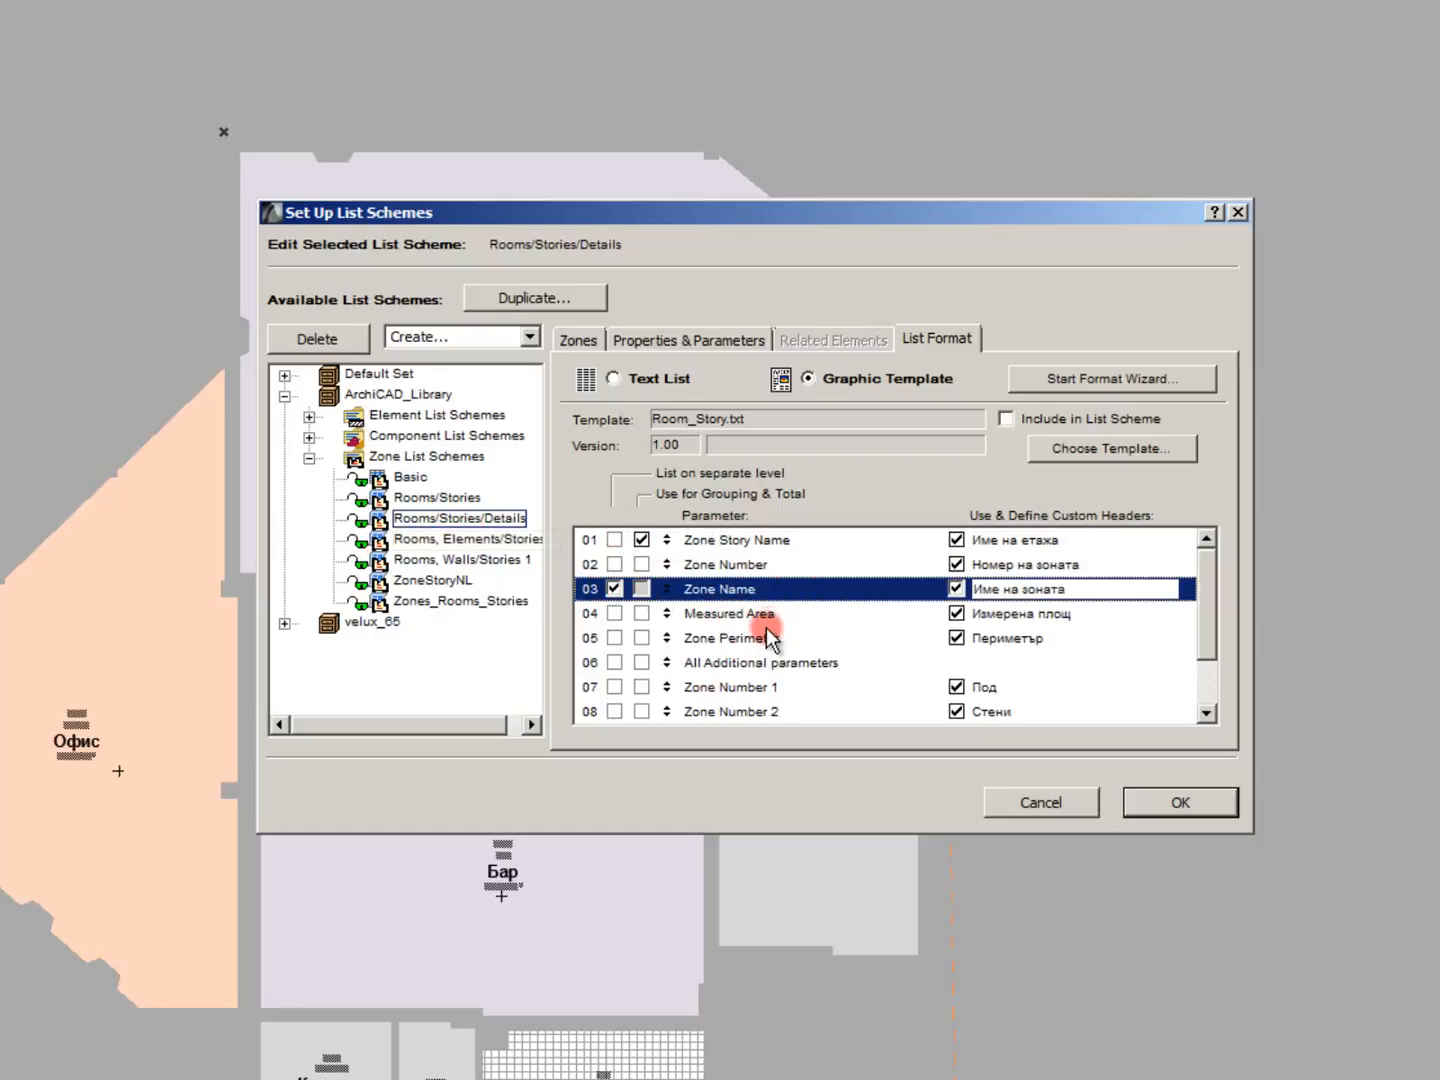
scroll(768, 636, down, 1)
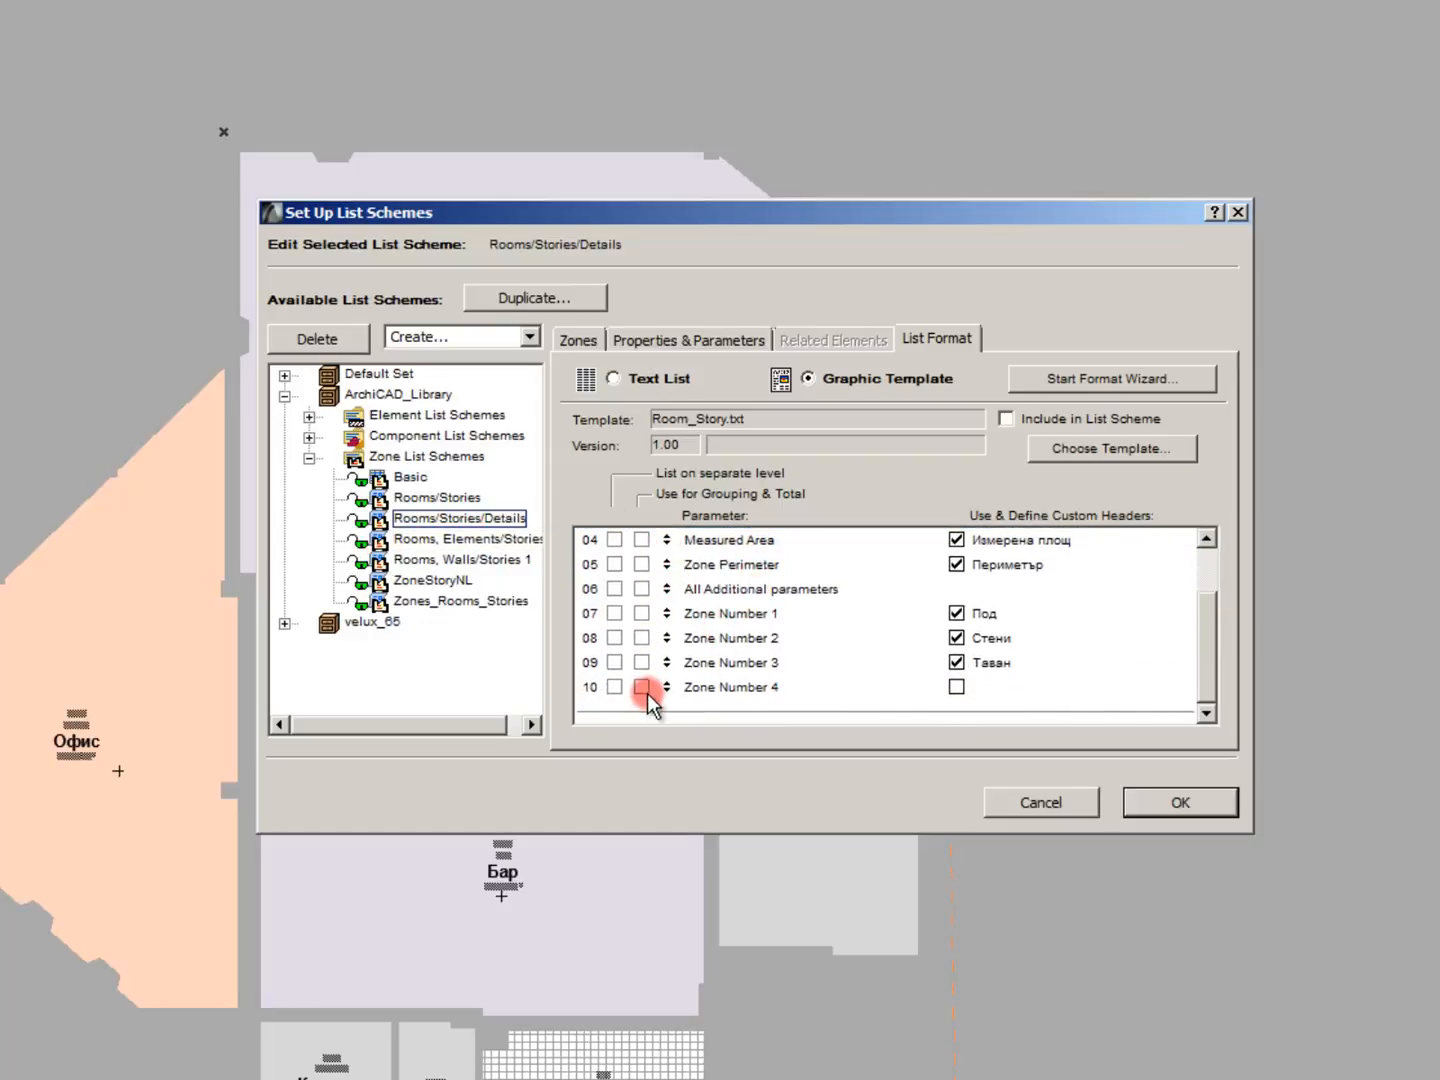
scroll(690, 585, up, 1)
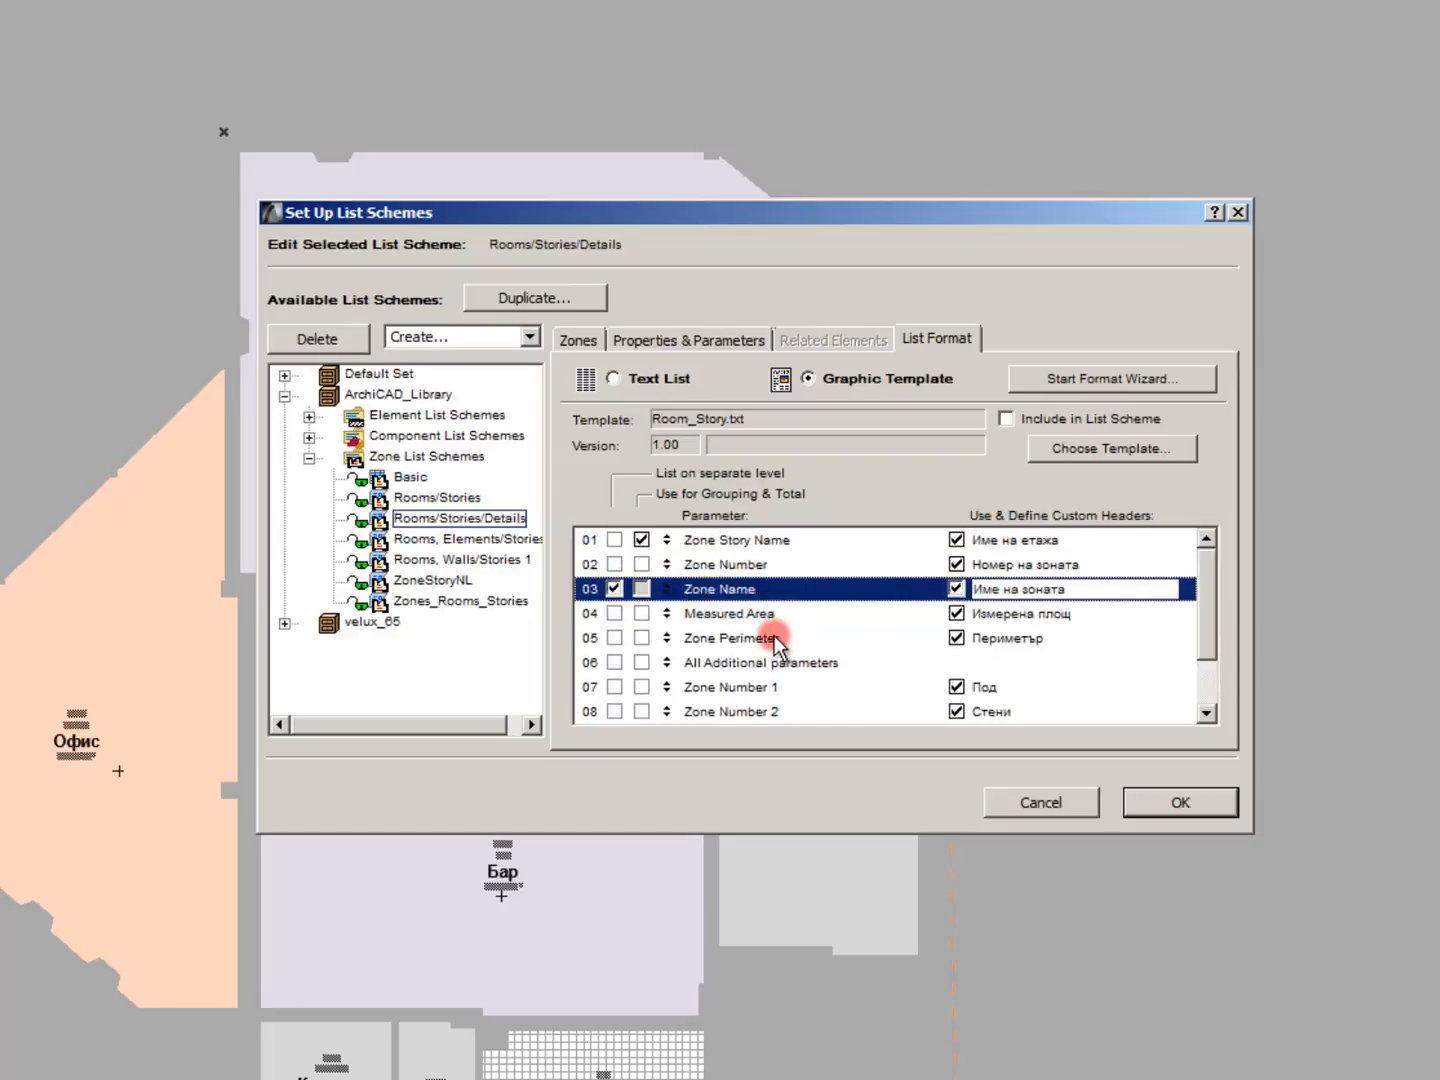
click(750, 642)
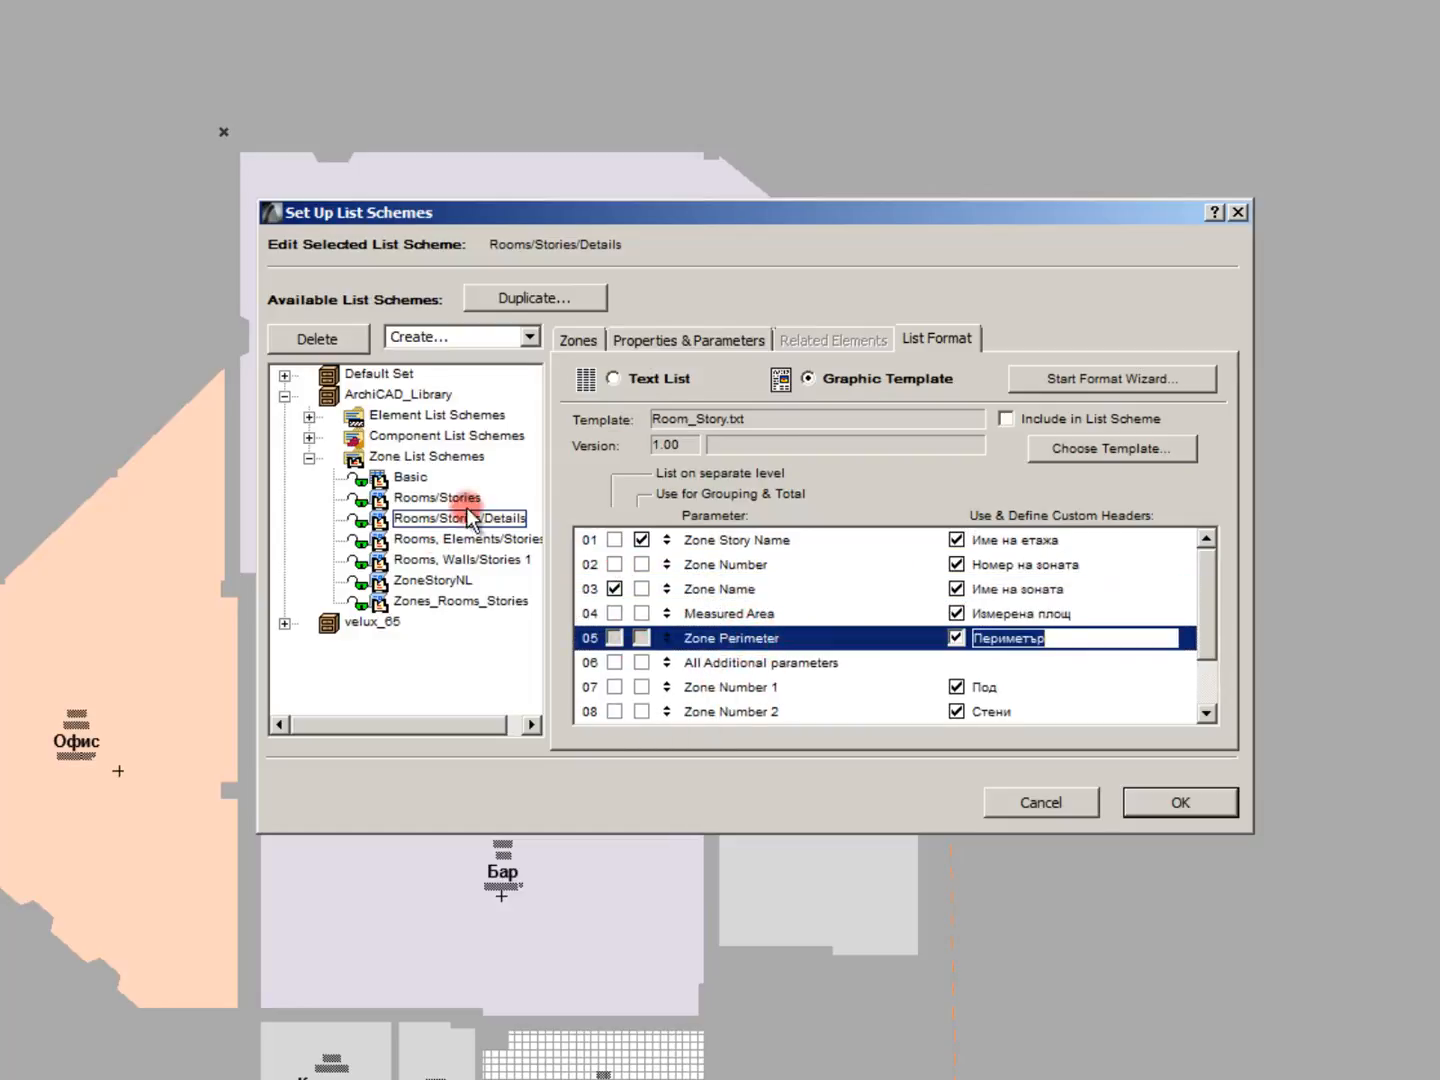
Step: Examine which zone parameters are enabled for the Rooms/Stories/Details scheme
click(729, 361)
click(1063, 655)
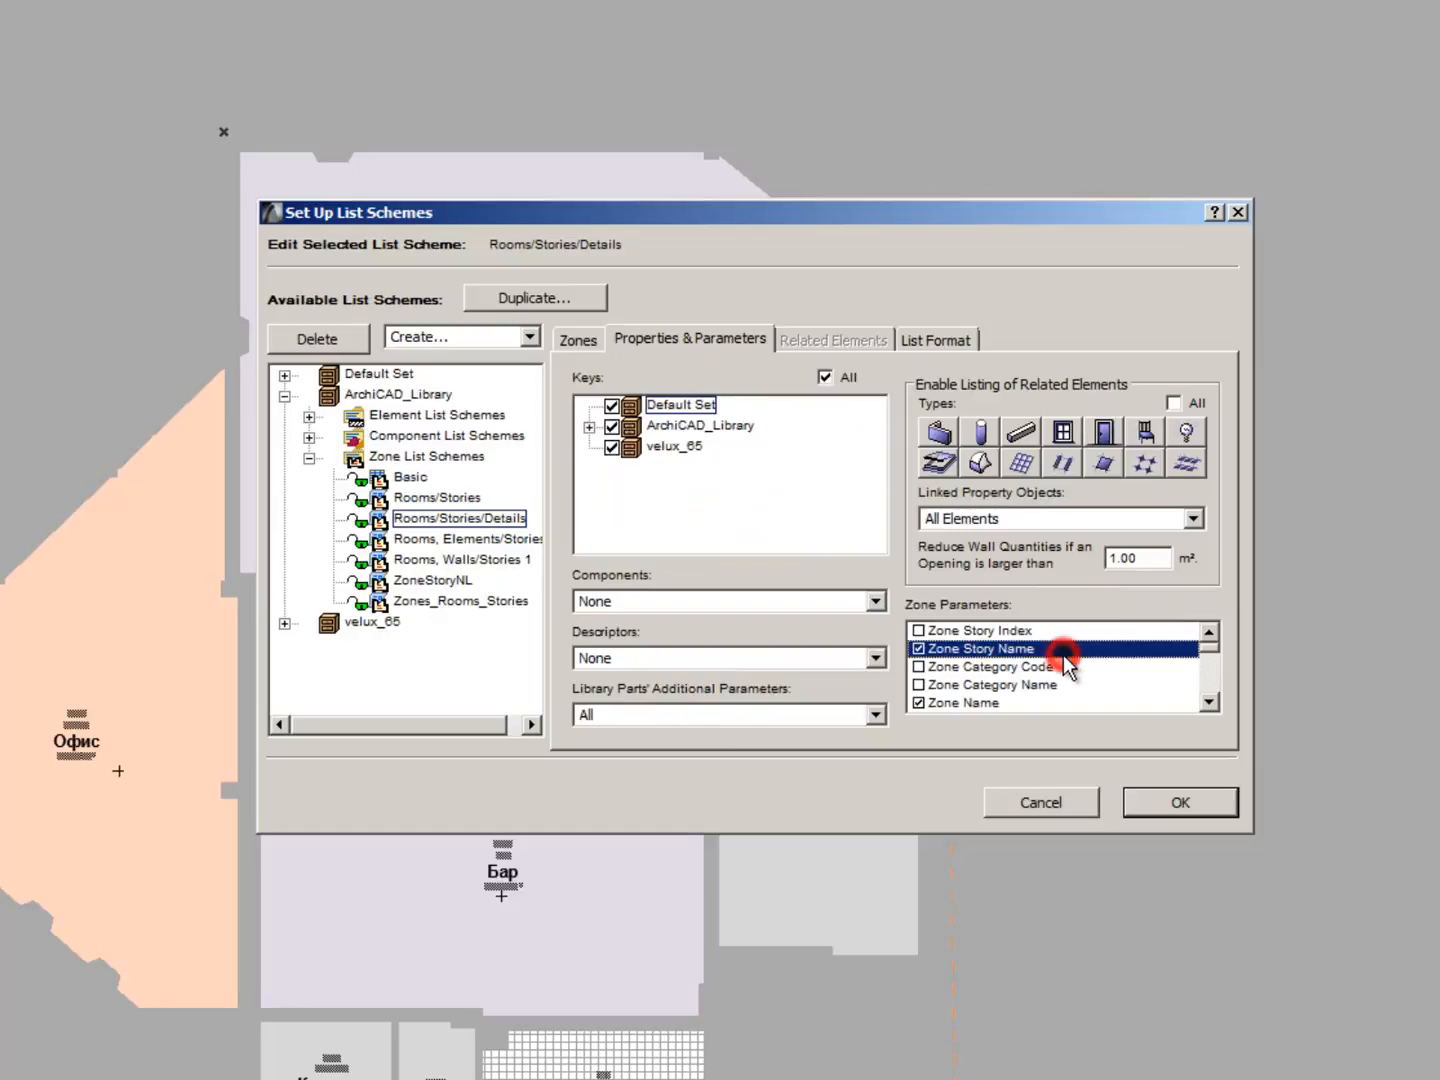
scroll(1044, 669, down, 3)
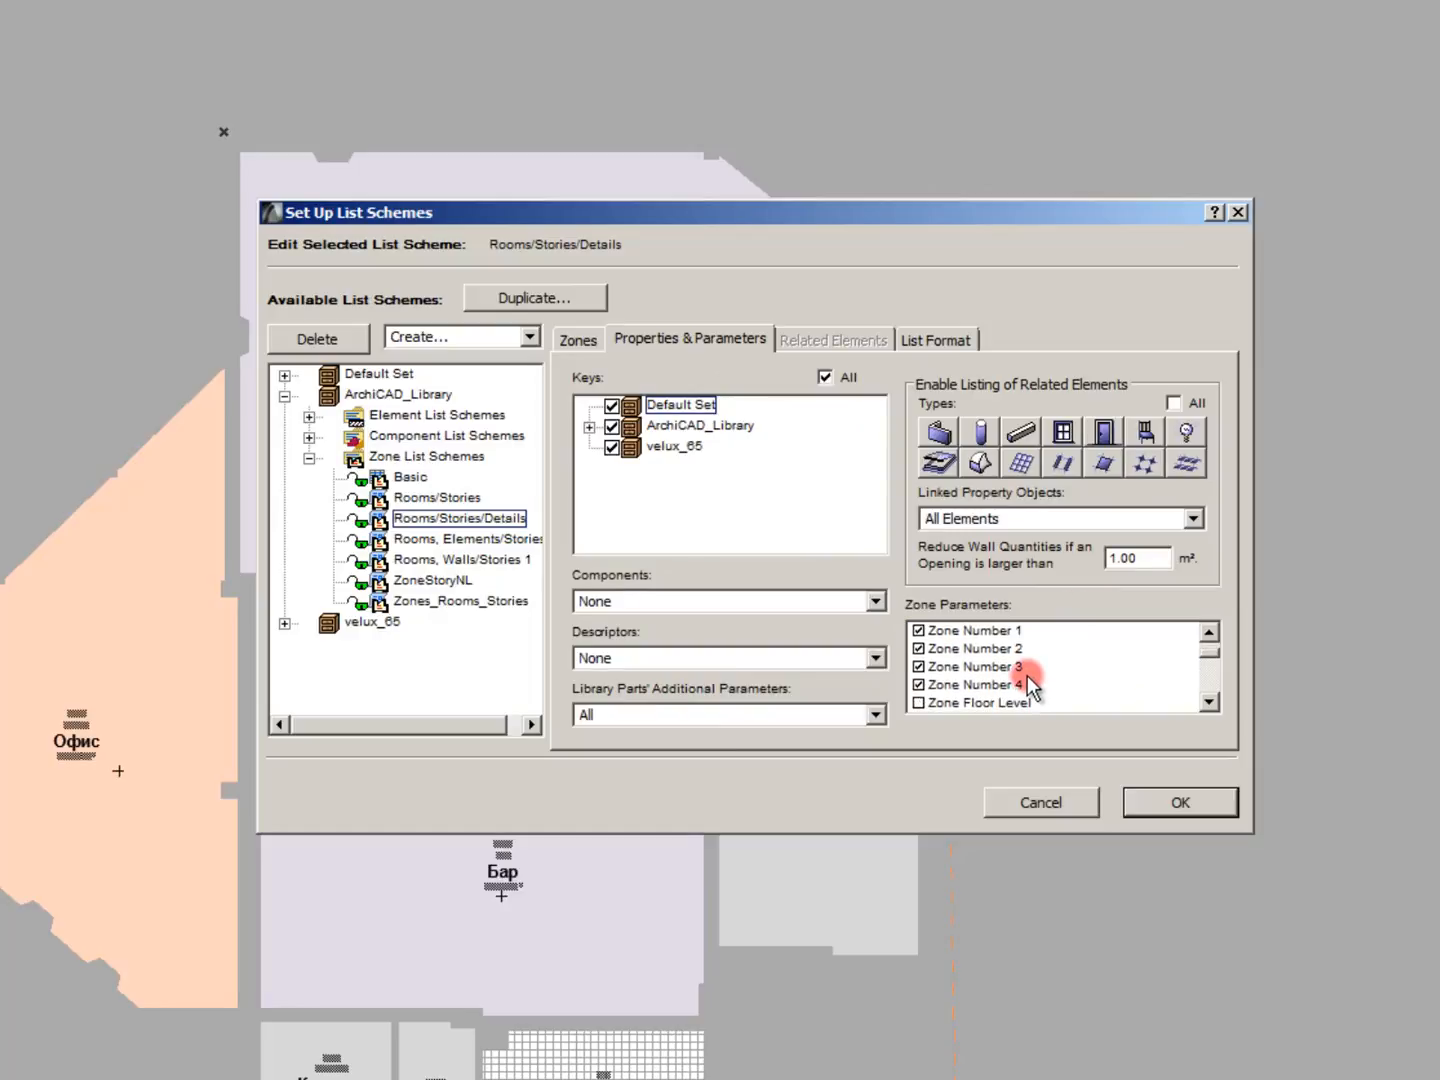
scroll(1021, 675, down, 1)
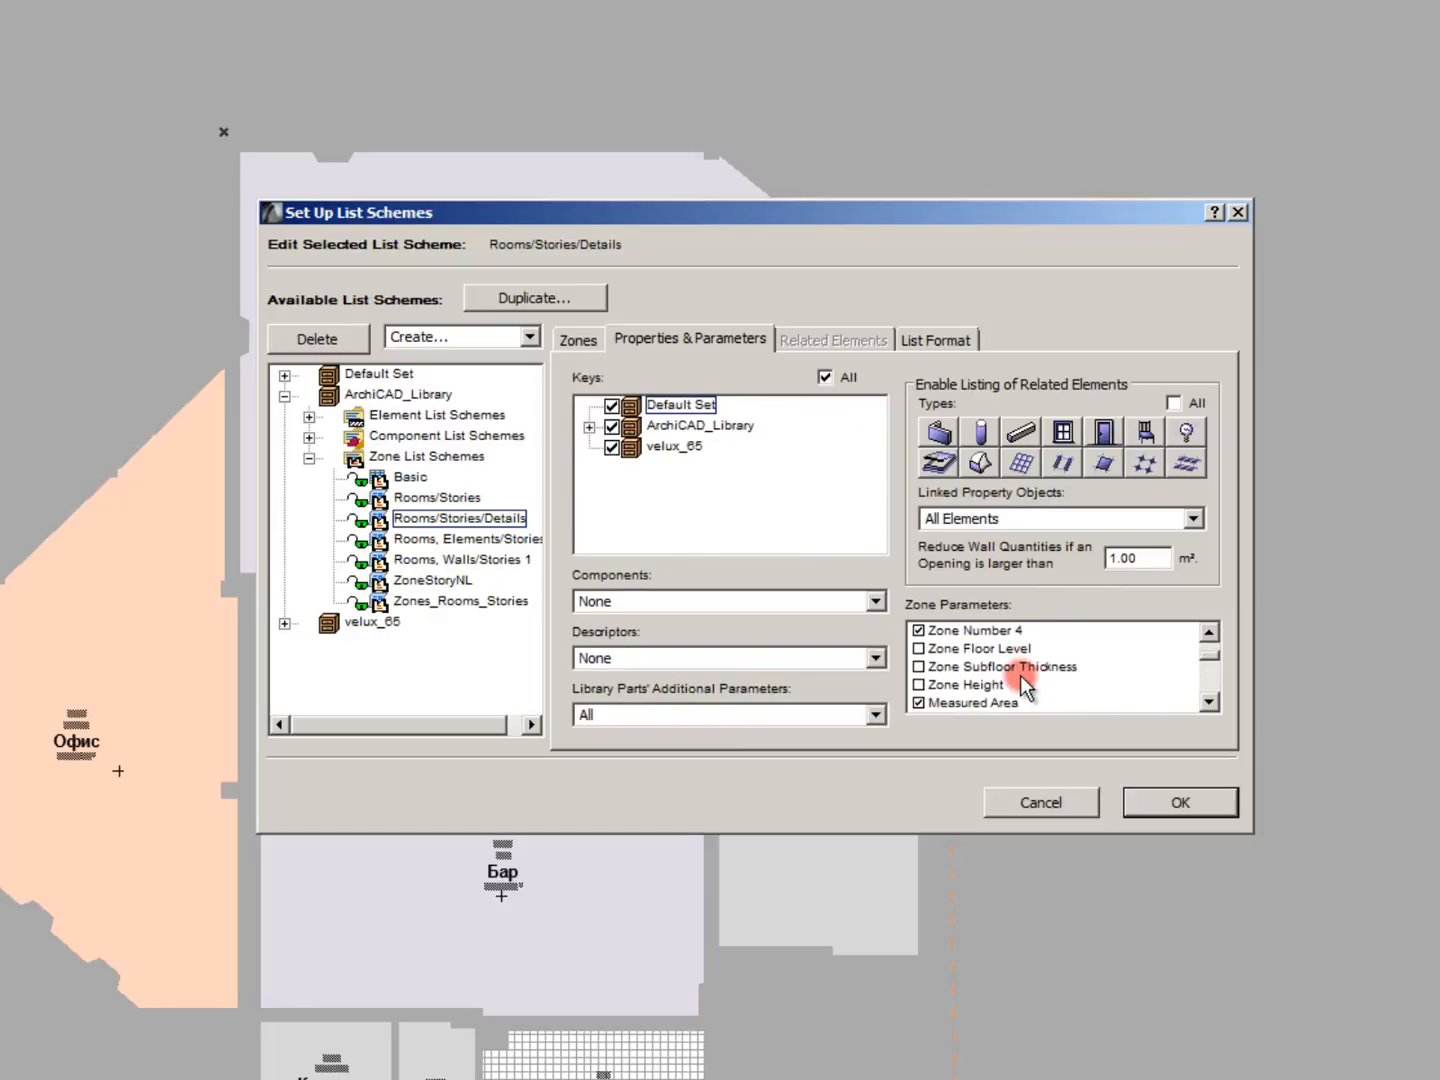
scroll(1021, 676, down, 4)
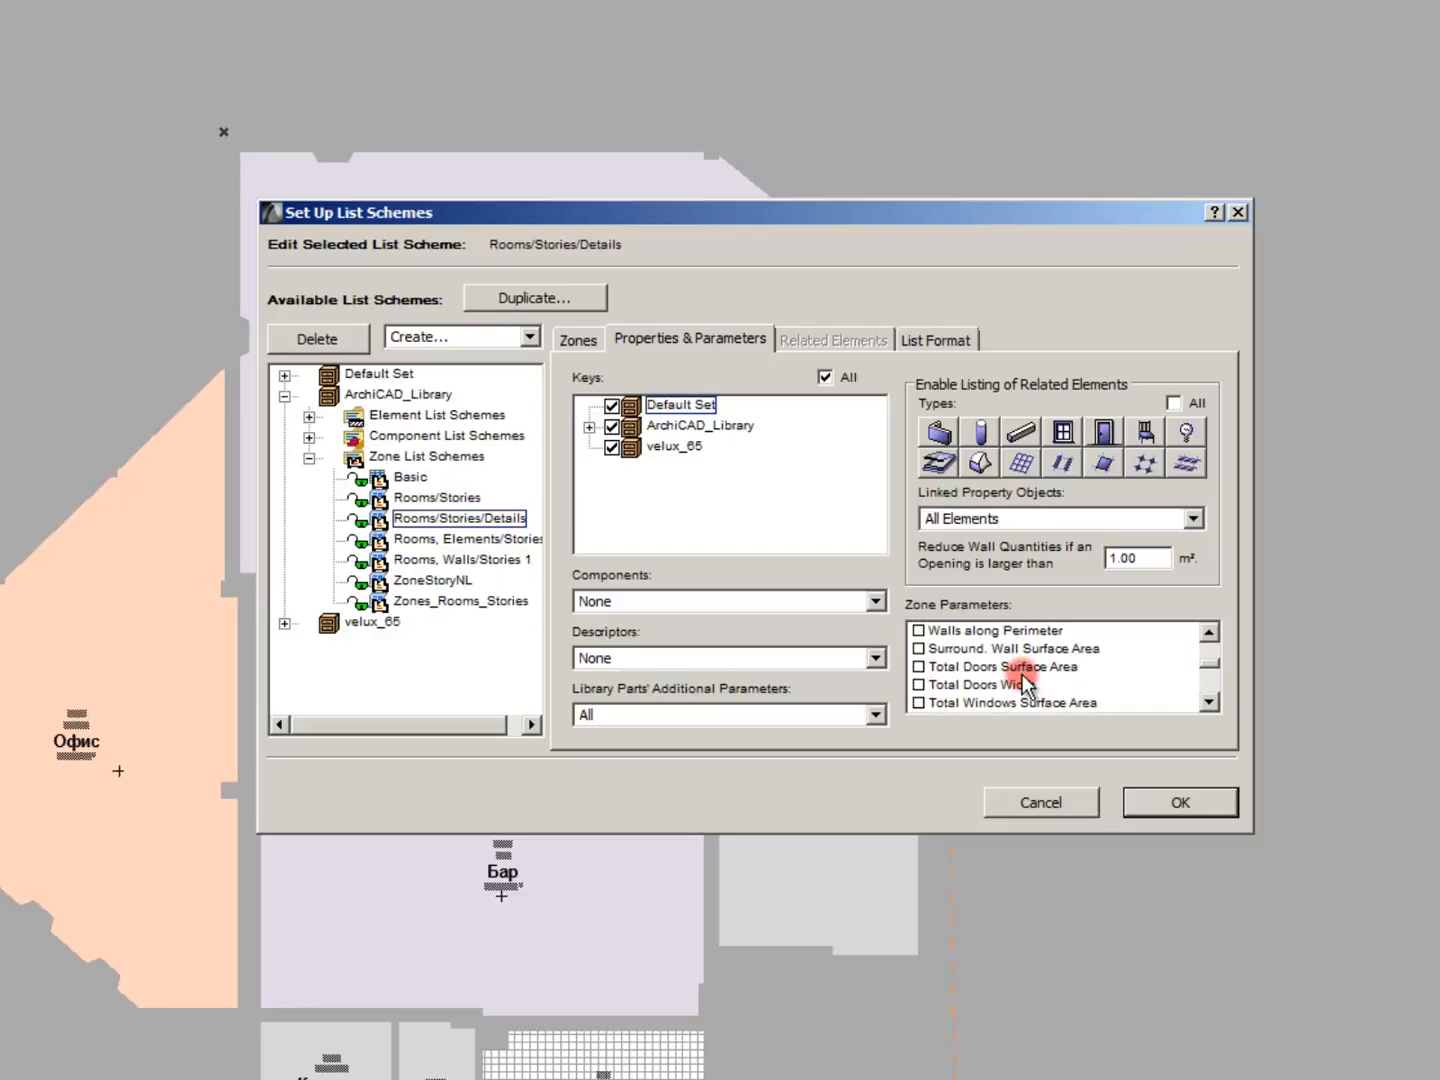
scroll(1024, 684, up, 3)
scroll(1024, 686, up, 1)
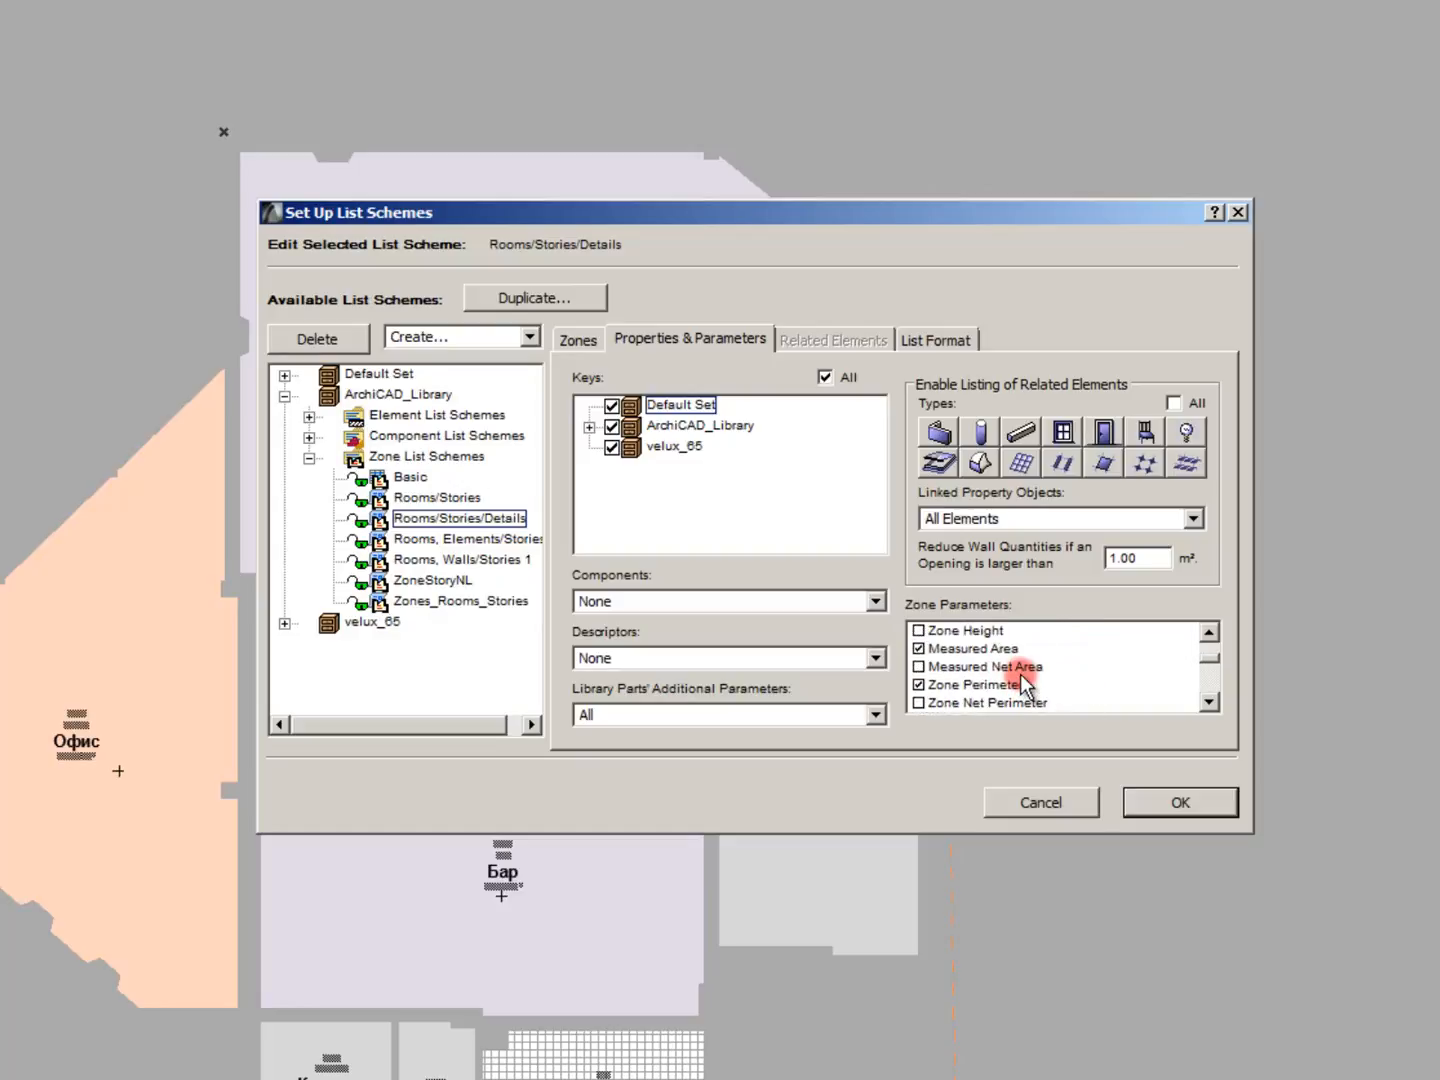
scroll(1024, 686, up, 3)
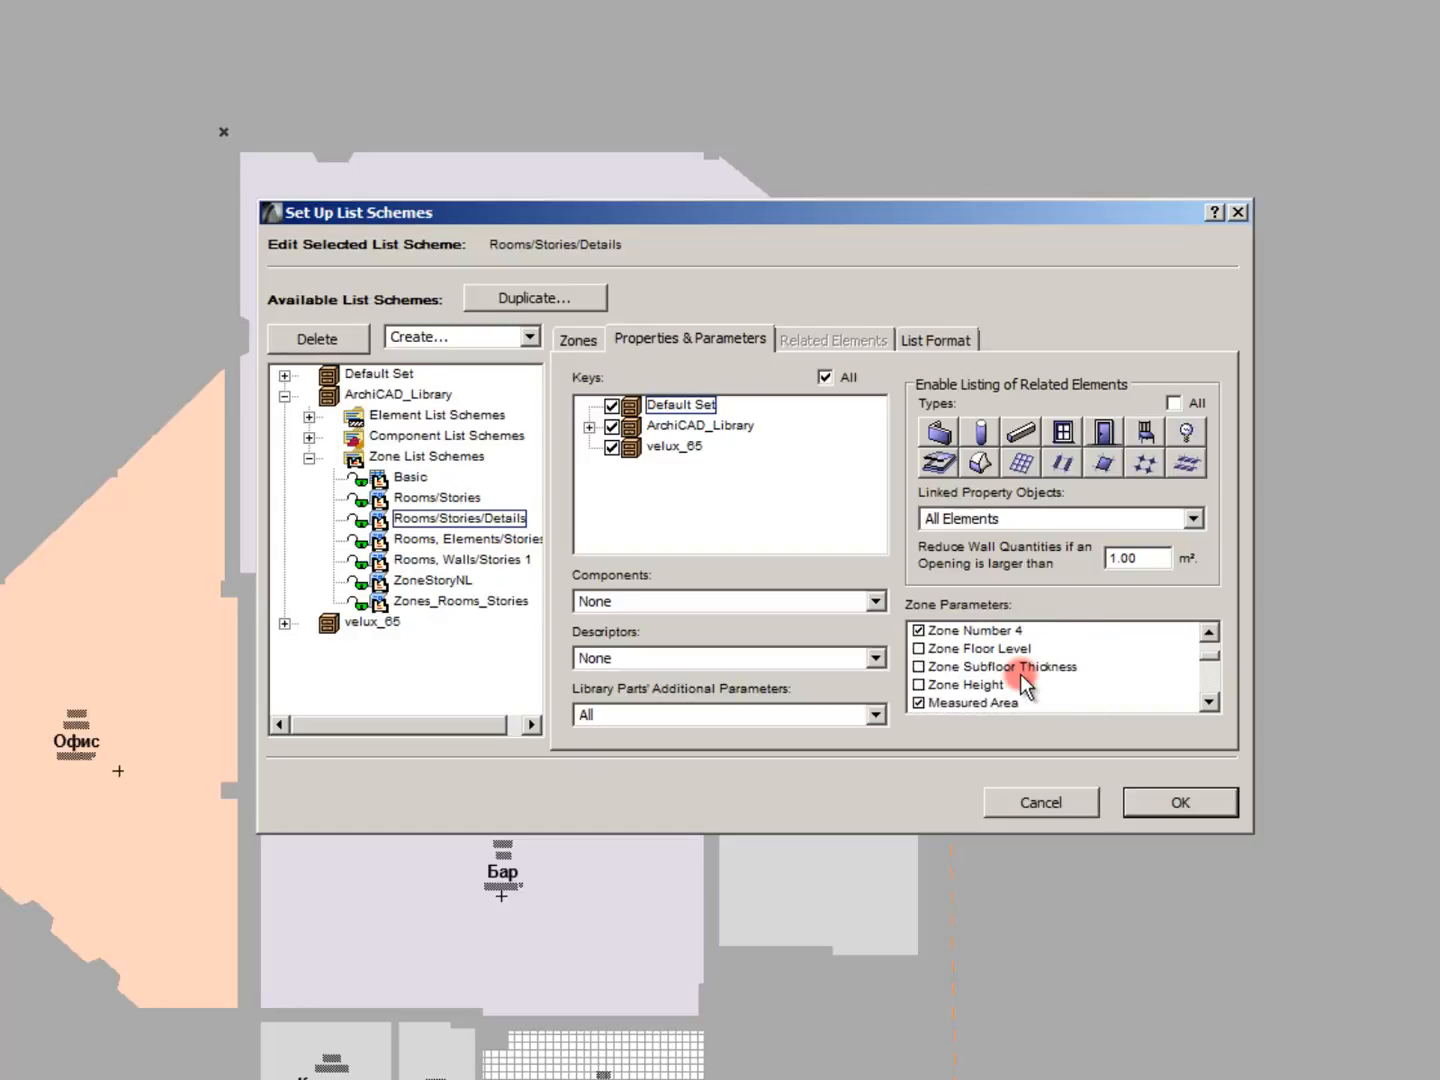
scroll(1026, 683, up, 3)
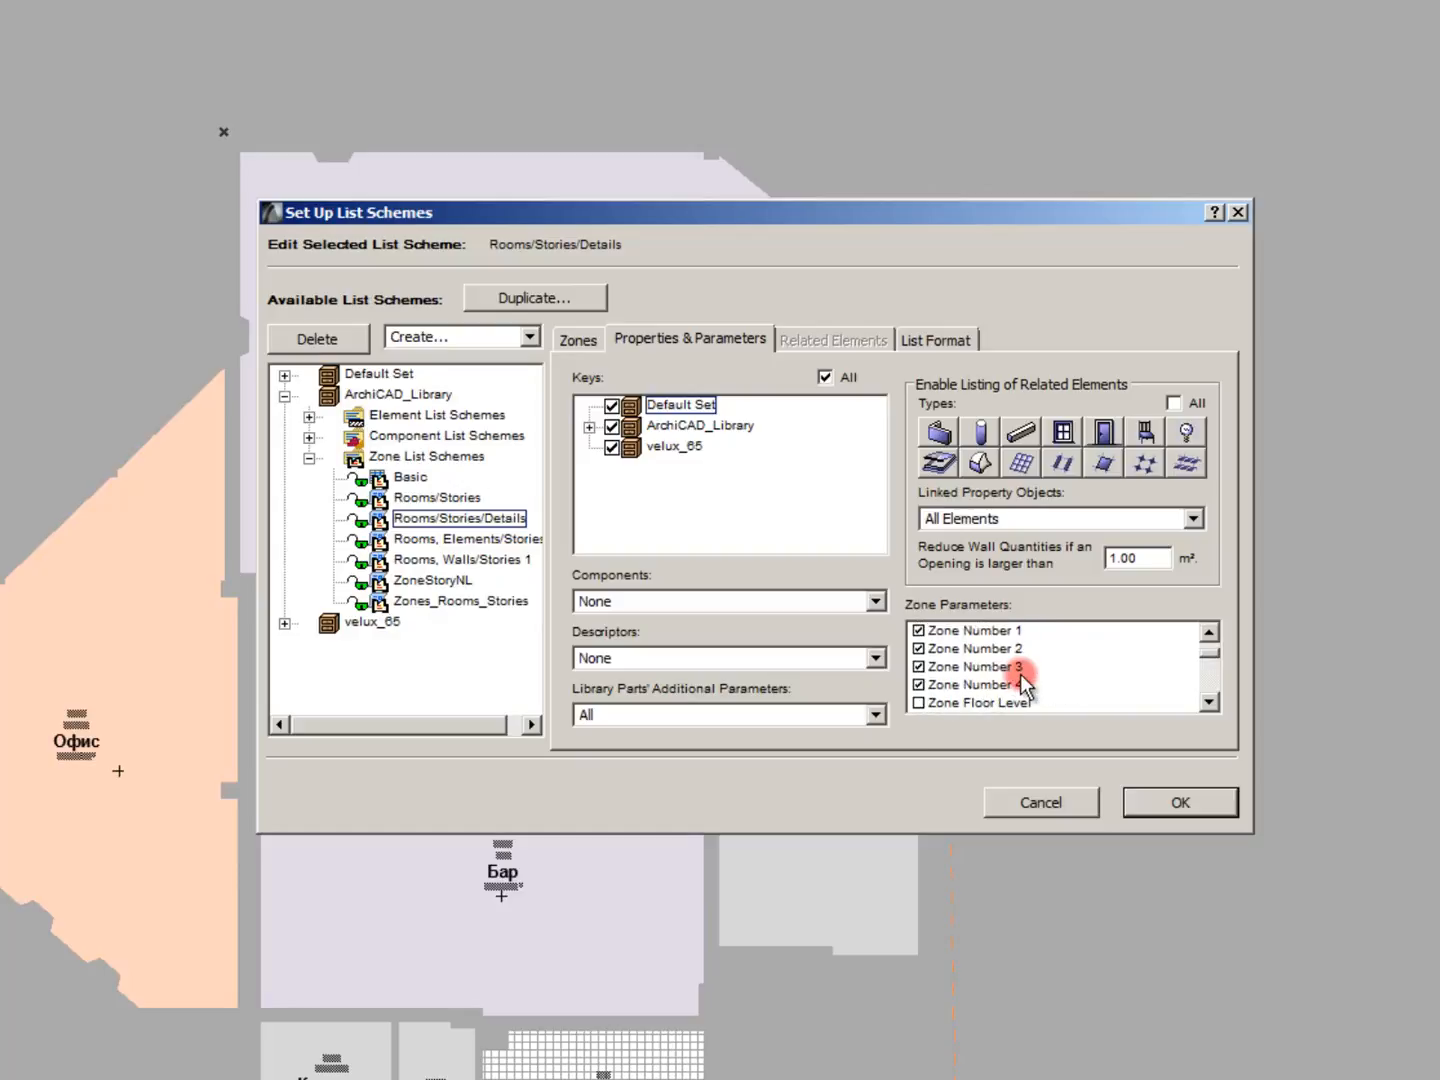
Step: Delete the ZoneStoryNL and Zones_Rooms_Stories schemes from the zone list schemes
click(432, 581)
click(350, 340)
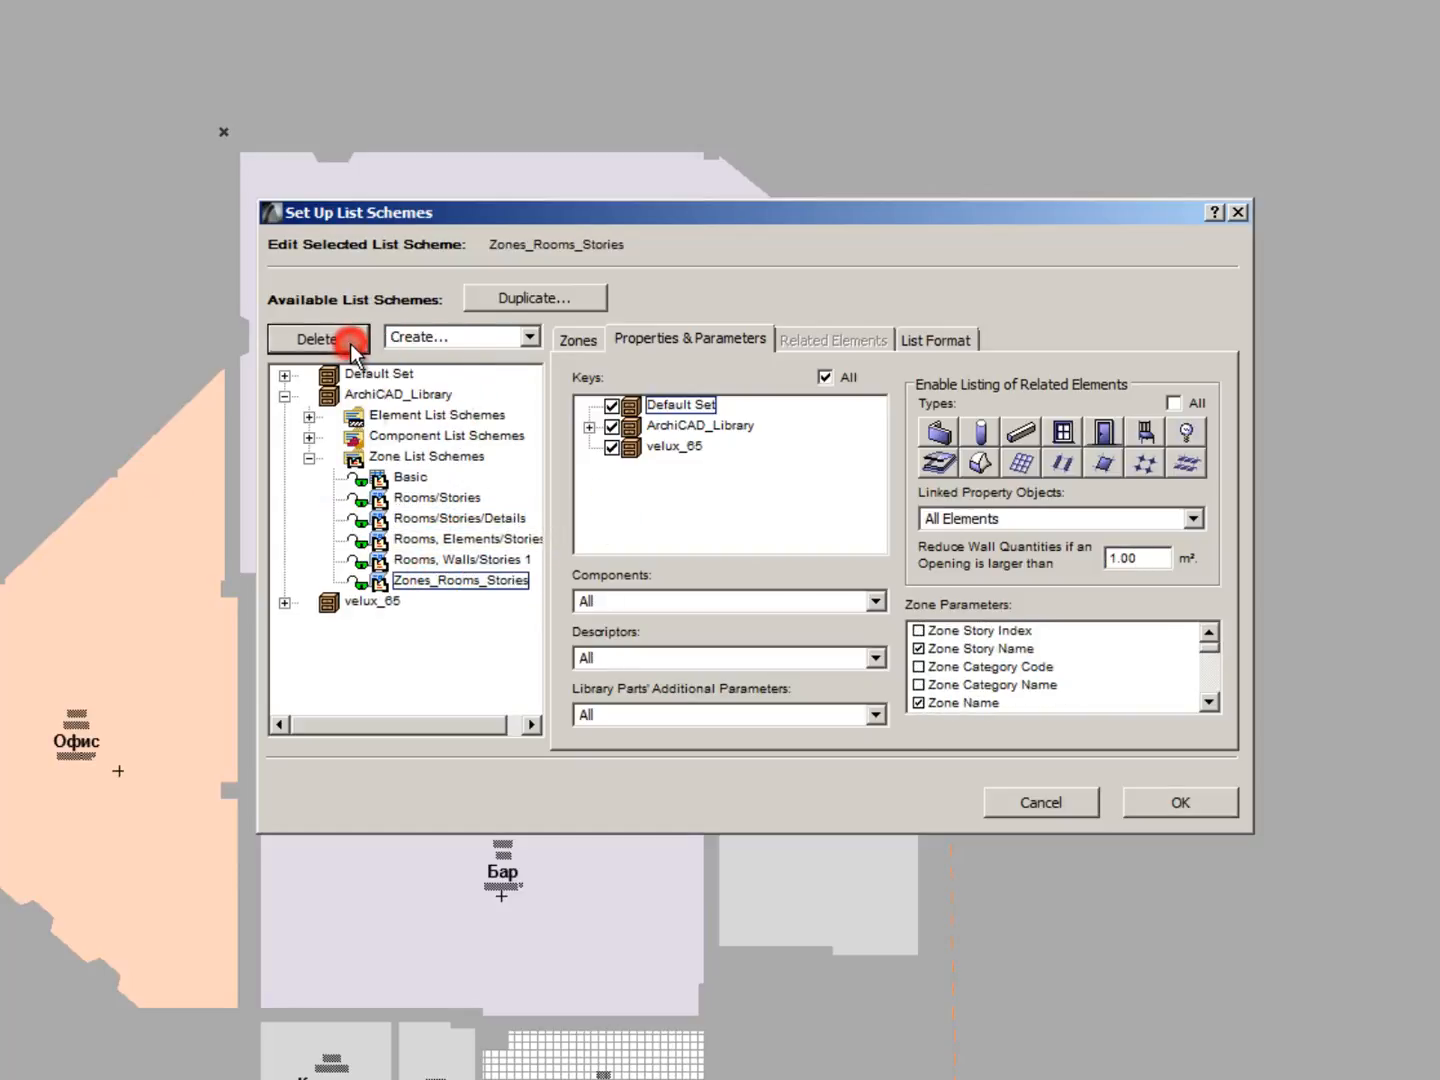
click(463, 581)
click(319, 342)
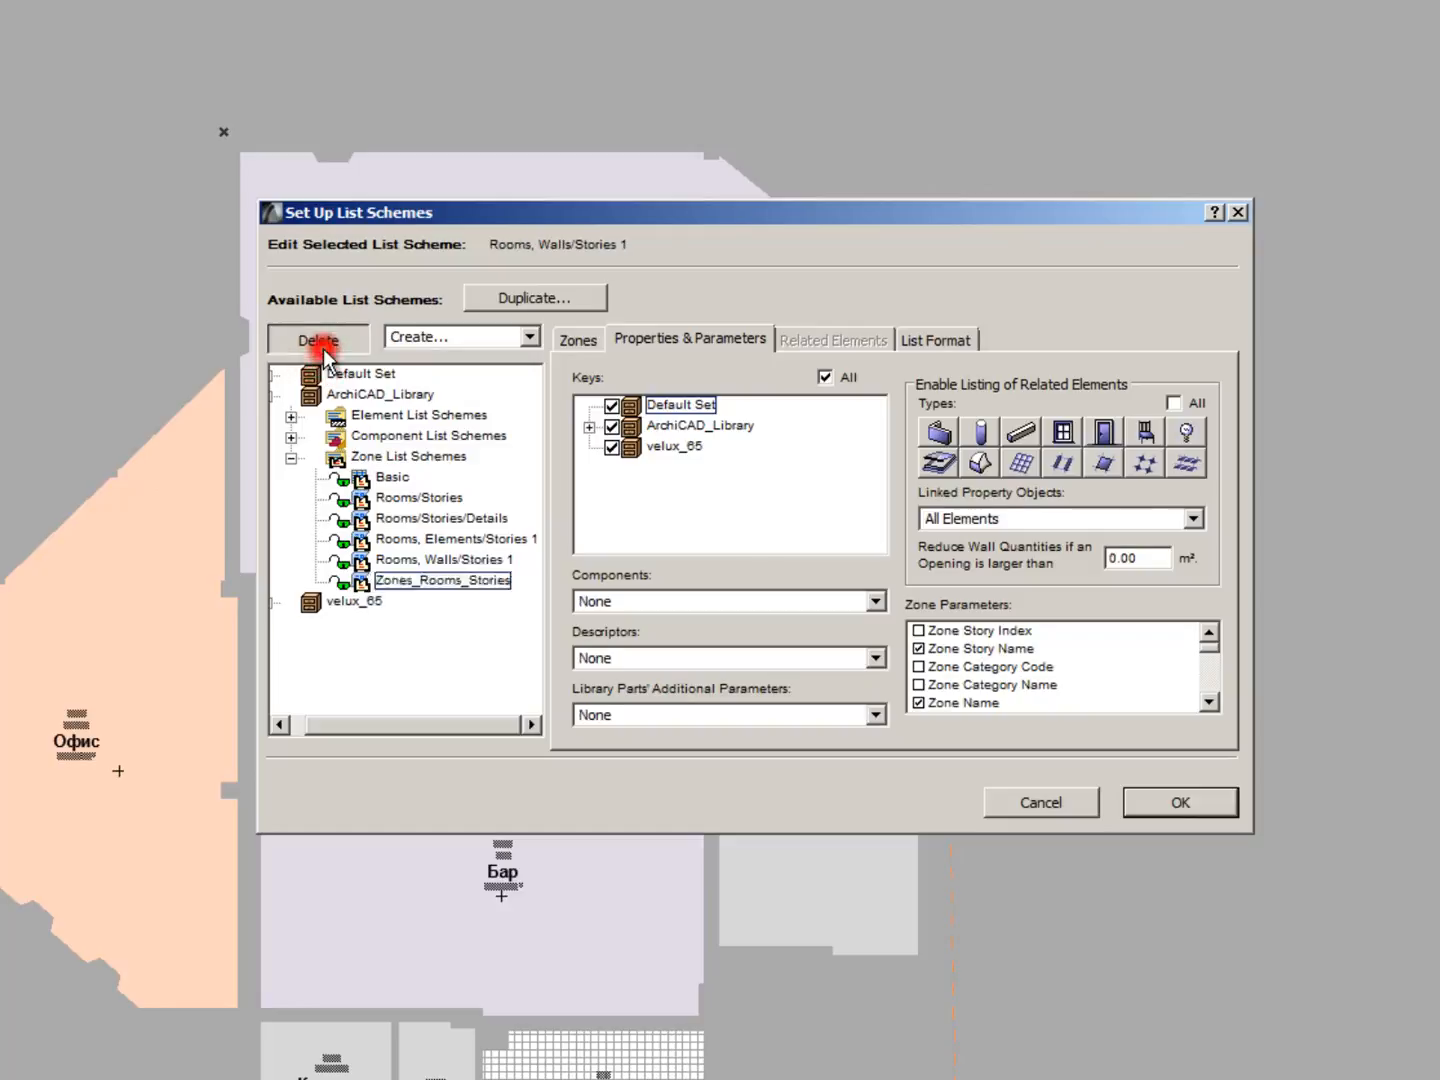
Step: Delete the Basic and Rooms, Walls/Stories 1 schemes from ArchiCAD_Library's zone list schemes
click(408, 479)
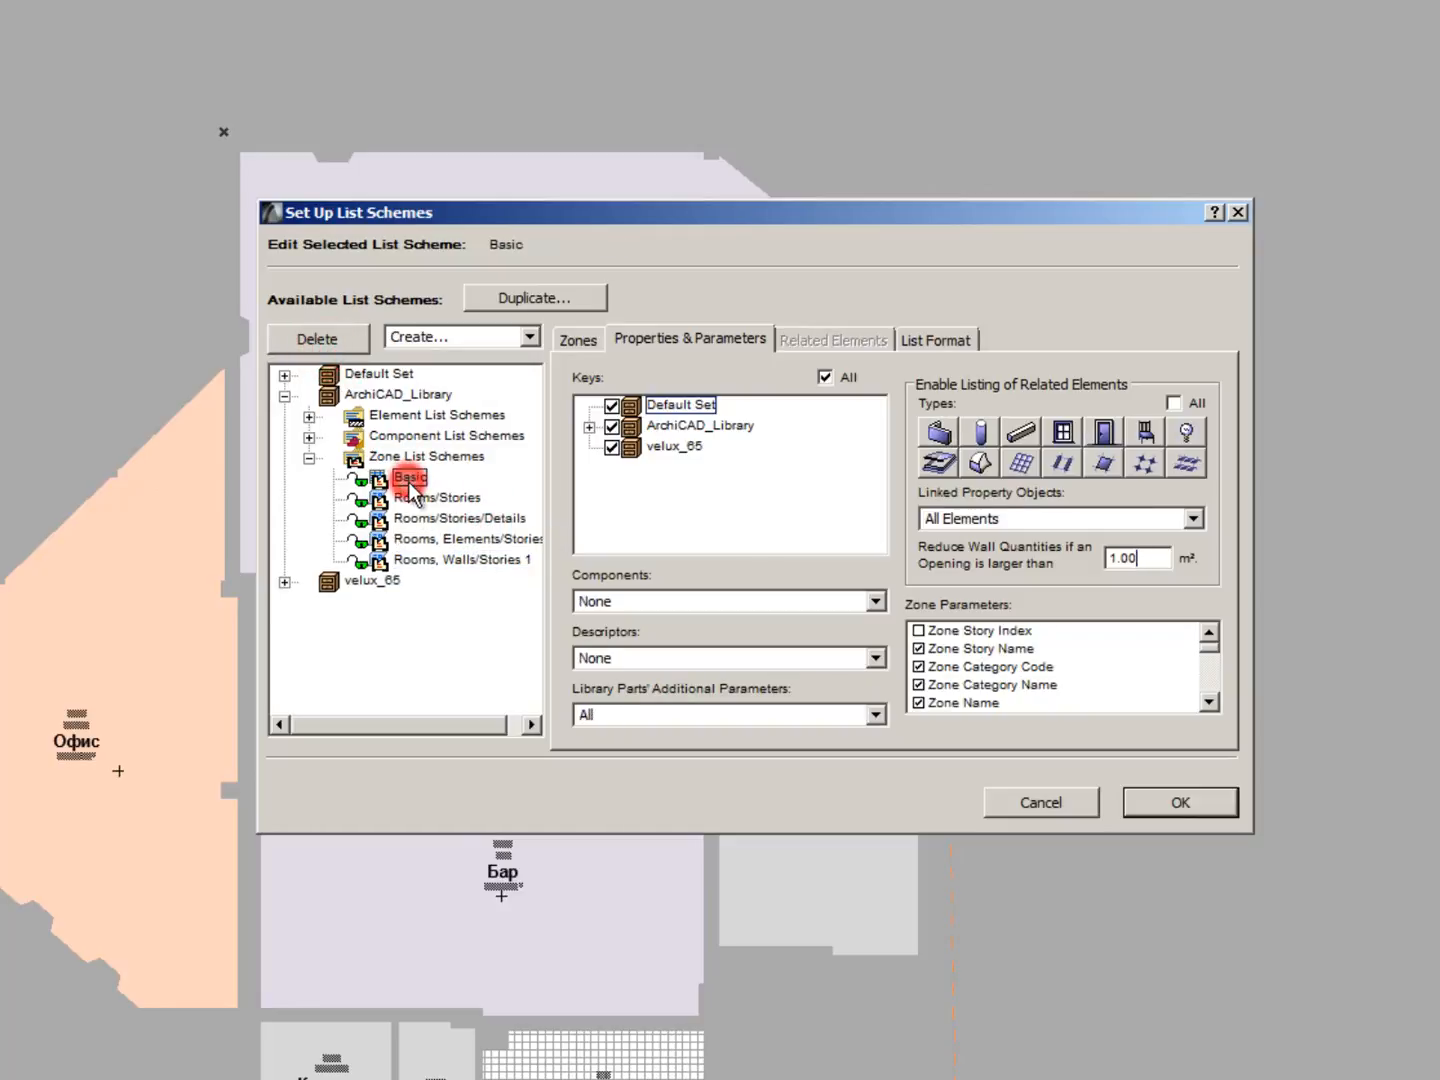
click(417, 499)
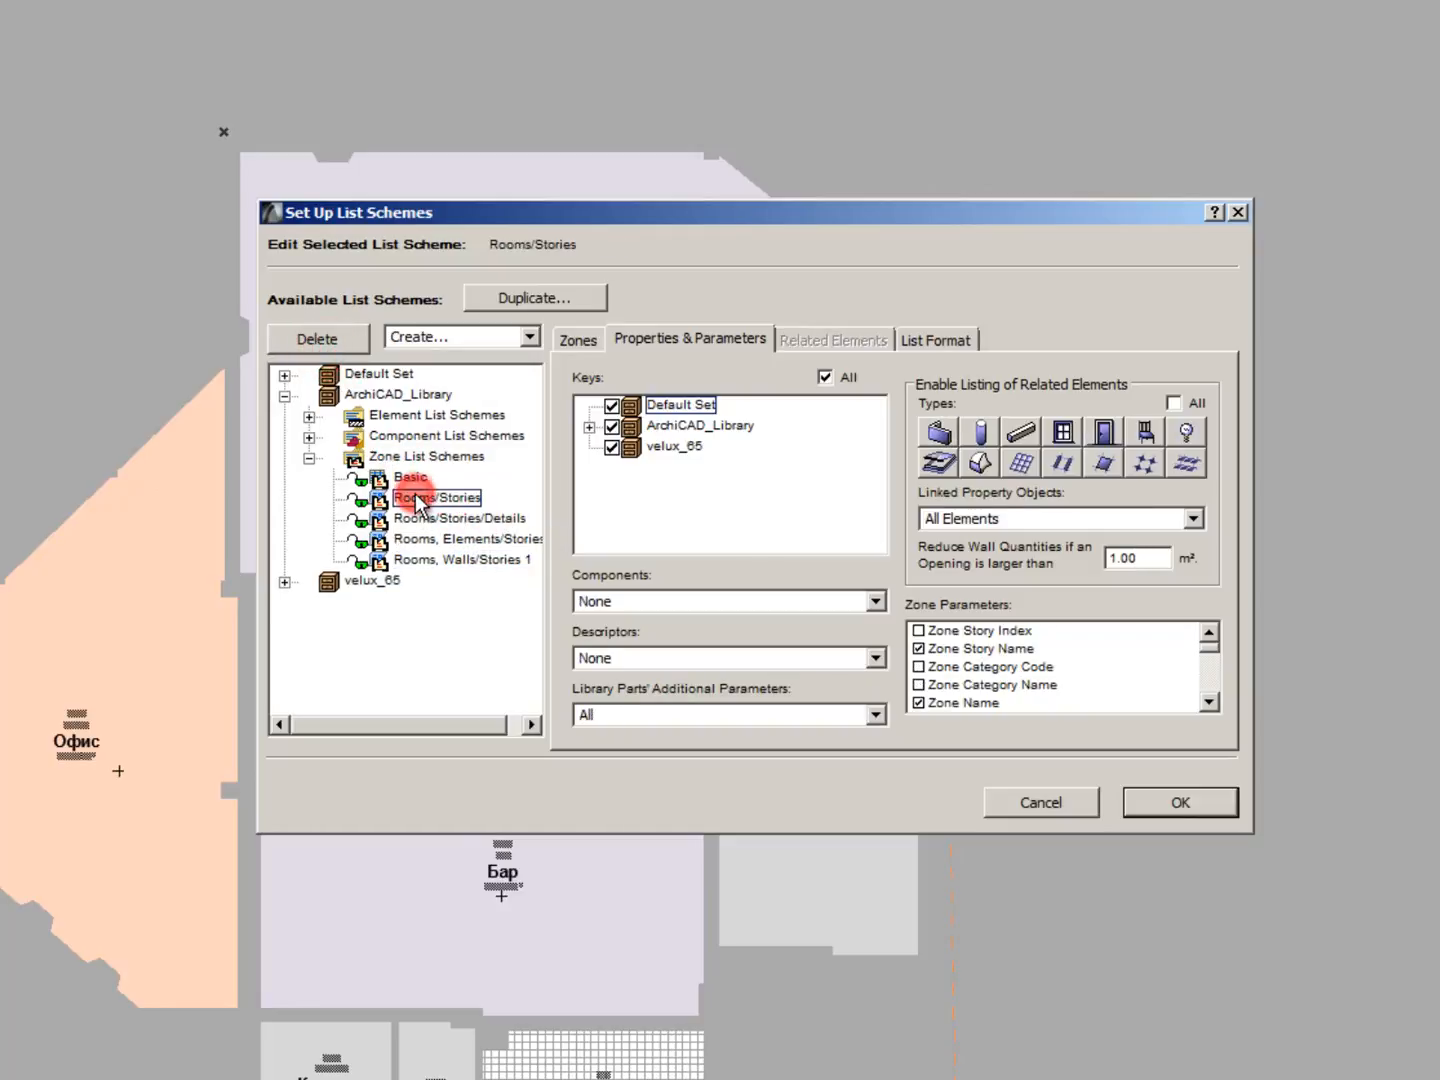
click(412, 480)
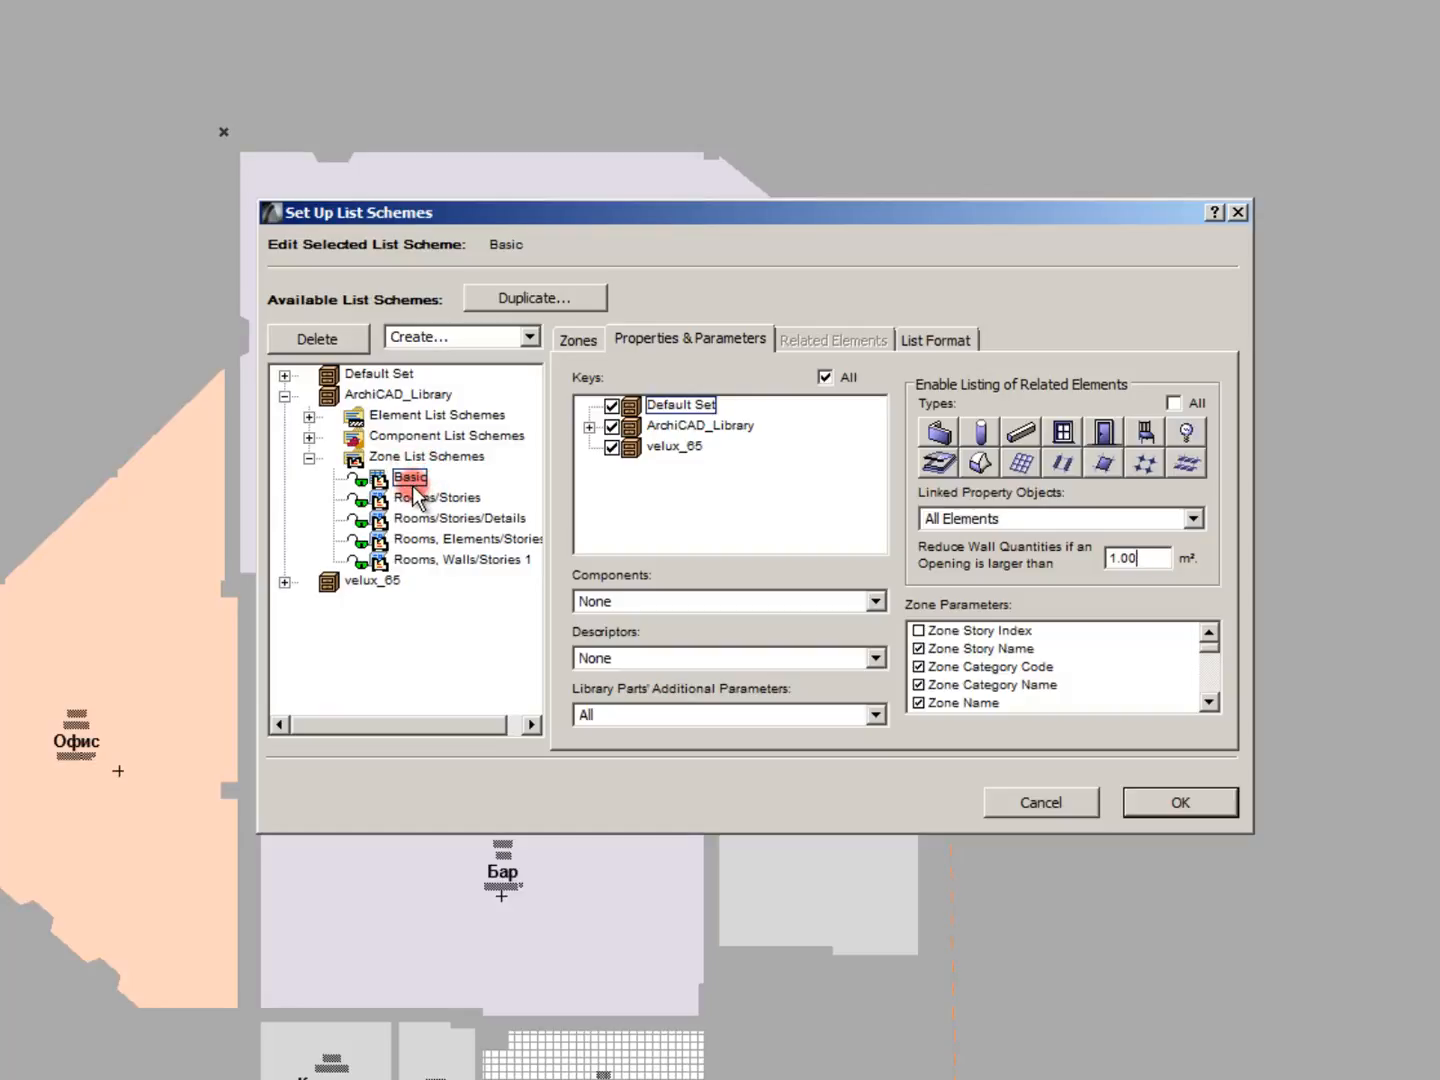
click(335, 343)
click(312, 336)
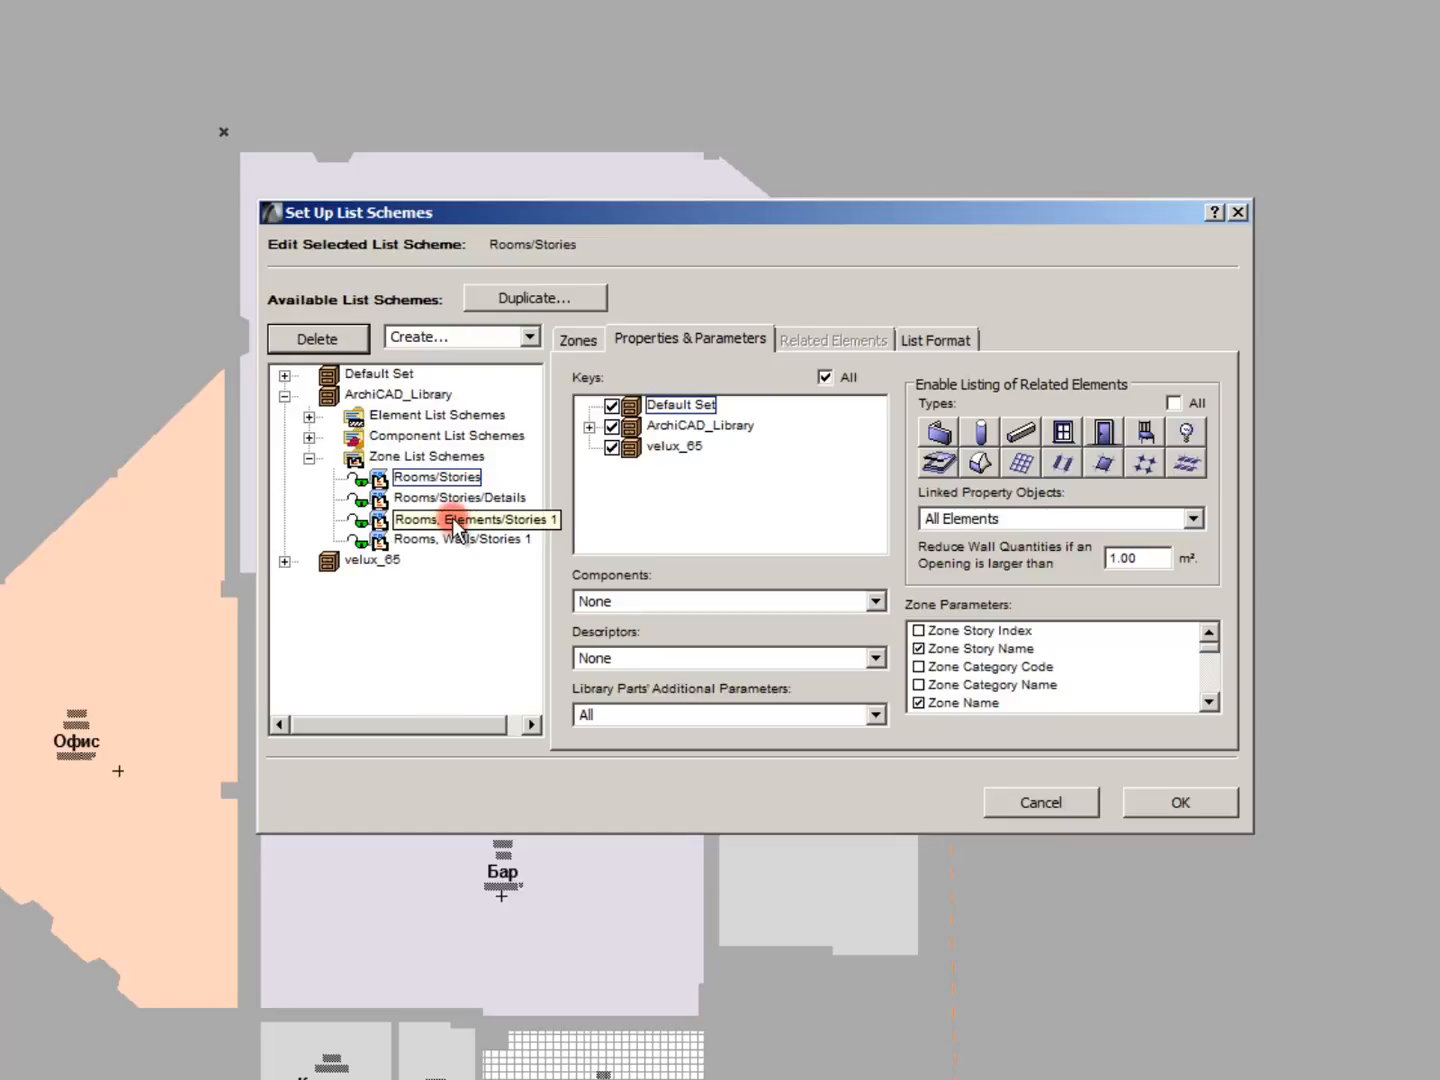
click(450, 539)
click(284, 339)
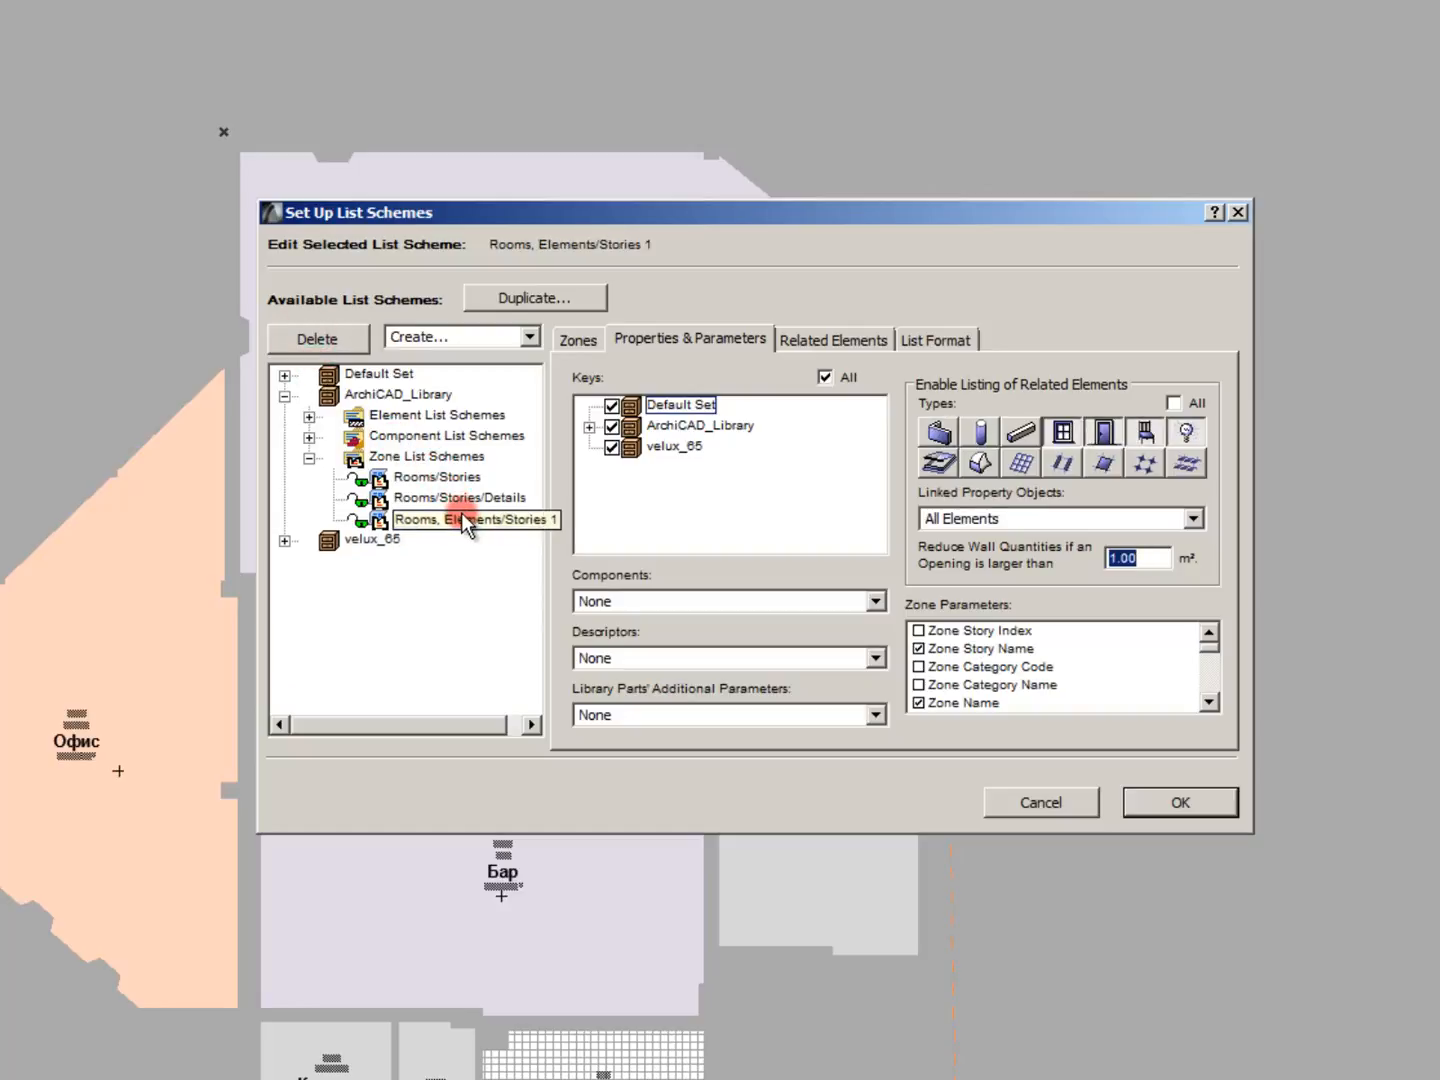
Step: Duplicate the Rooms/Stories/Details scheme as Rooms/Stories/Details NL and apply the list scheme changes
click(437, 478)
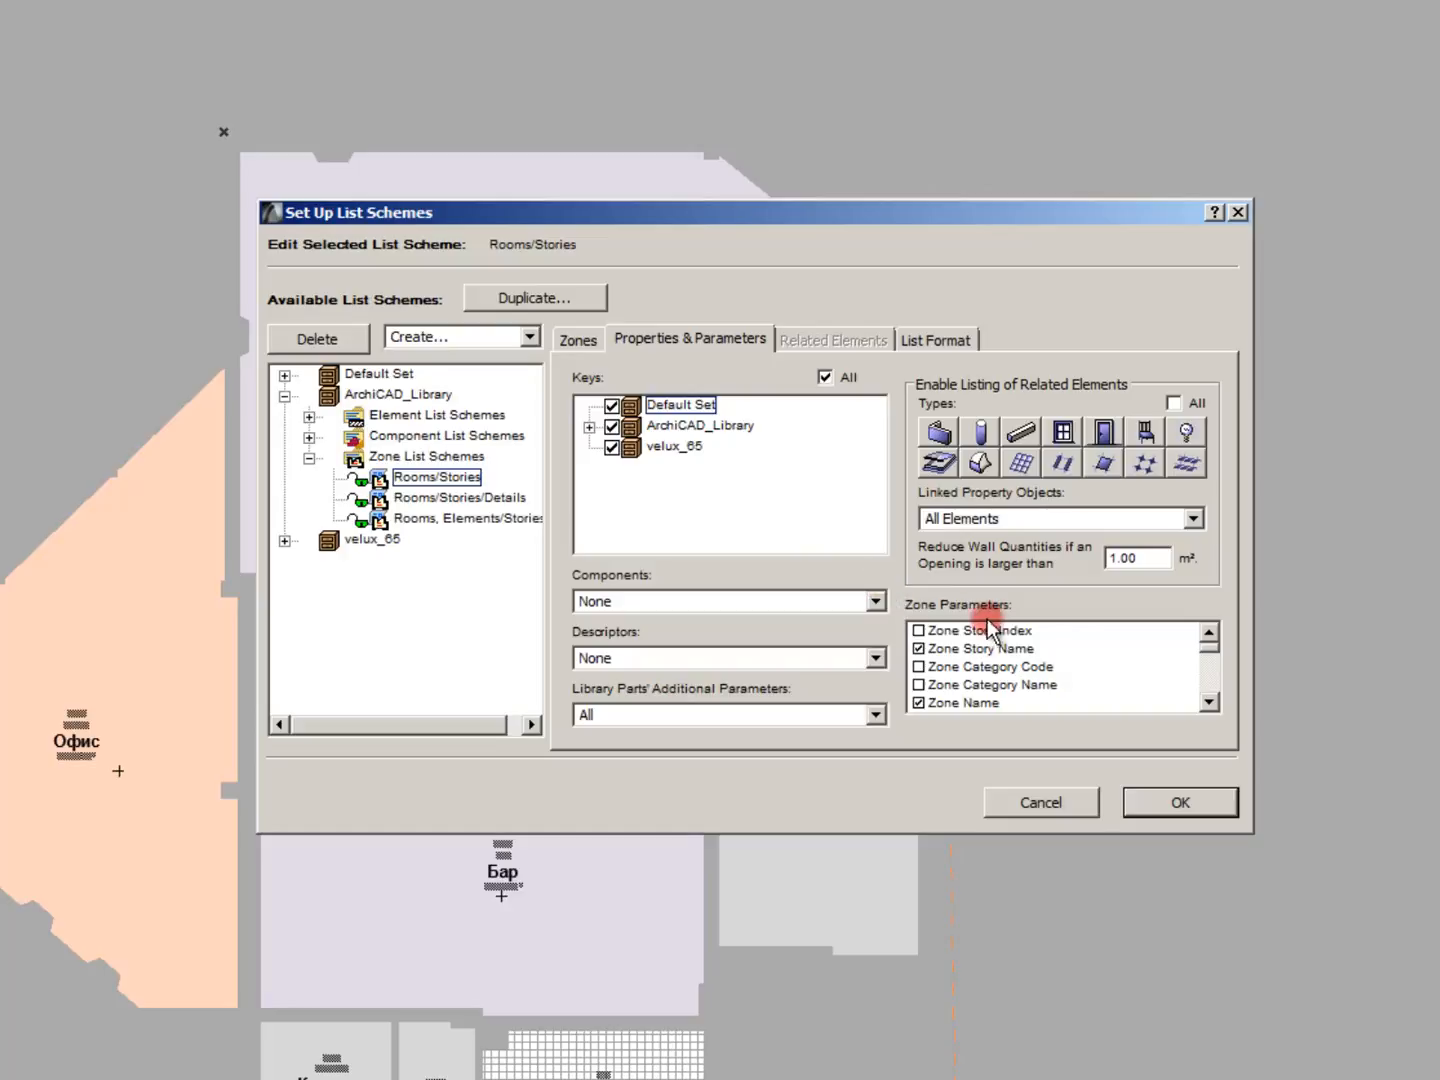
click(433, 497)
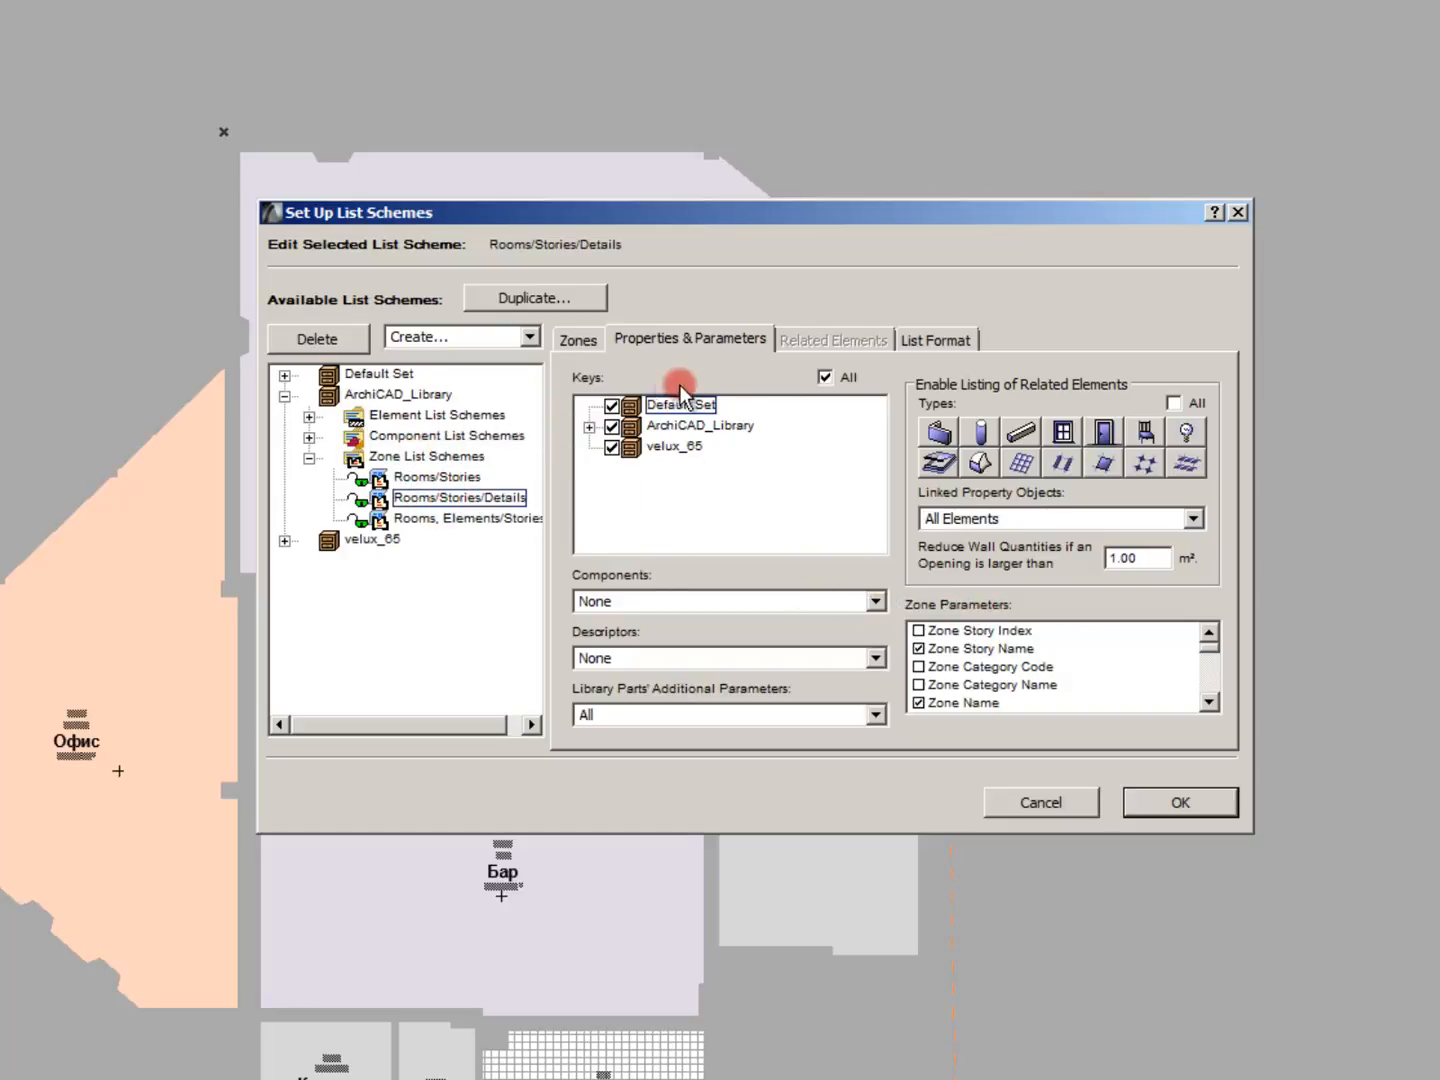
click(509, 300)
drag(810, 424, 742, 427)
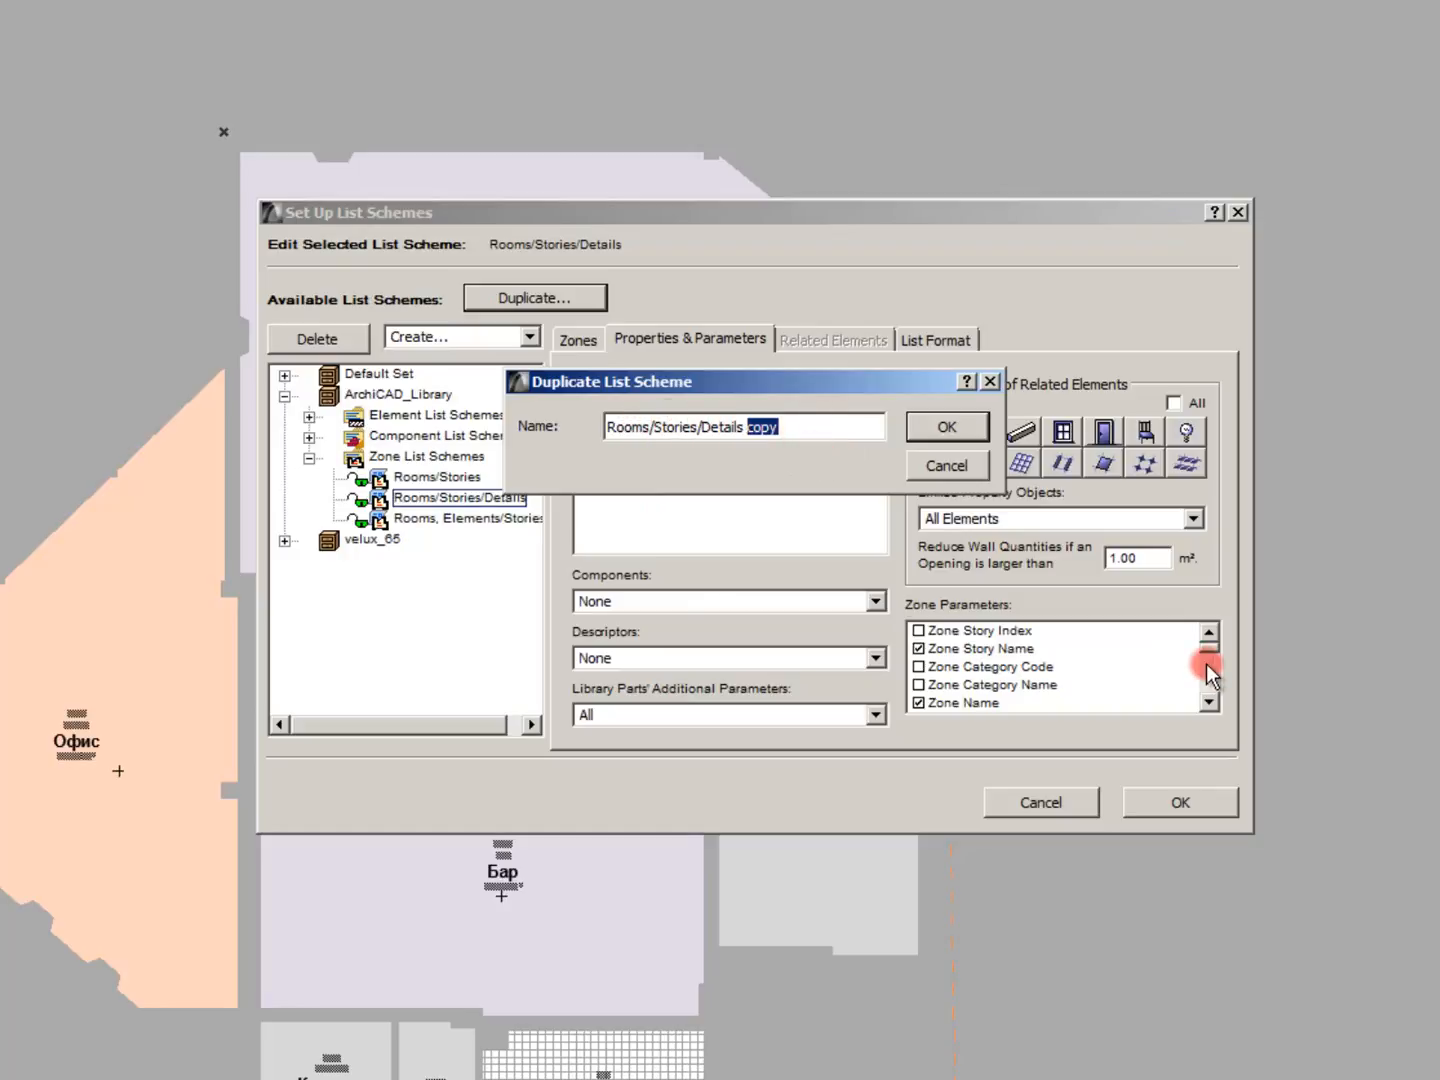
key(Return)
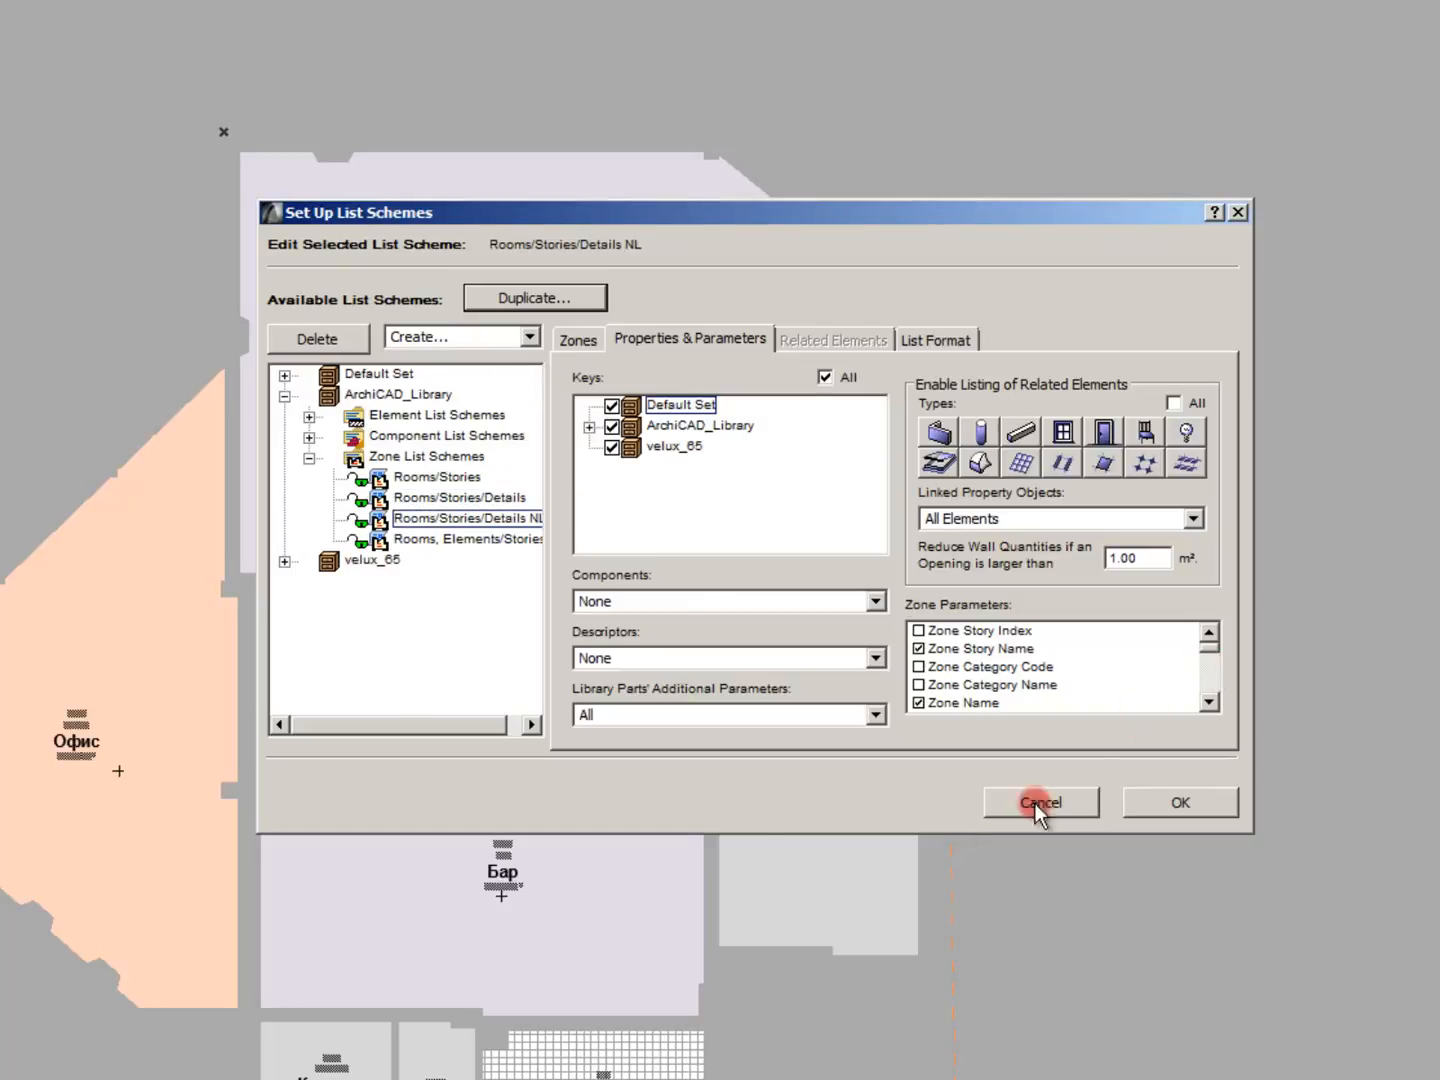
click(1190, 804)
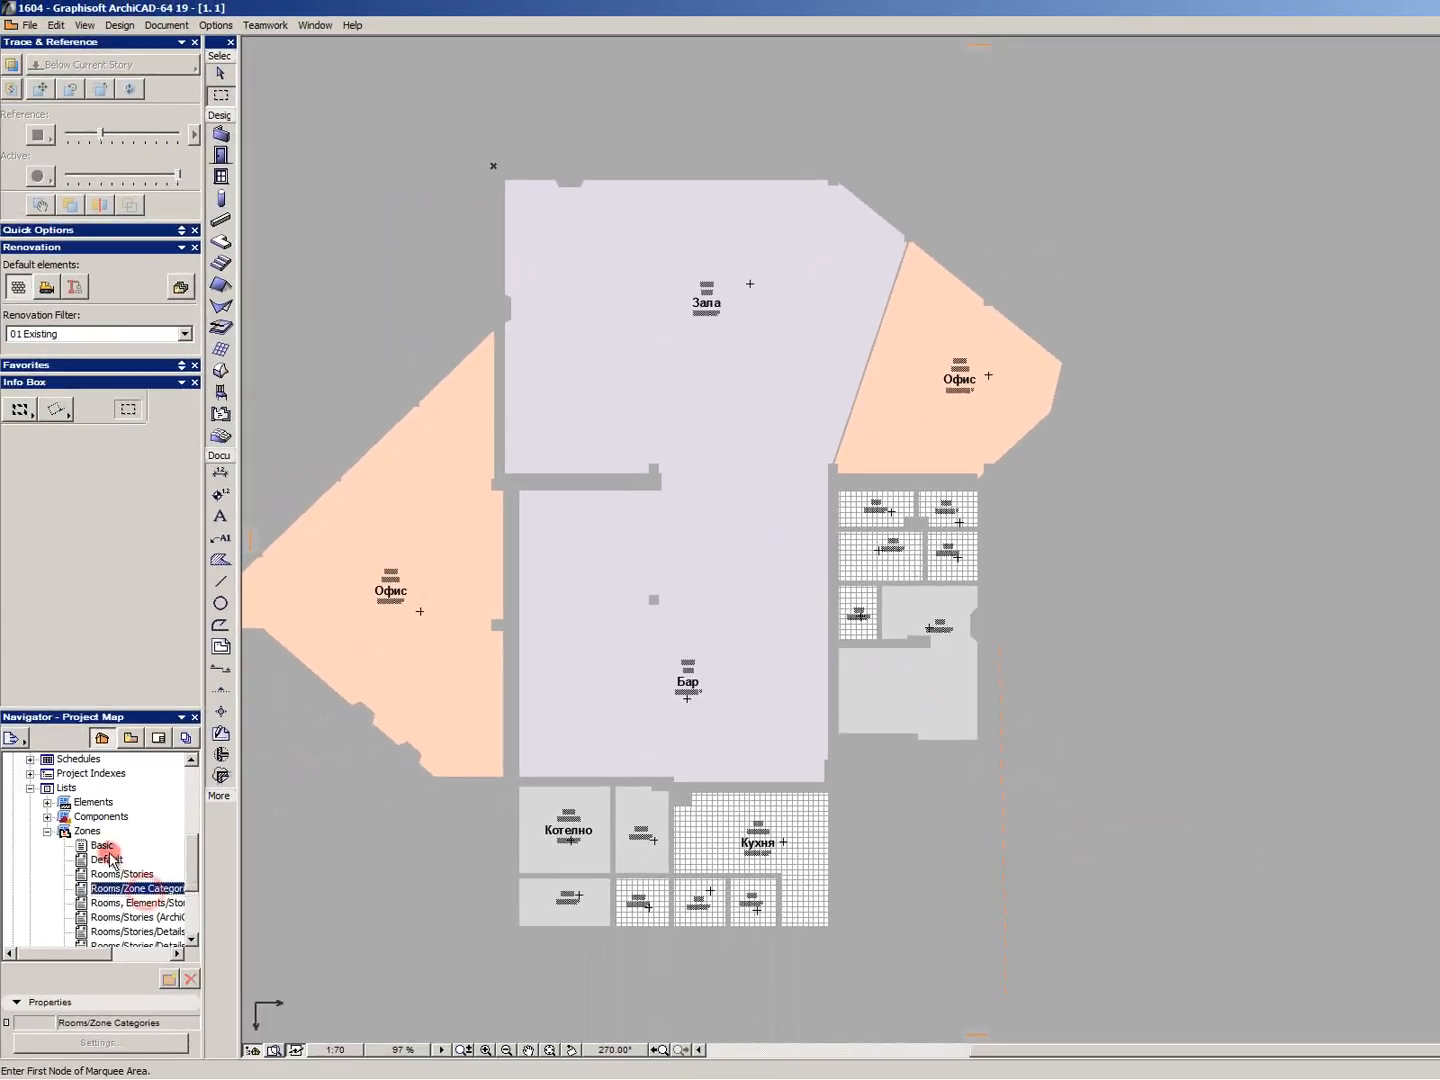
Step: Generate the Rooms/Stories/Details NL zone list from the project map and view its tables up close
scroll(90, 850, down, 2)
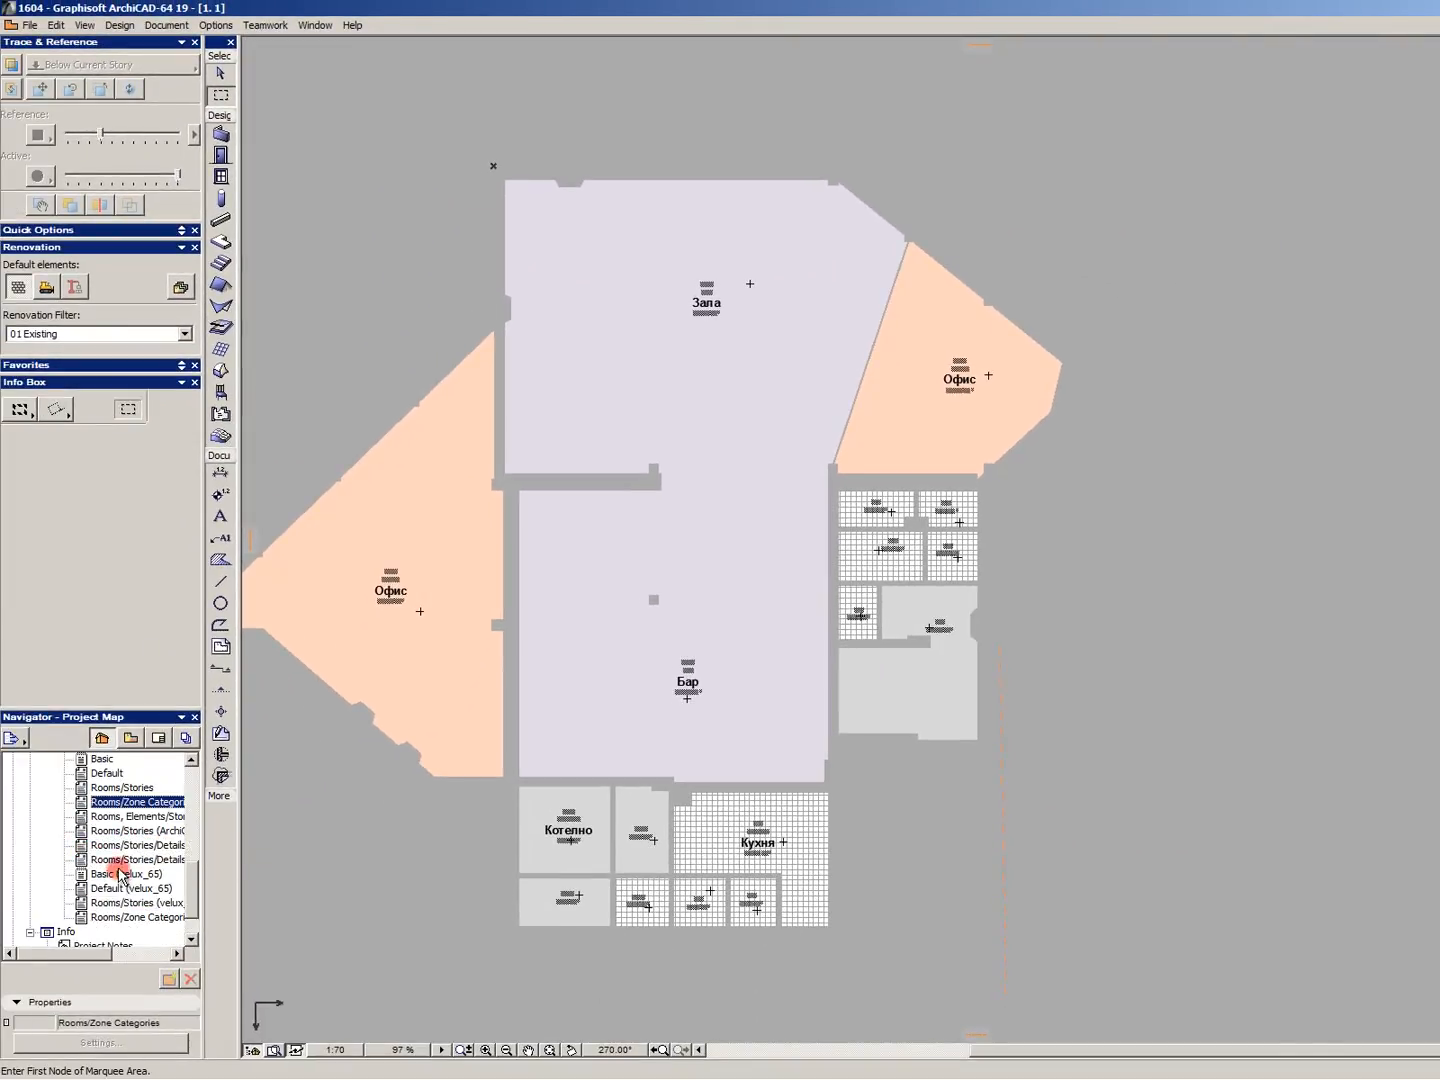
double_click(120, 859)
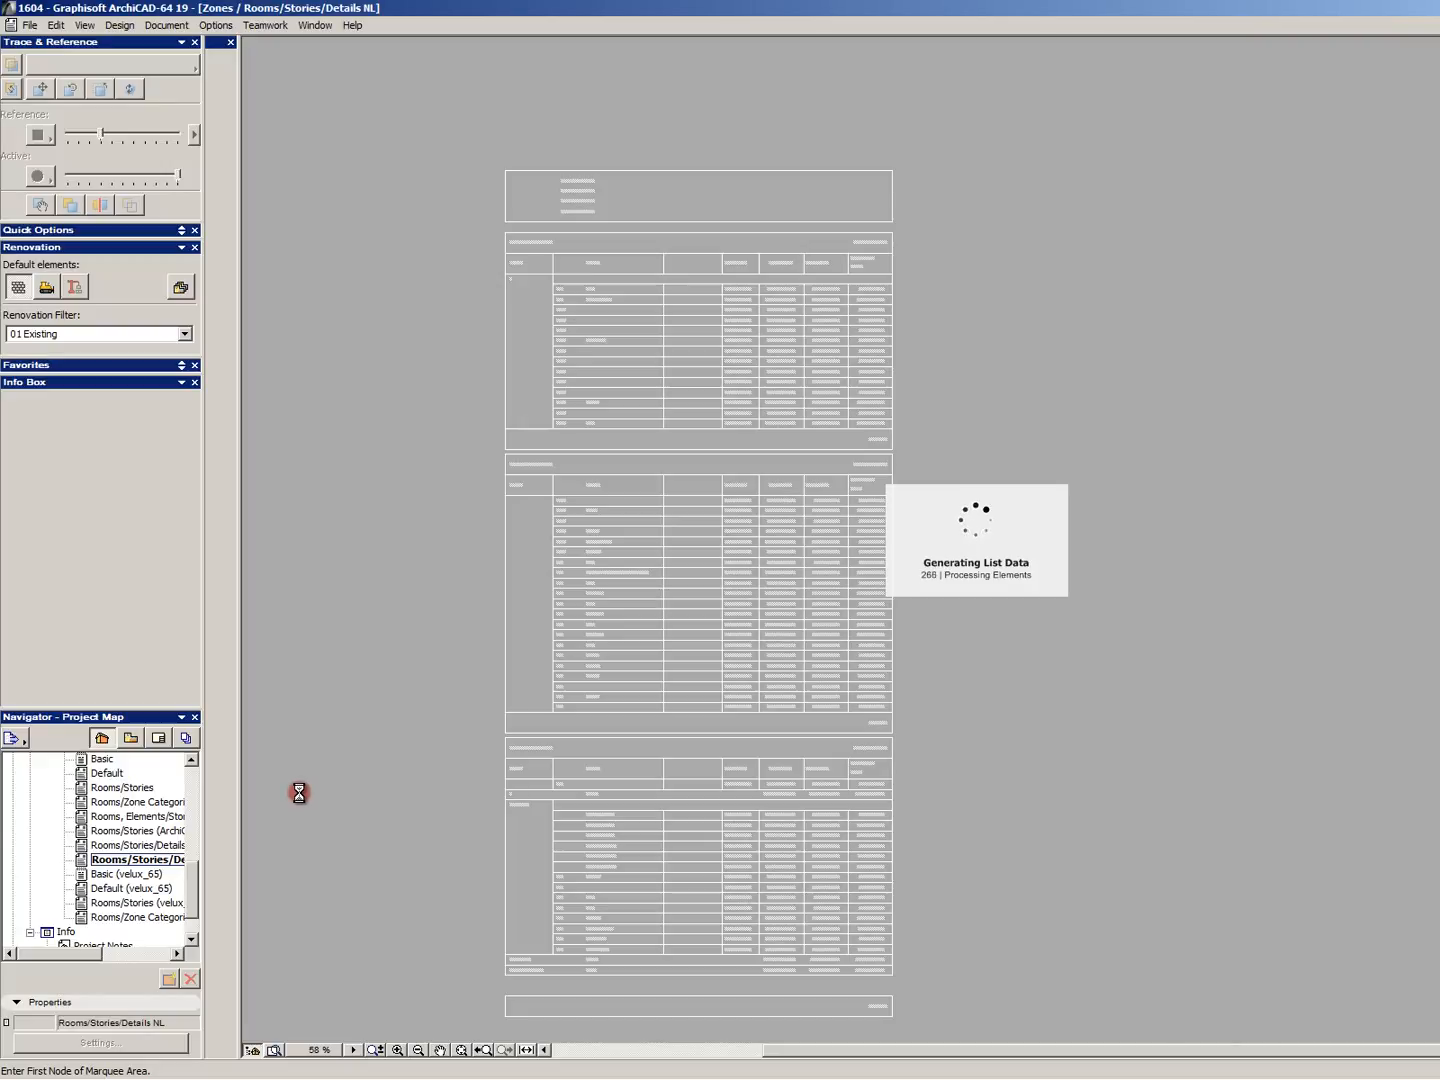
scroll(600, 625, down, 2)
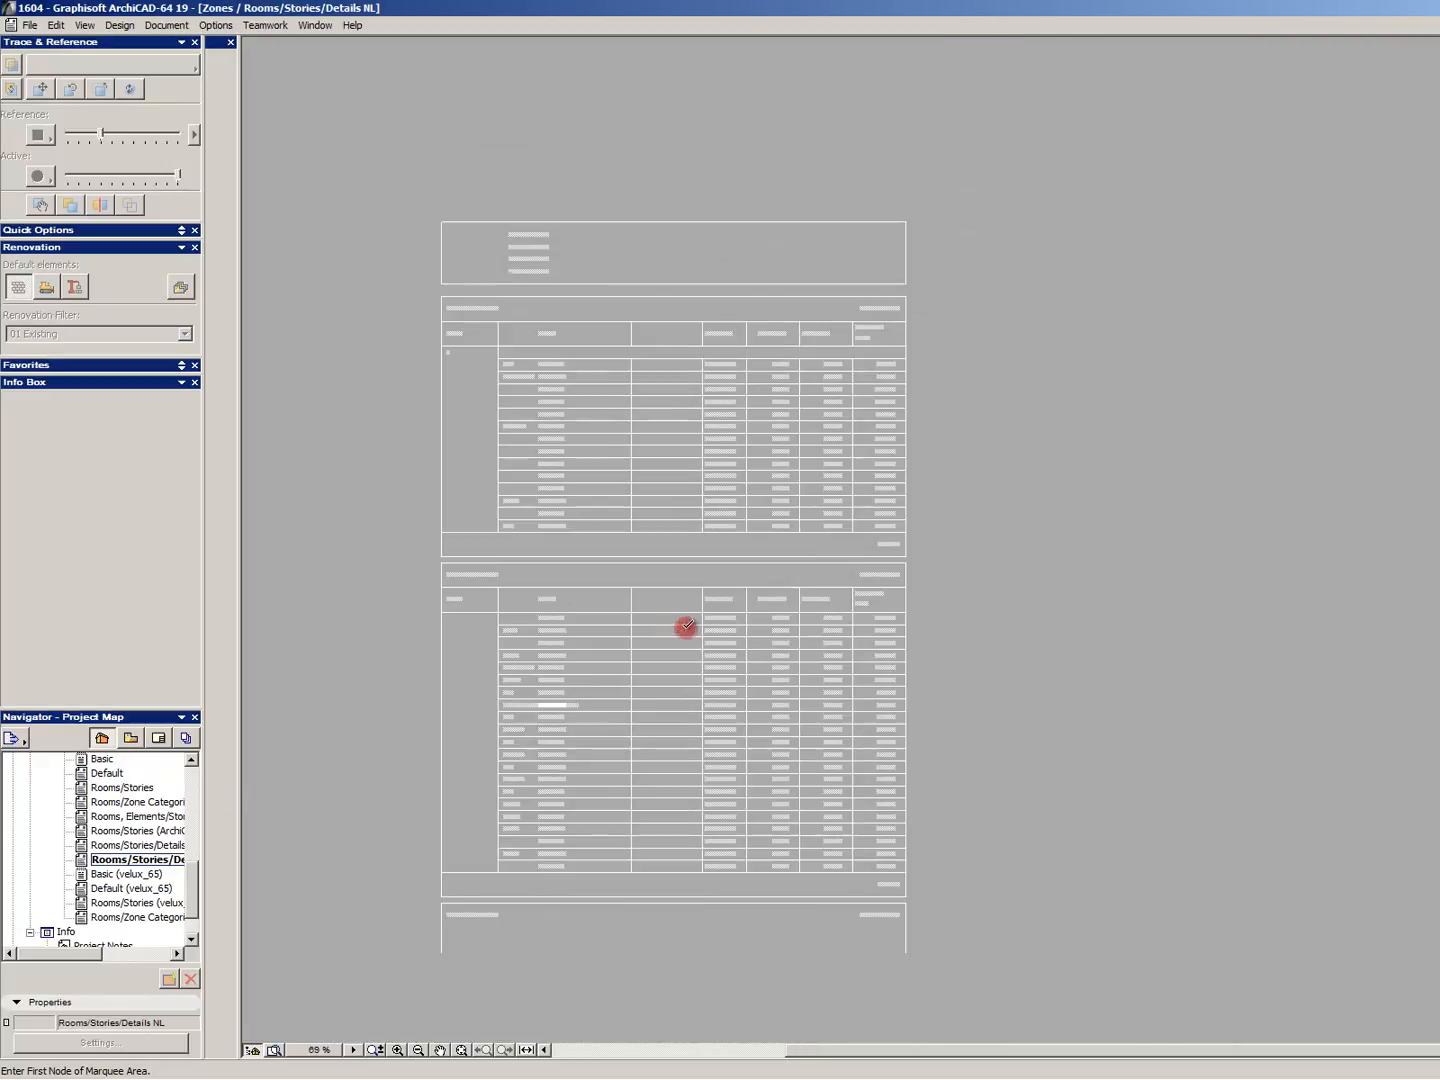
Step: Examine the room rows, column headings and last page of the Rooms/Stories/Details NL list
scroll(456, 704, up, 6)
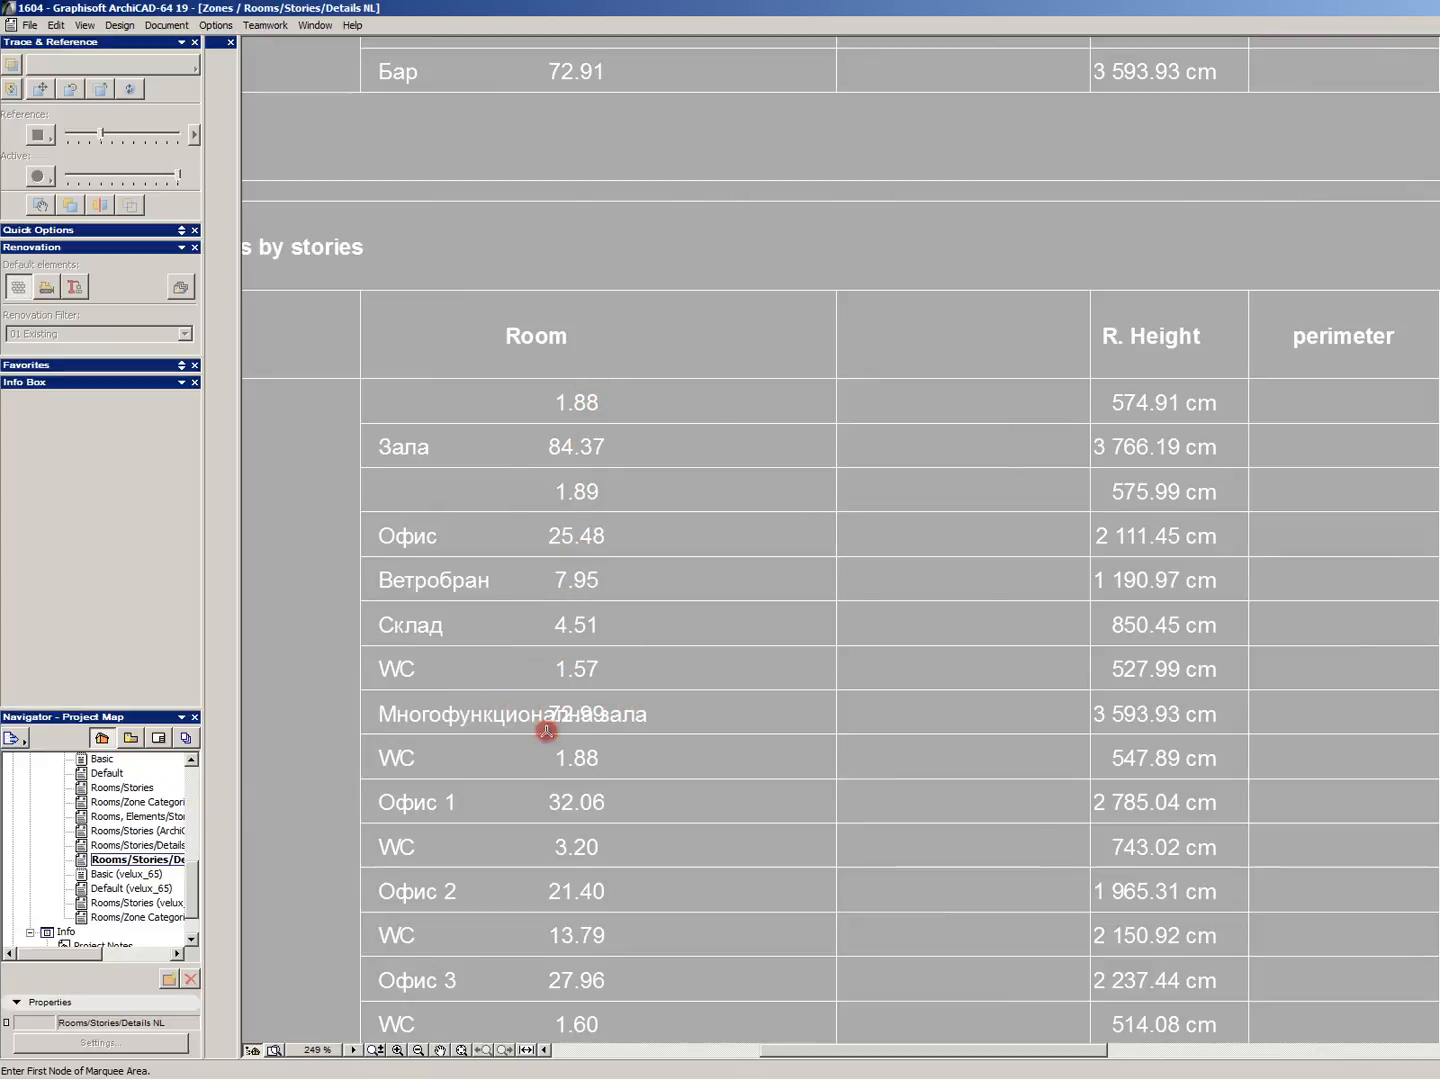
scroll(510, 444, down, 2)
scroll(564, 386, down, 1)
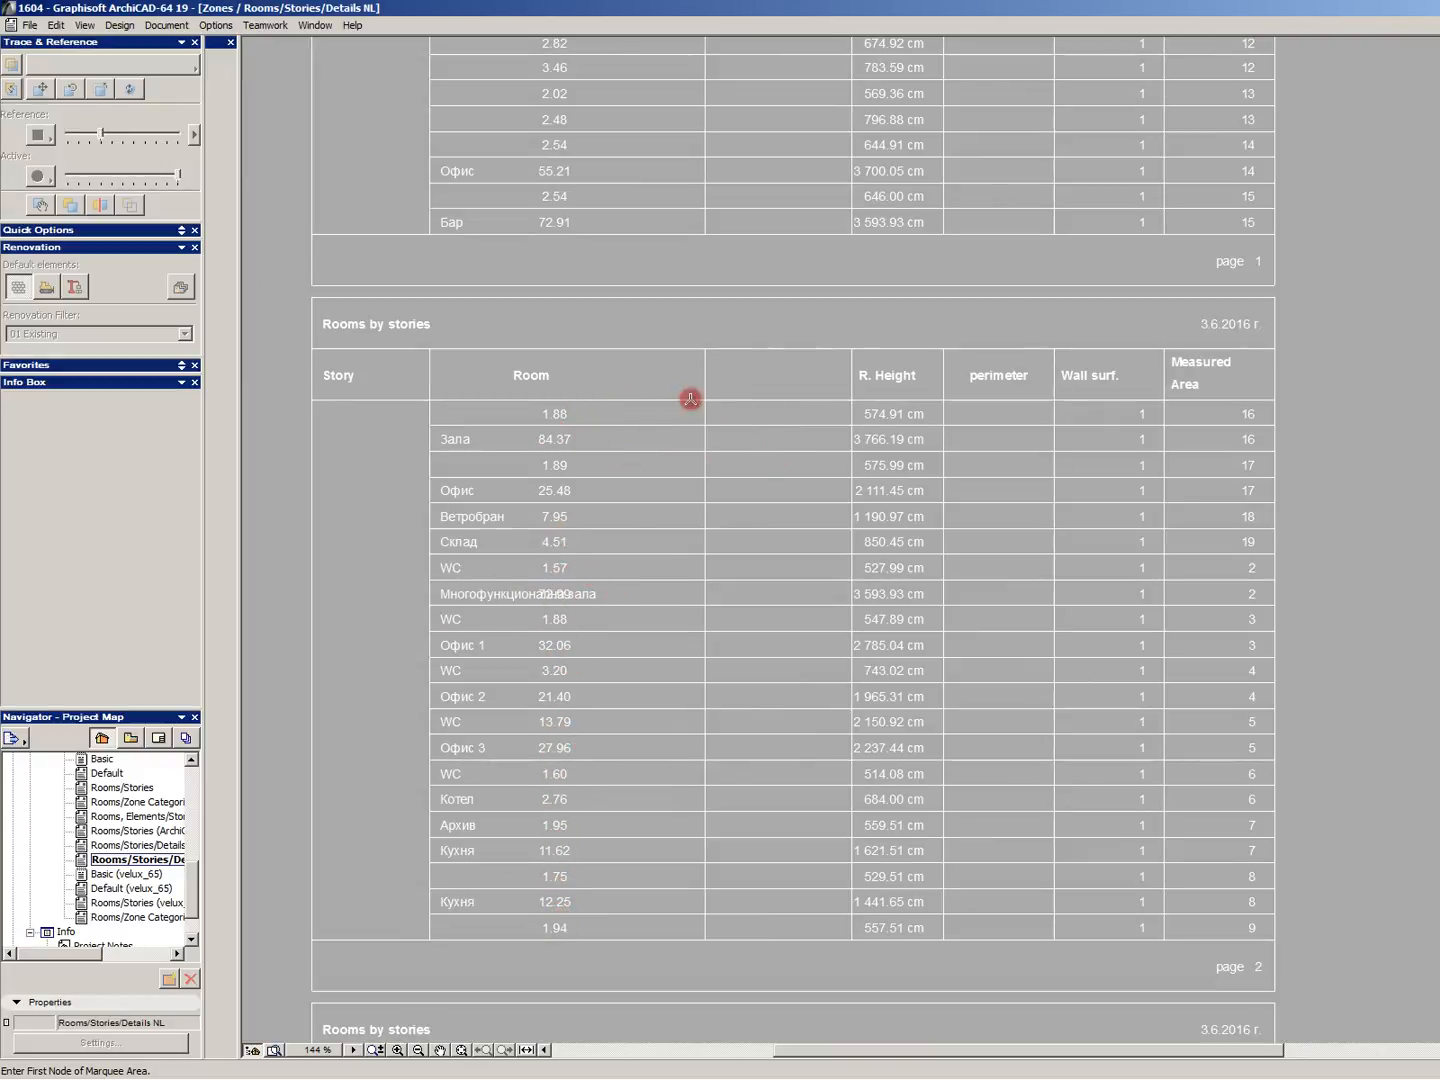
scroll(642, 418, down, 2)
scroll(566, 122, down, 1)
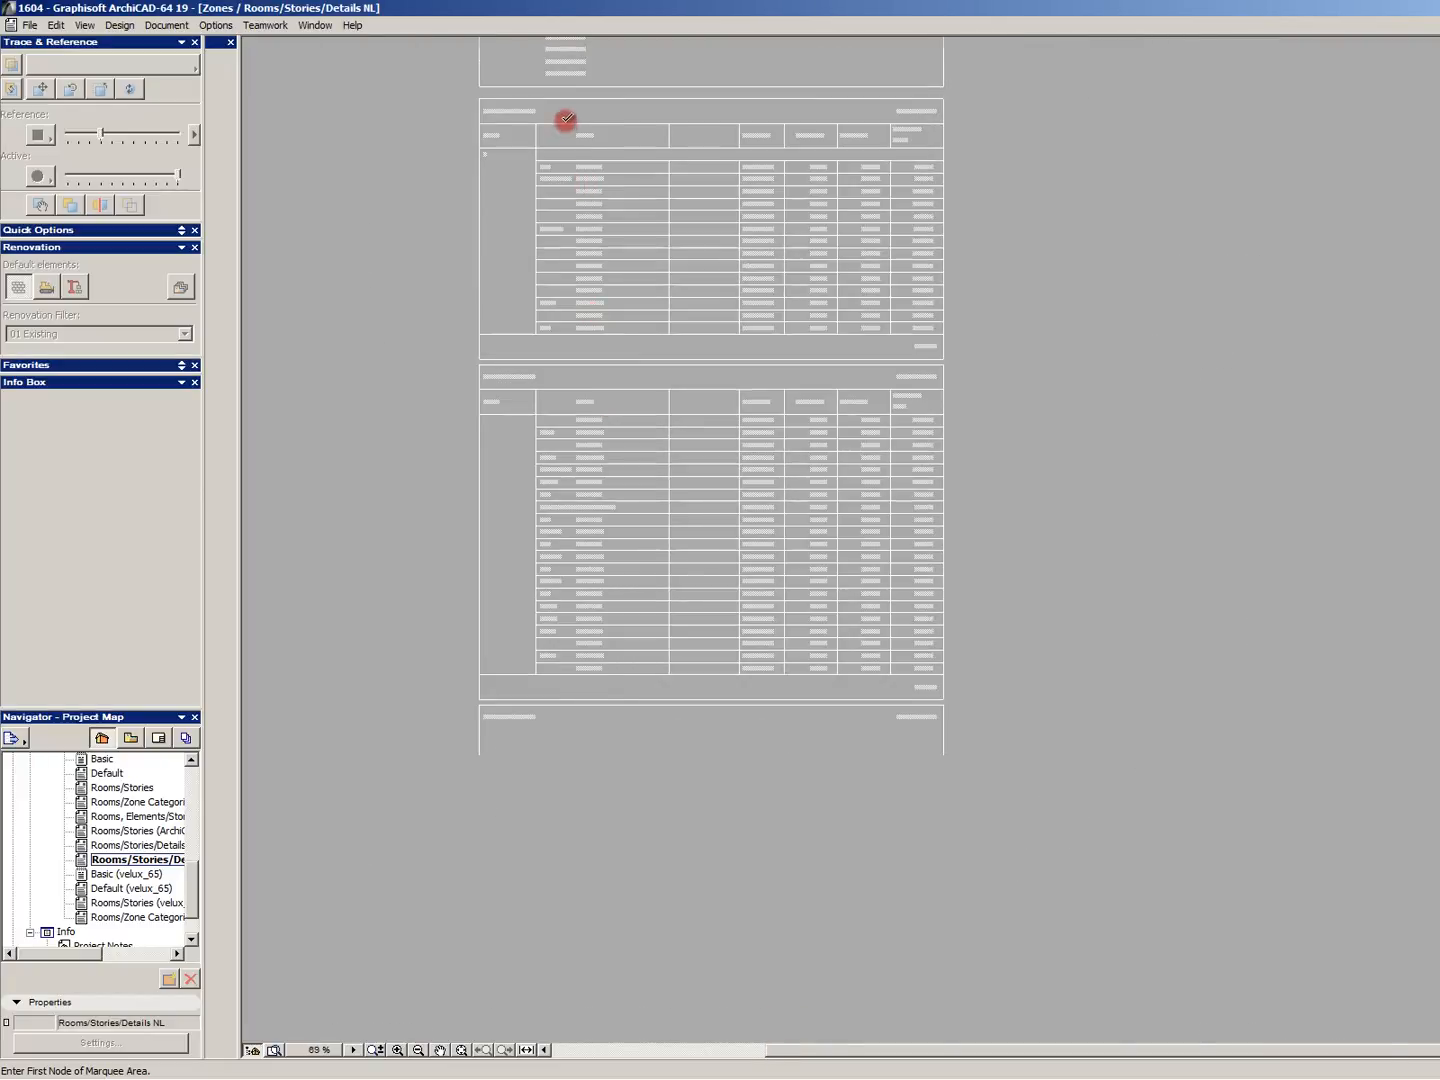
scroll(570, 106, up, 7)
scroll(556, 473, down, 4)
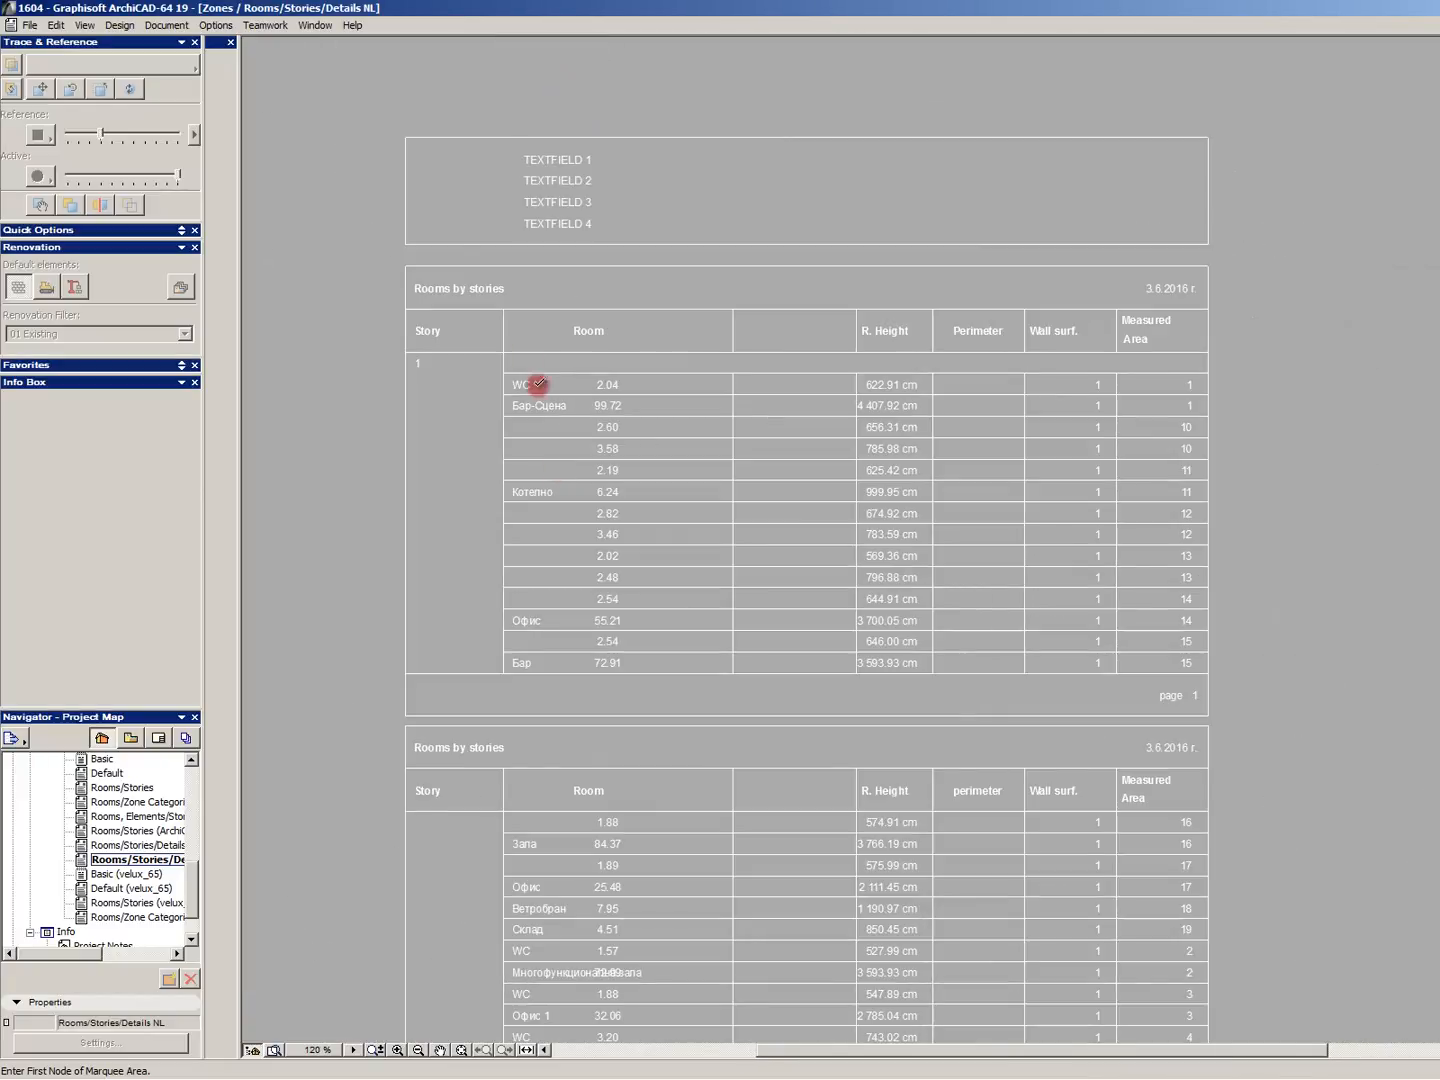
scroll(469, 570, down, 4)
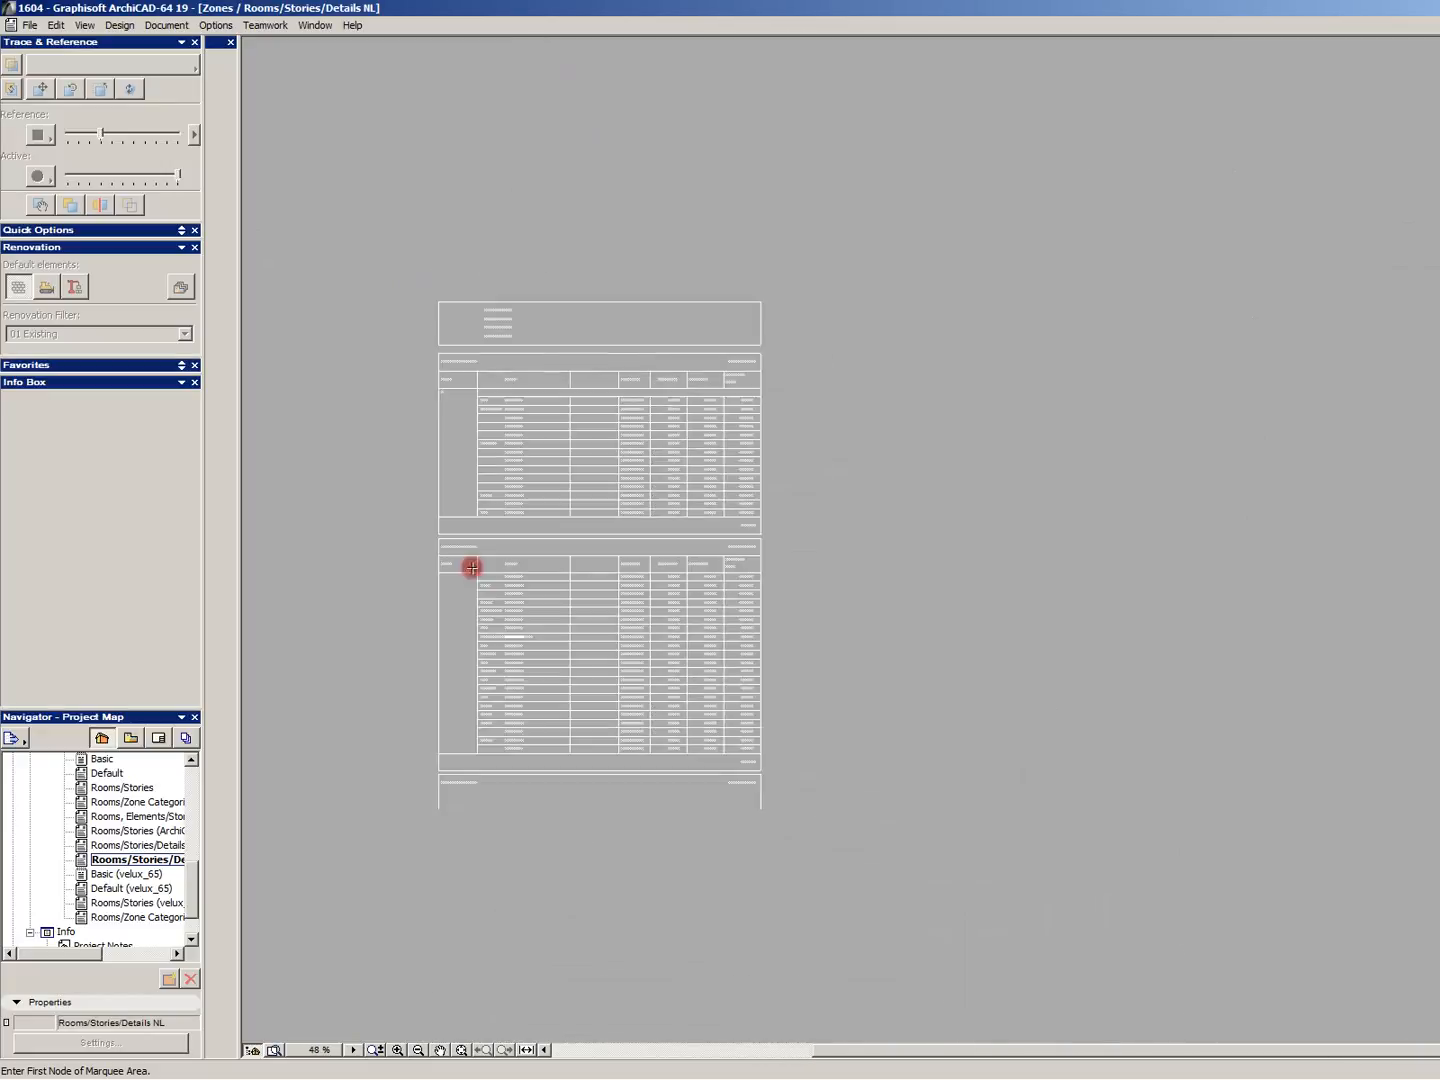
scroll(506, 839, up, 4)
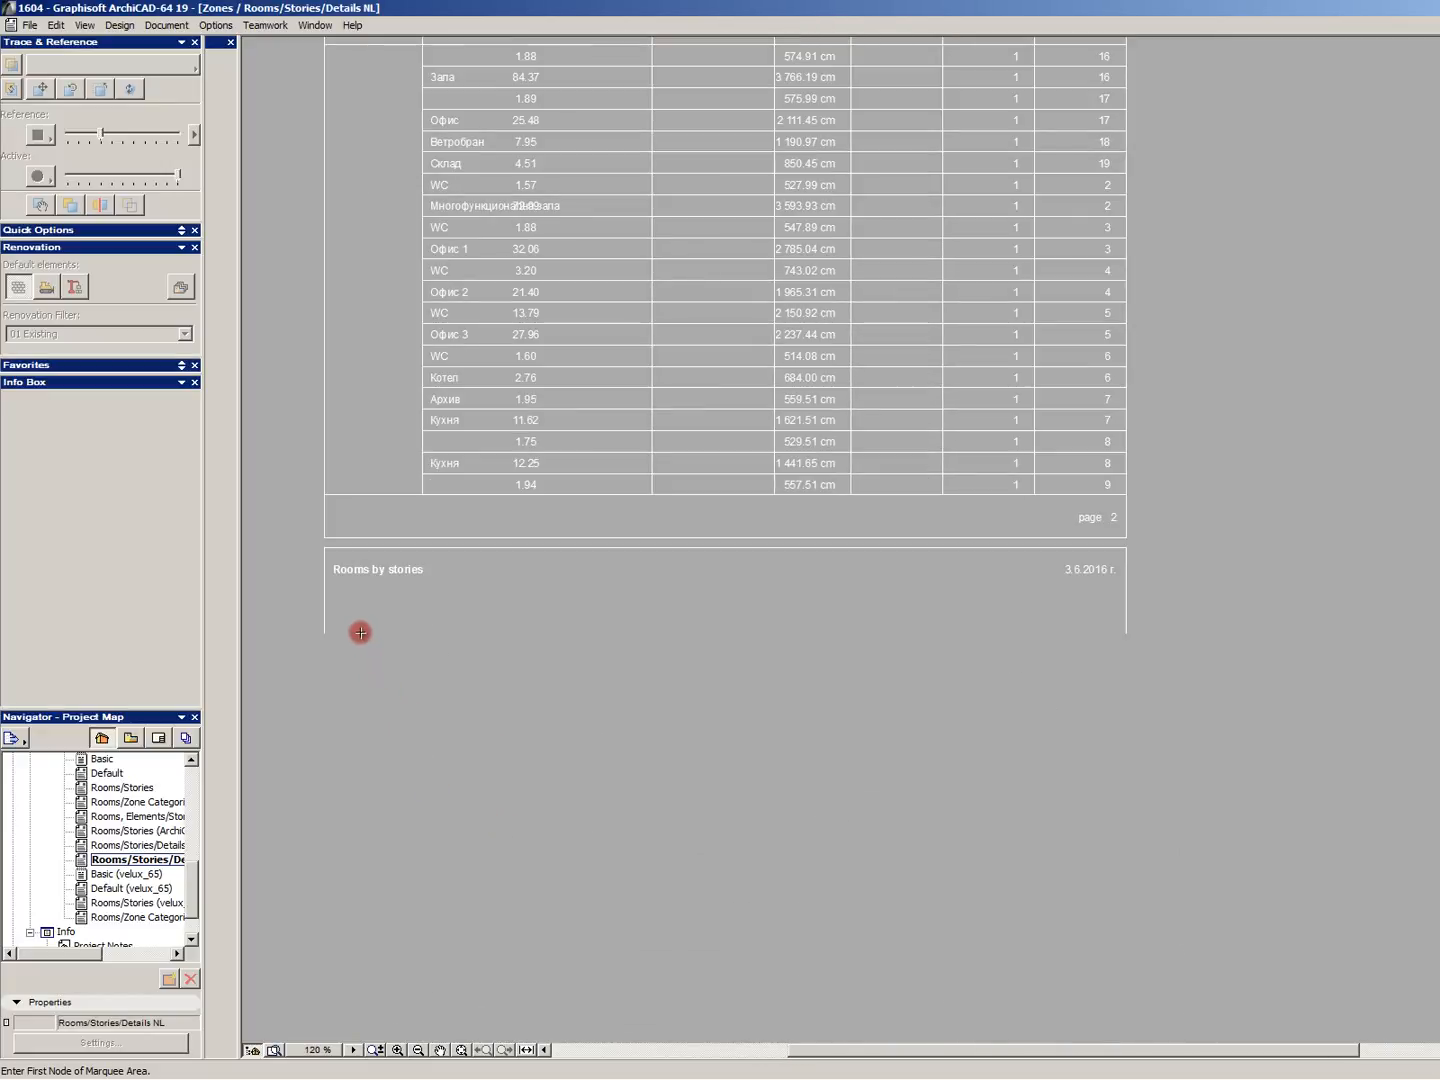
scroll(436, 538, down, 1)
scroll(465, 581, down, 3)
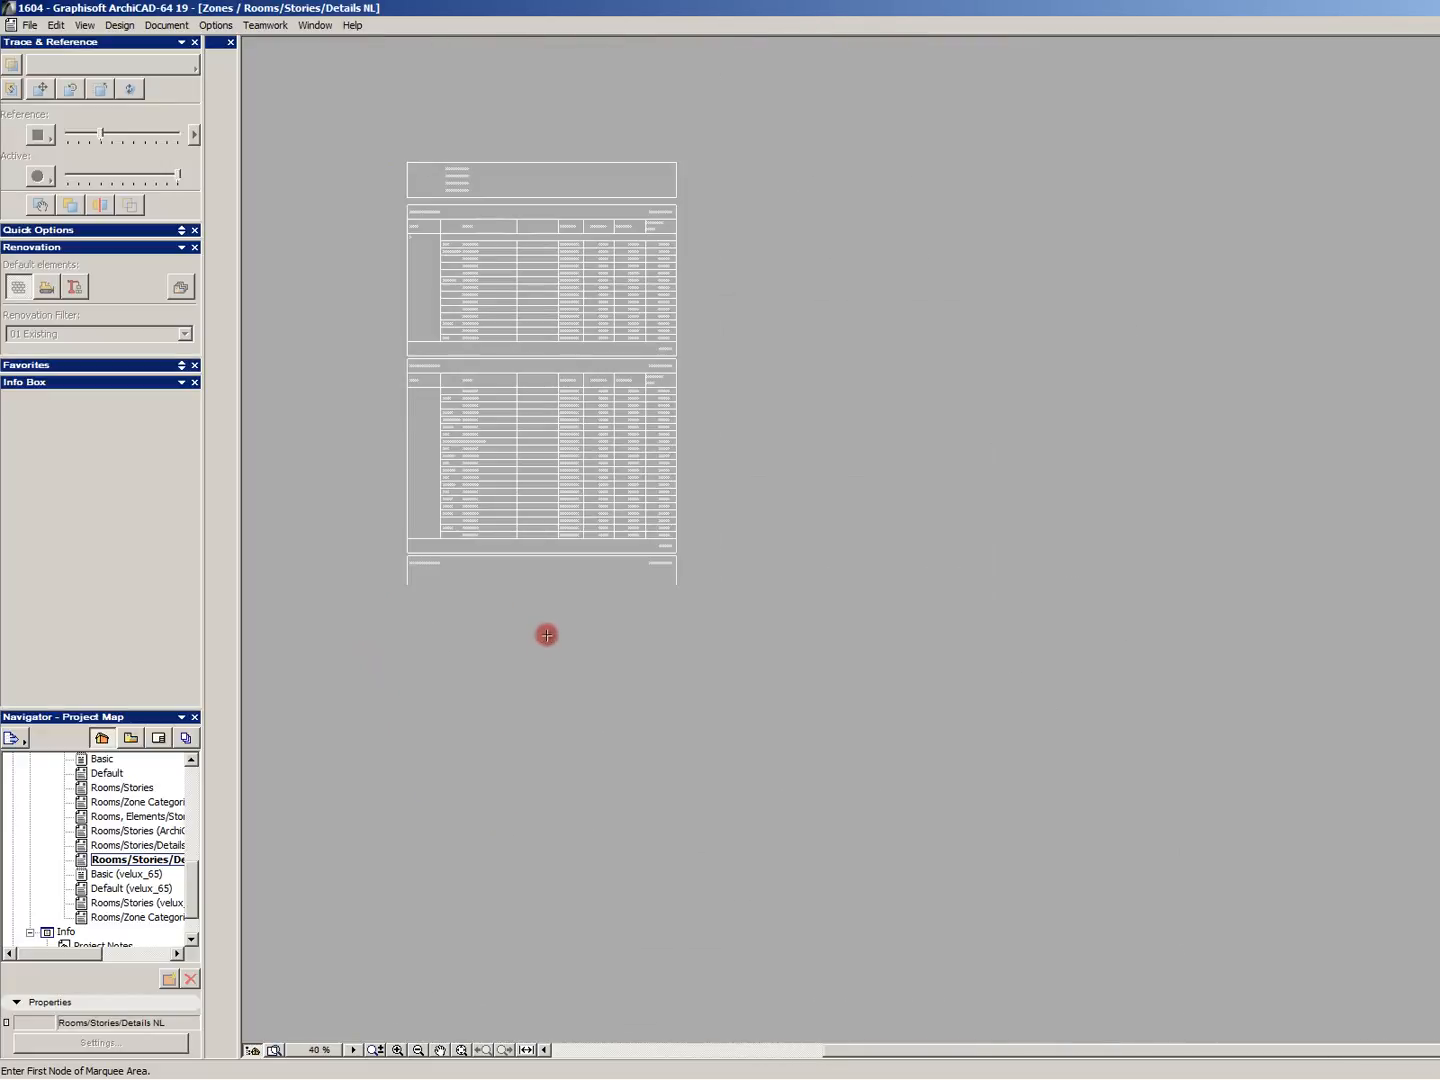
scroll(536, 612, down, 3)
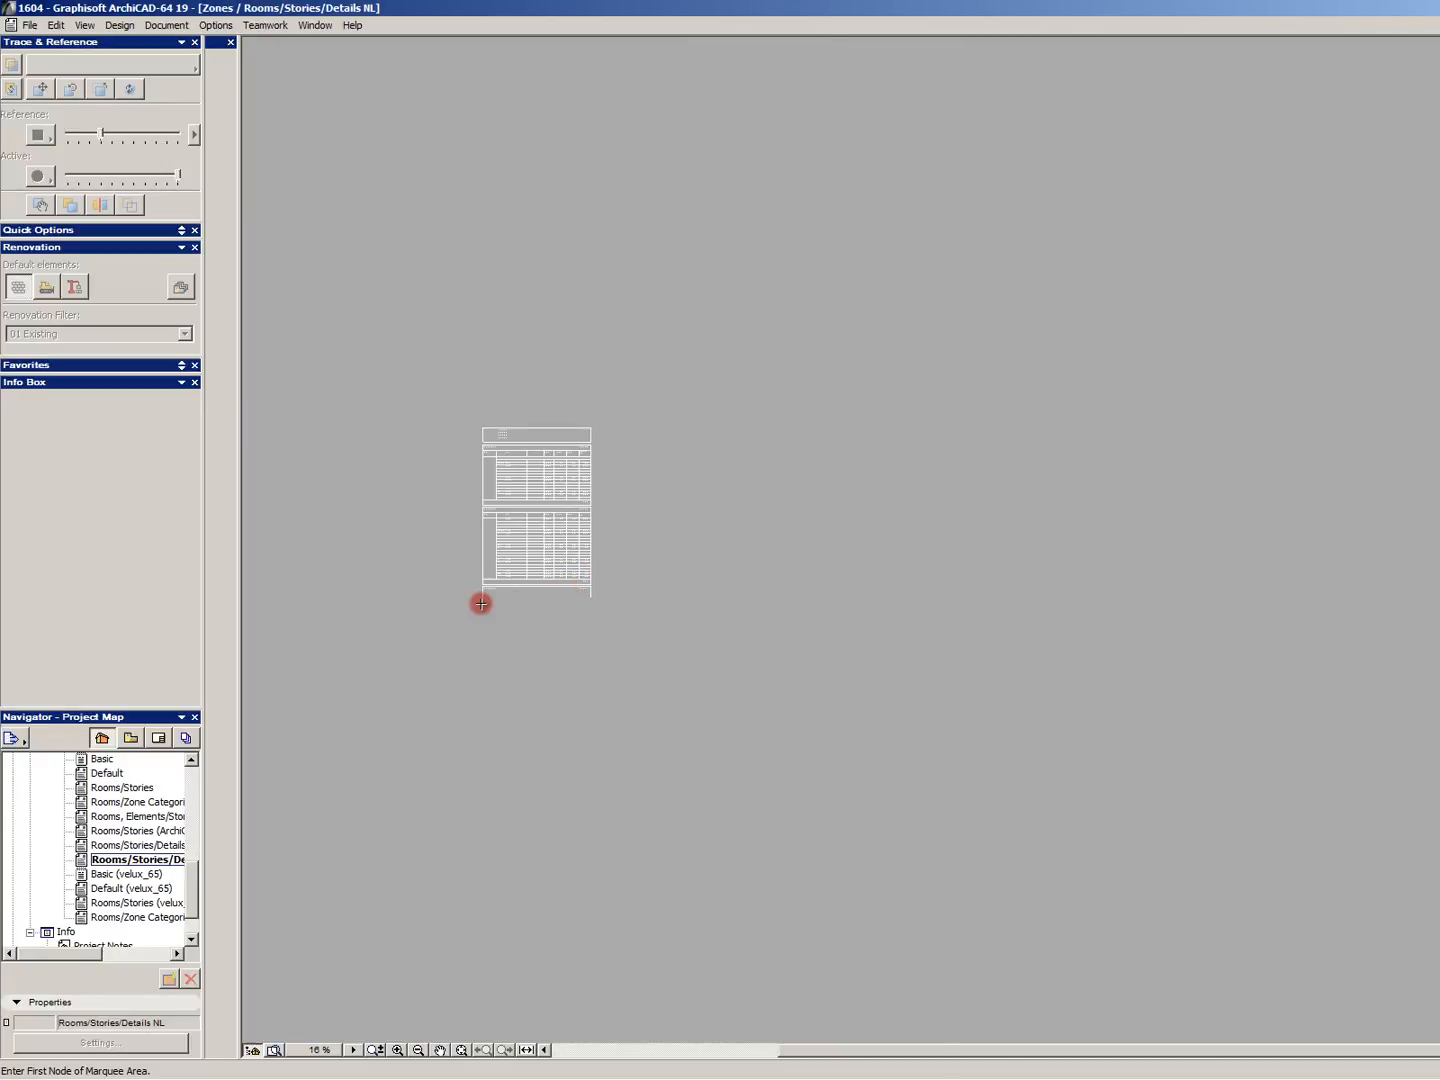
scroll(482, 605, up, 6)
scroll(532, 587, down, 6)
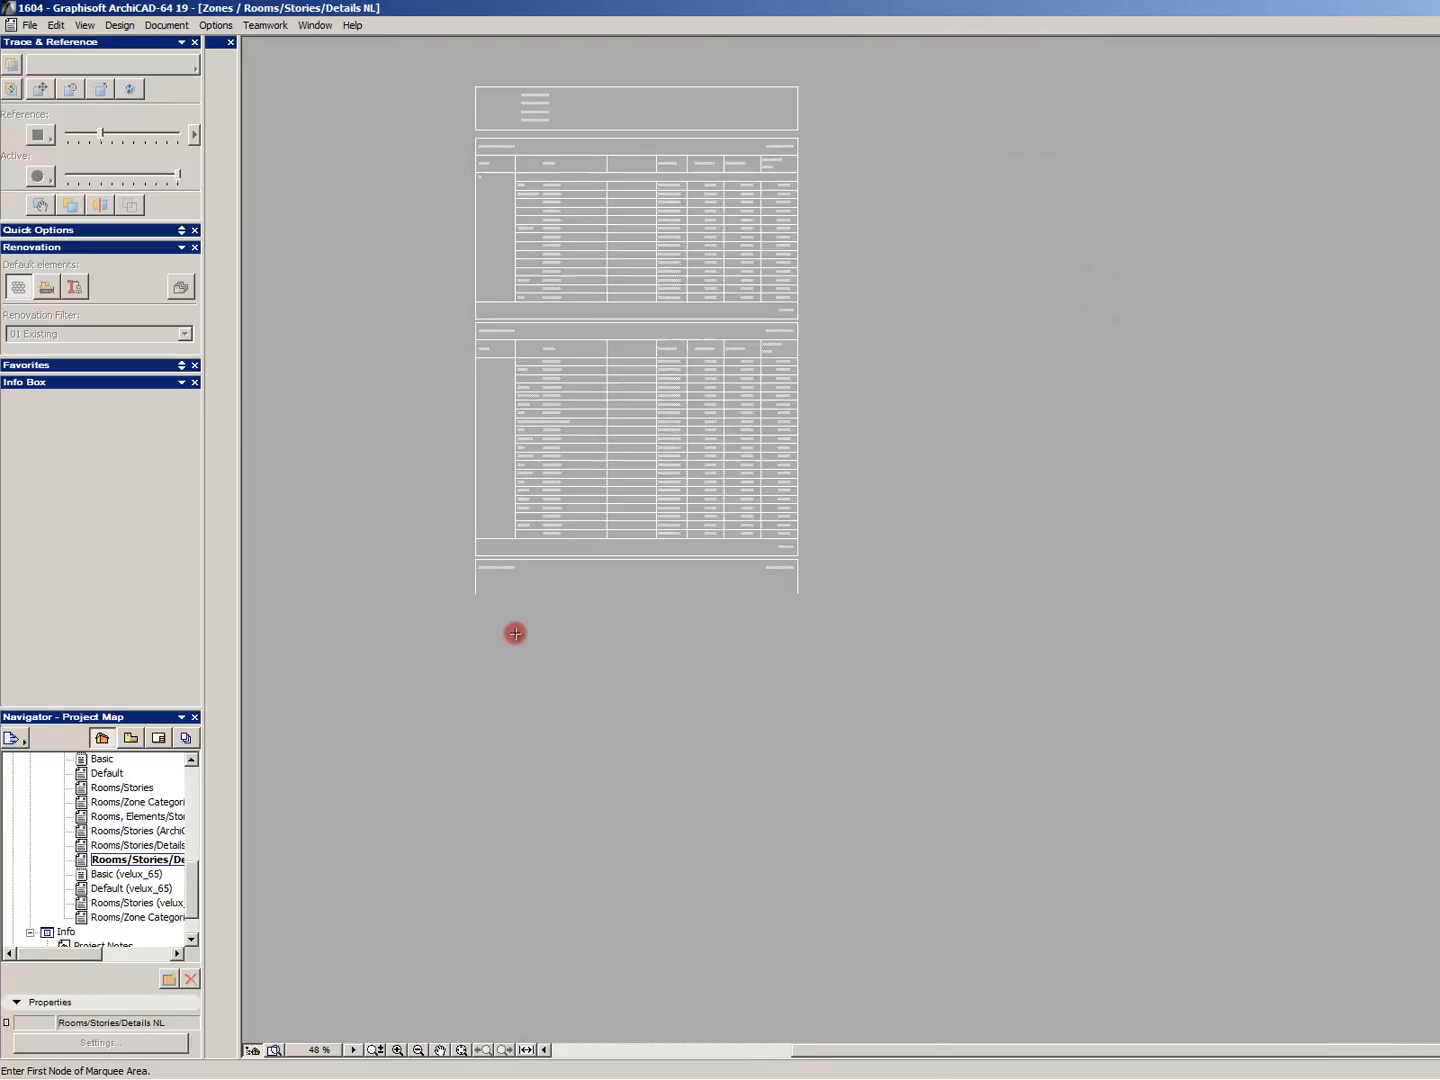
scroll(514, 498, up, 5)
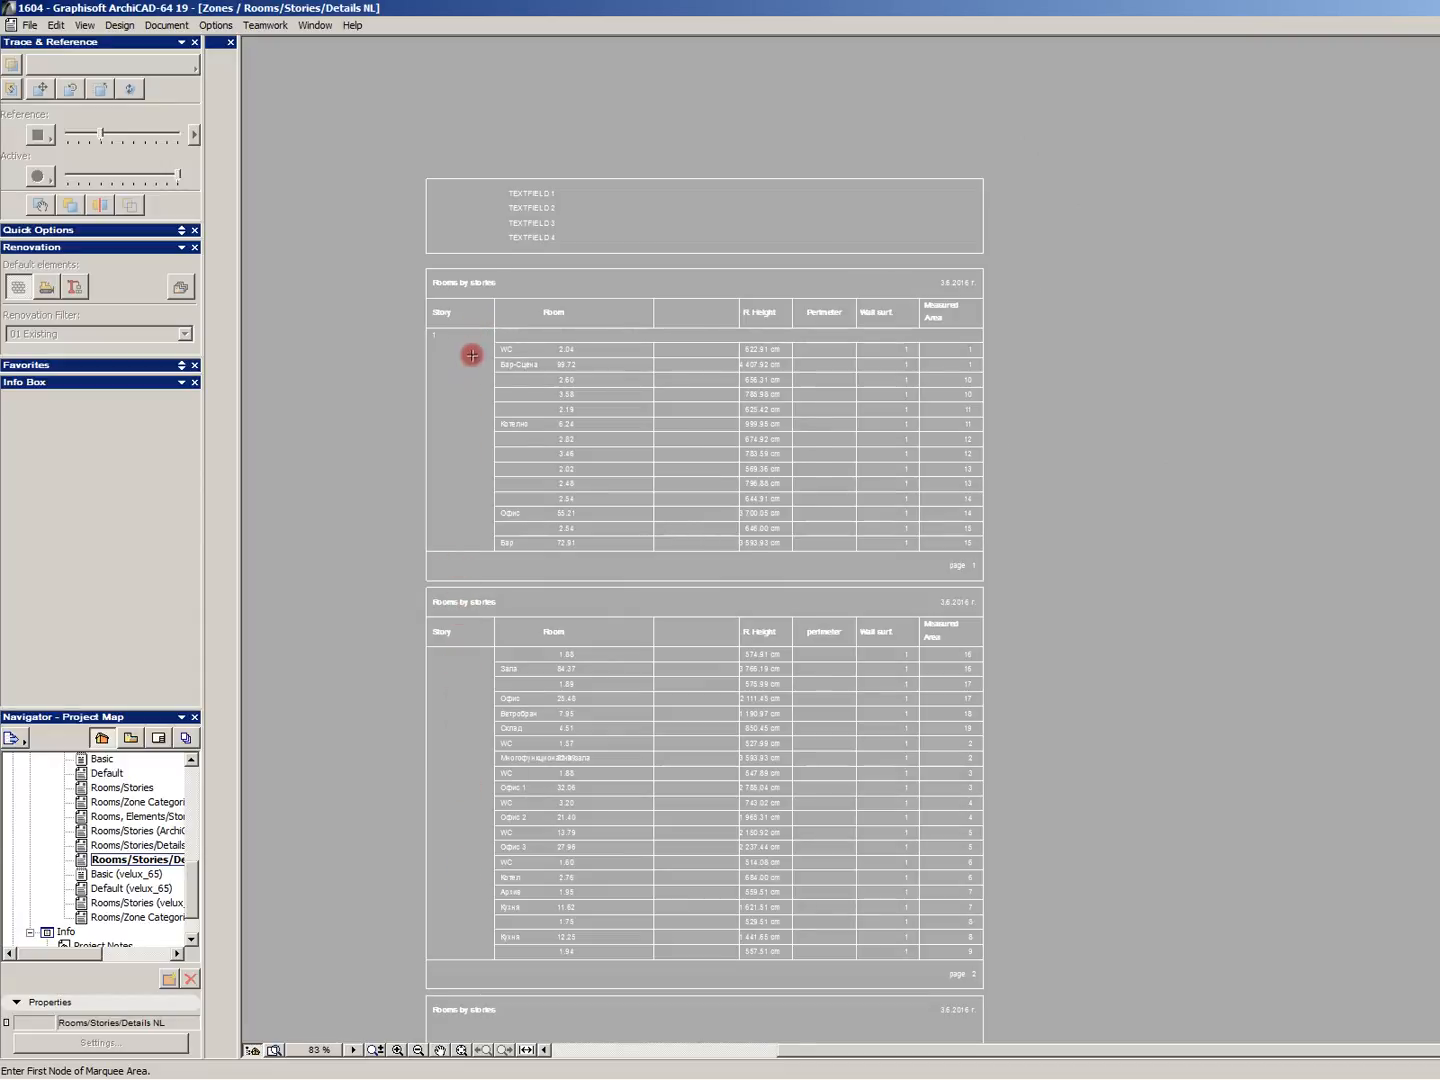
scroll(473, 355, down, 1)
scroll(466, 395, down, 1)
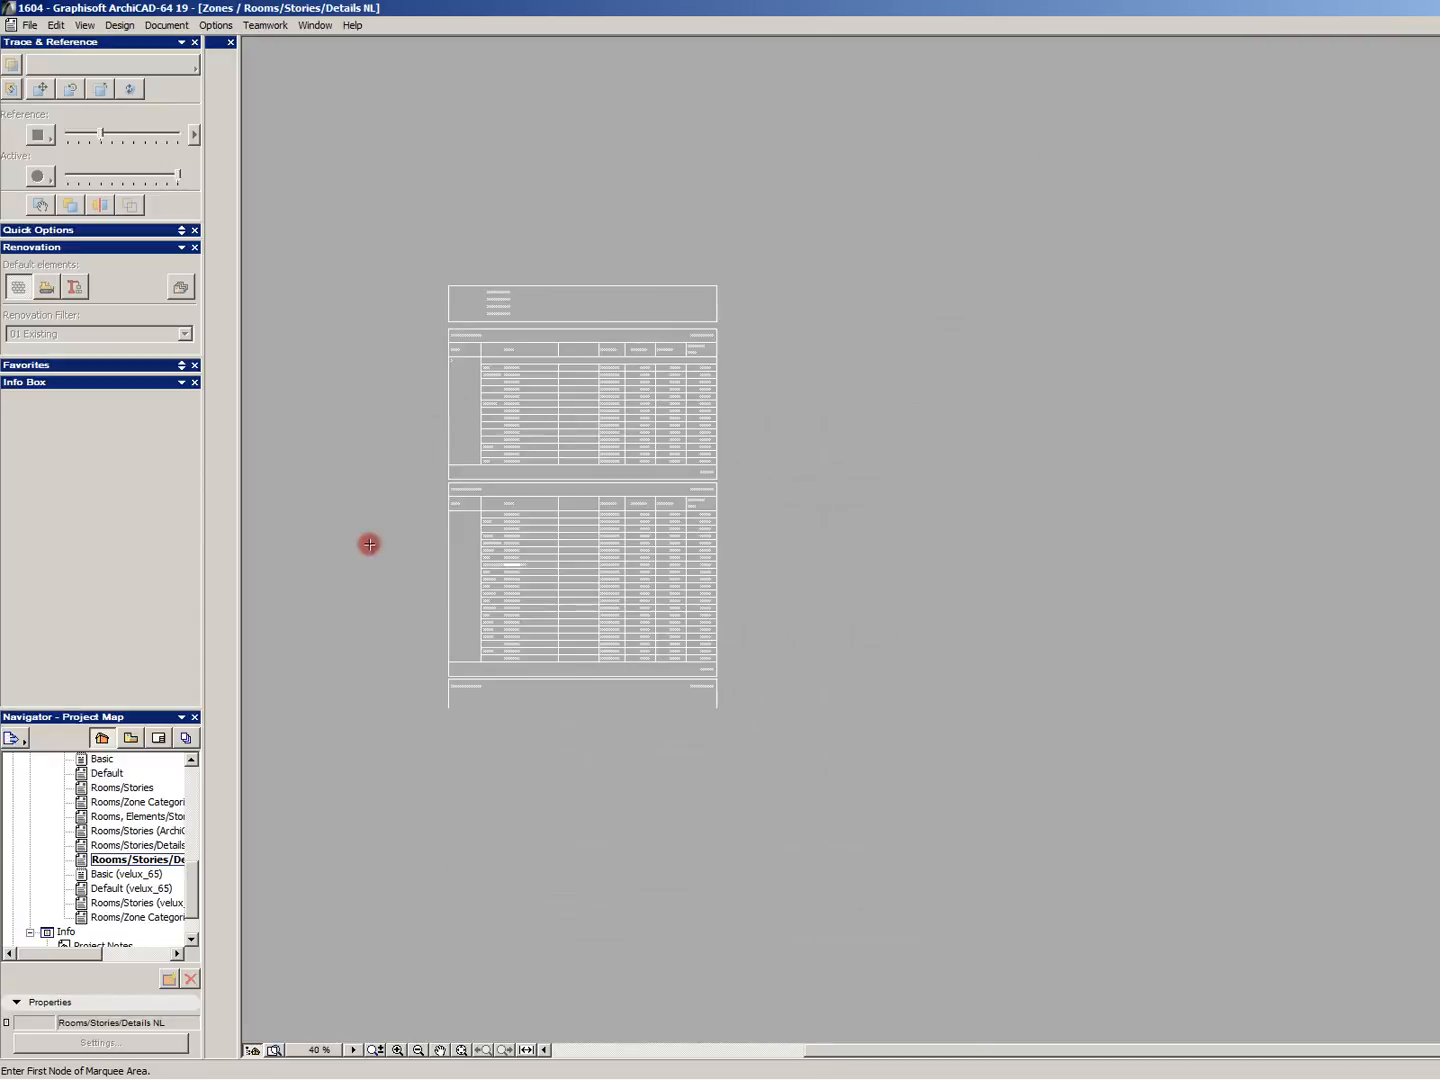
Step: Generate the original Rooms/Stories/Details zone list and inspect its tables through to the last page
double_click(128, 847)
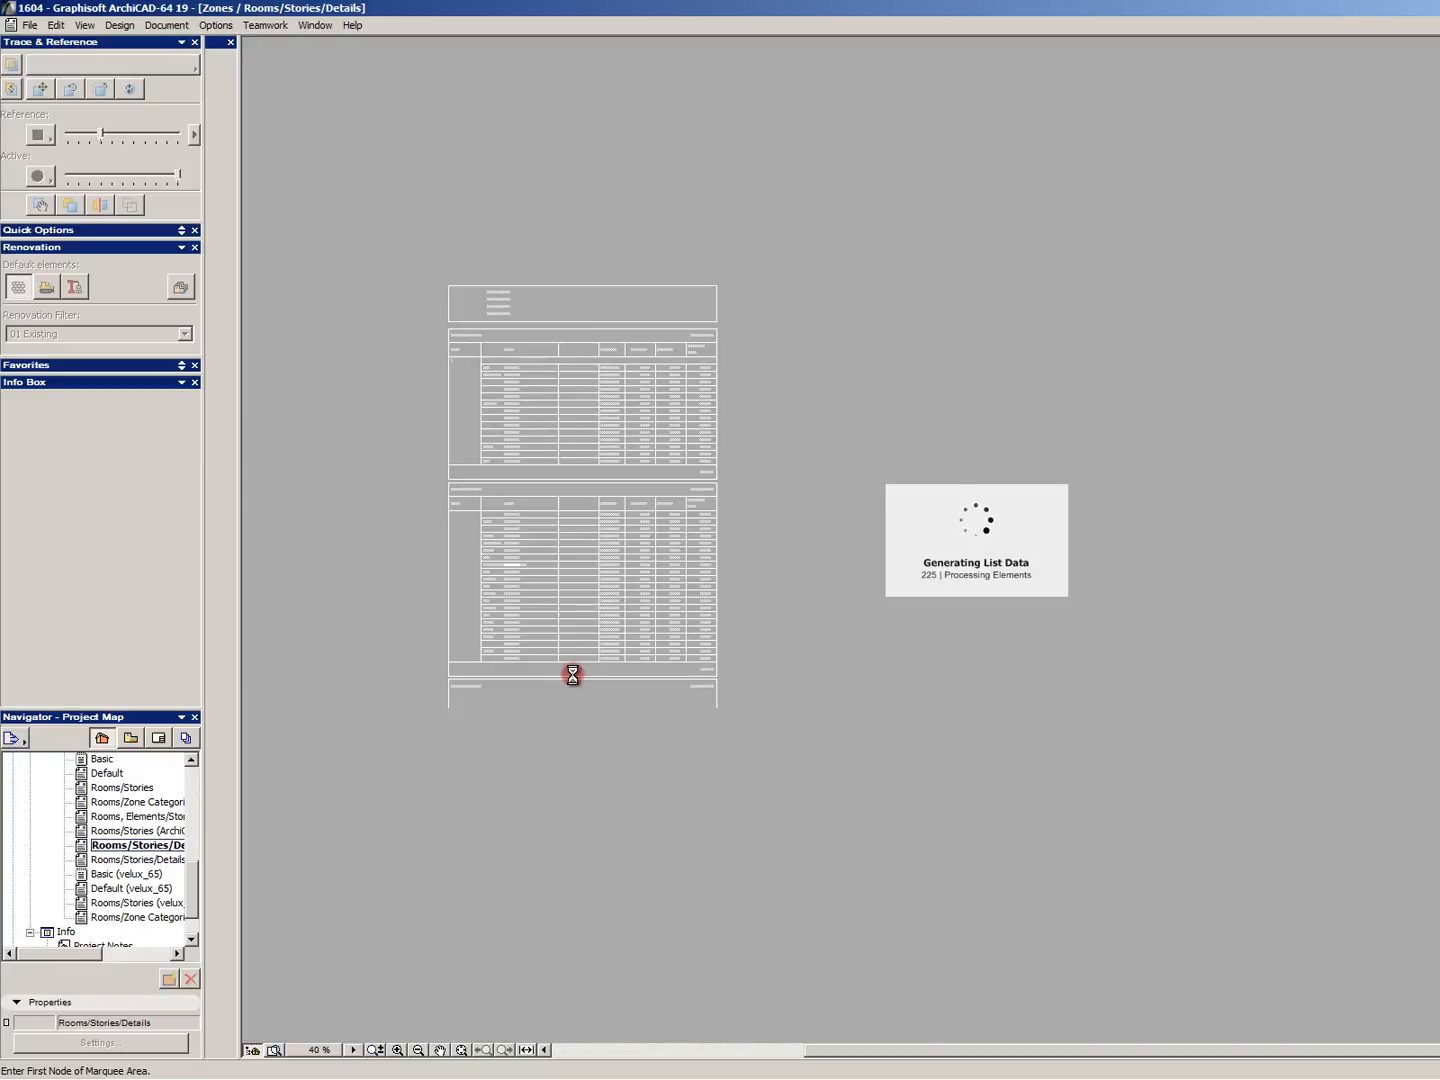
scroll(537, 580, up, 5)
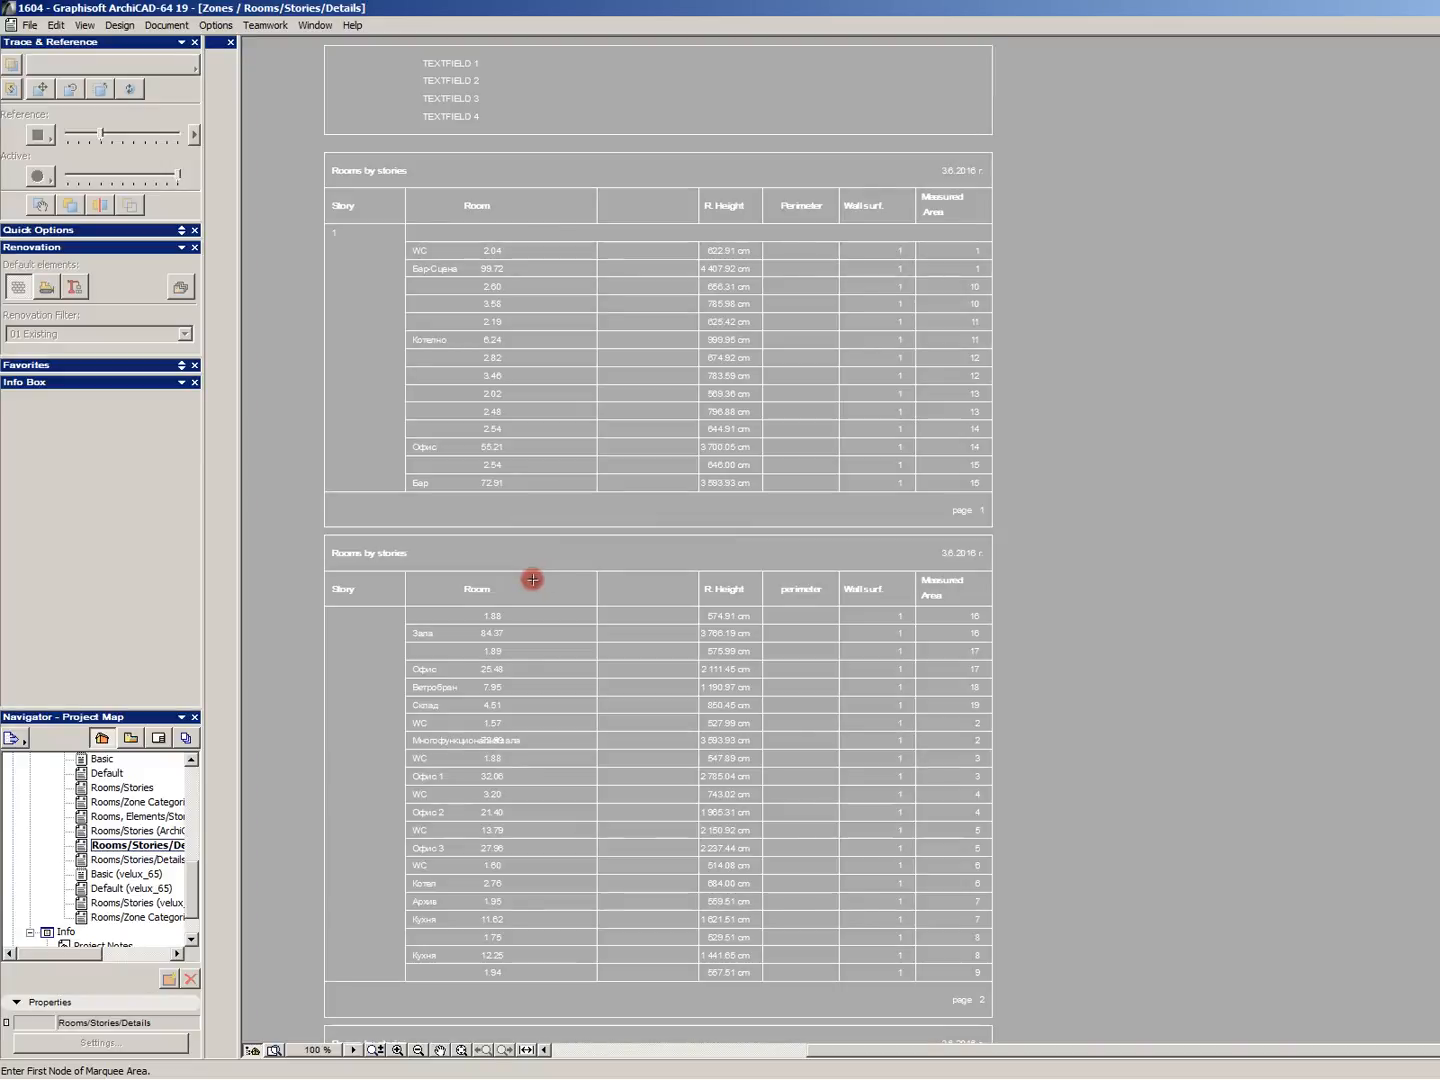
scroll(660, 565, down, 7)
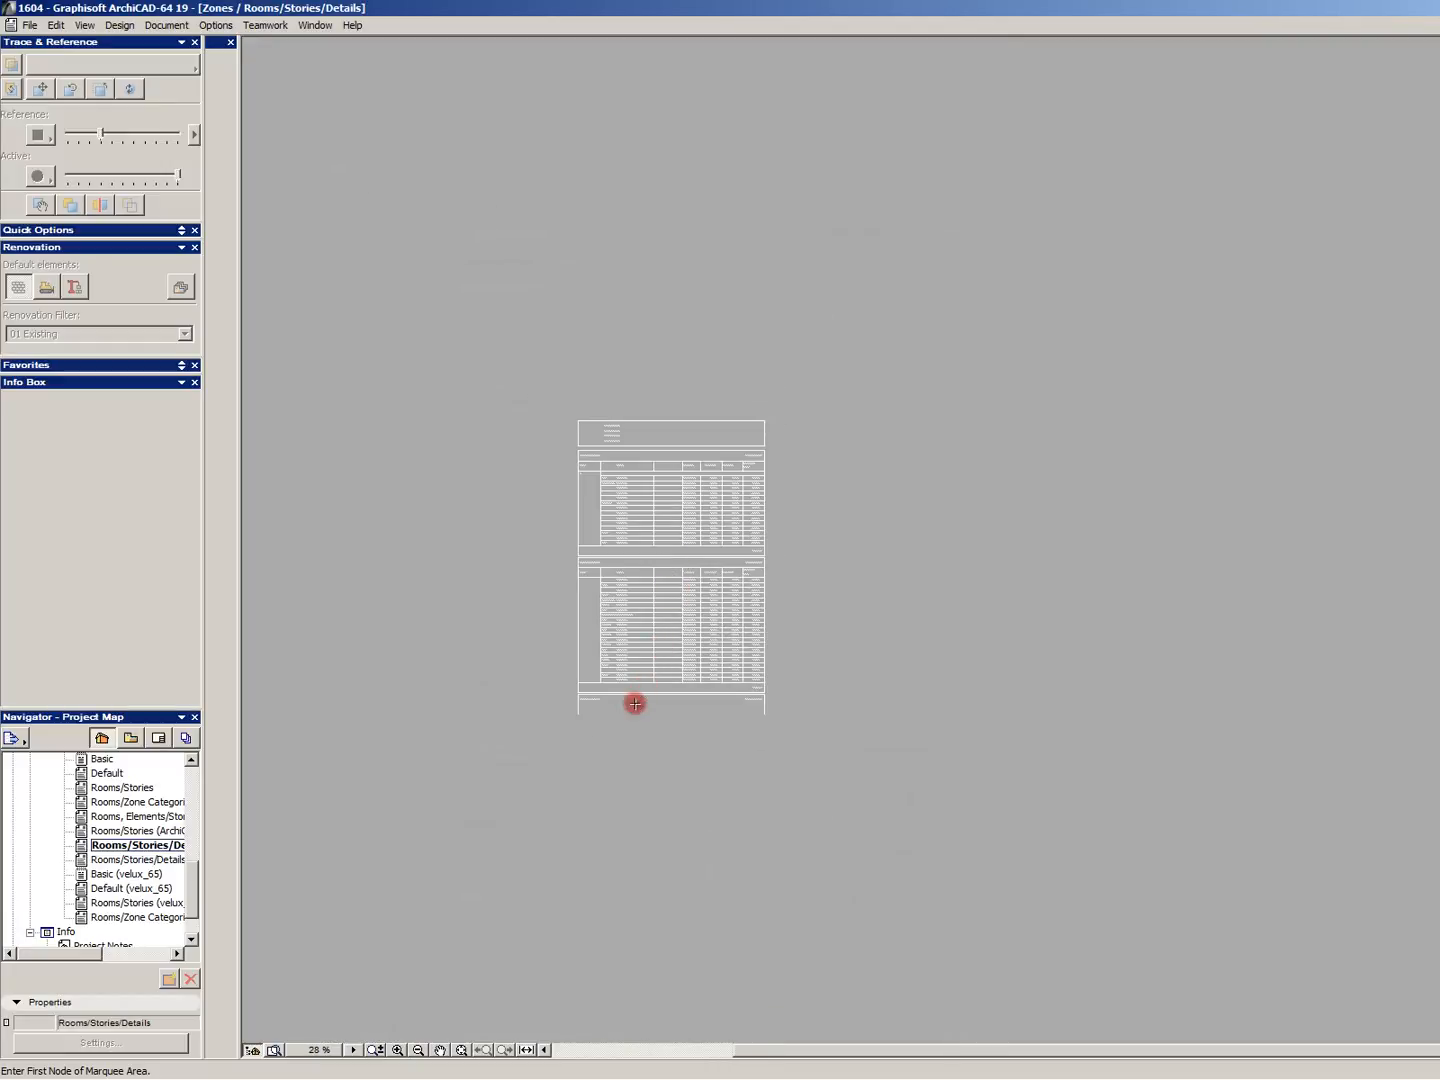
scroll(581, 725, up, 8)
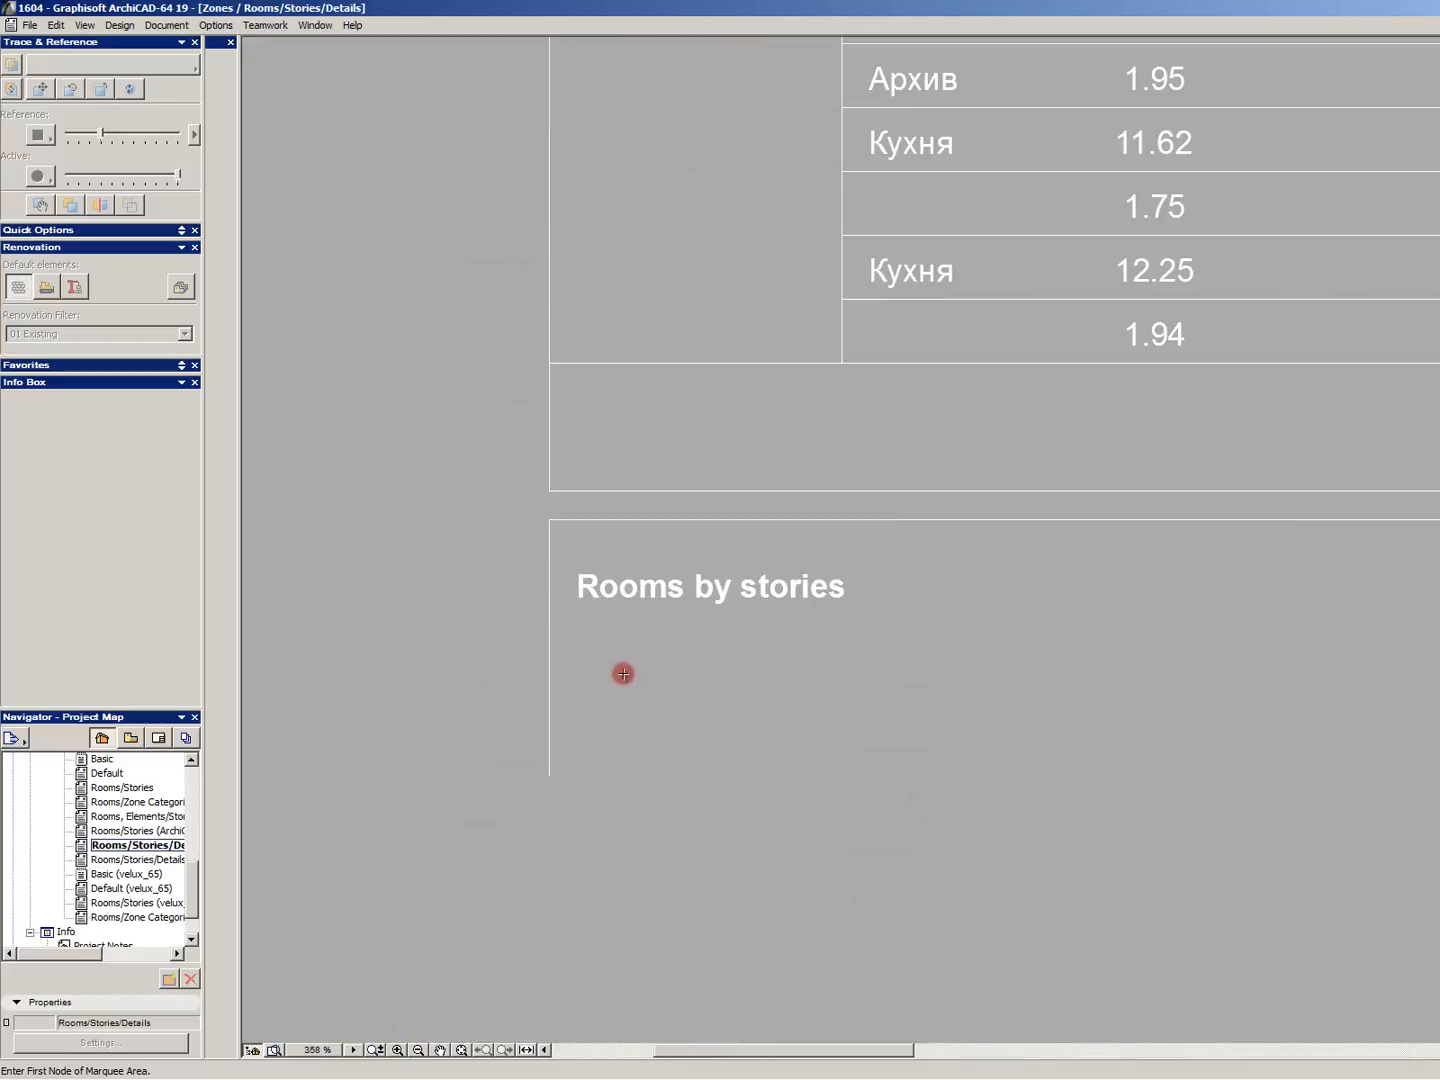
scroll(501, 636, down, 5)
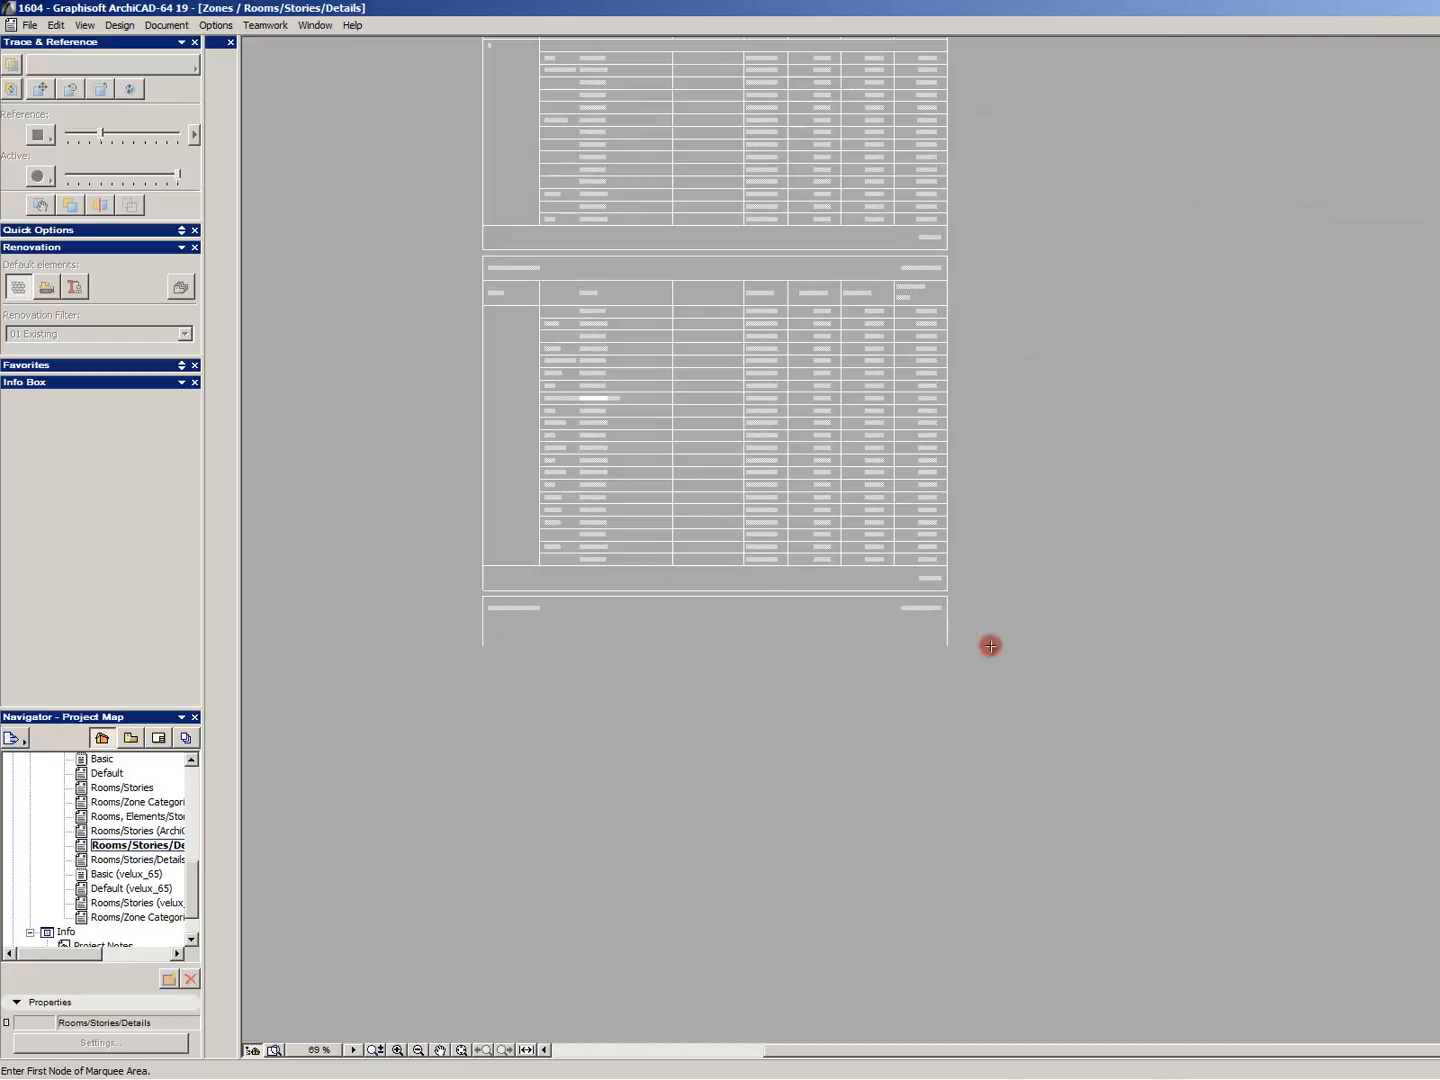
scroll(681, 587, up, 4)
scroll(415, 610, down, 3)
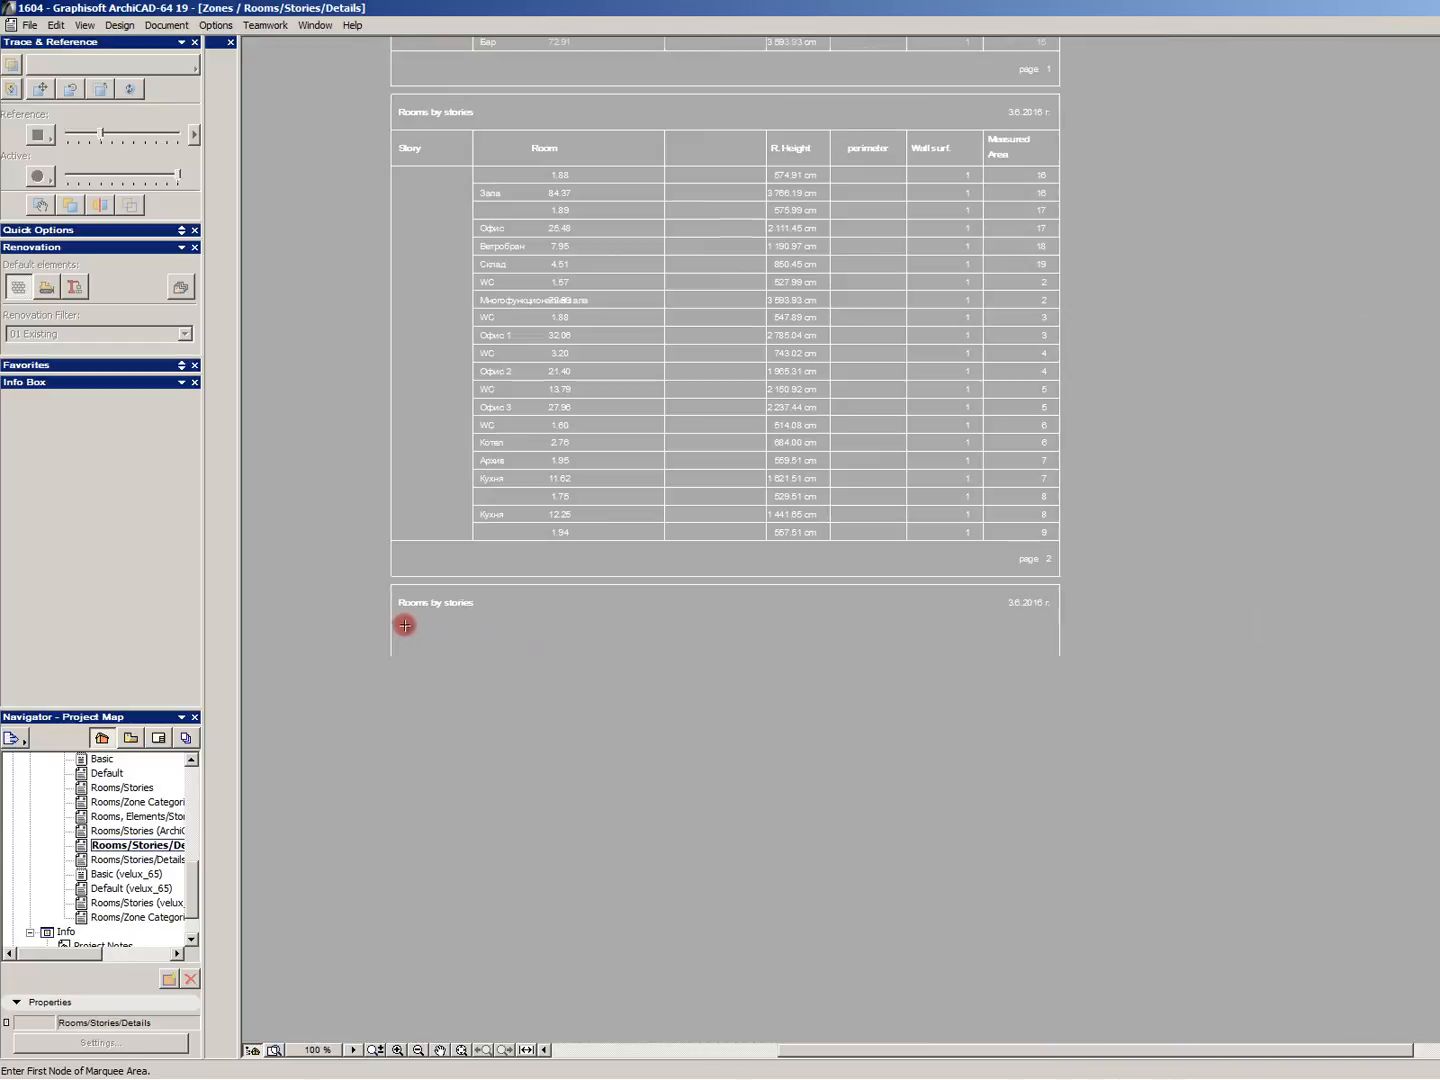
Step: Generate the Default zone list and inspect its page layout
double_click(110, 774)
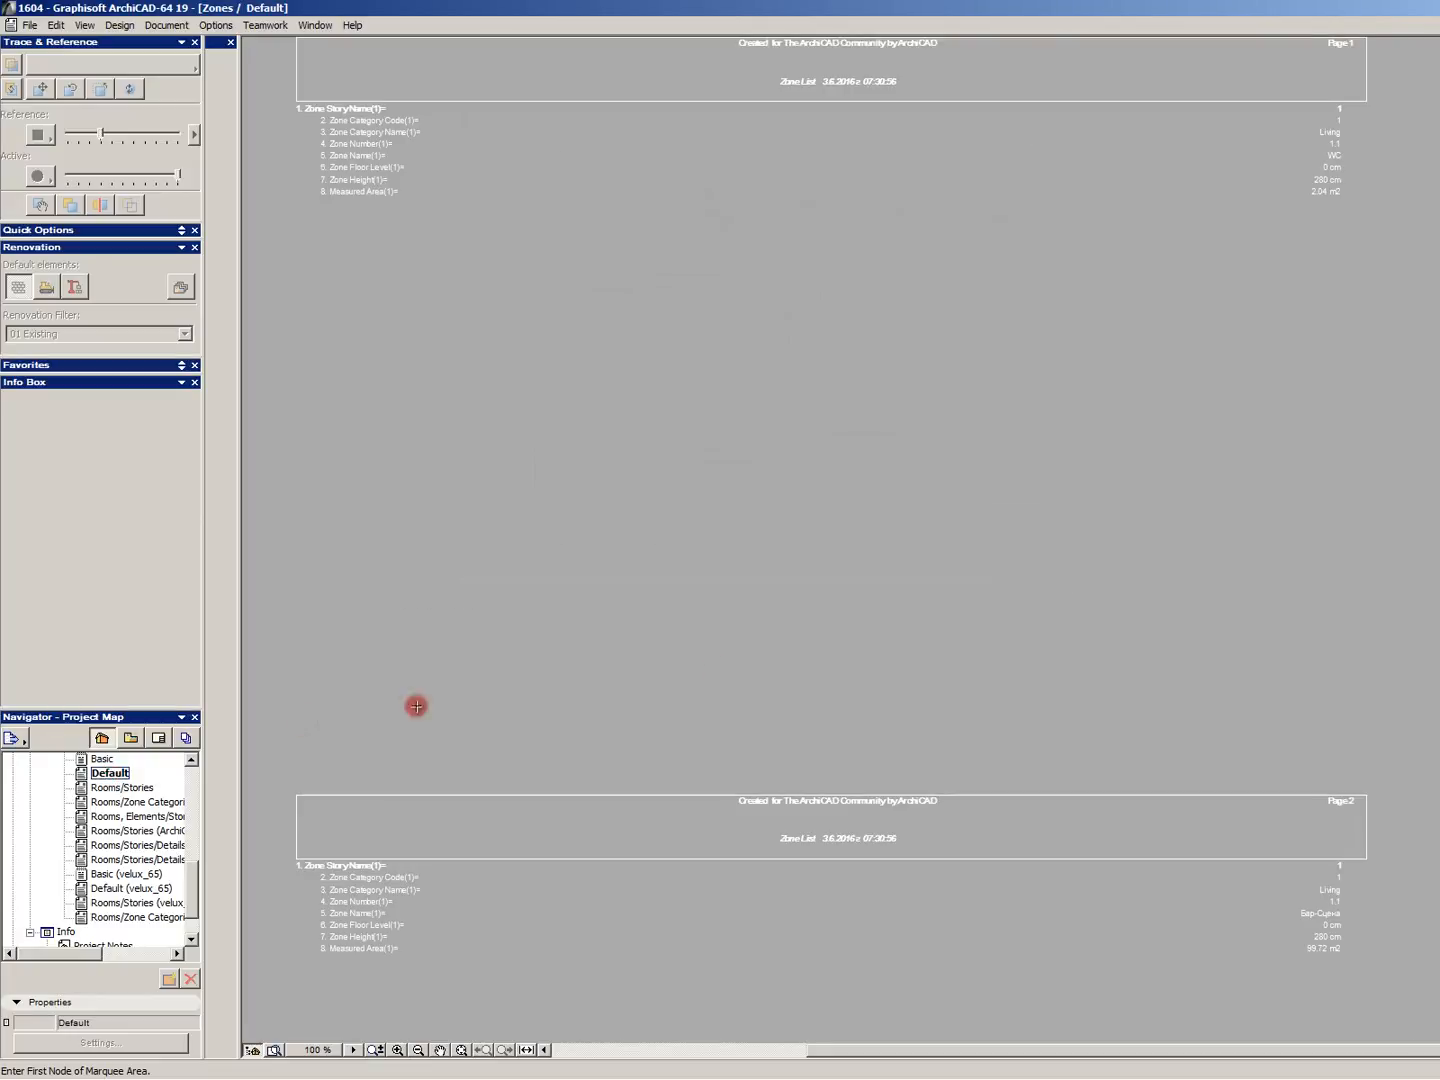
scroll(801, 720, down, 4)
scroll(642, 455, up, 6)
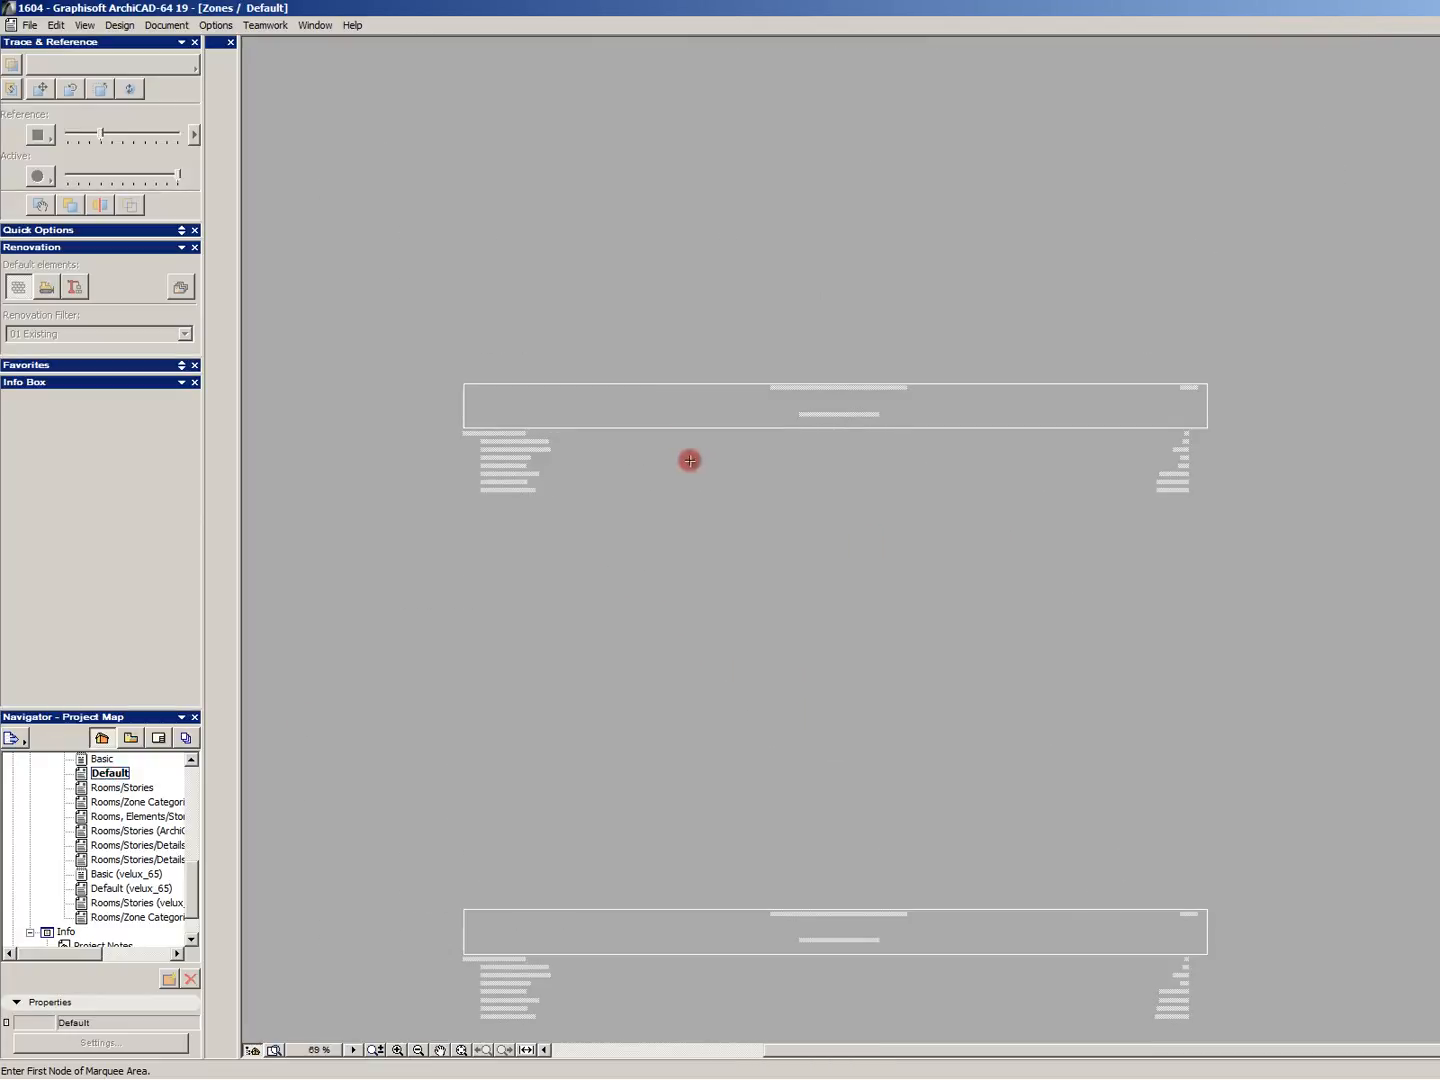
Step: Generate the Rooms/Stories zone list and view all its pages
click(110, 802)
double_click(128, 787)
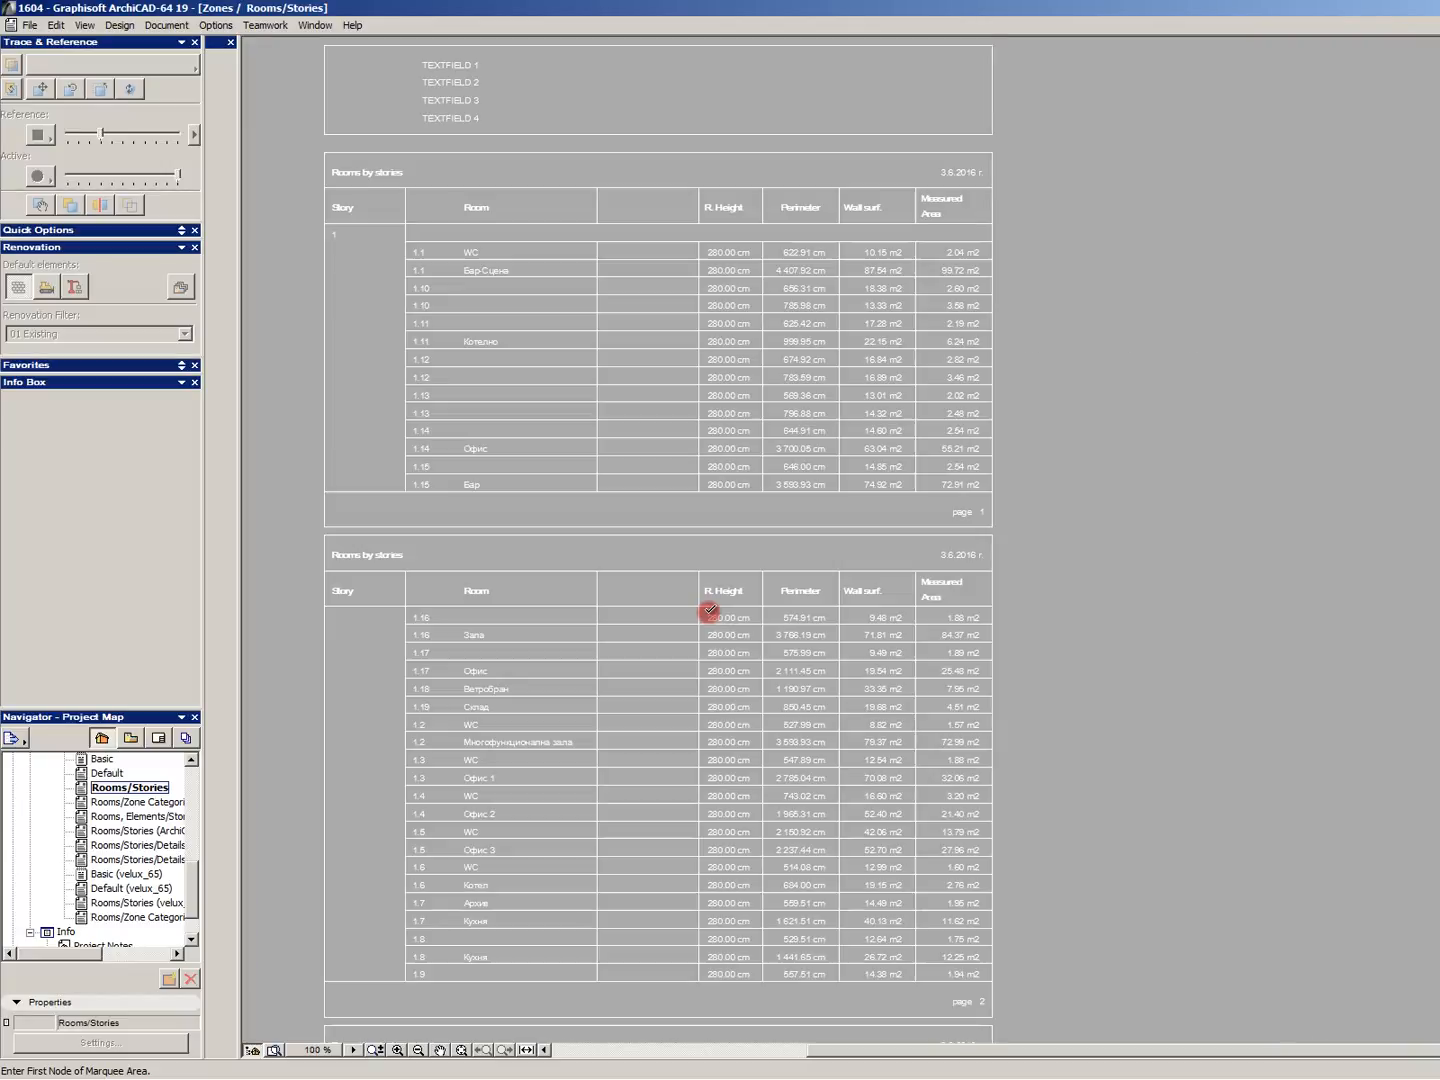
scroll(758, 497, down, 4)
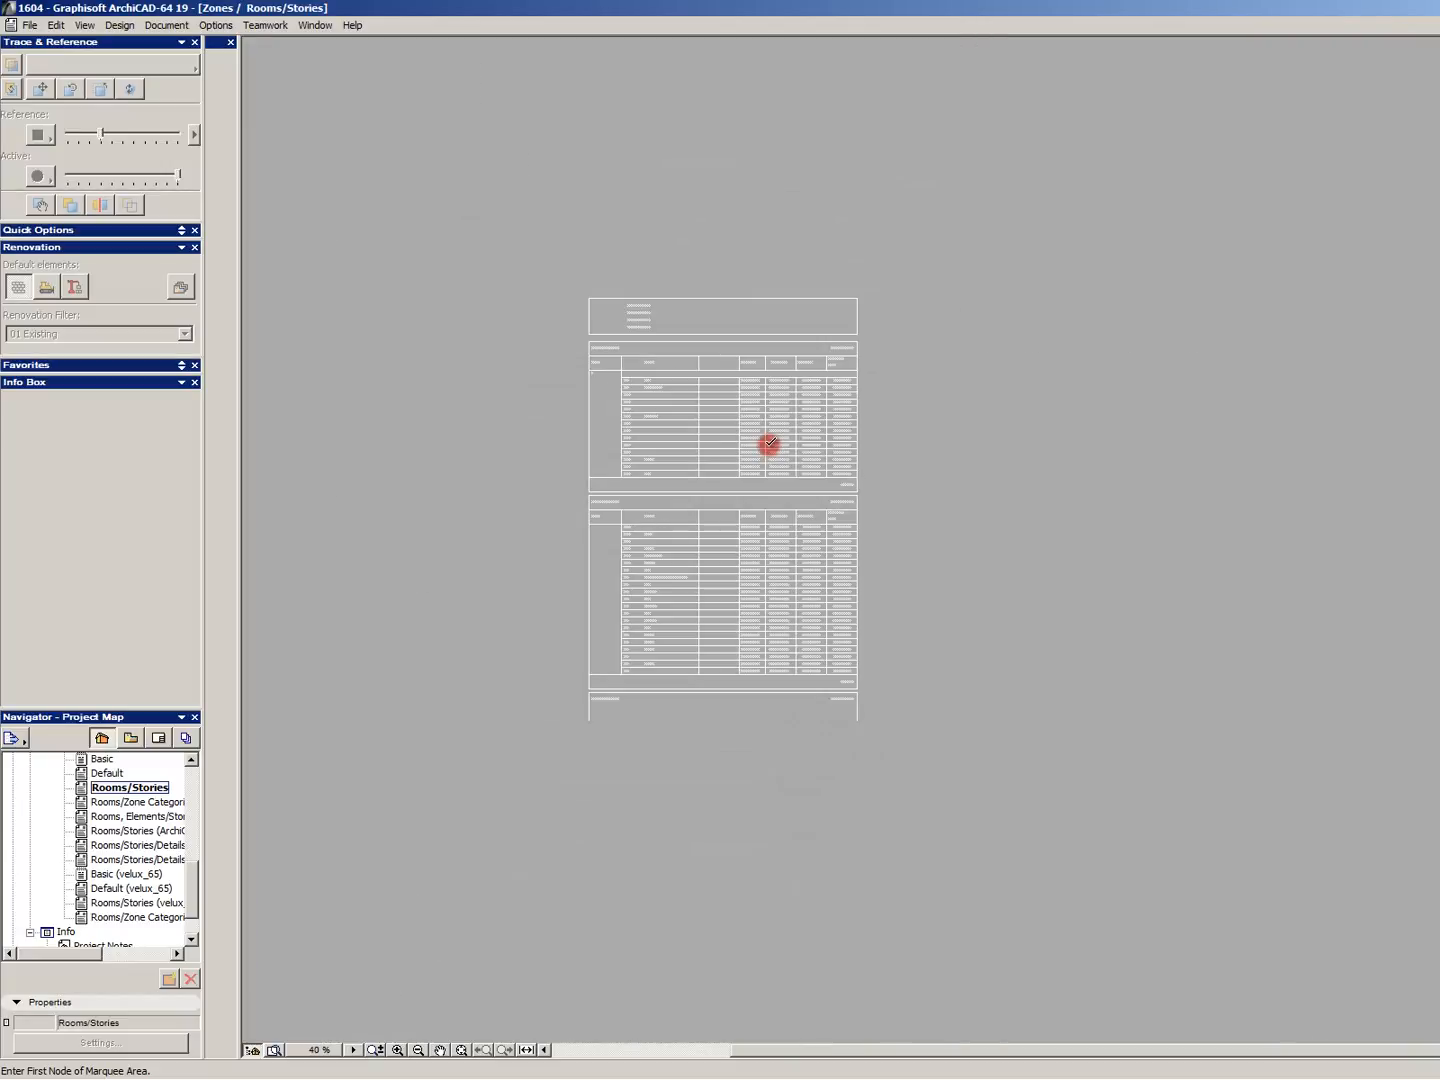
Step: Try to mark the empty area below the last page of the Rooms/Stories list with a rotated rectangular marquee
click(858, 719)
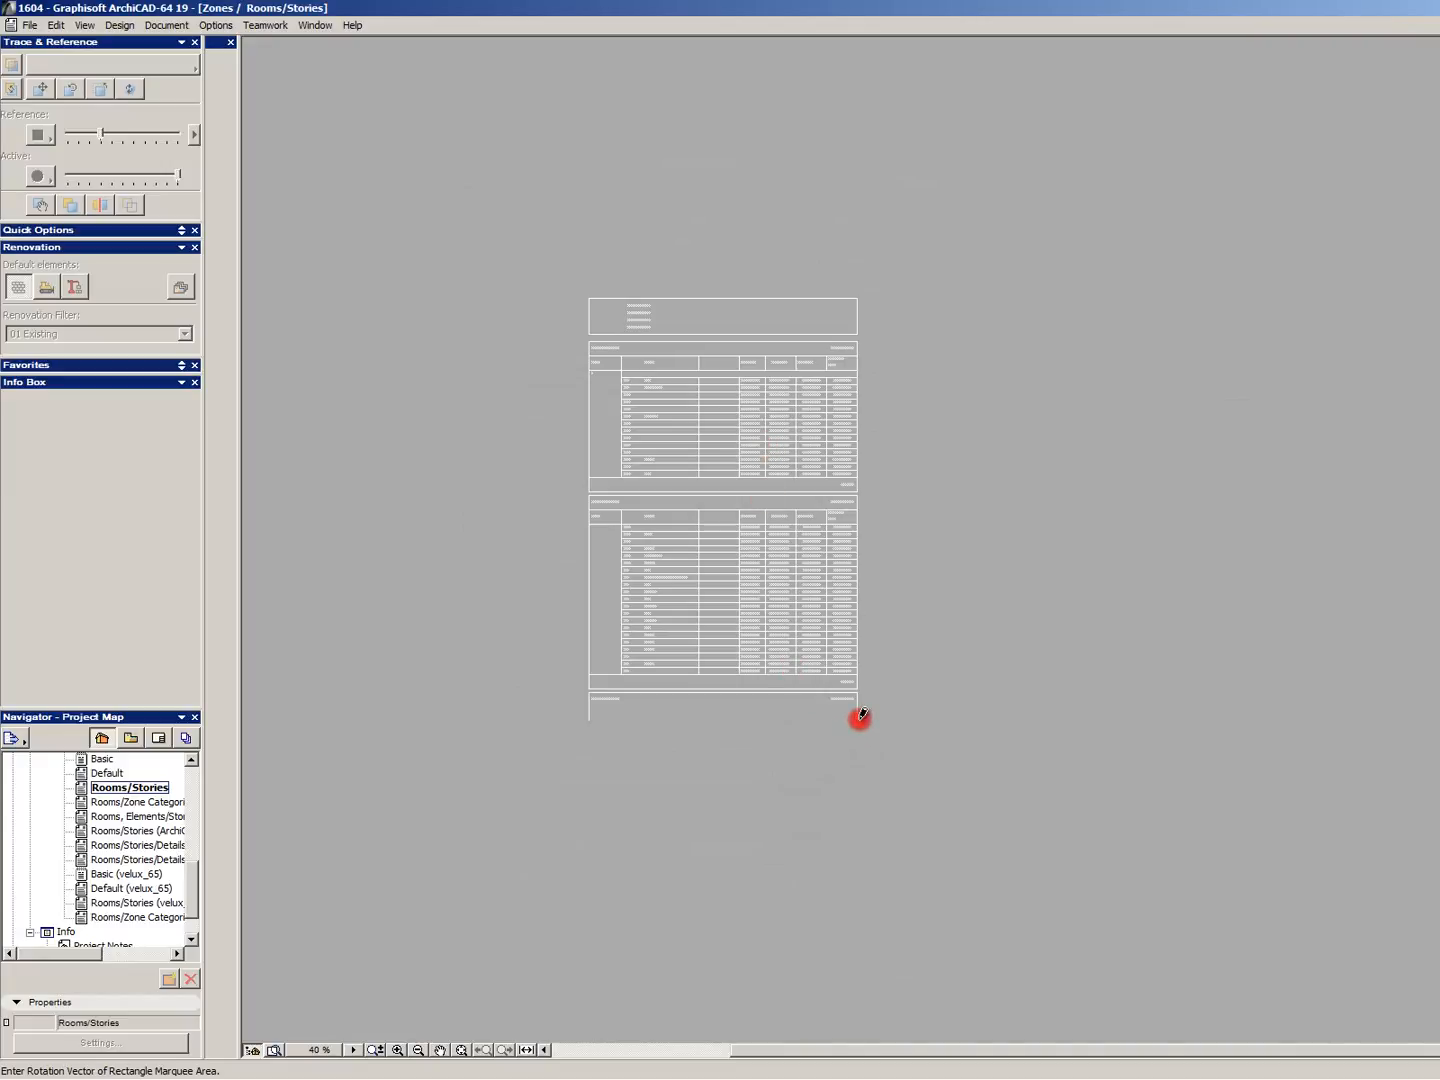
click(590, 719)
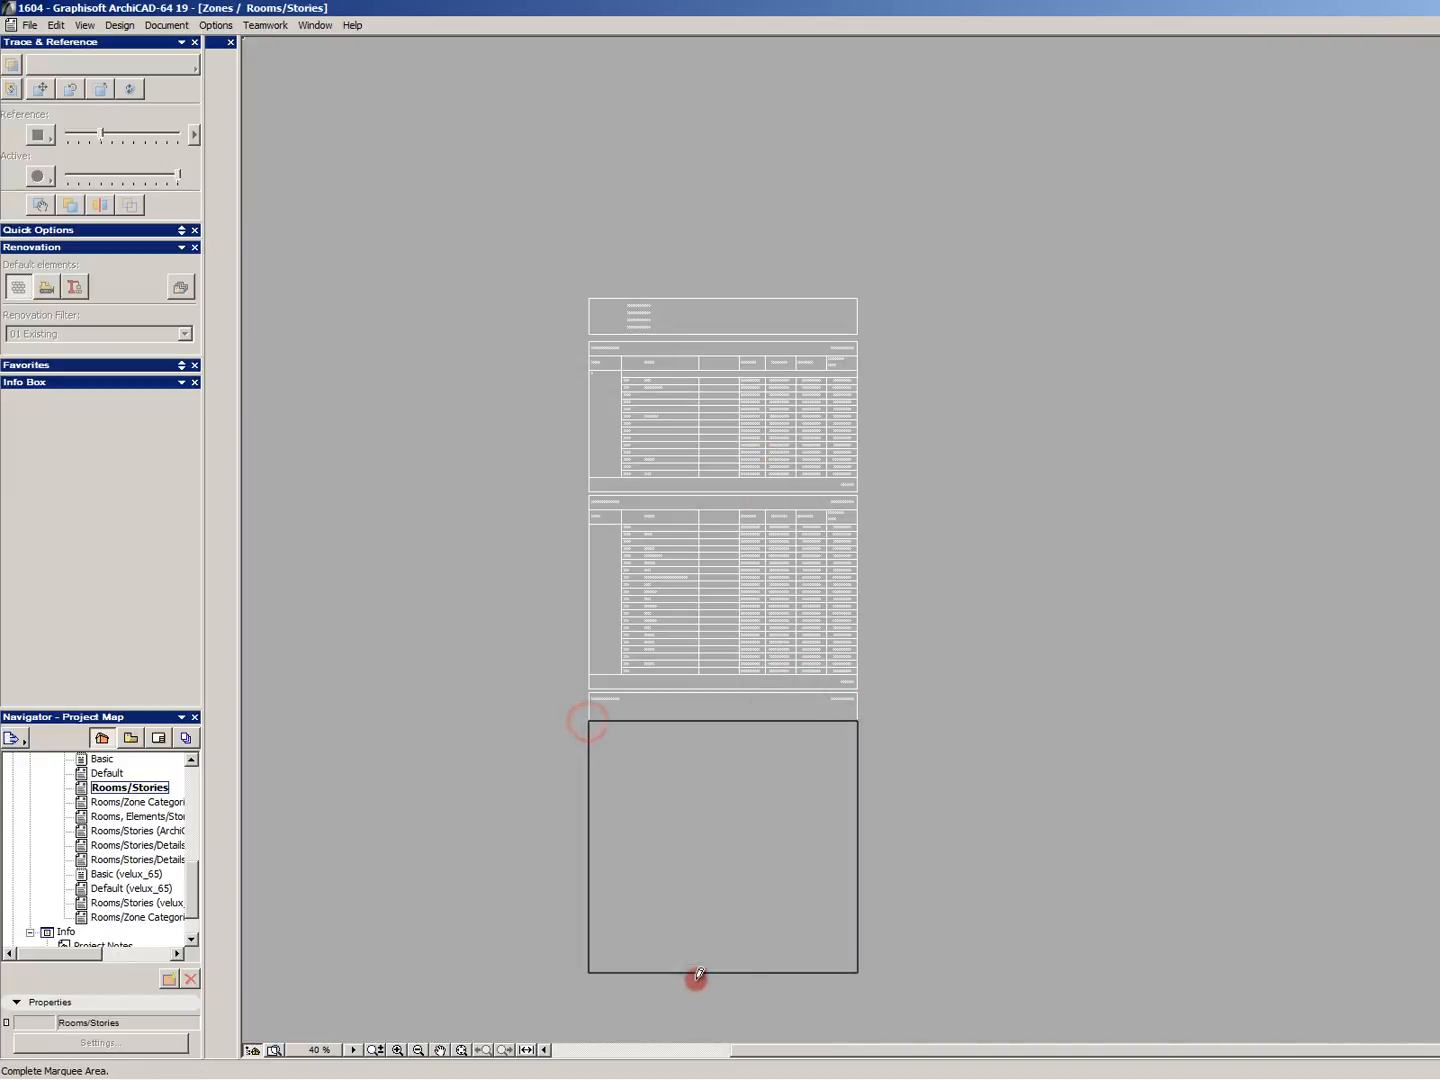
click(694, 976)
right_click(691, 837)
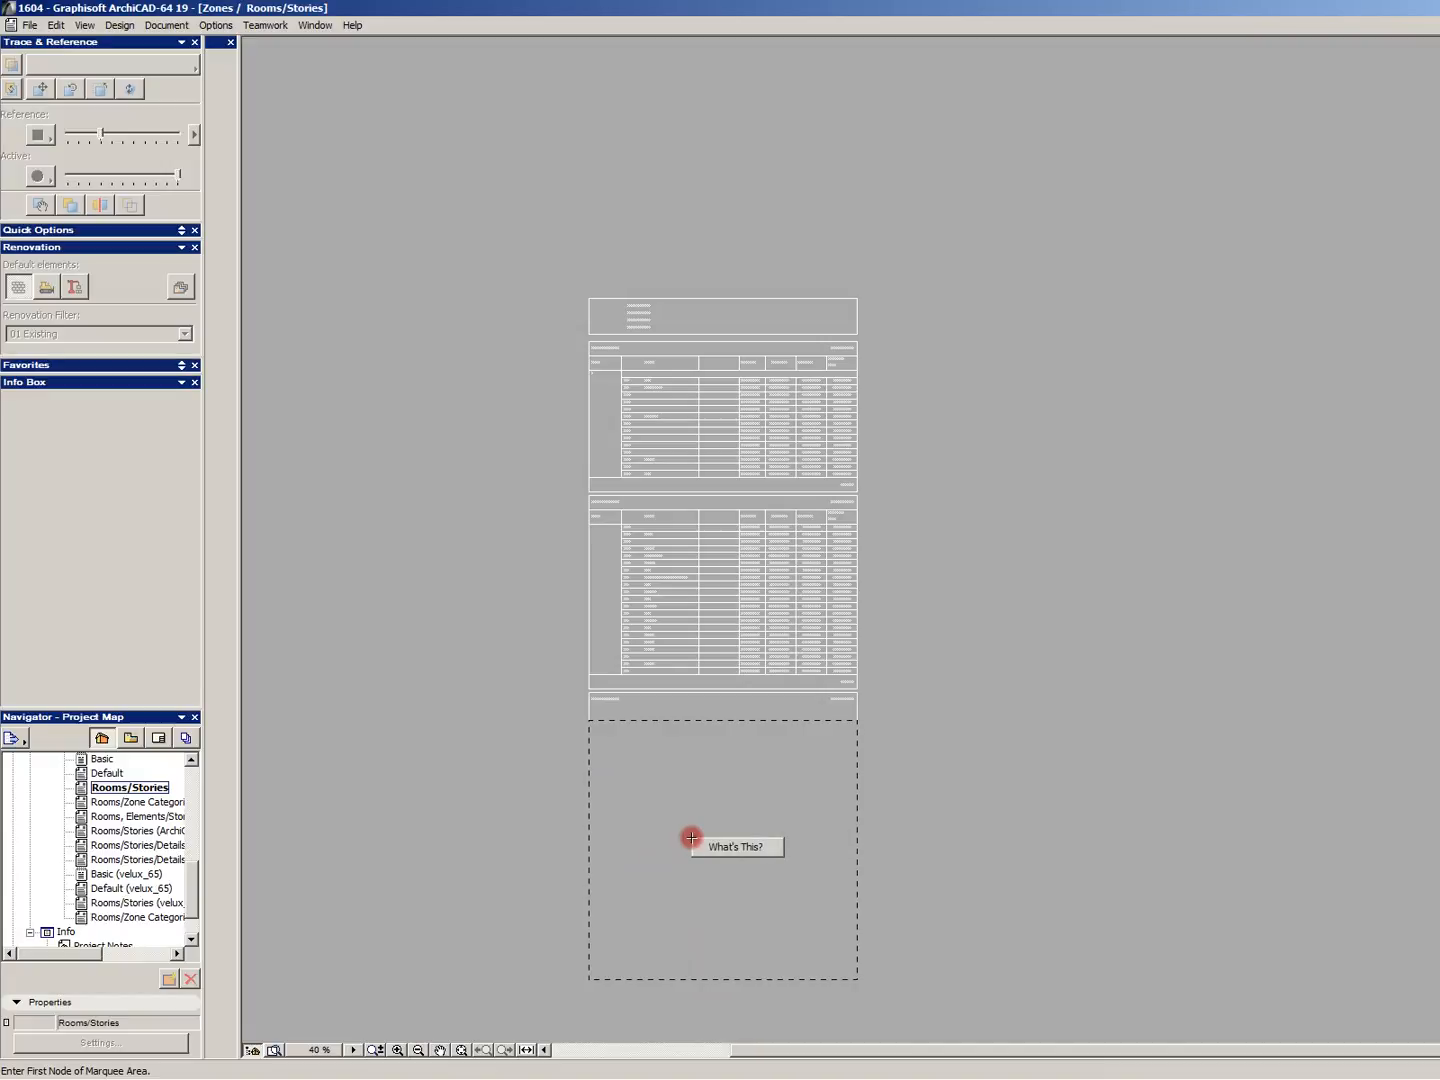
click(661, 793)
click(701, 784)
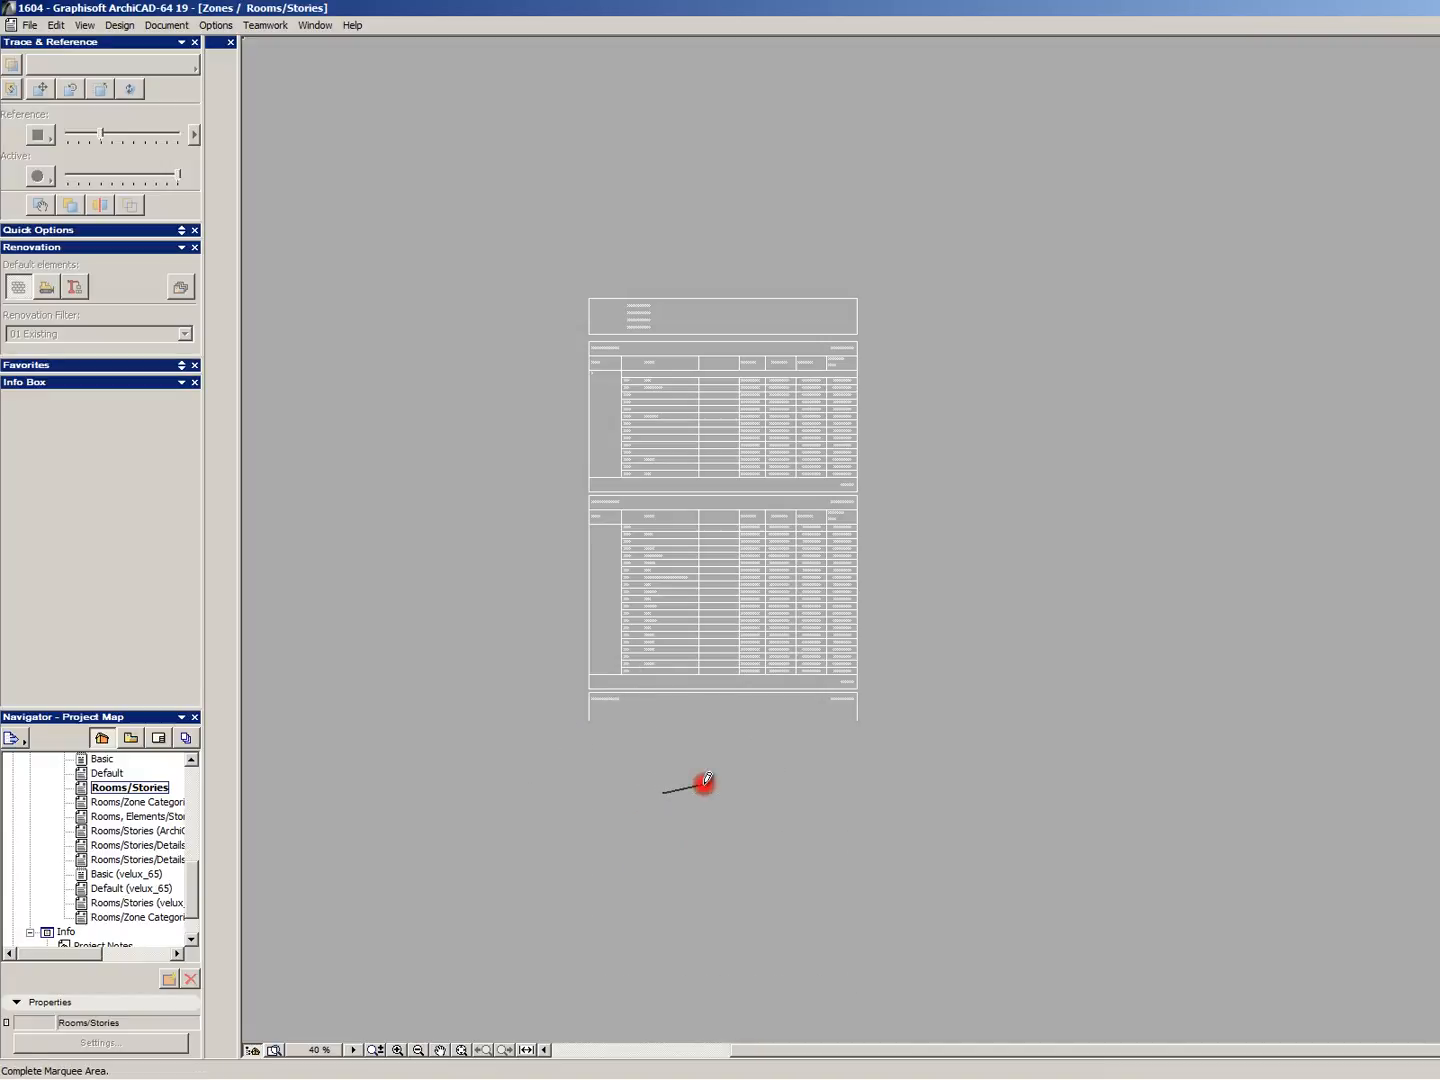
right_click(728, 796)
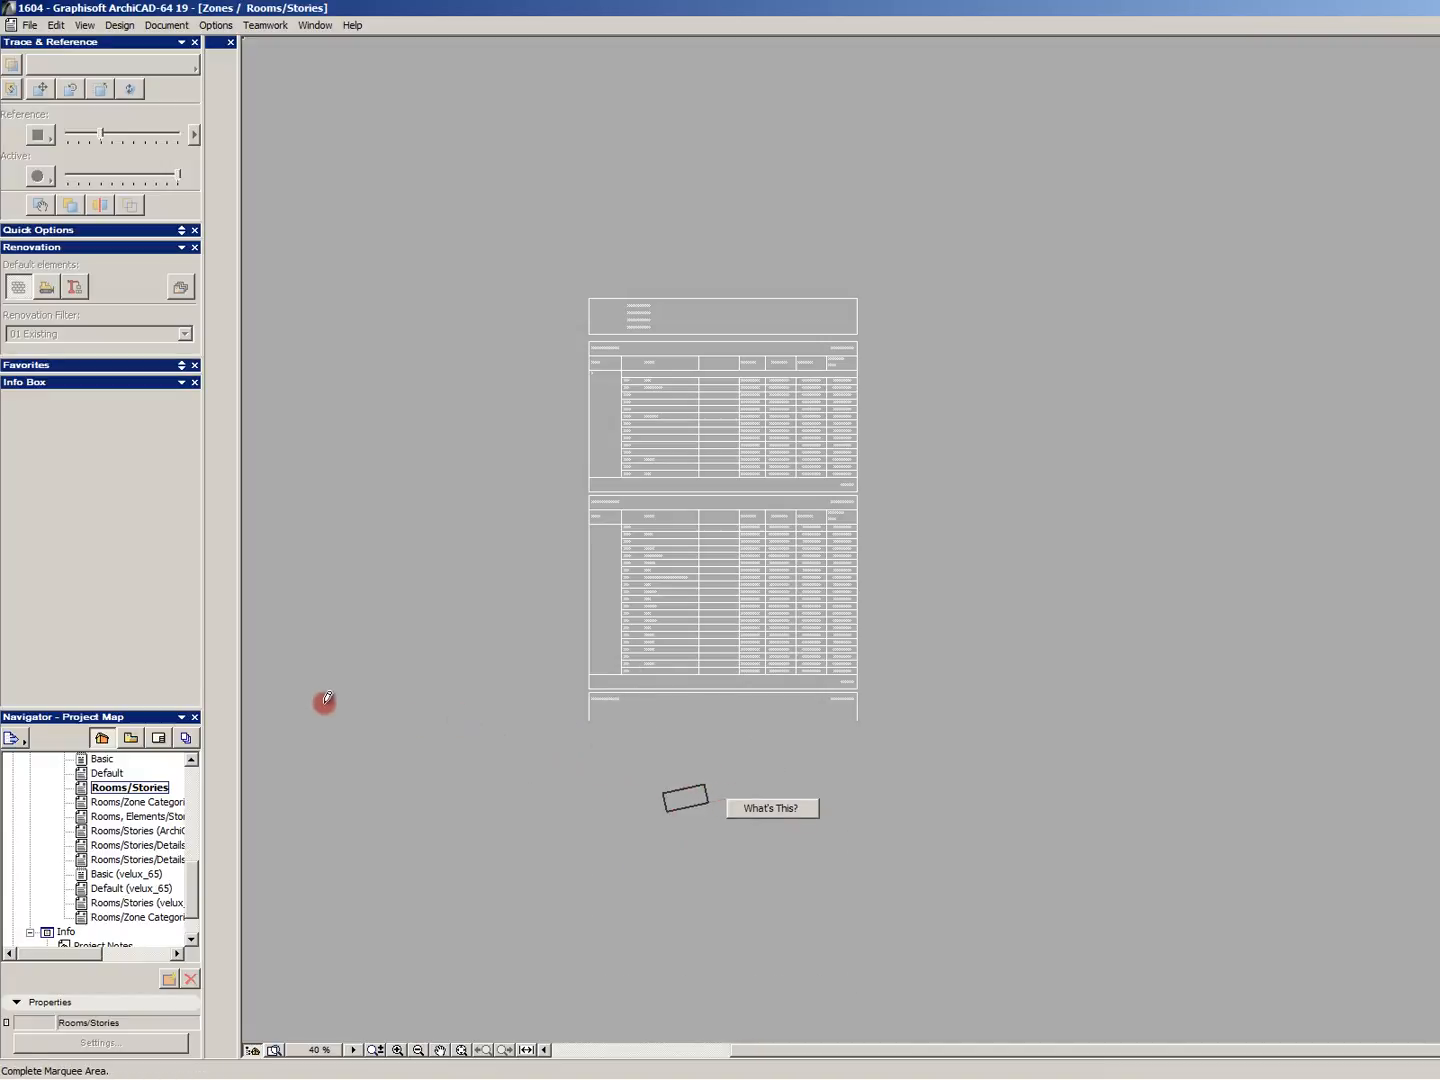
click(545, 717)
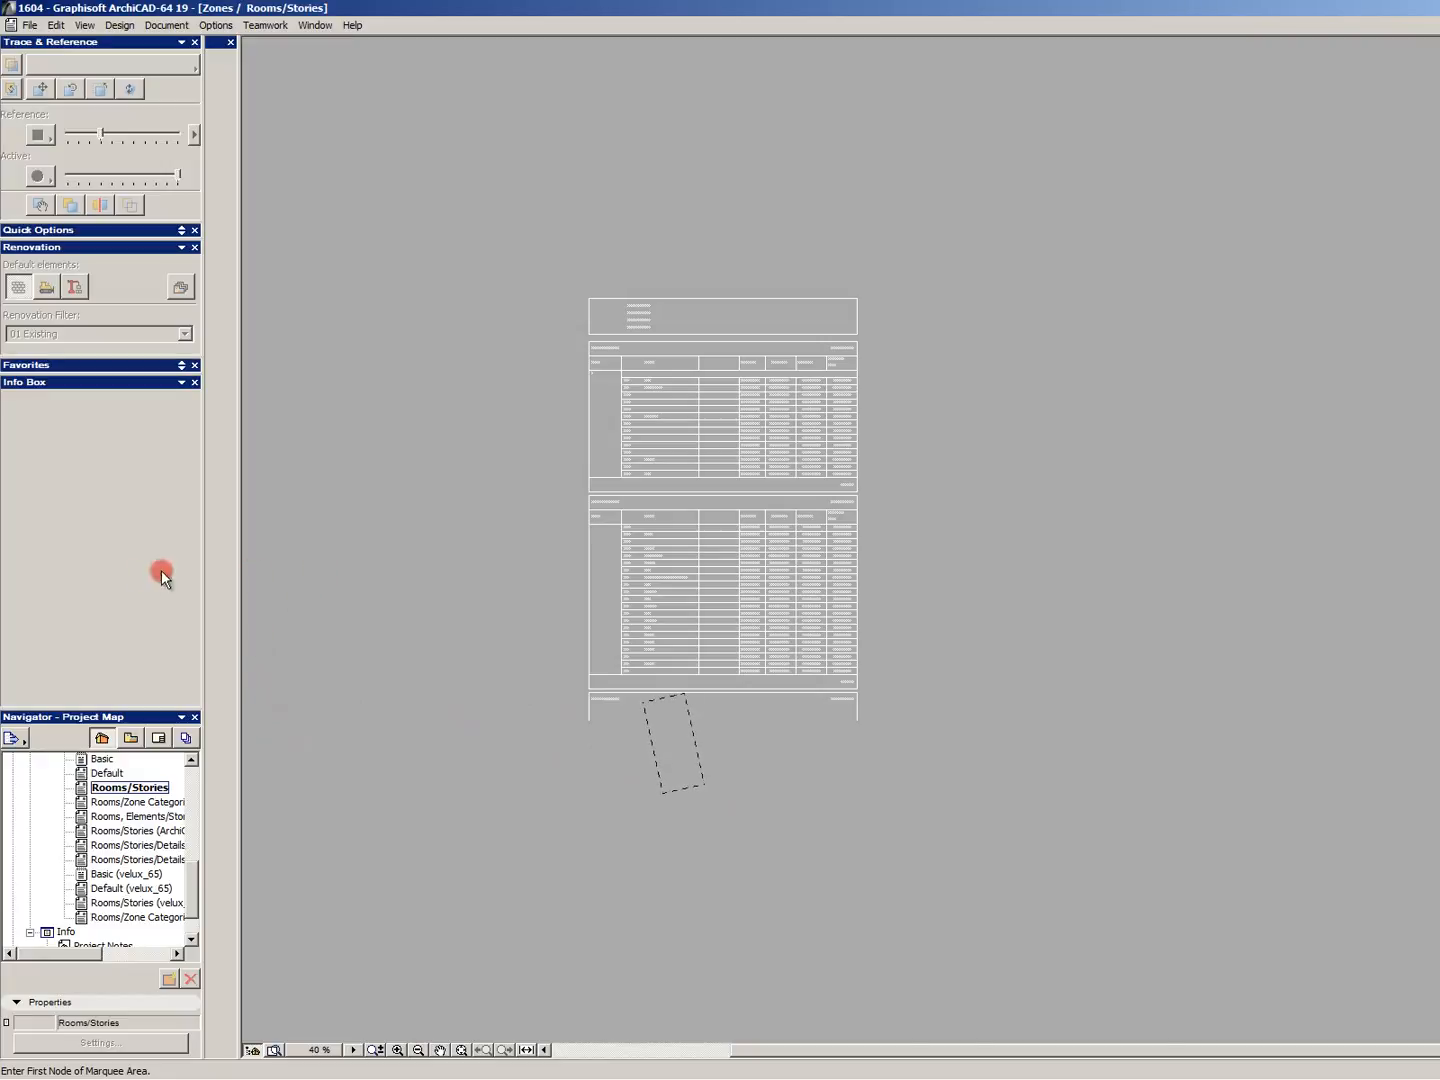
Step: Examine the room numbers, names, heights and areas in the Rooms/Stories list
click(127, 787)
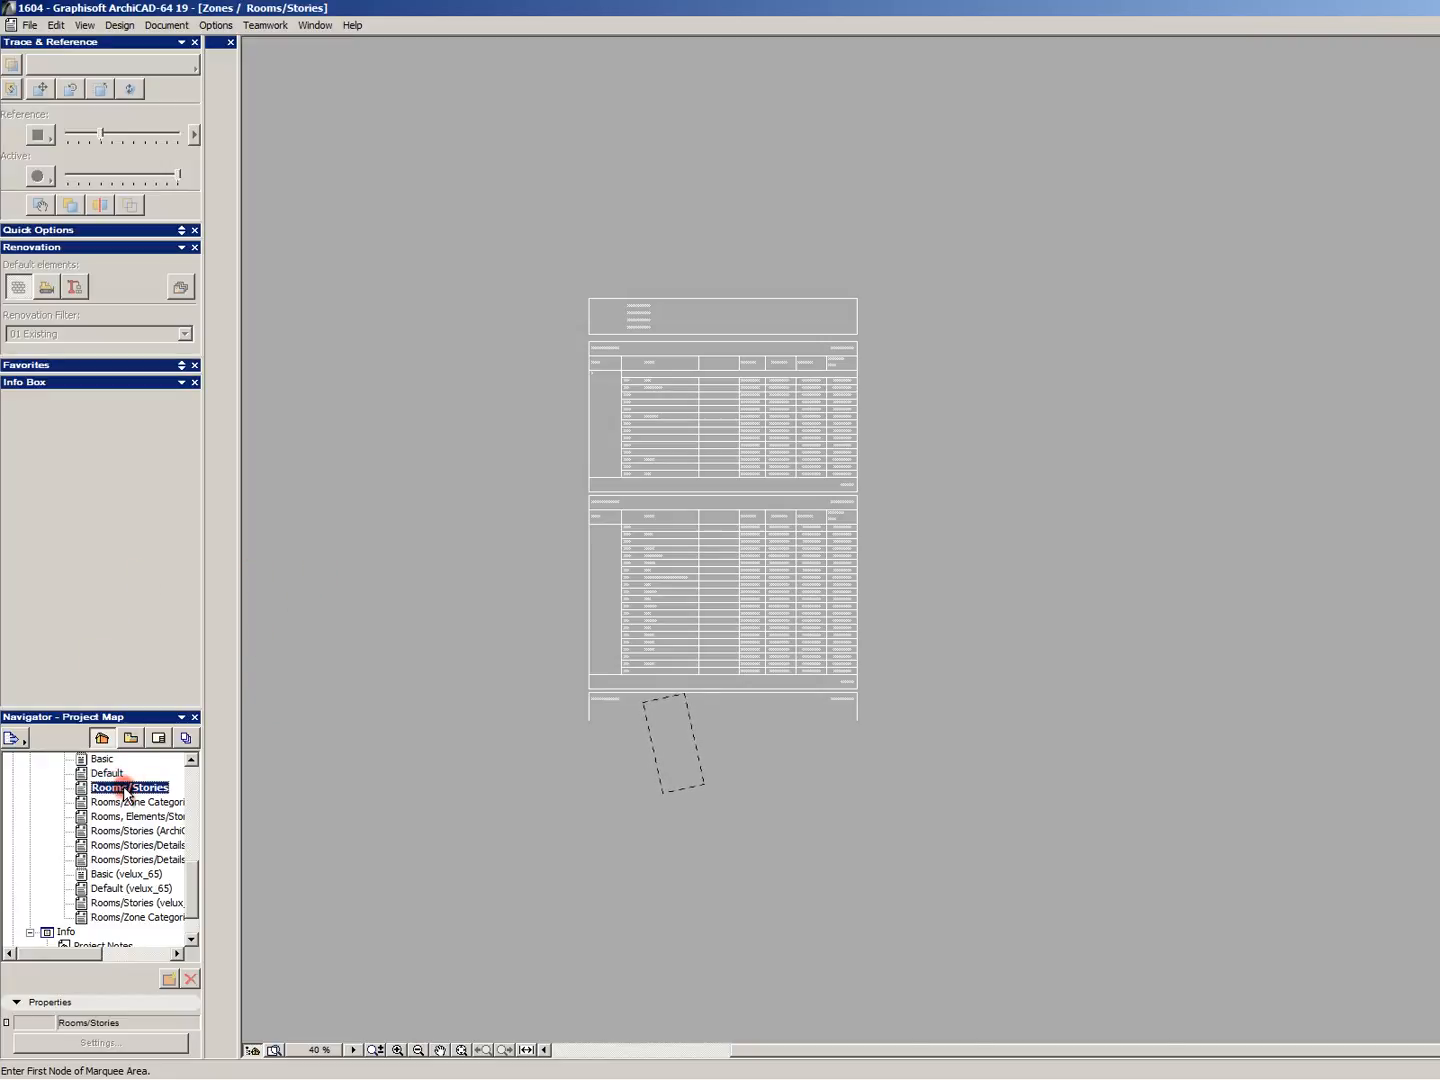
click(530, 1050)
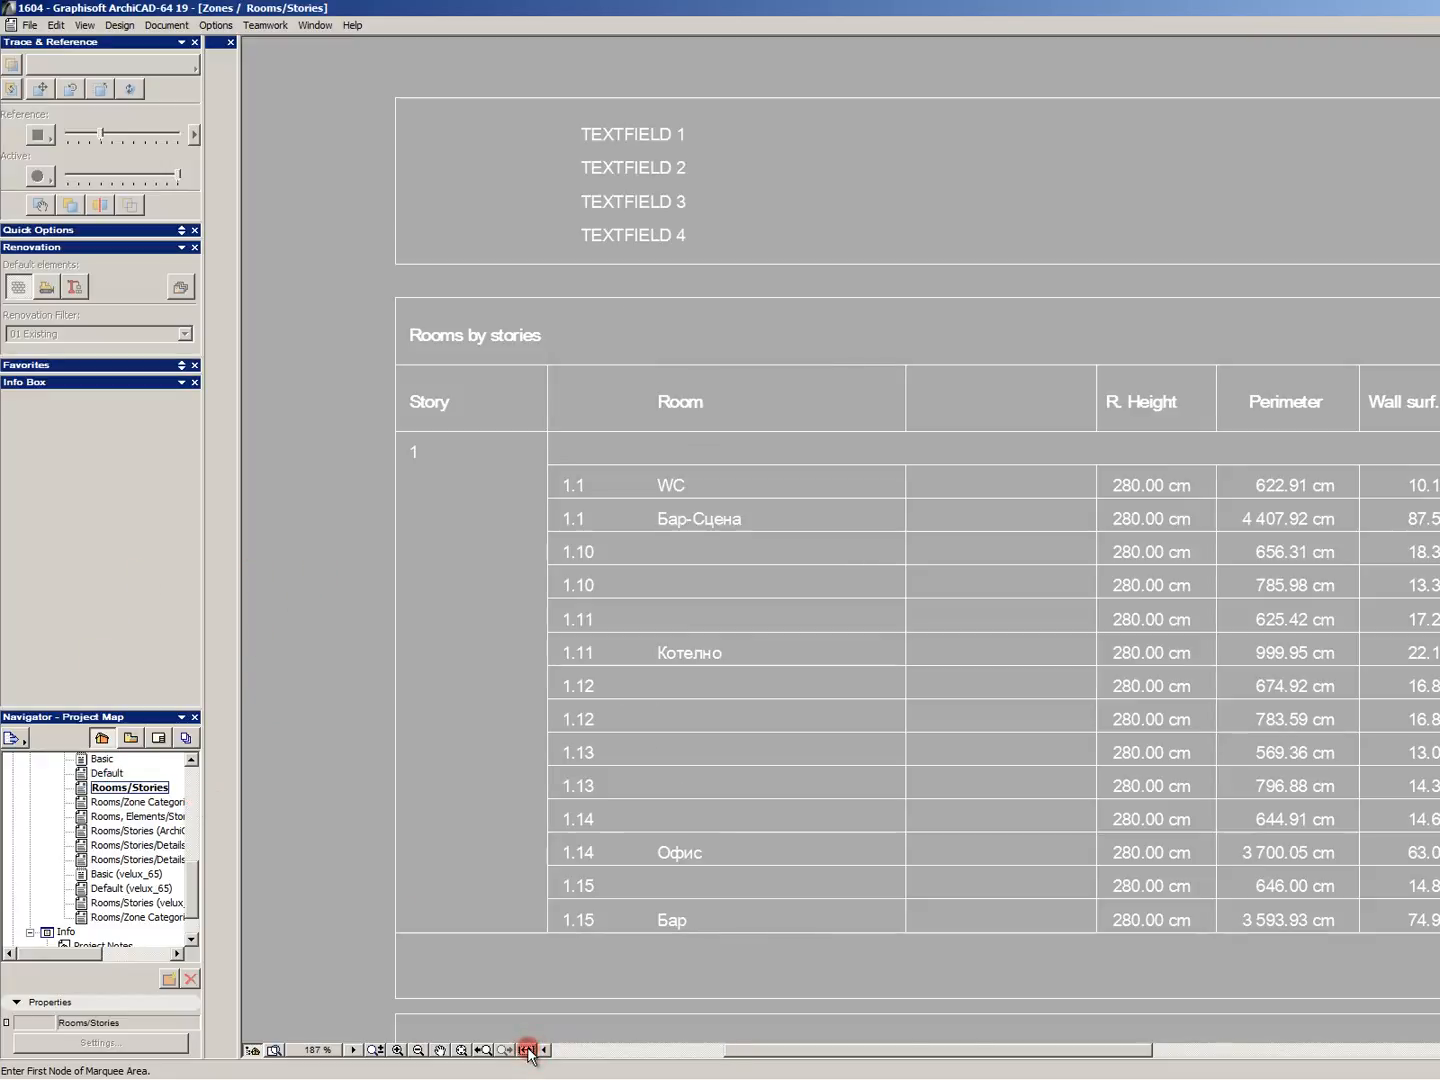
click(616, 752)
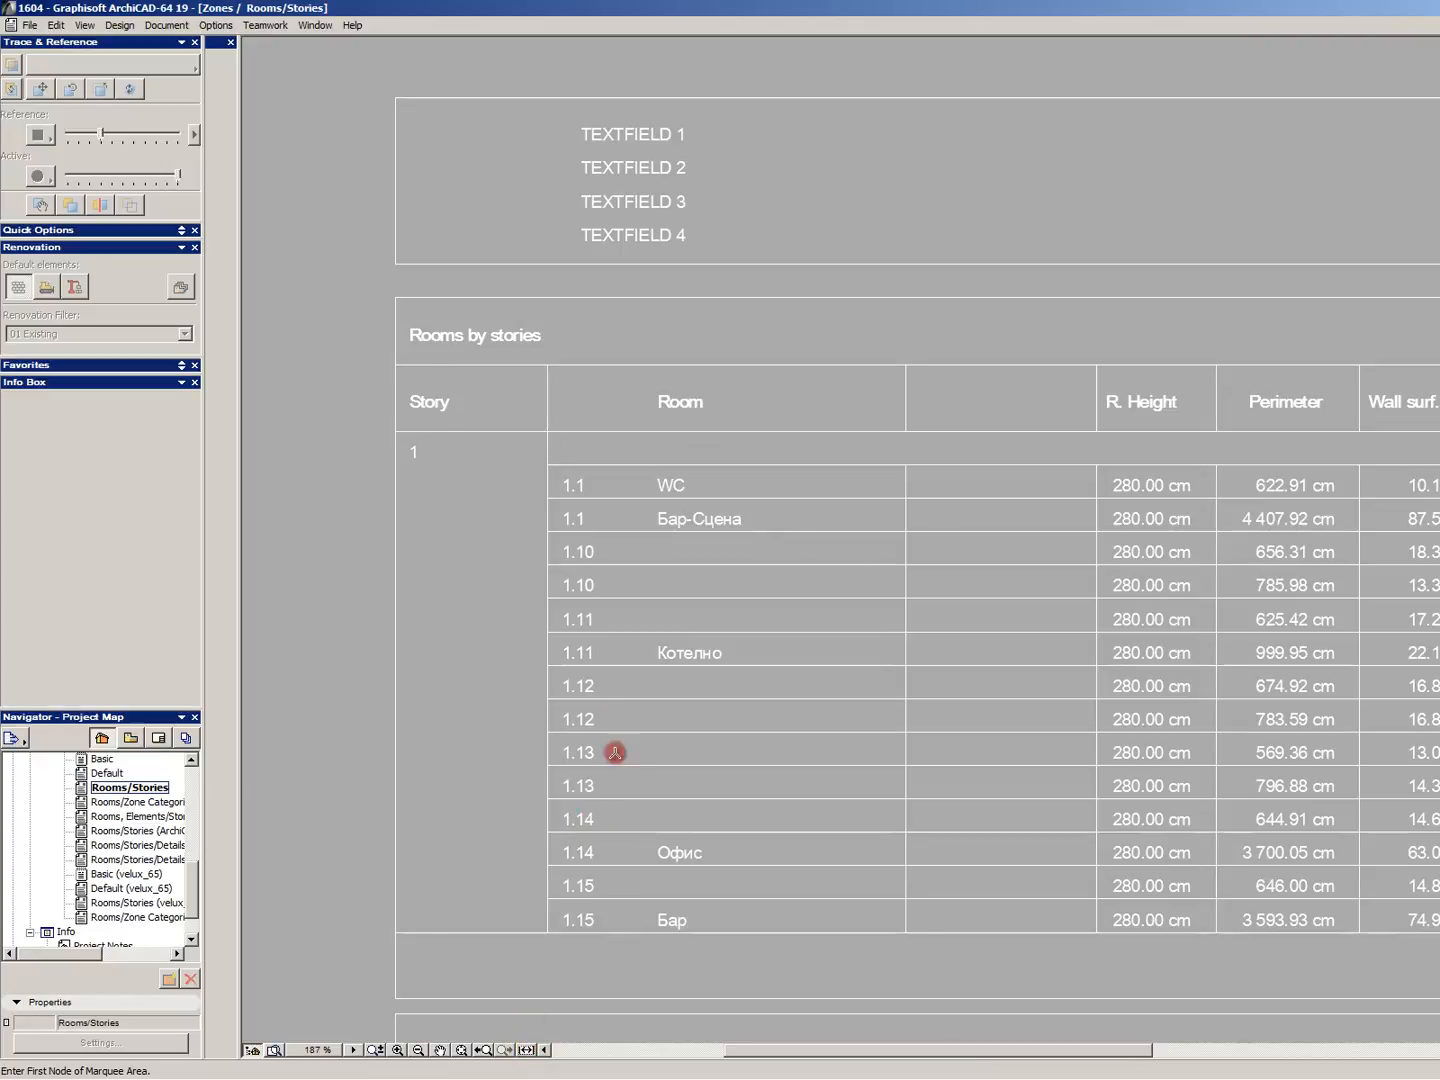
click(602, 477)
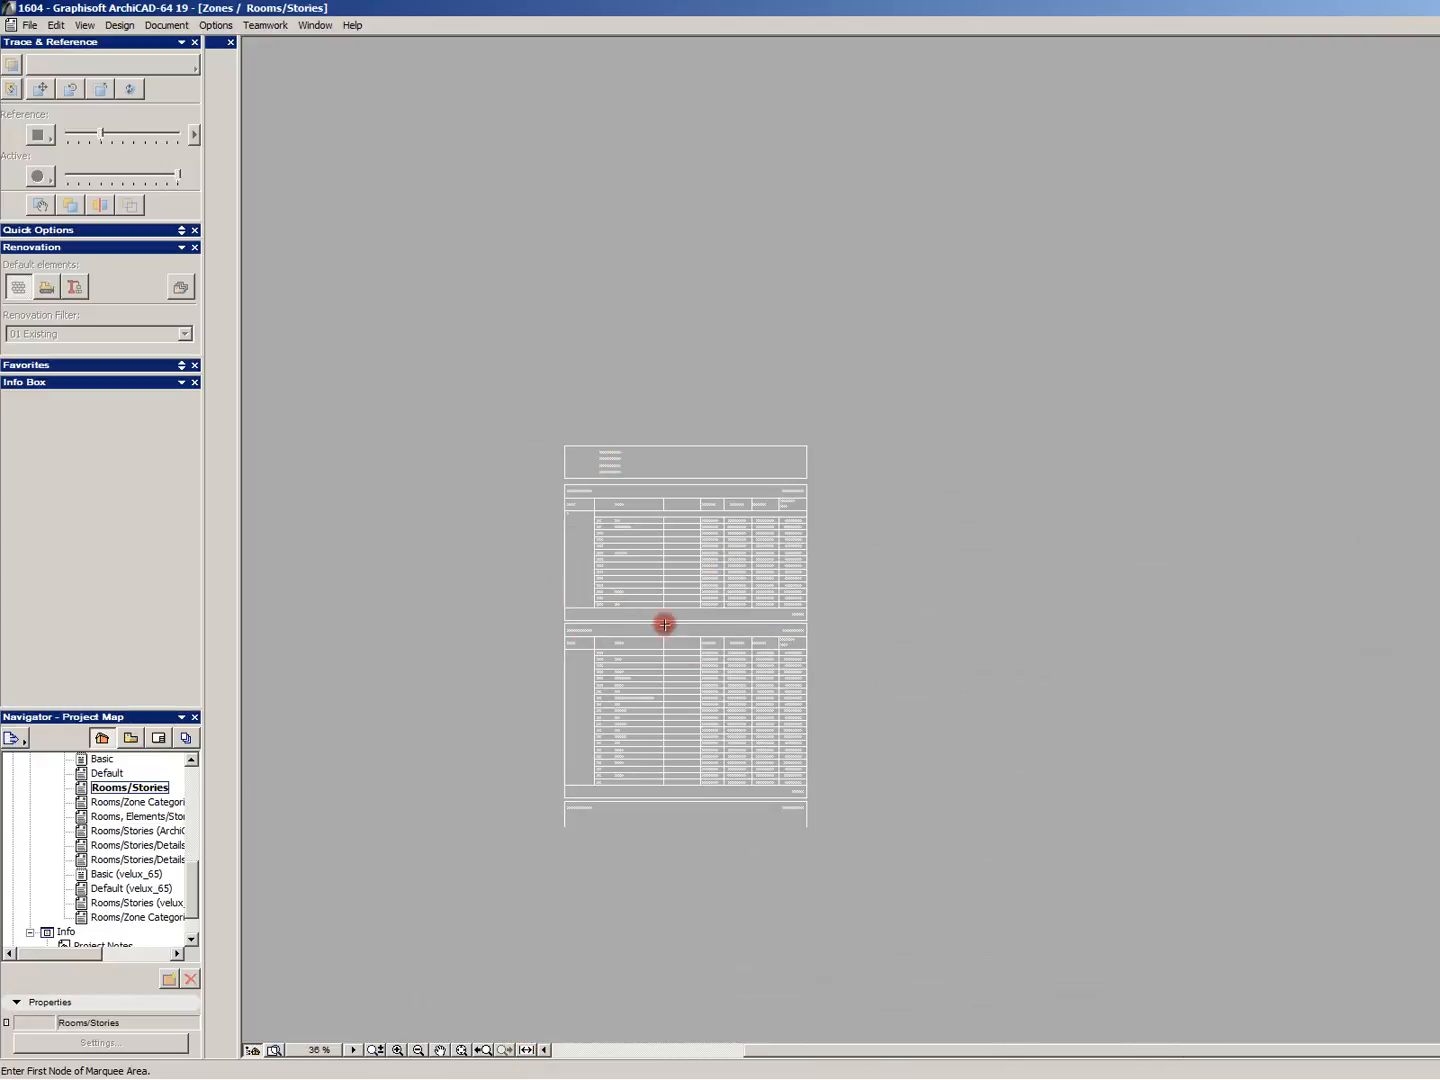
scroll(662, 623, up, 2)
scroll(580, 752, up, 2)
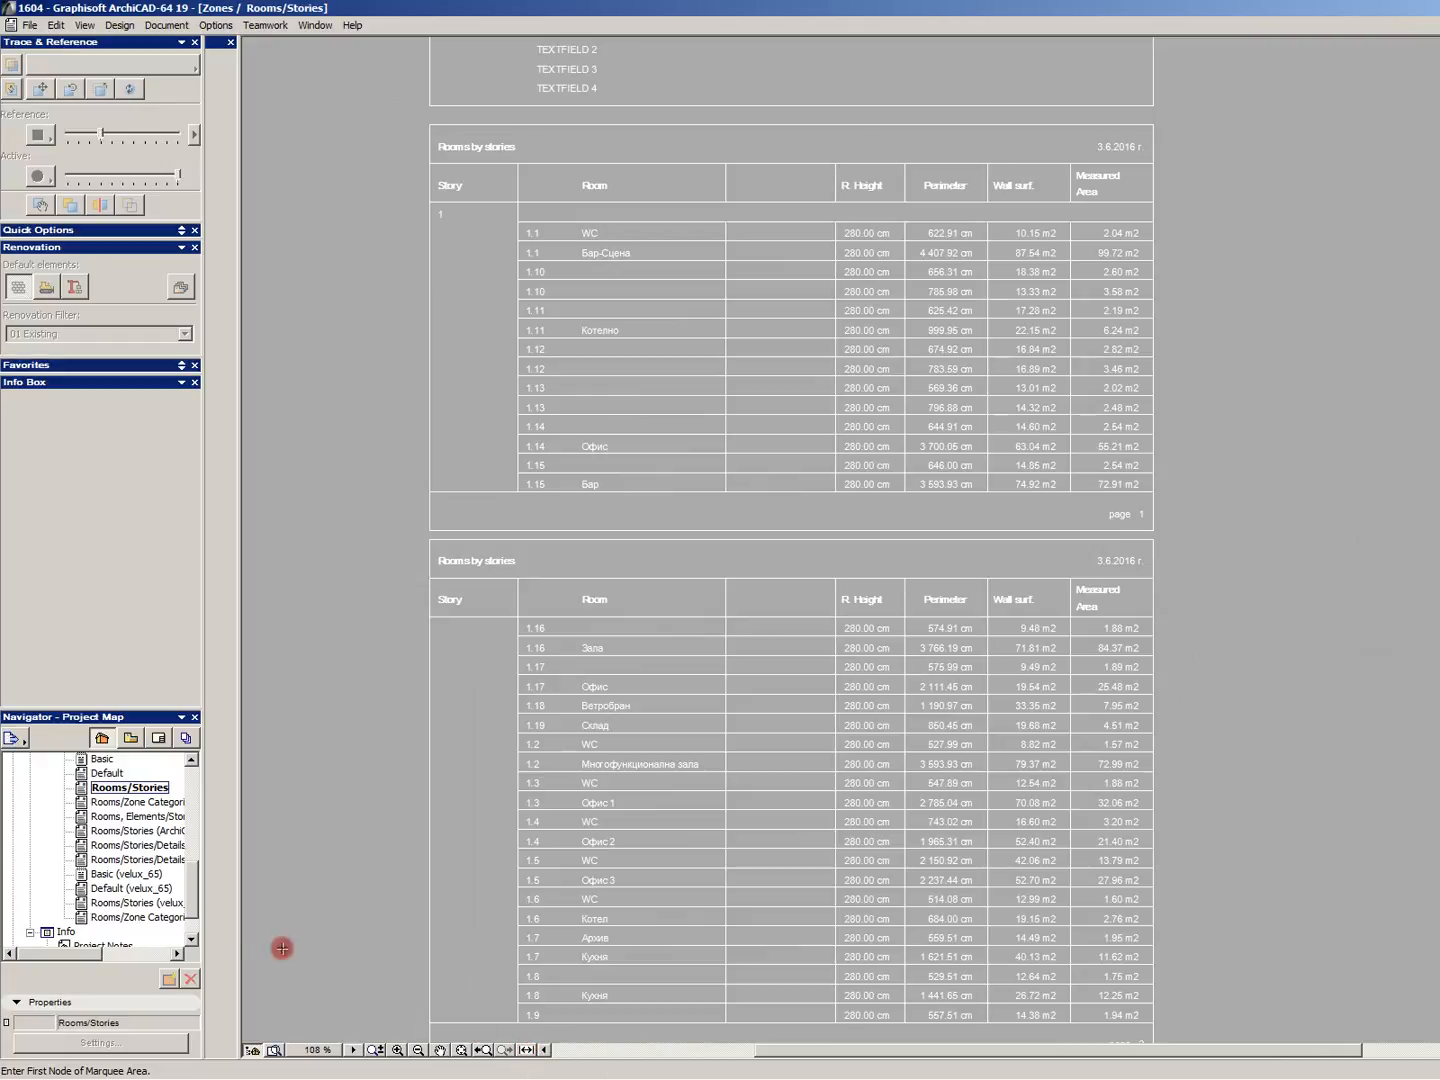
click(161, 793)
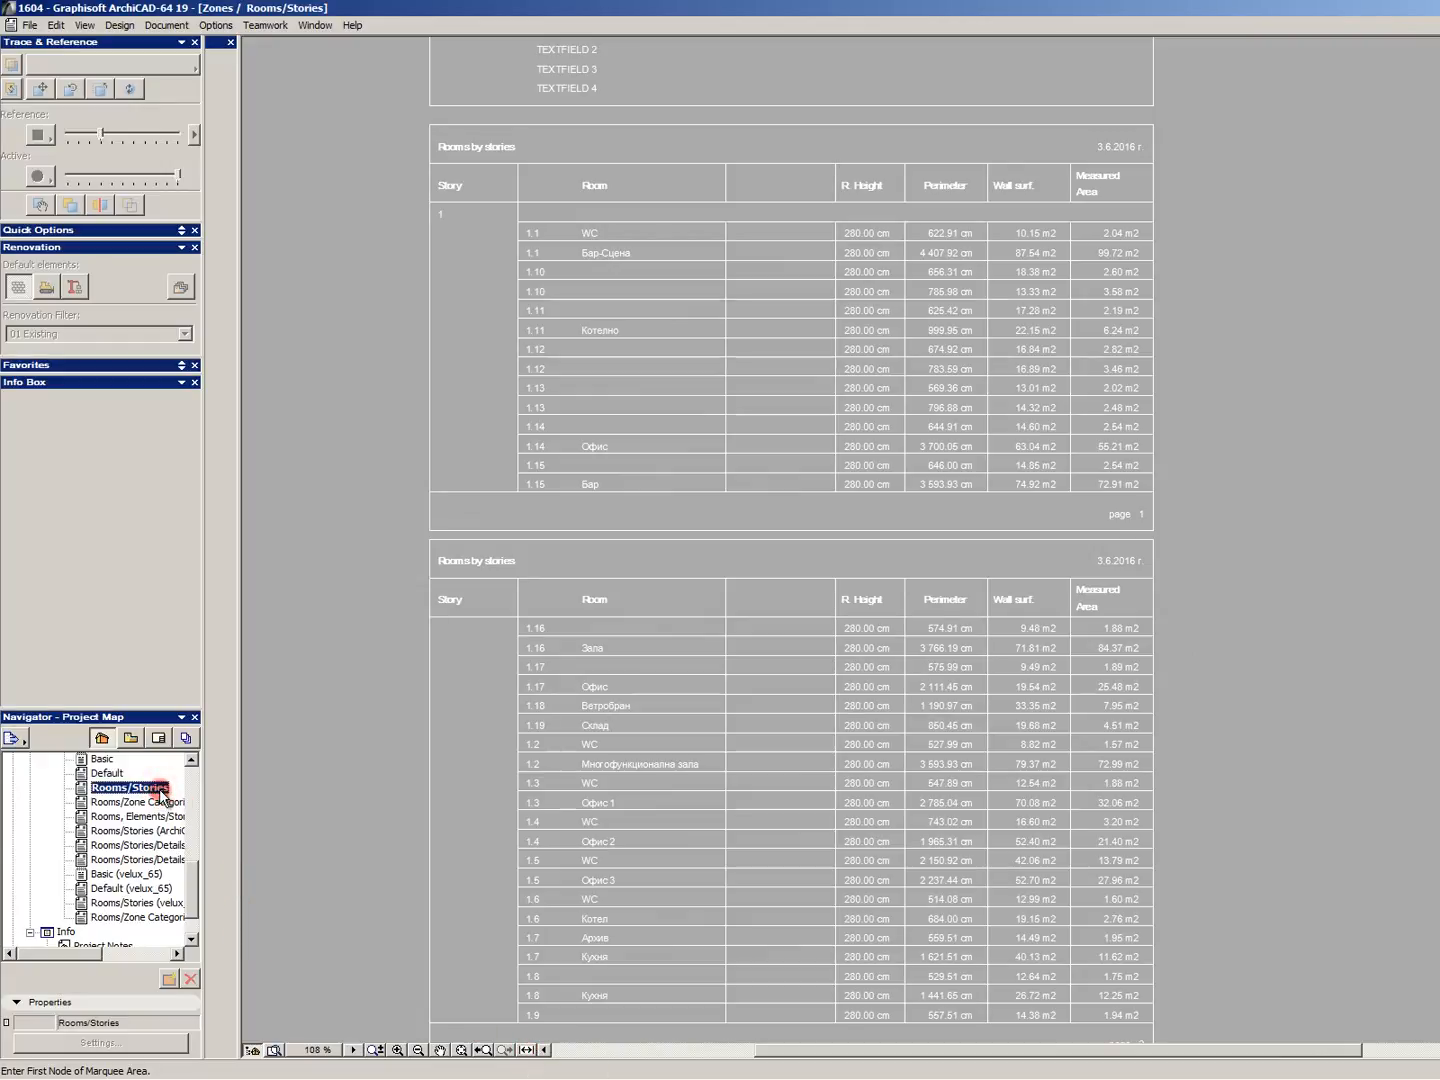
right_click(124, 788)
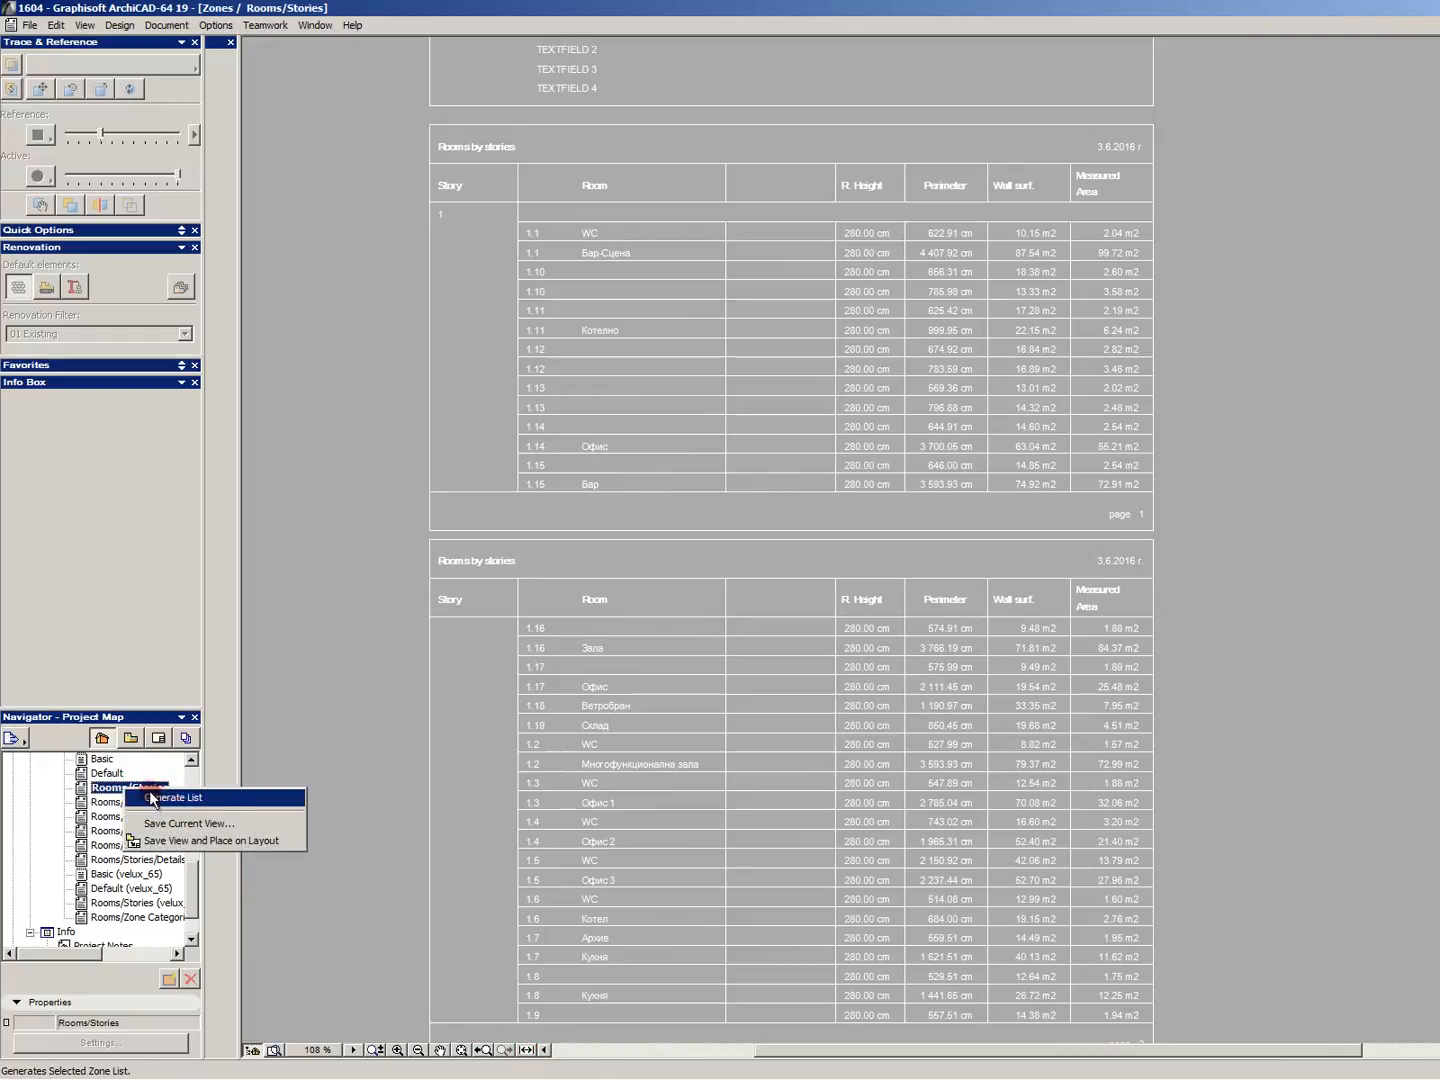
click(115, 777)
scroll(115, 779, up, 3)
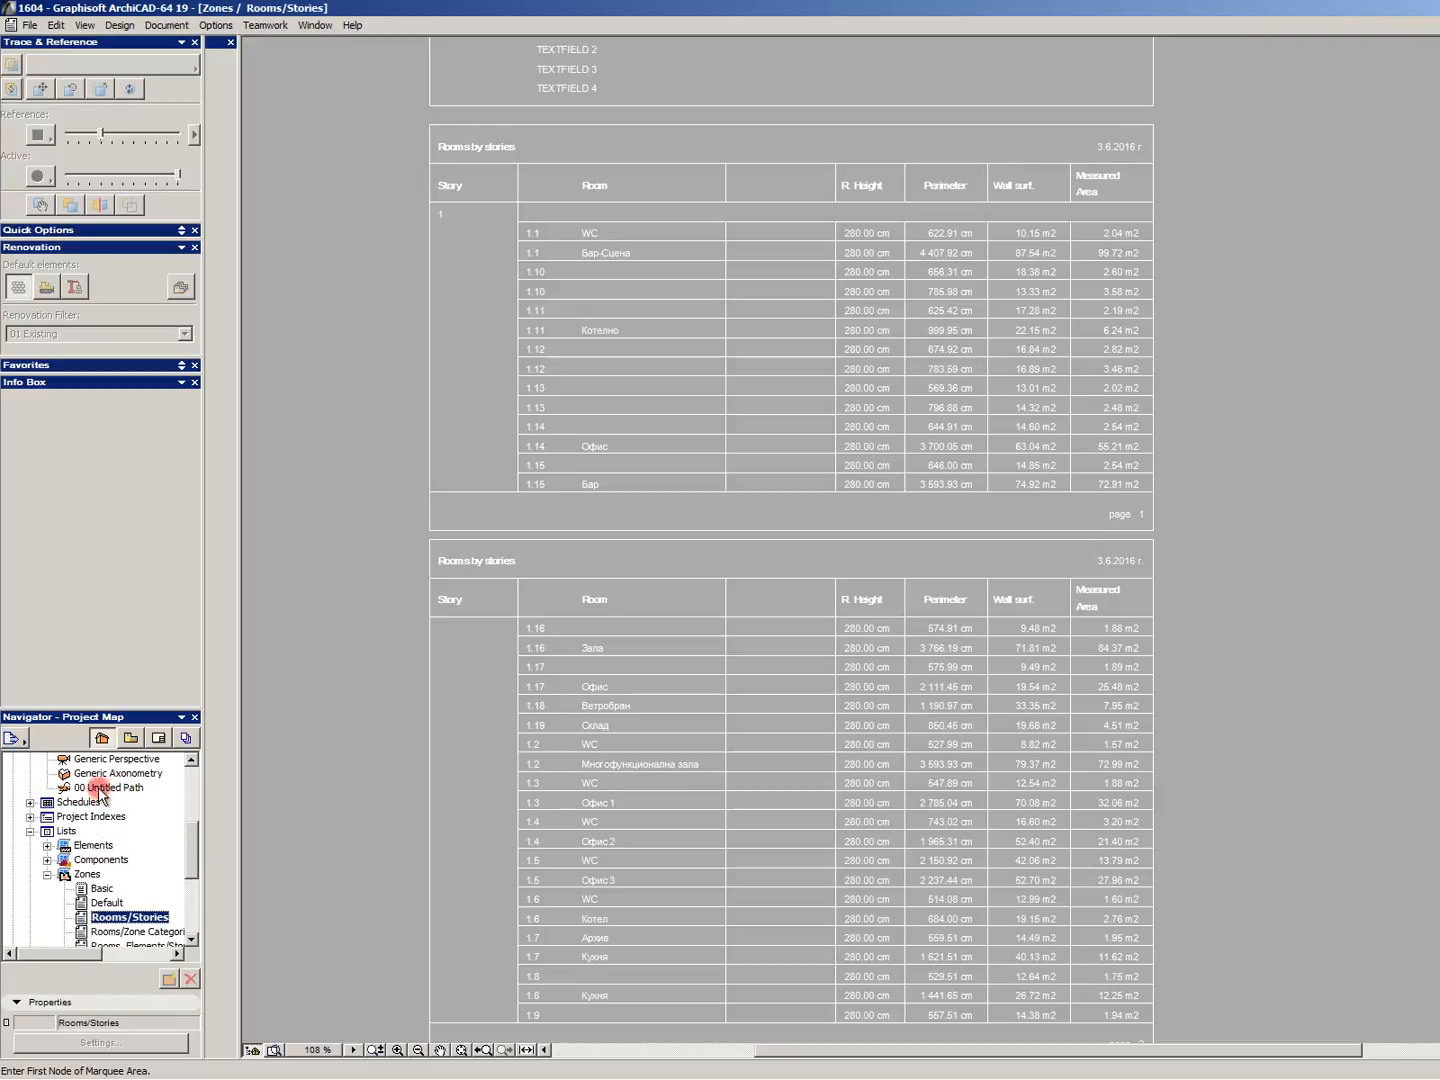
Step: Open the zone list scheme setup and review the list format parameters of the Rooms/Stories/Details NL scheme
right_click(89, 877)
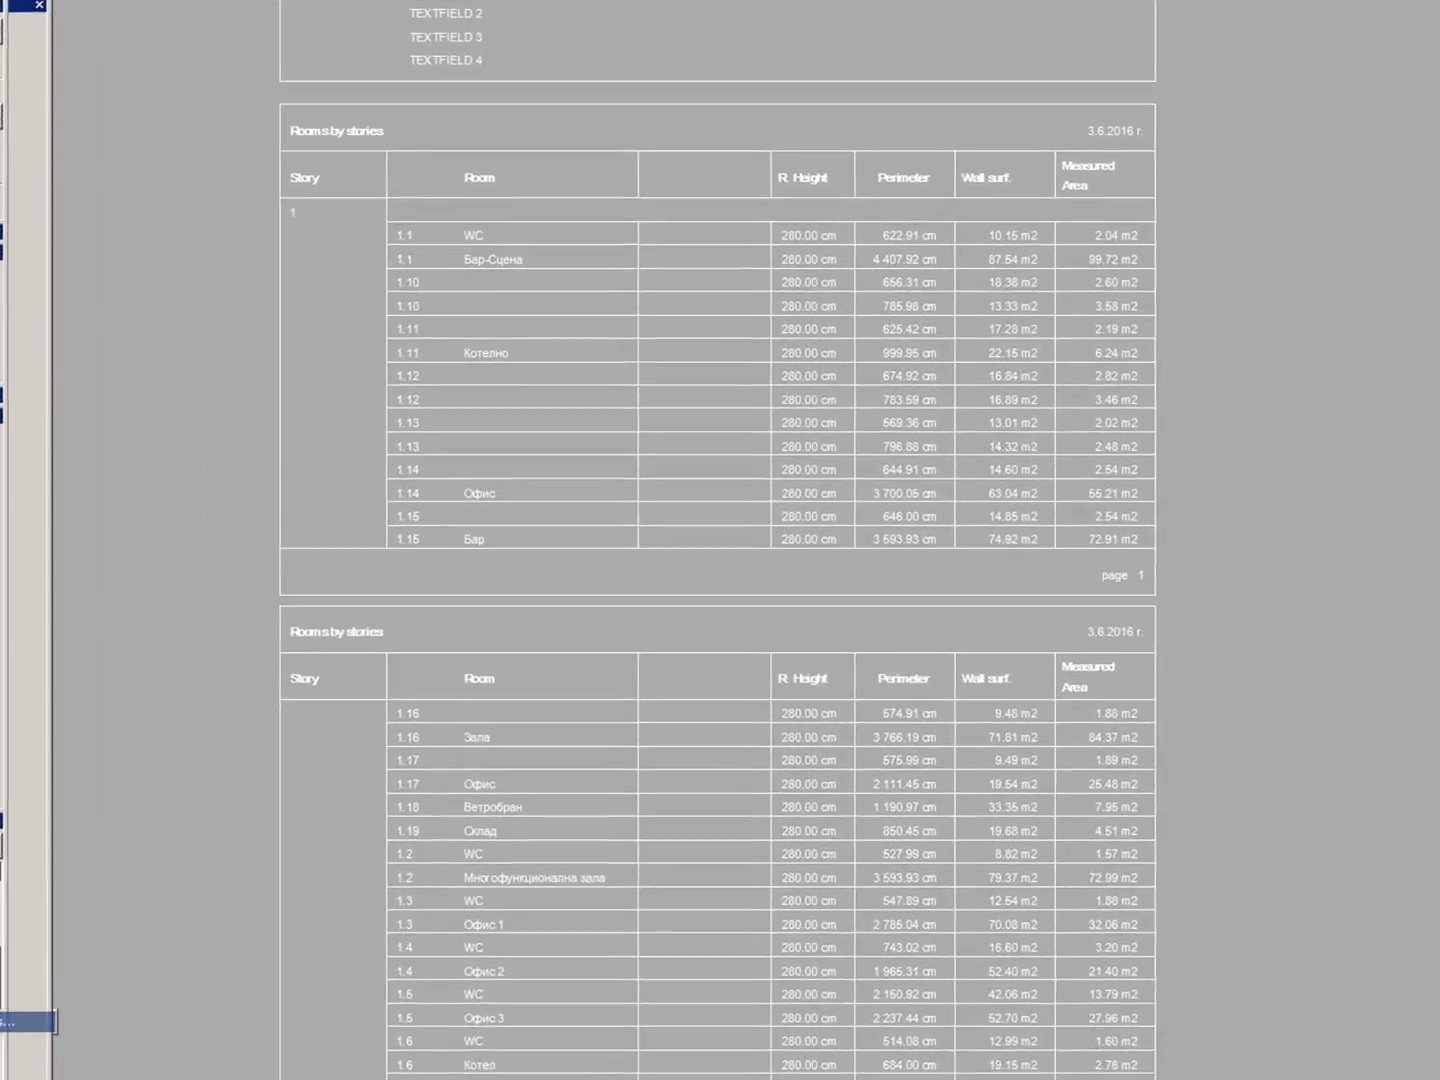
click(150, 884)
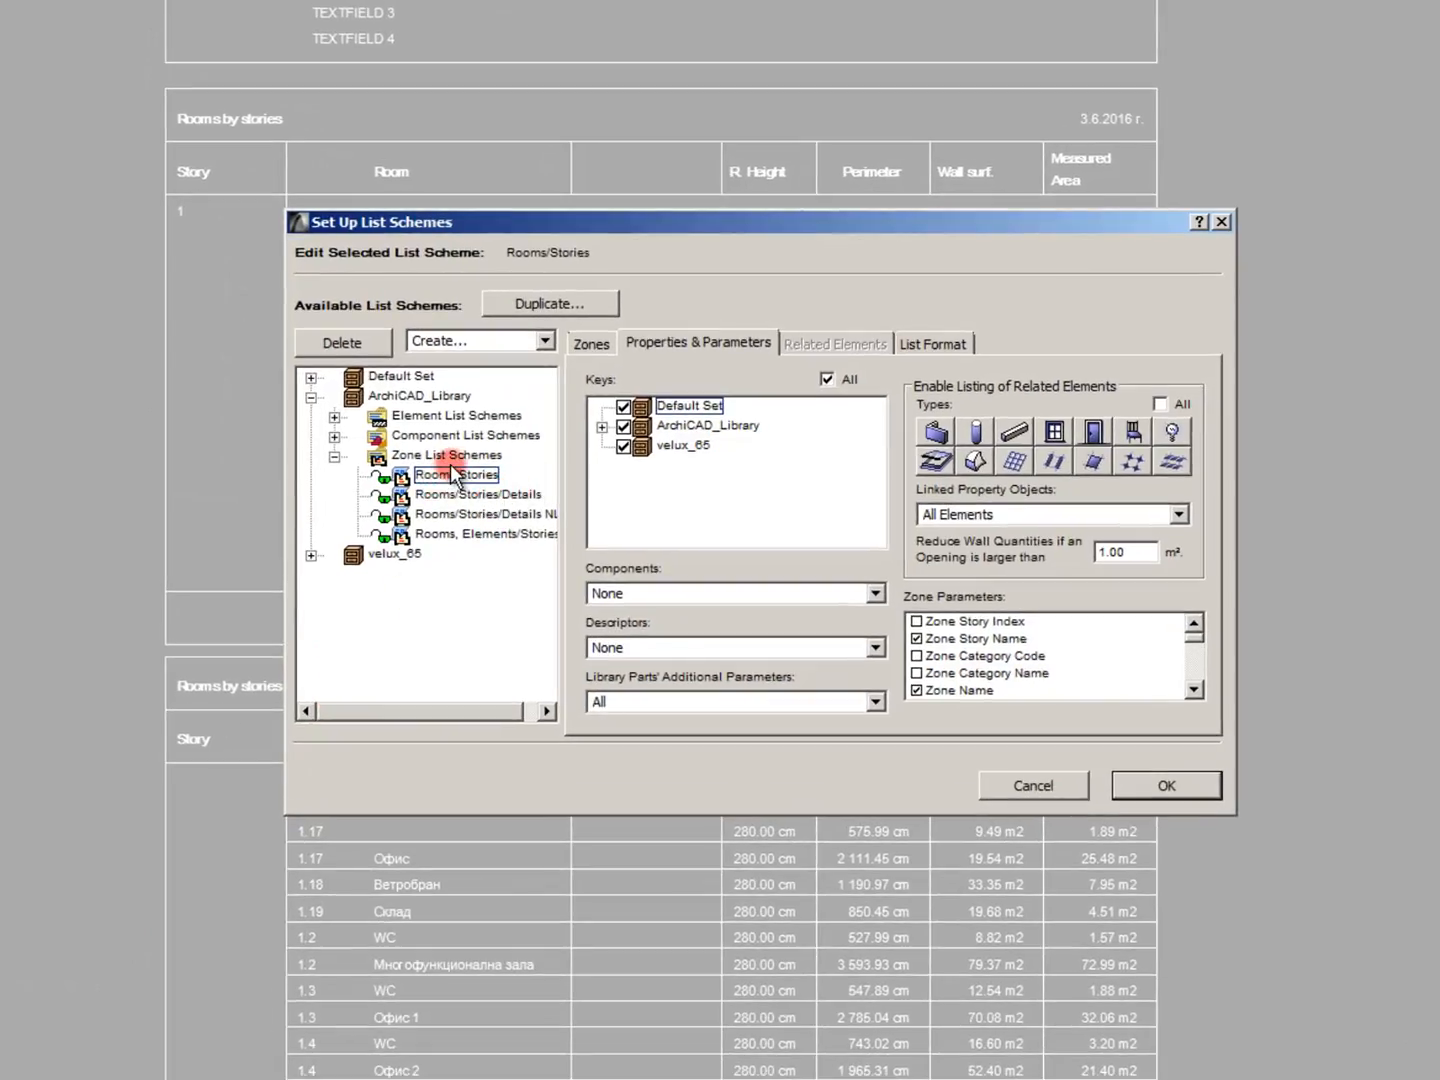
click(488, 516)
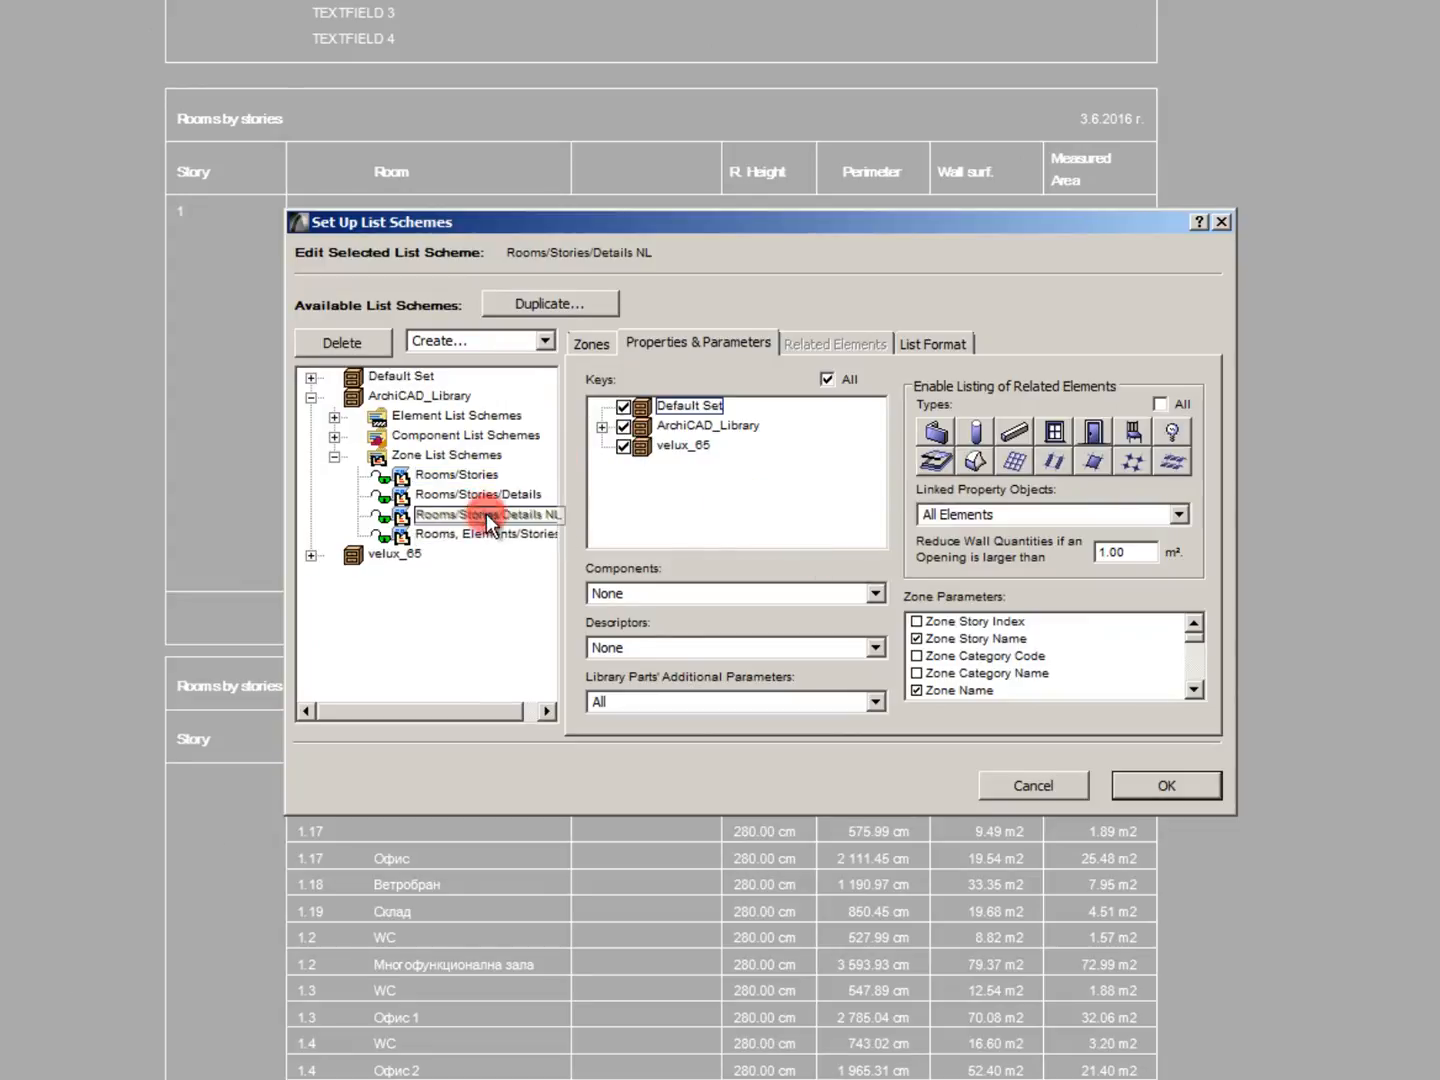
click(742, 497)
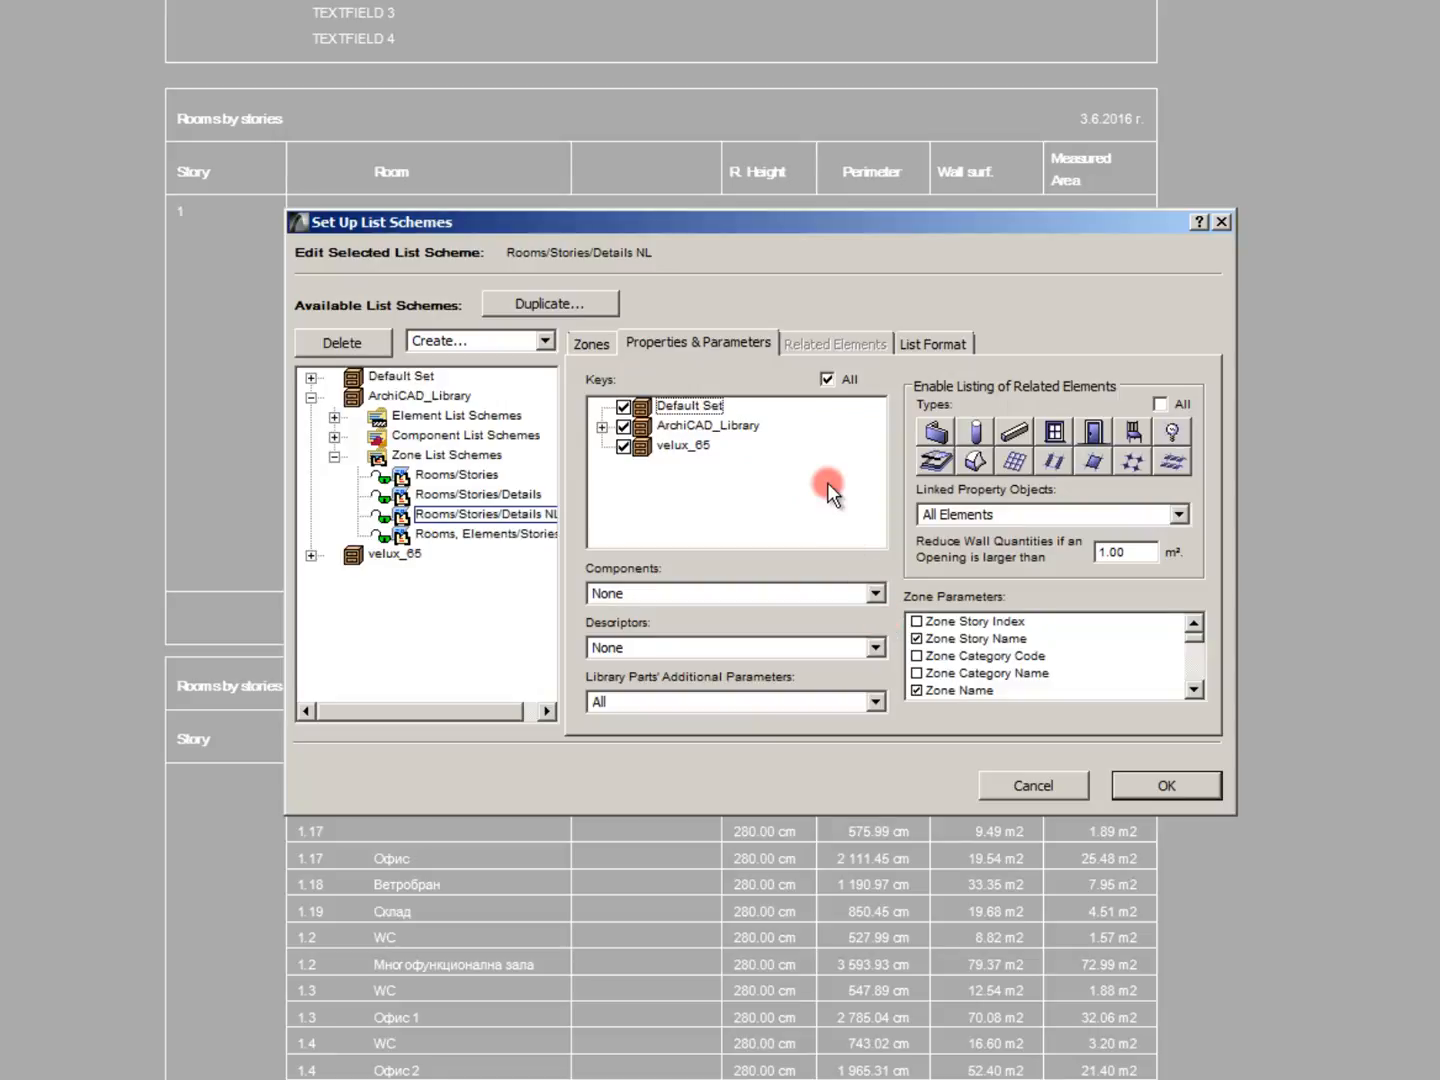
click(596, 341)
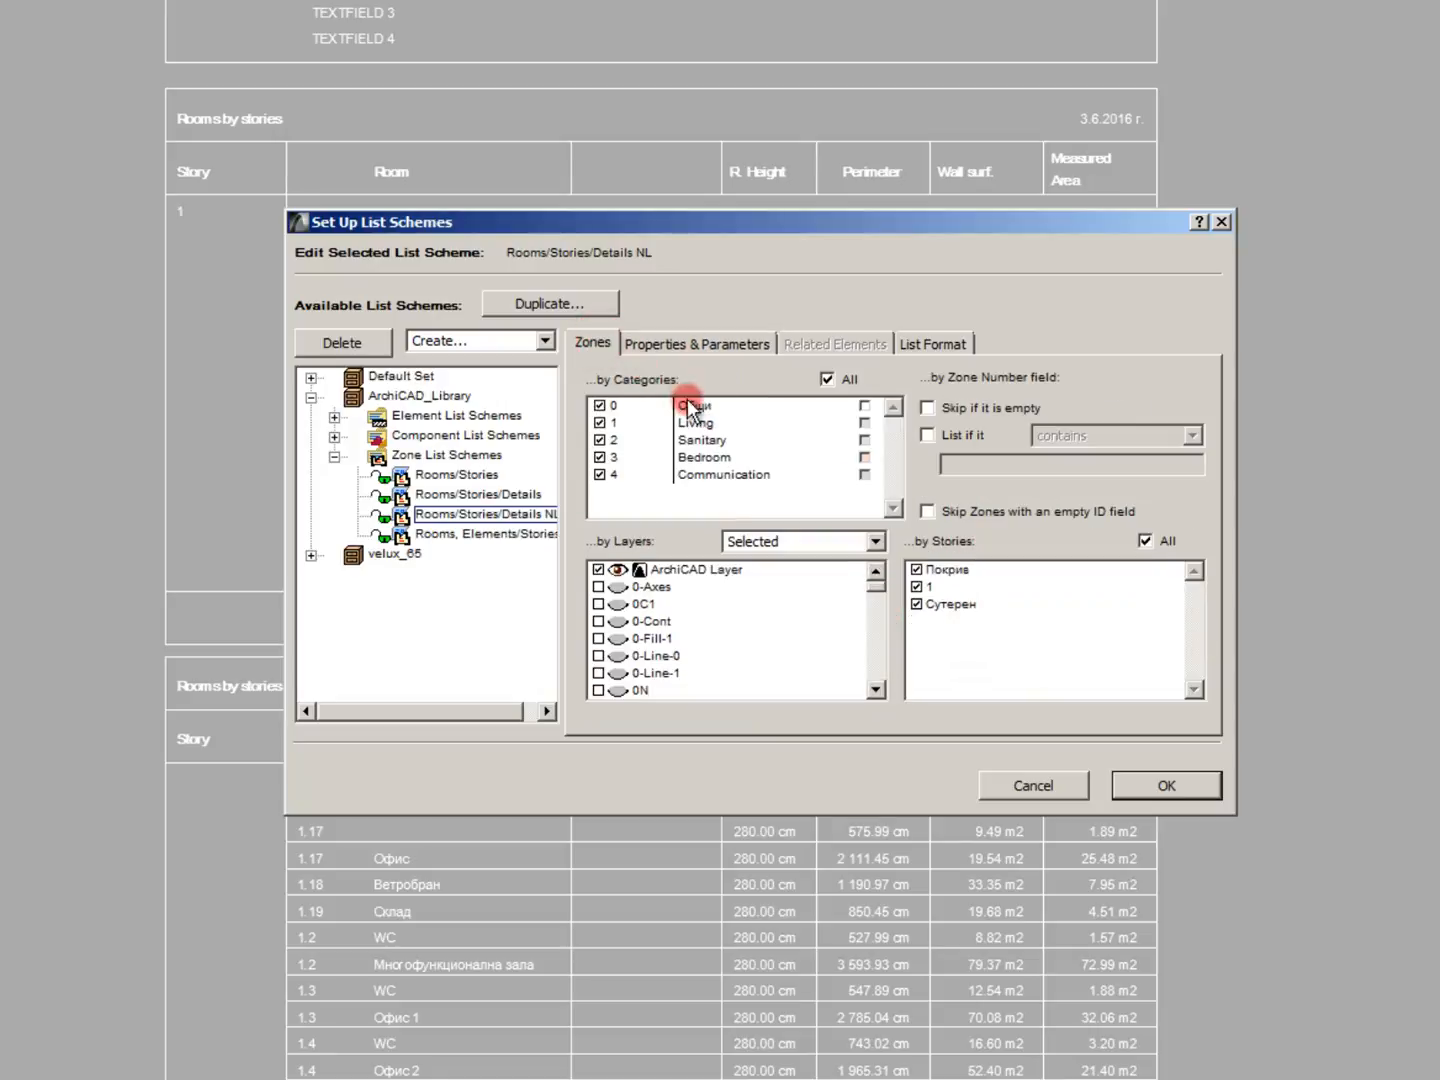
click(927, 340)
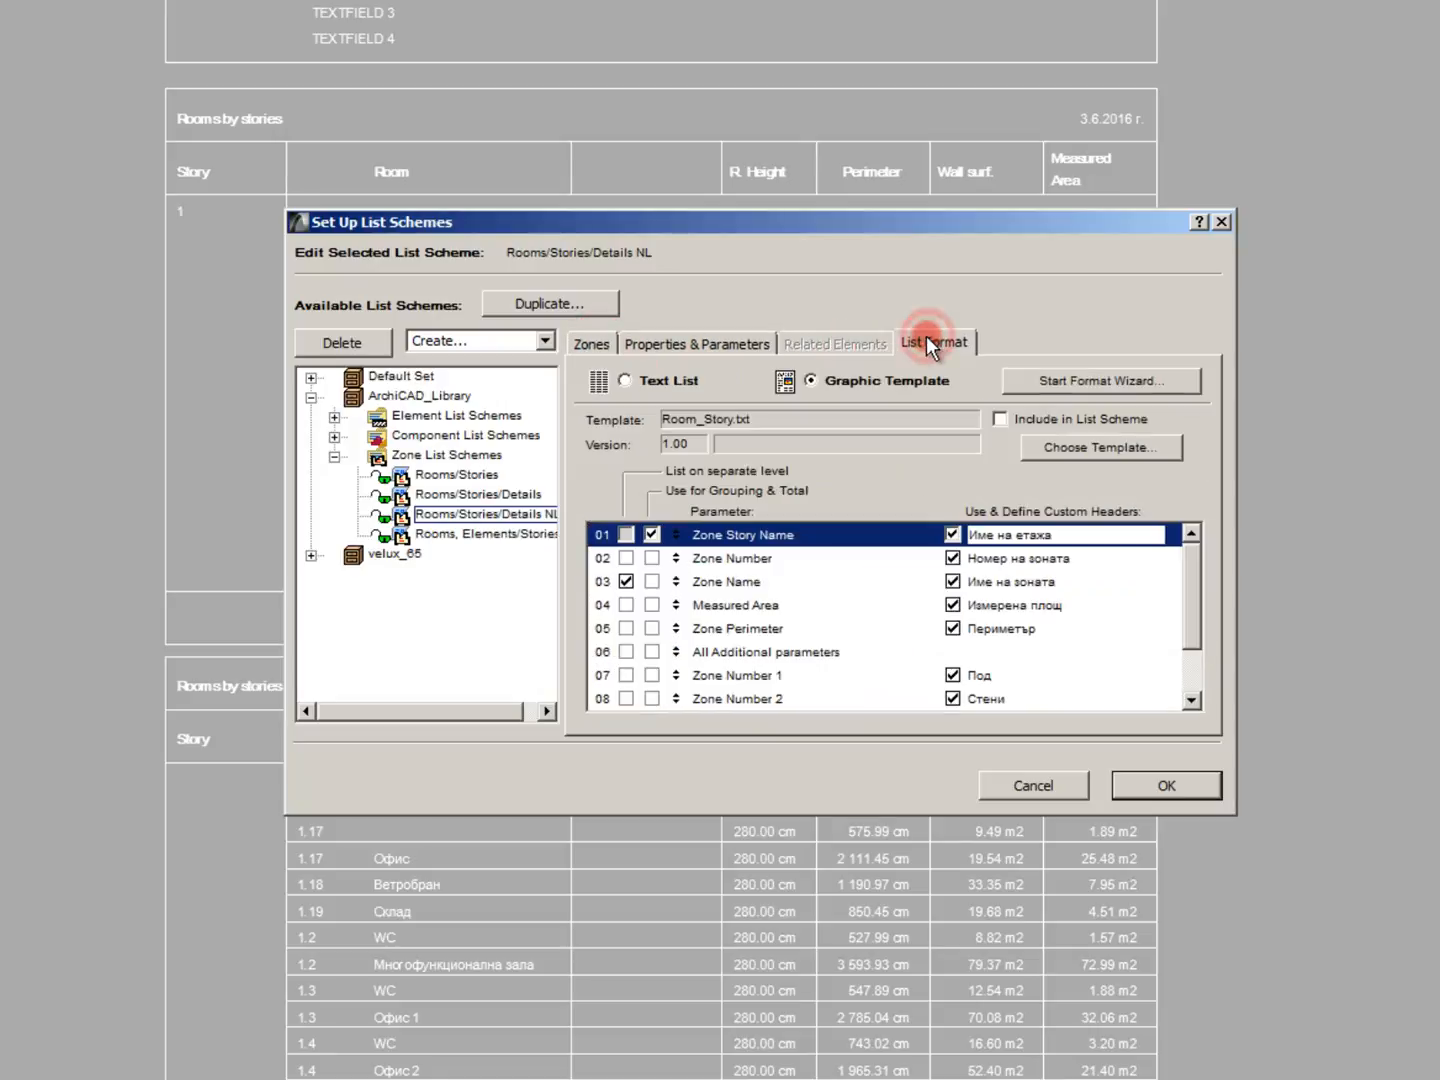
click(795, 581)
scroll(796, 580, down, 1)
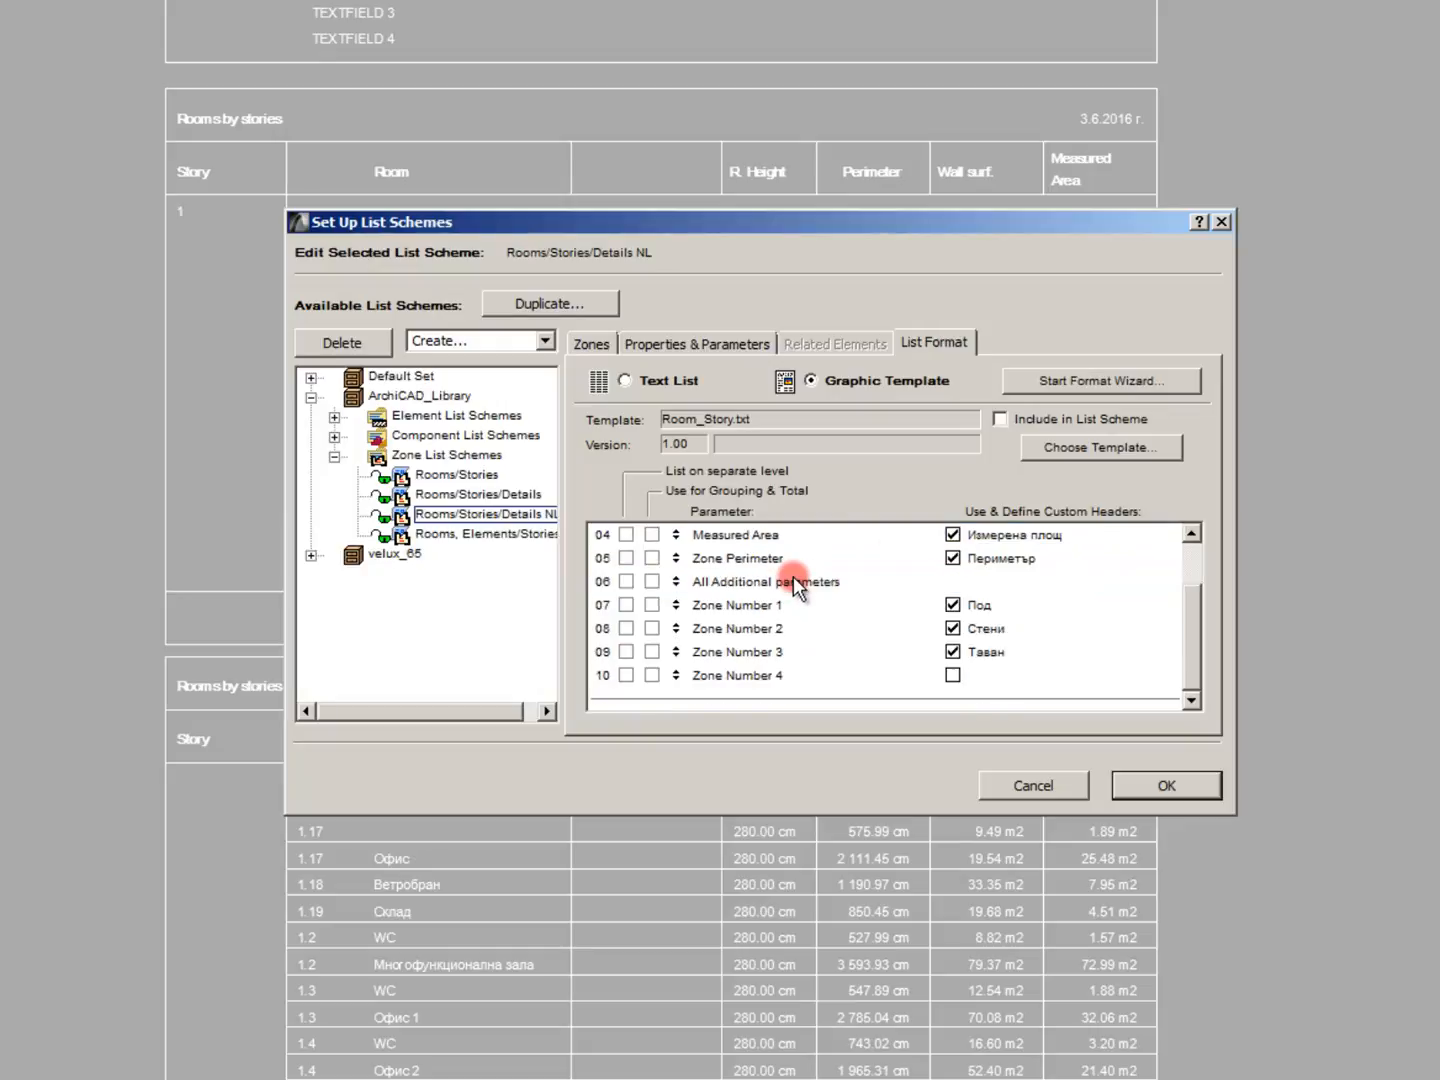
scroll(793, 576, up, 1)
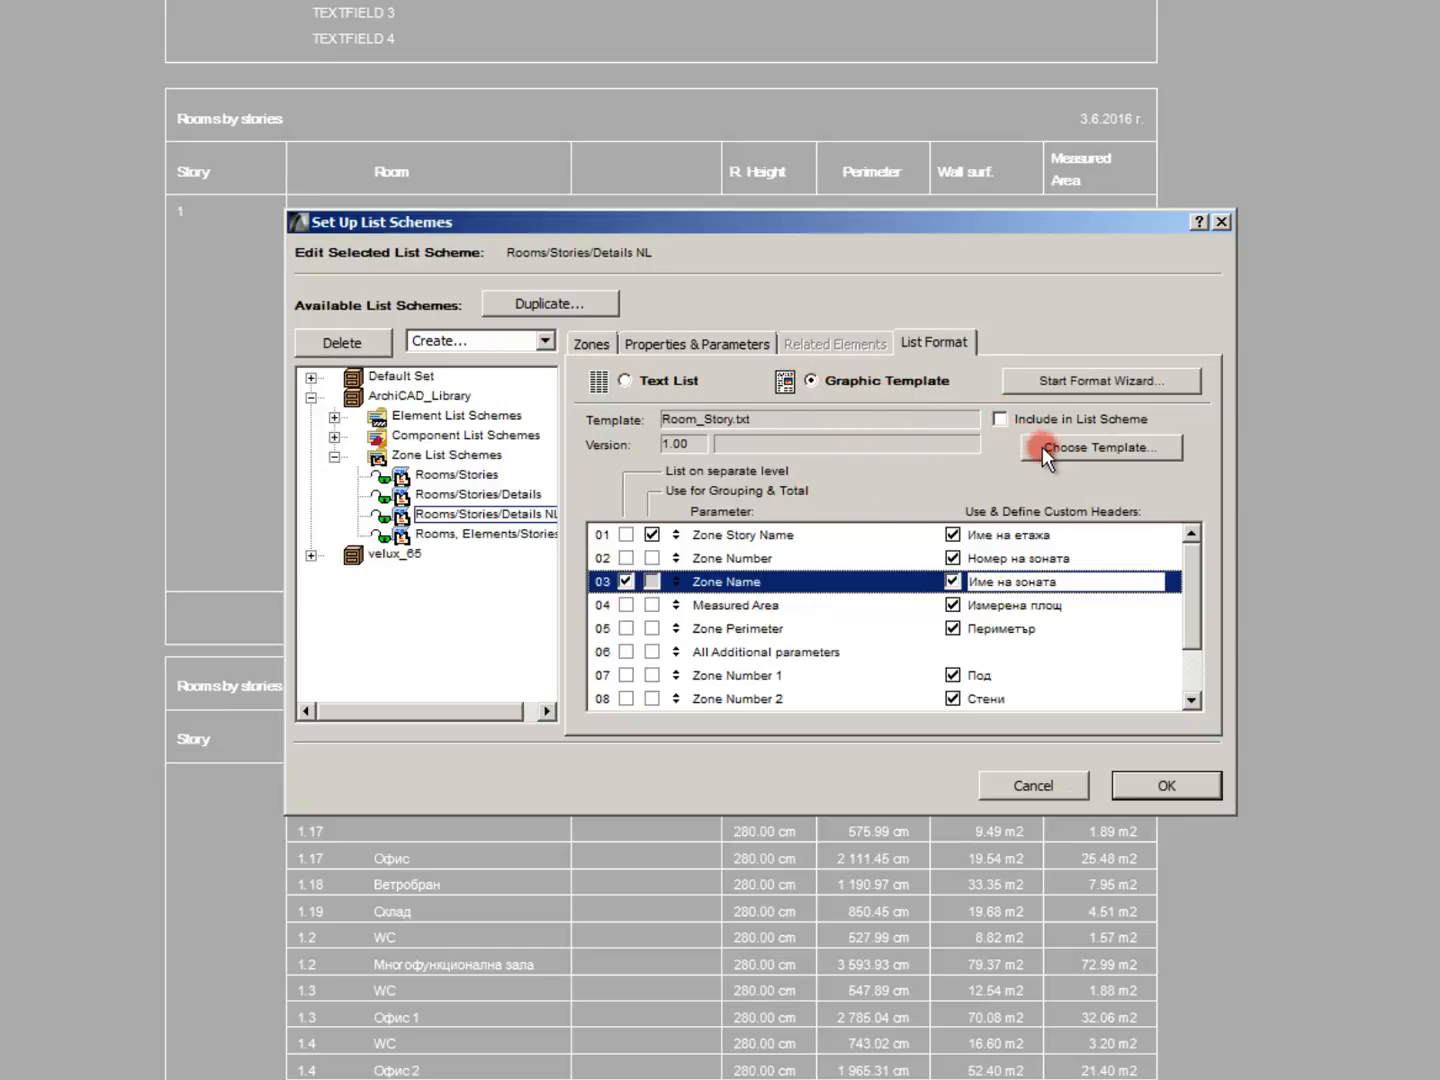
Step: Check the property settings and the category, layer and story filters of the Rooms/Stories/Details NL scheme
click(710, 341)
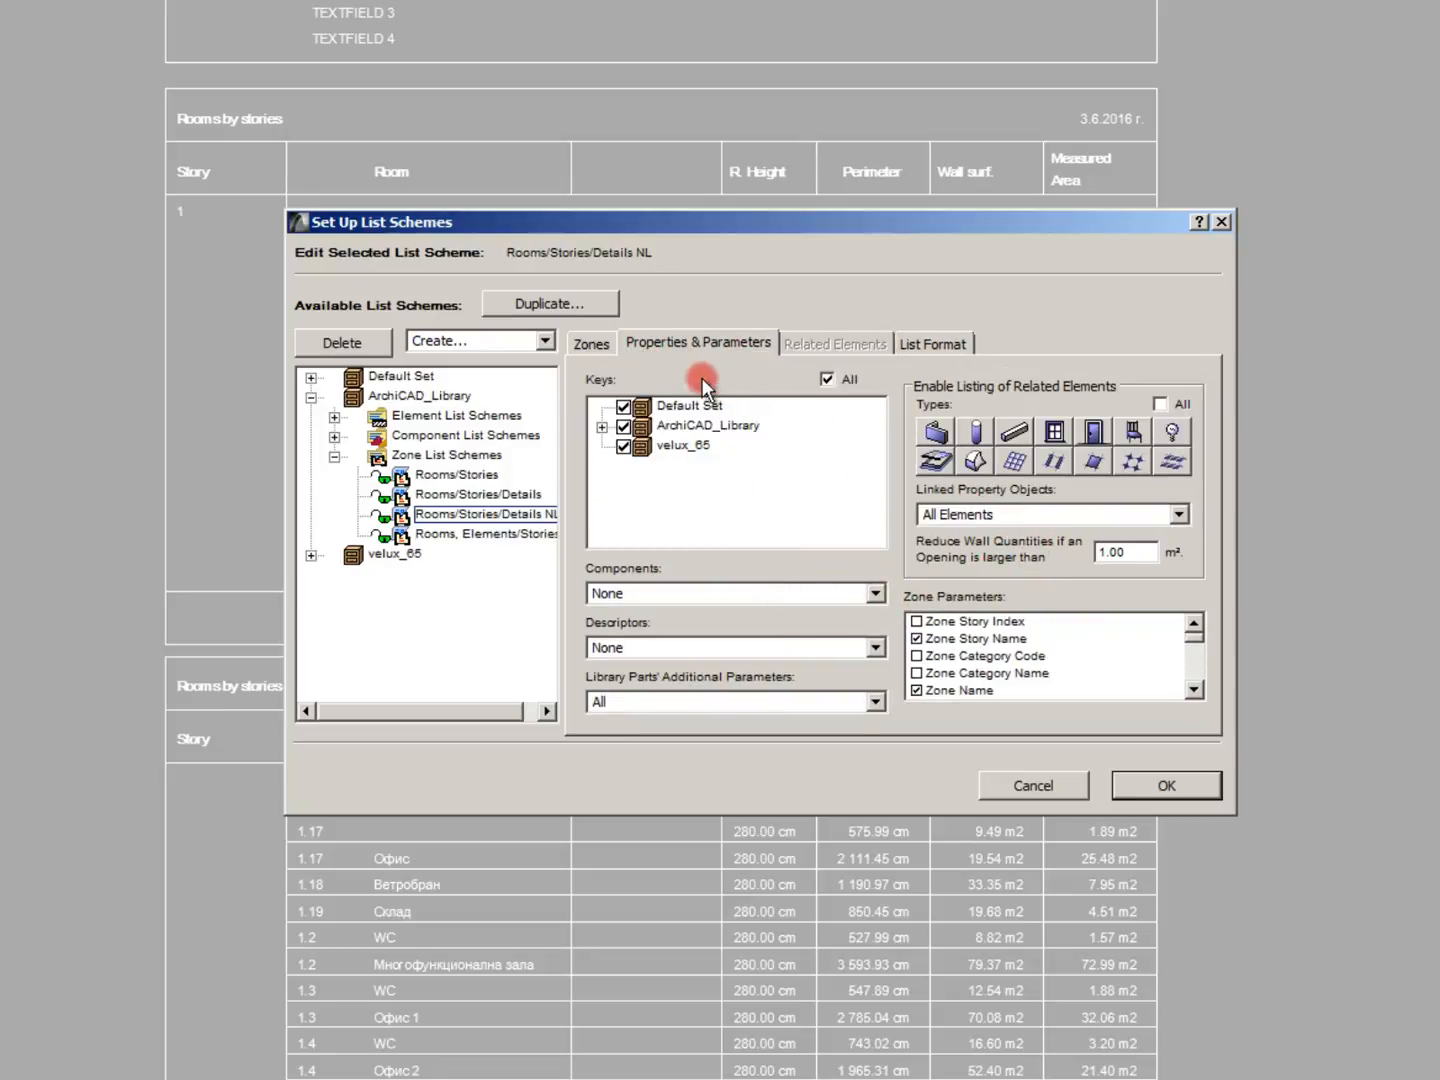
click(591, 343)
click(726, 619)
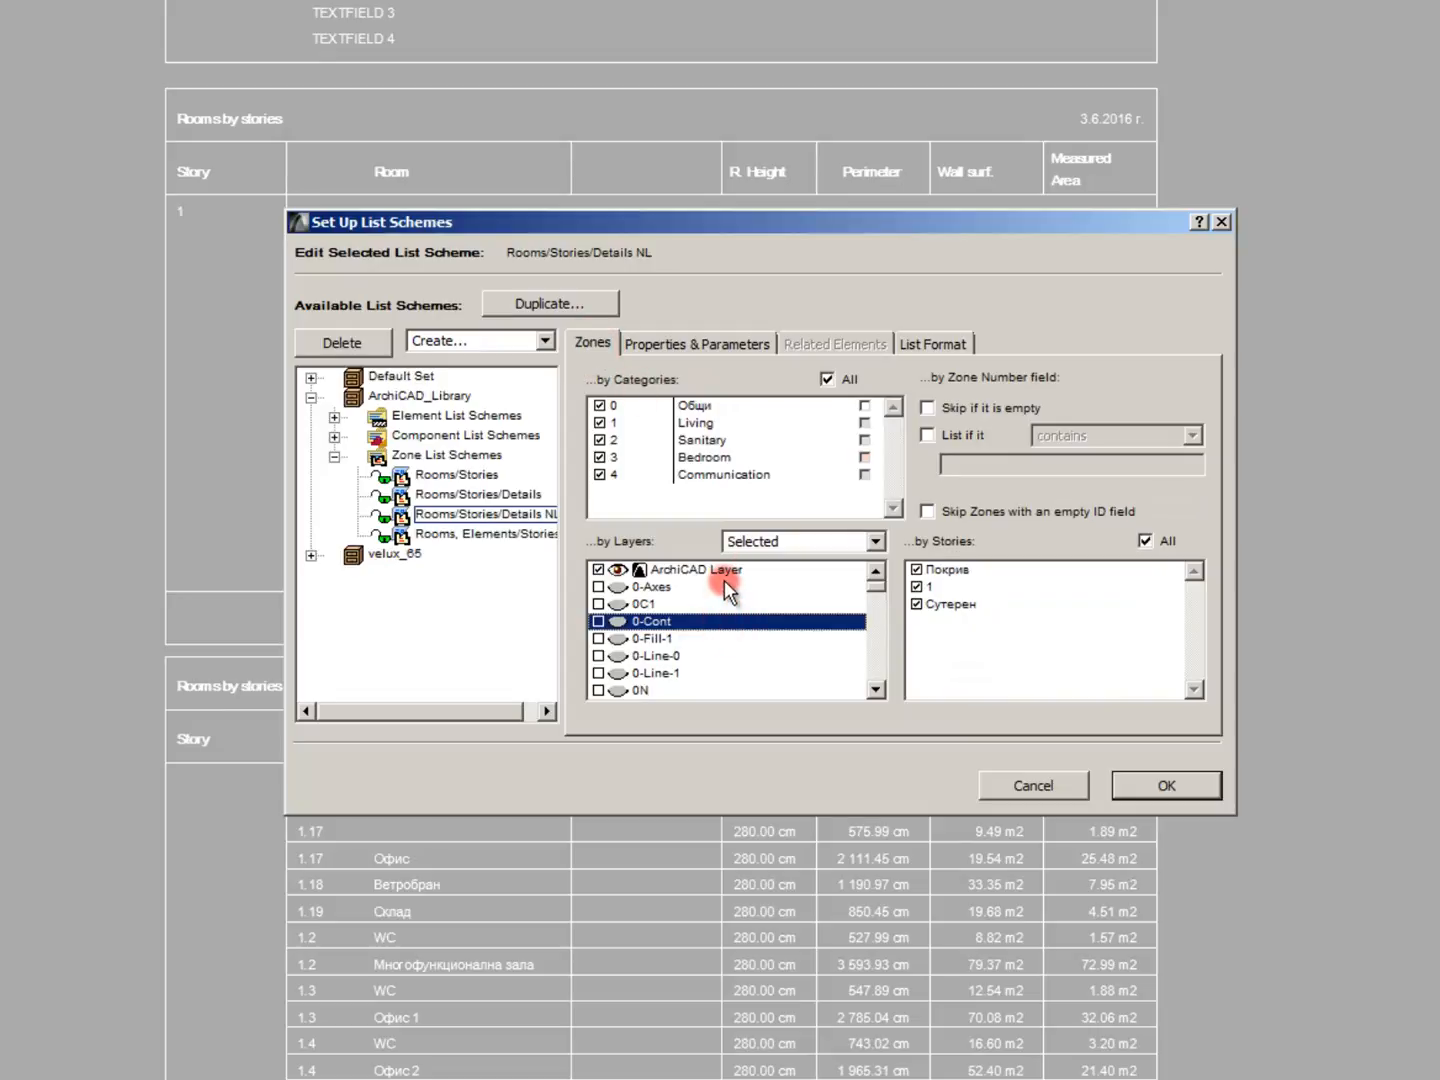
scroll(725, 581, down, 5)
scroll(724, 582, down, 12)
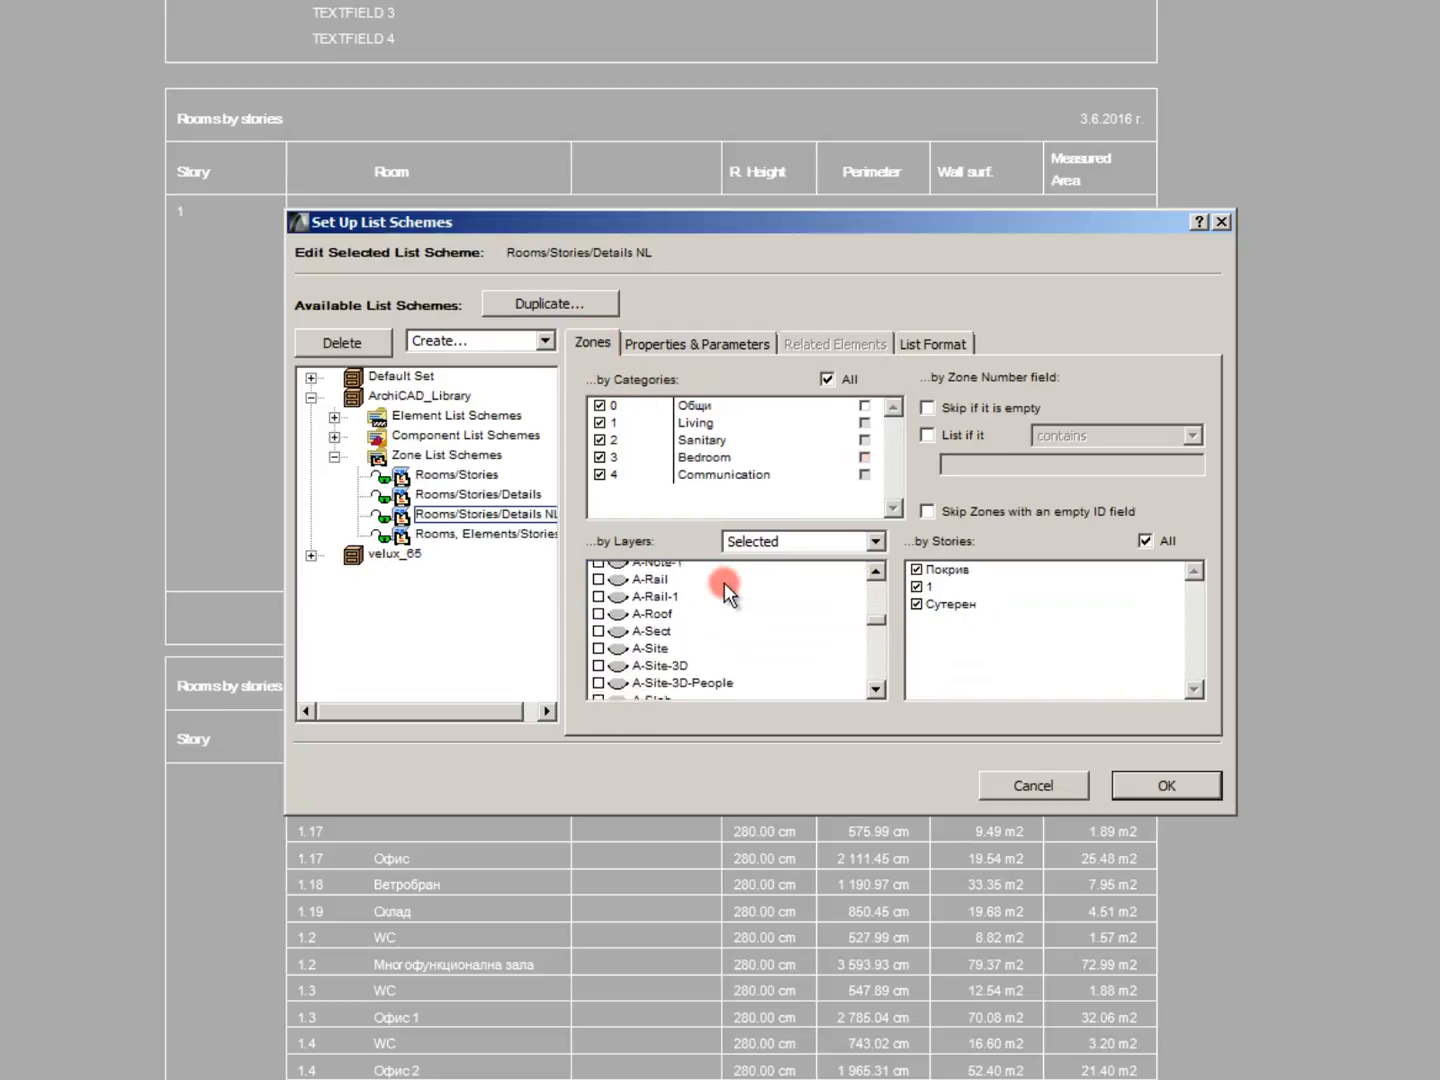
scroll(724, 581, down, 8)
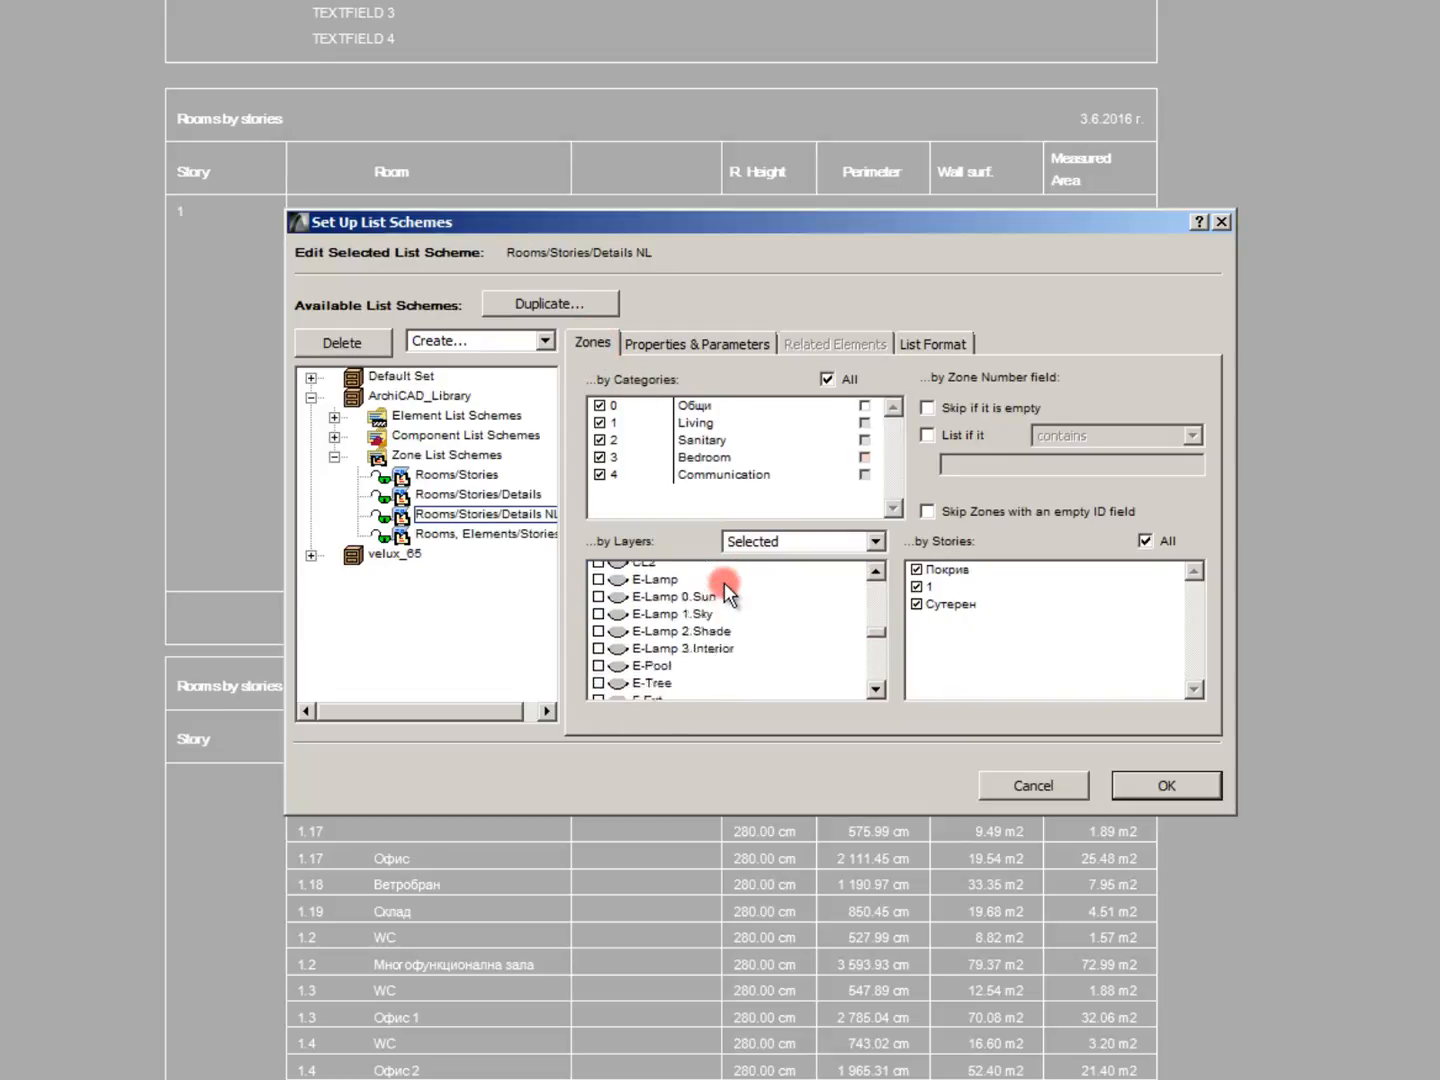
scroll(725, 582, down, 6)
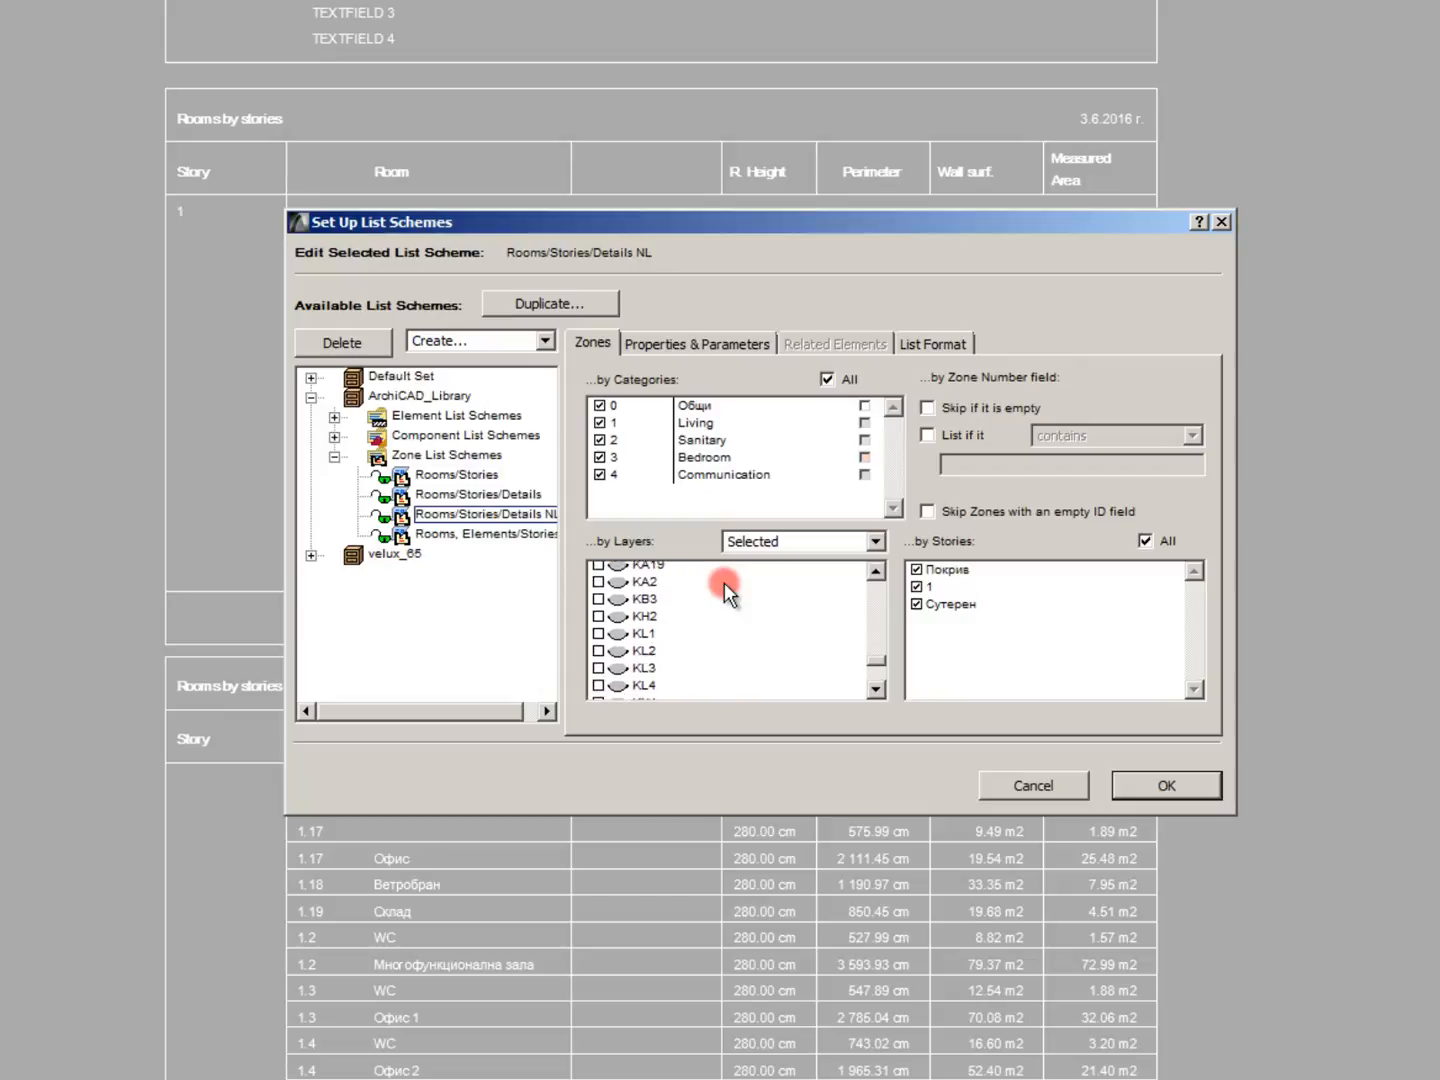
click(766, 538)
click(766, 541)
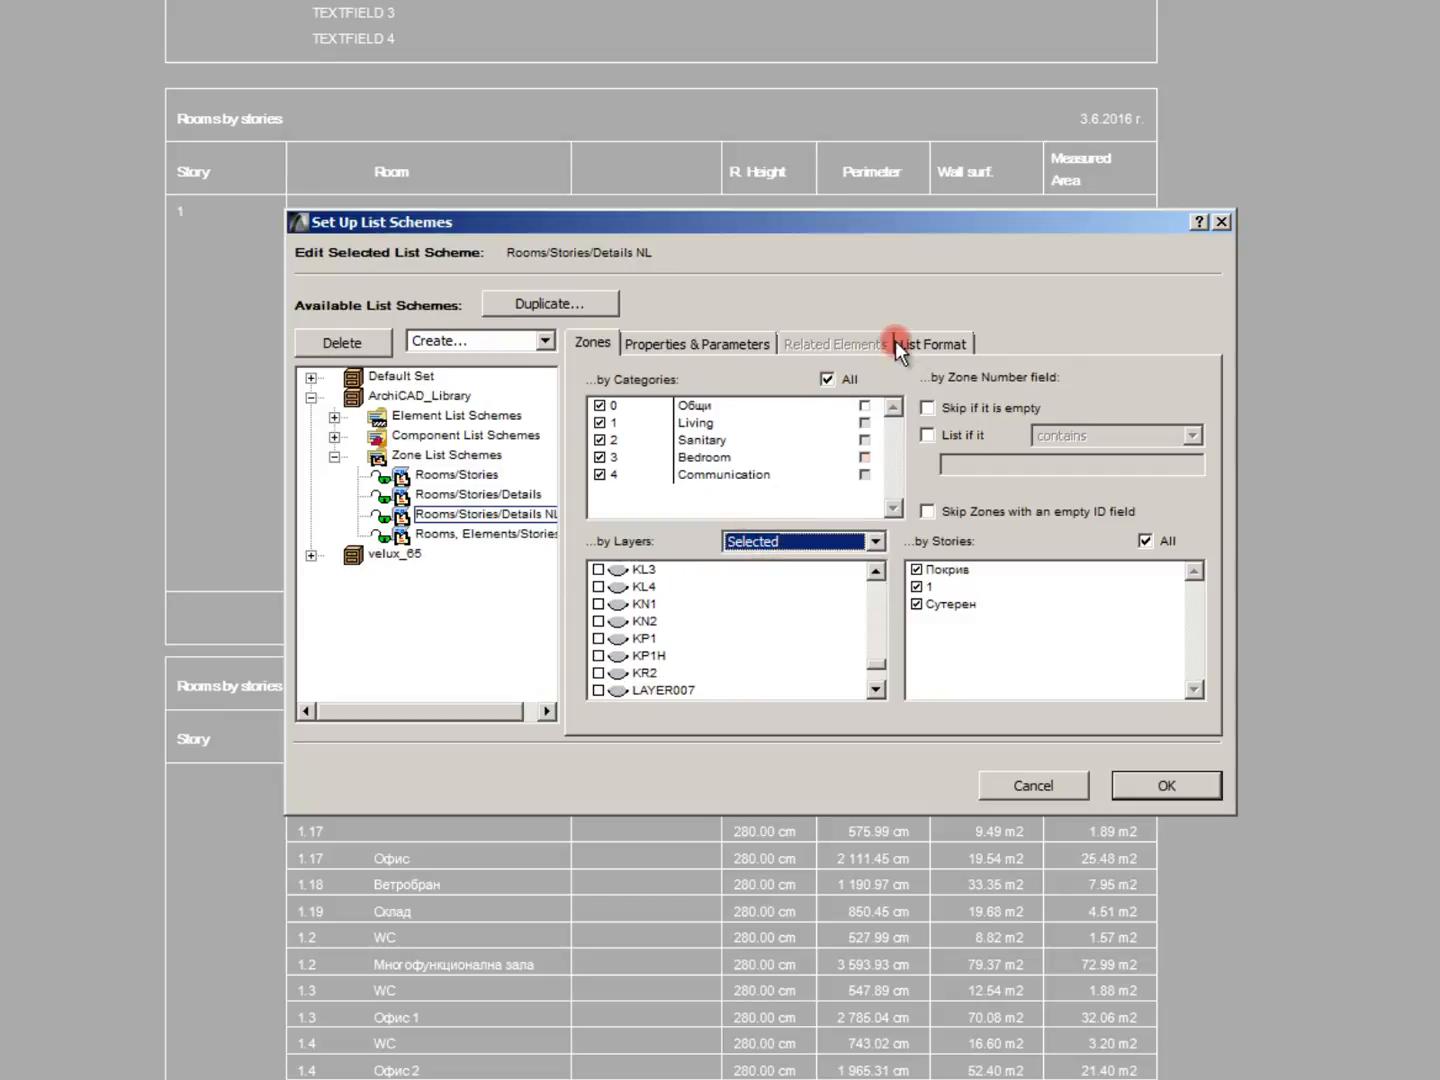
Step: Recheck the parameters and custom headers in the Rooms/Stories/Details NL list format and accept the scheme setup
click(933, 342)
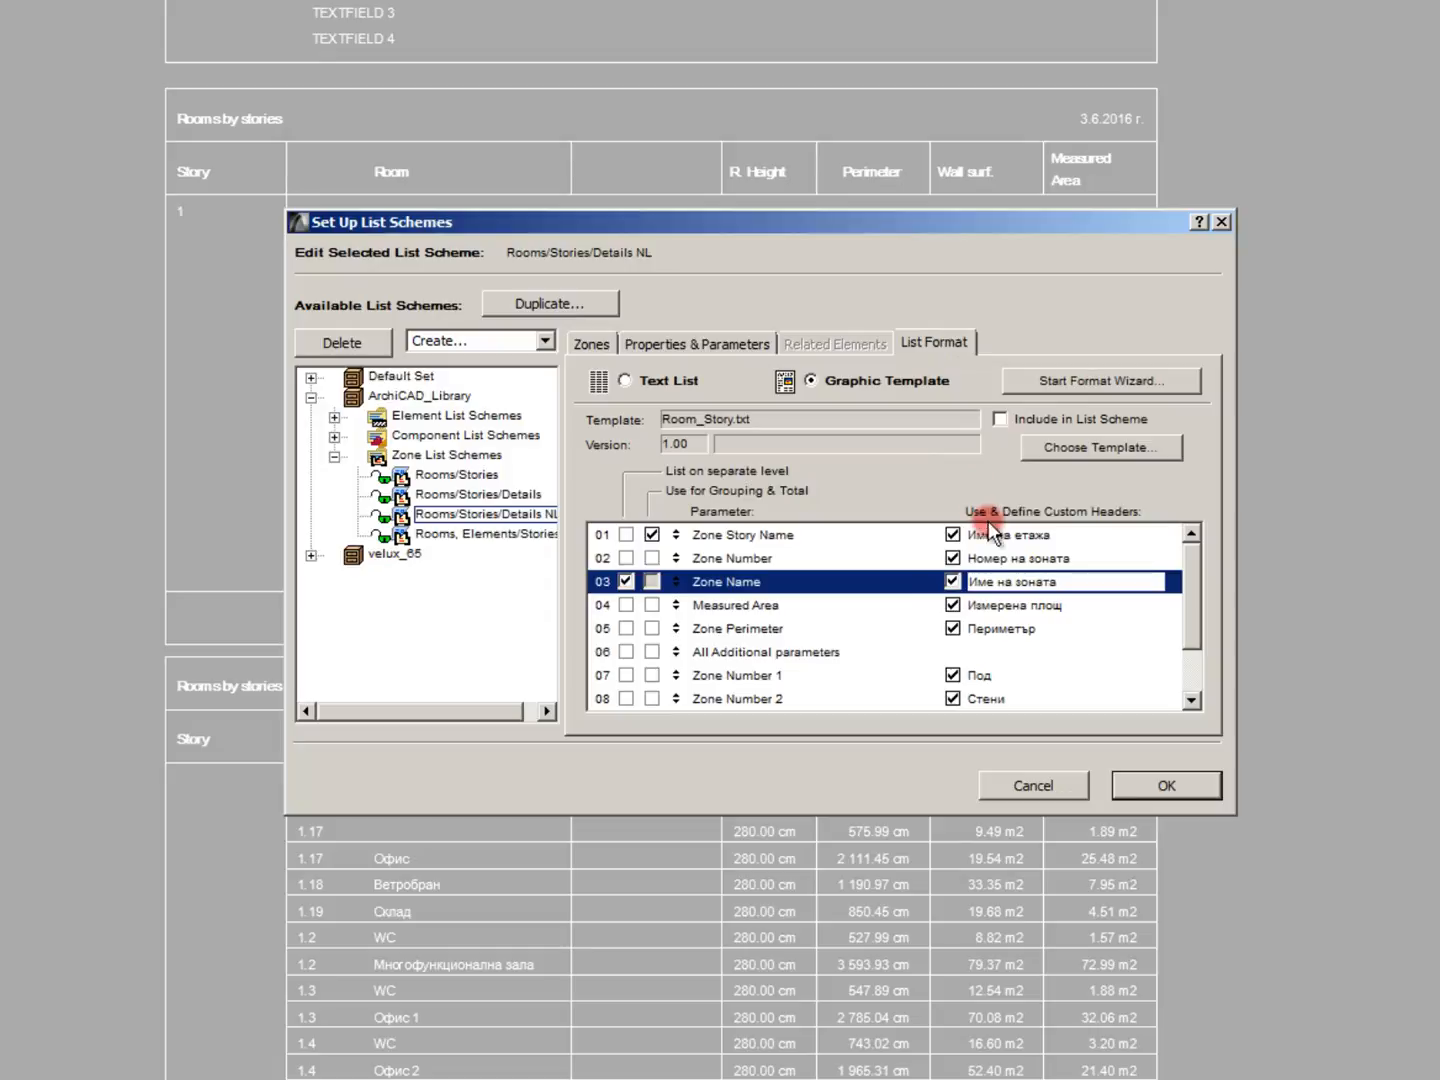
click(740, 602)
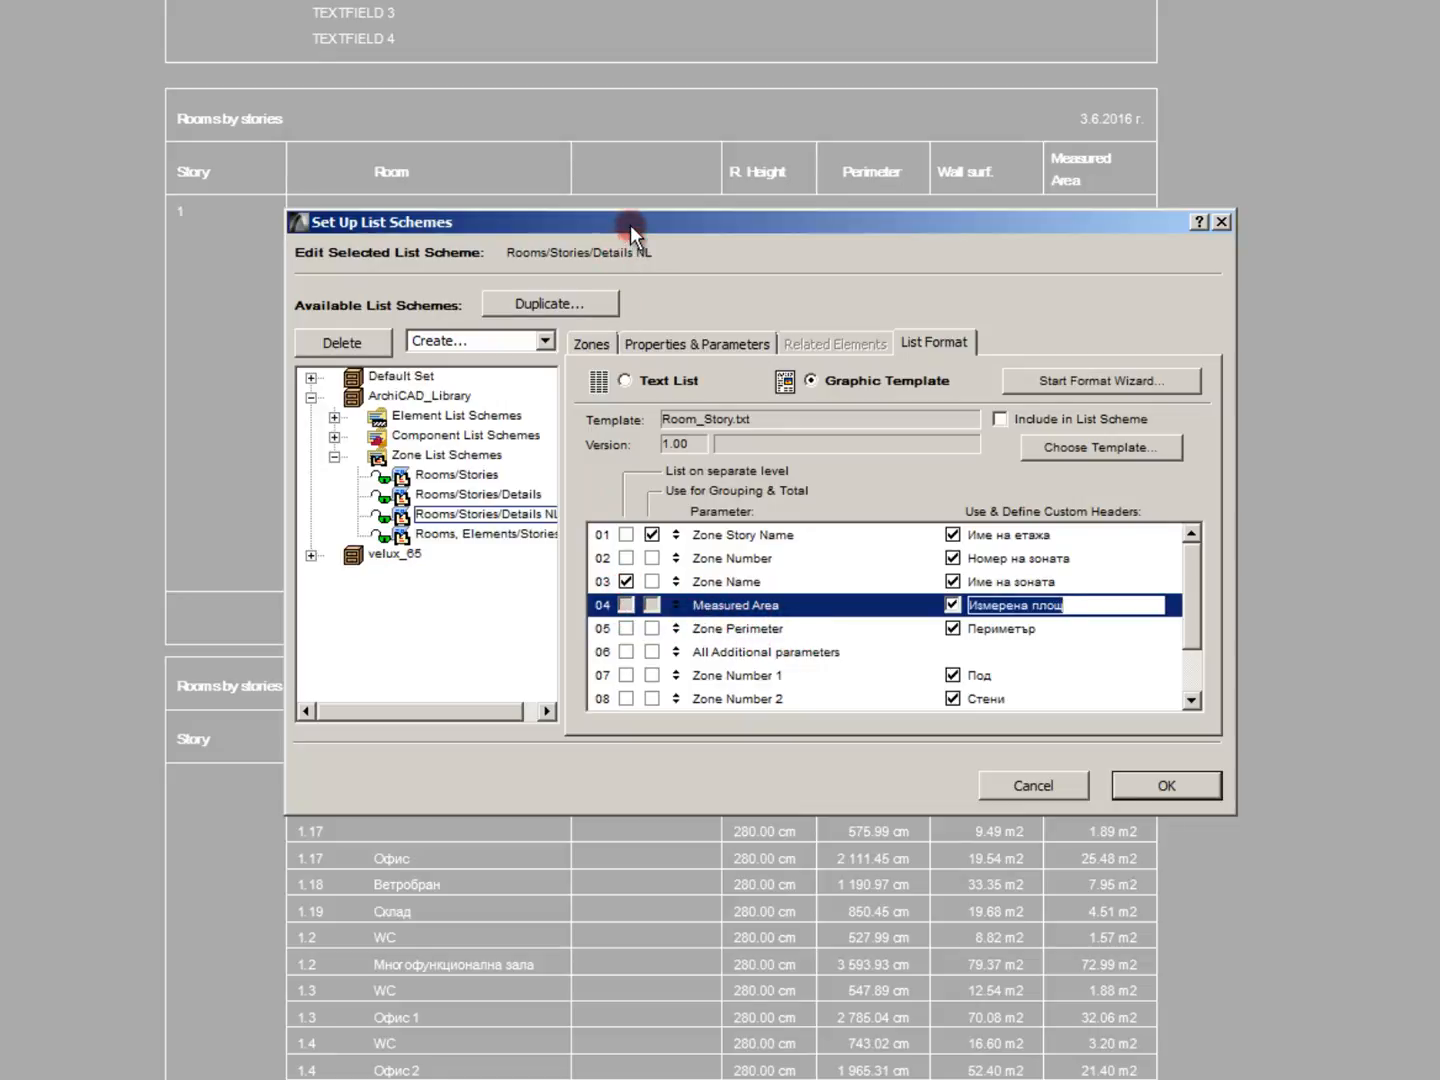
drag(630, 225, 726, 286)
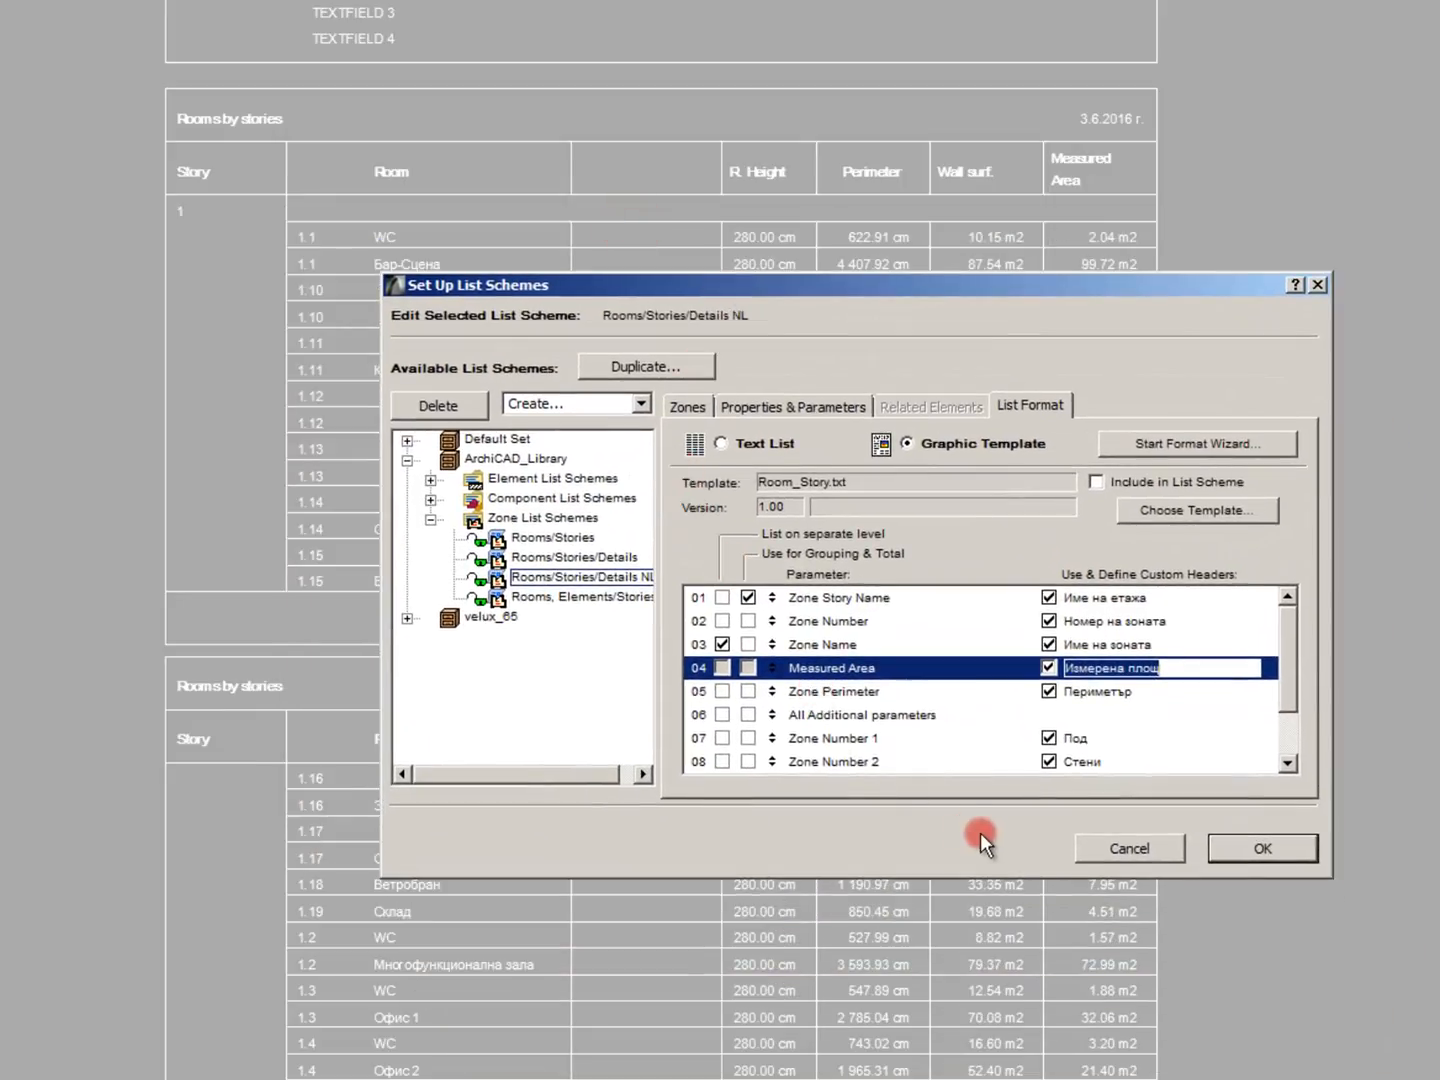
click(1225, 845)
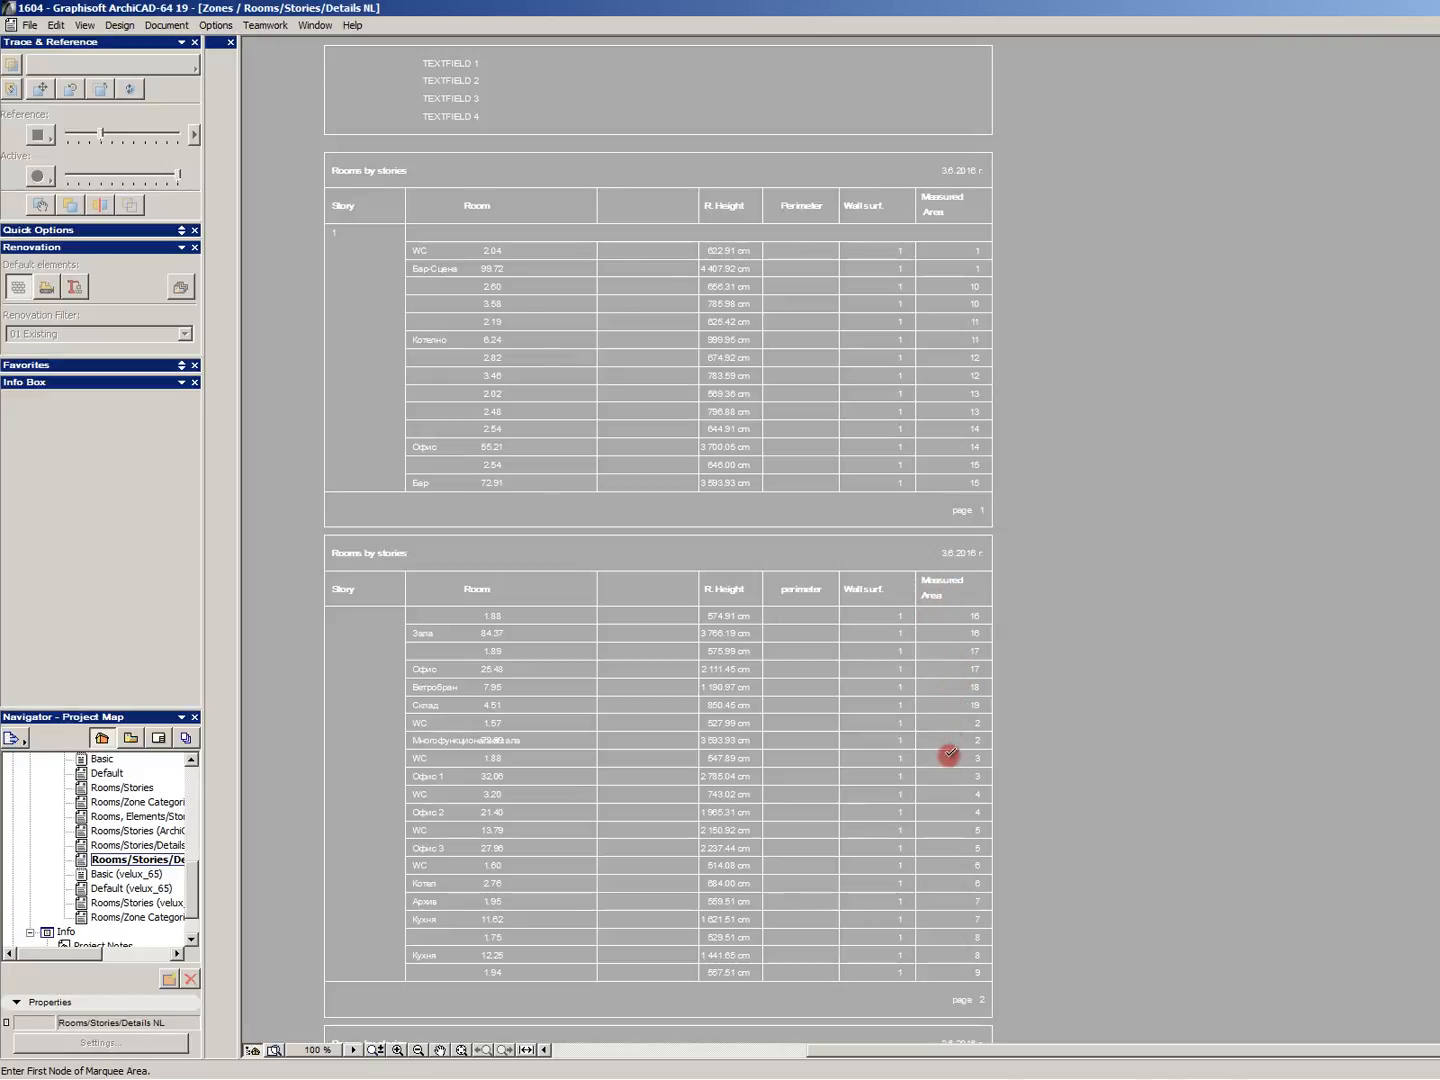
Step: Examine the room rows and columns on the pages of the Rooms/Stories/Details NL list
scroll(893, 537, down, 1)
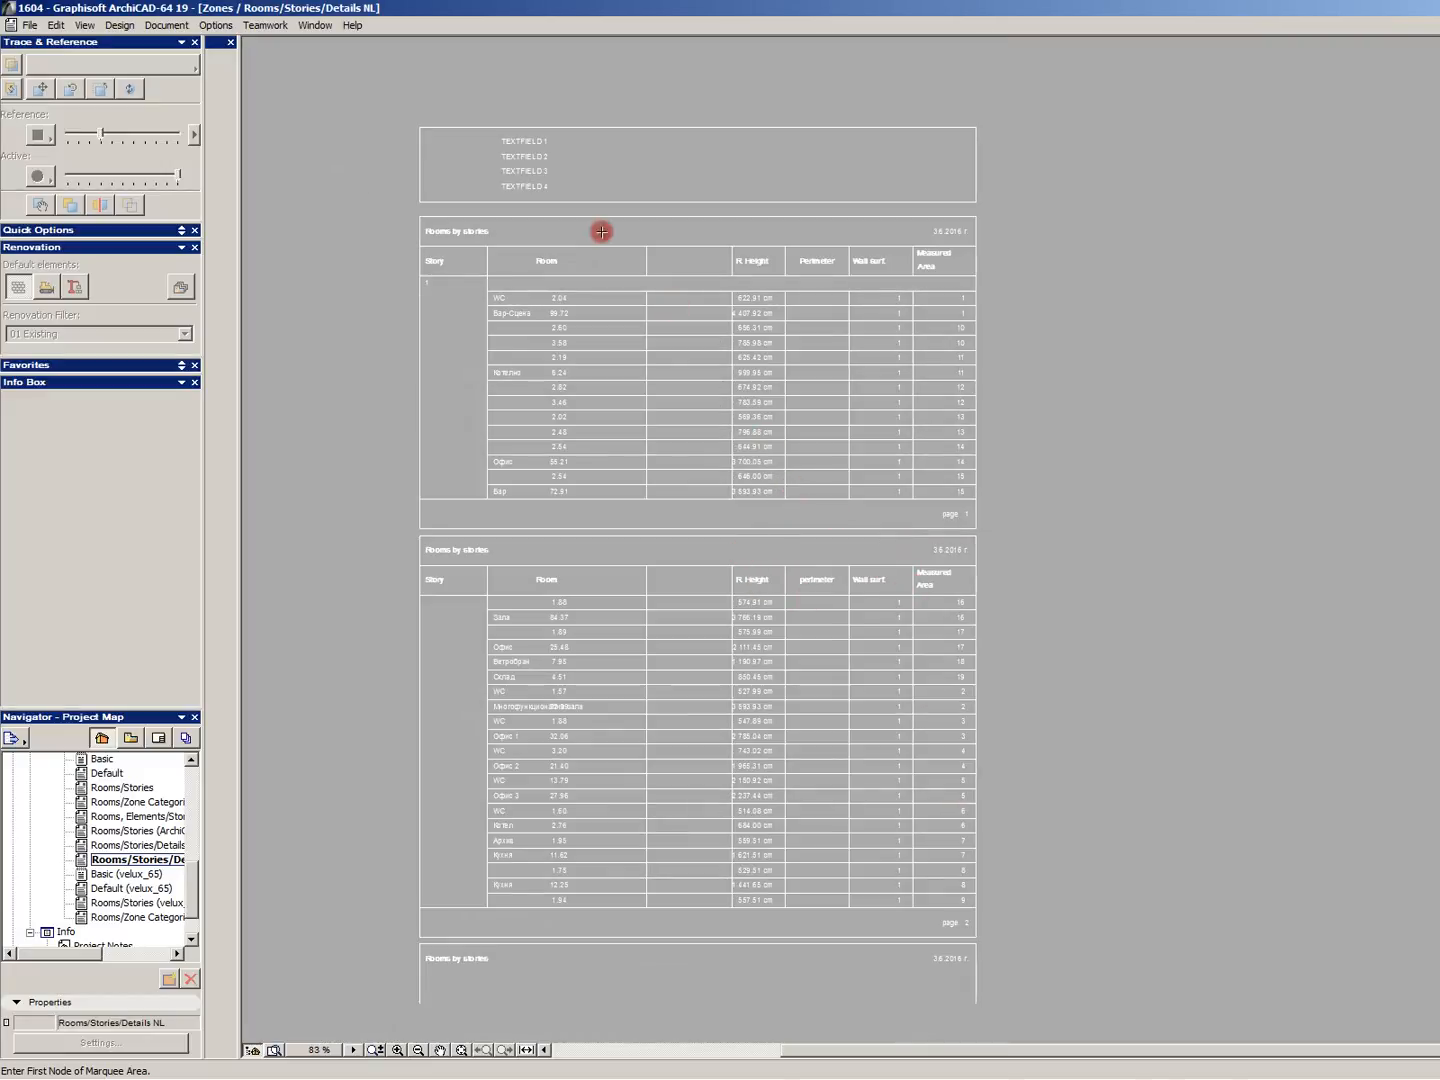
scroll(601, 230, down, 3)
scroll(626, 408, up, 1)
scroll(640, 515, up, 3)
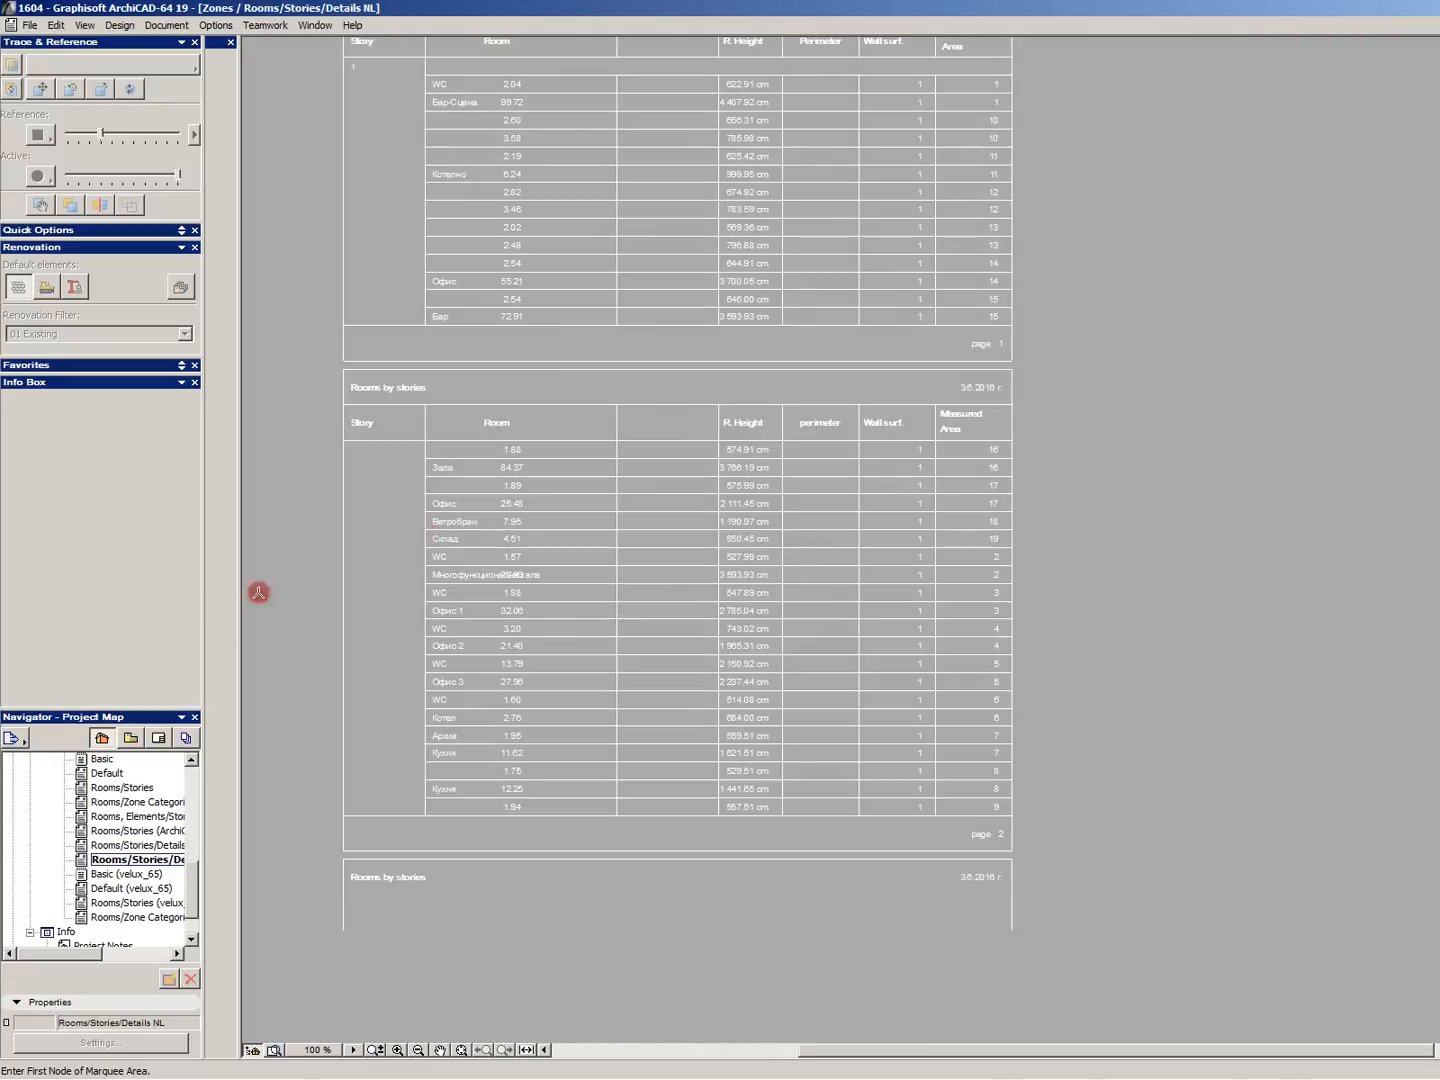
Step: Generate the Rooms/Stories/Details list and the ArchiCAD_Library Rooms/Stories list to compare their room data
double_click(144, 848)
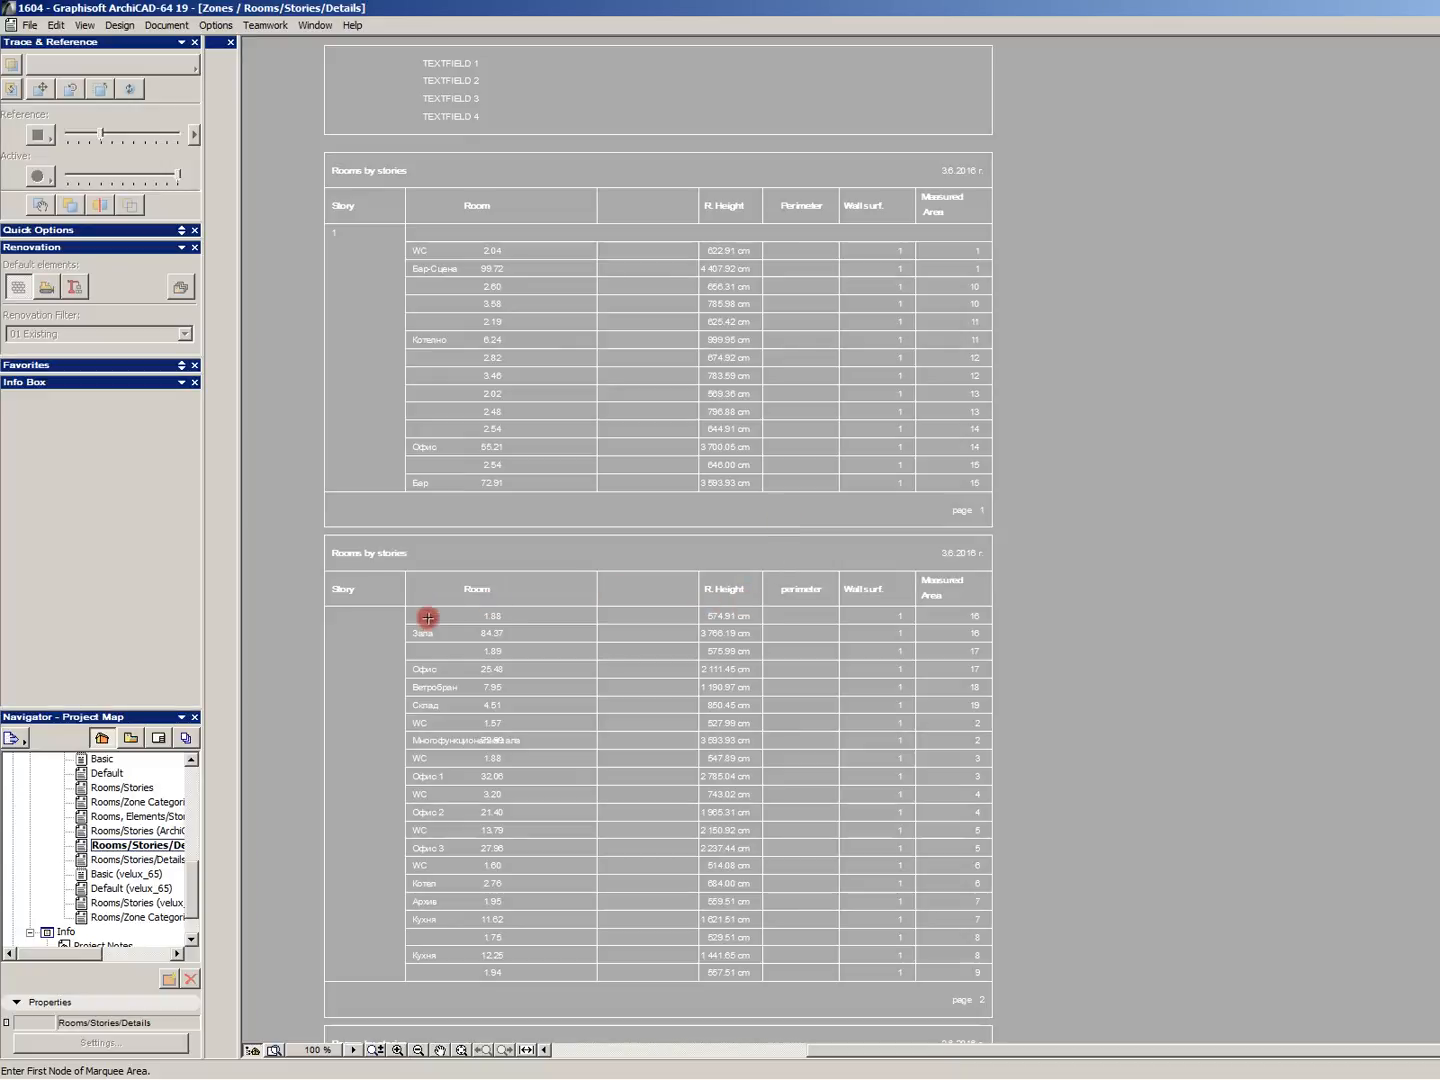
double_click(157, 834)
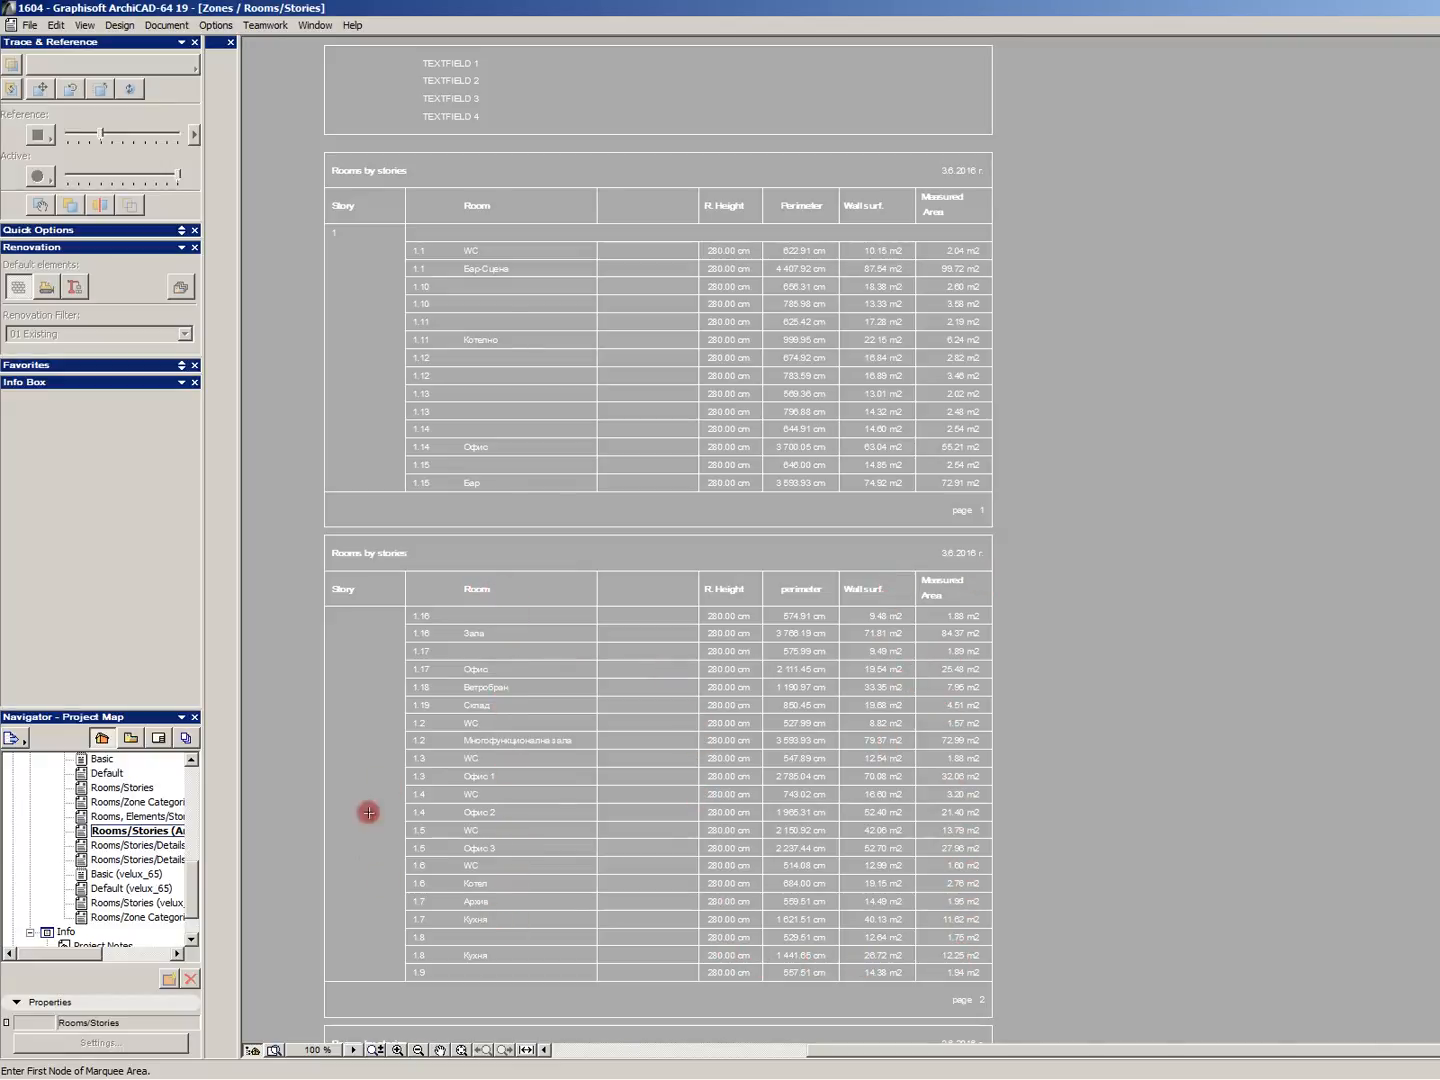
scroll(629, 211, down, 2)
scroll(629, 212, up, 1)
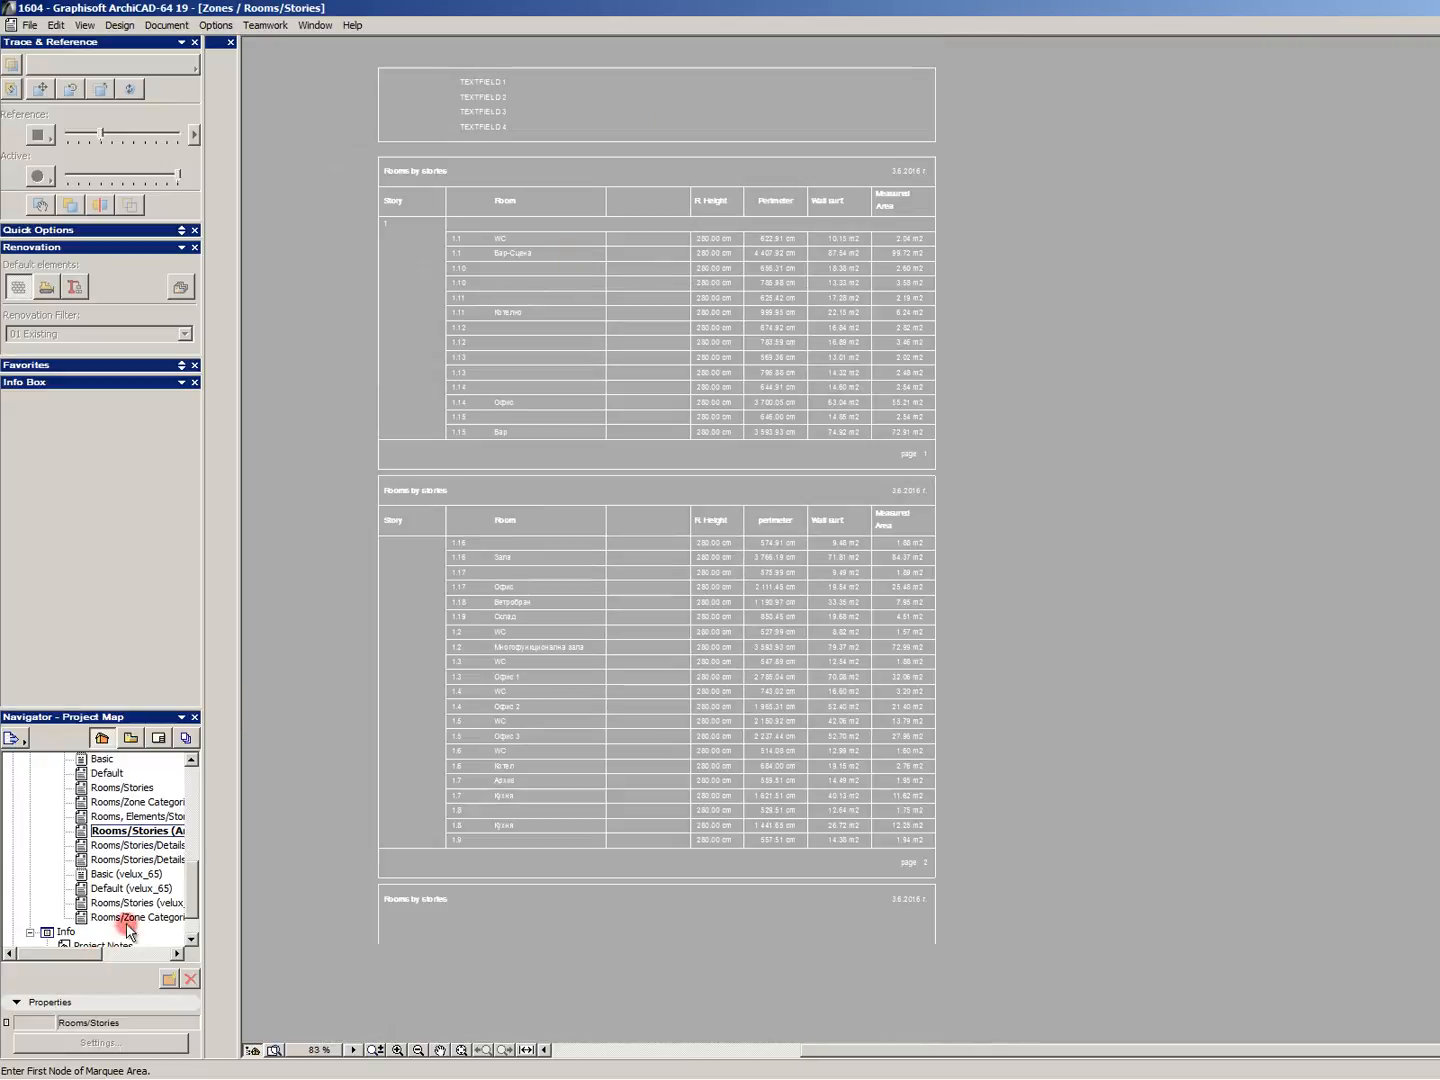
Step: Reopen the zone list scheme setup and delete the Rooms/Stories/Details NL scheme
click(111, 802)
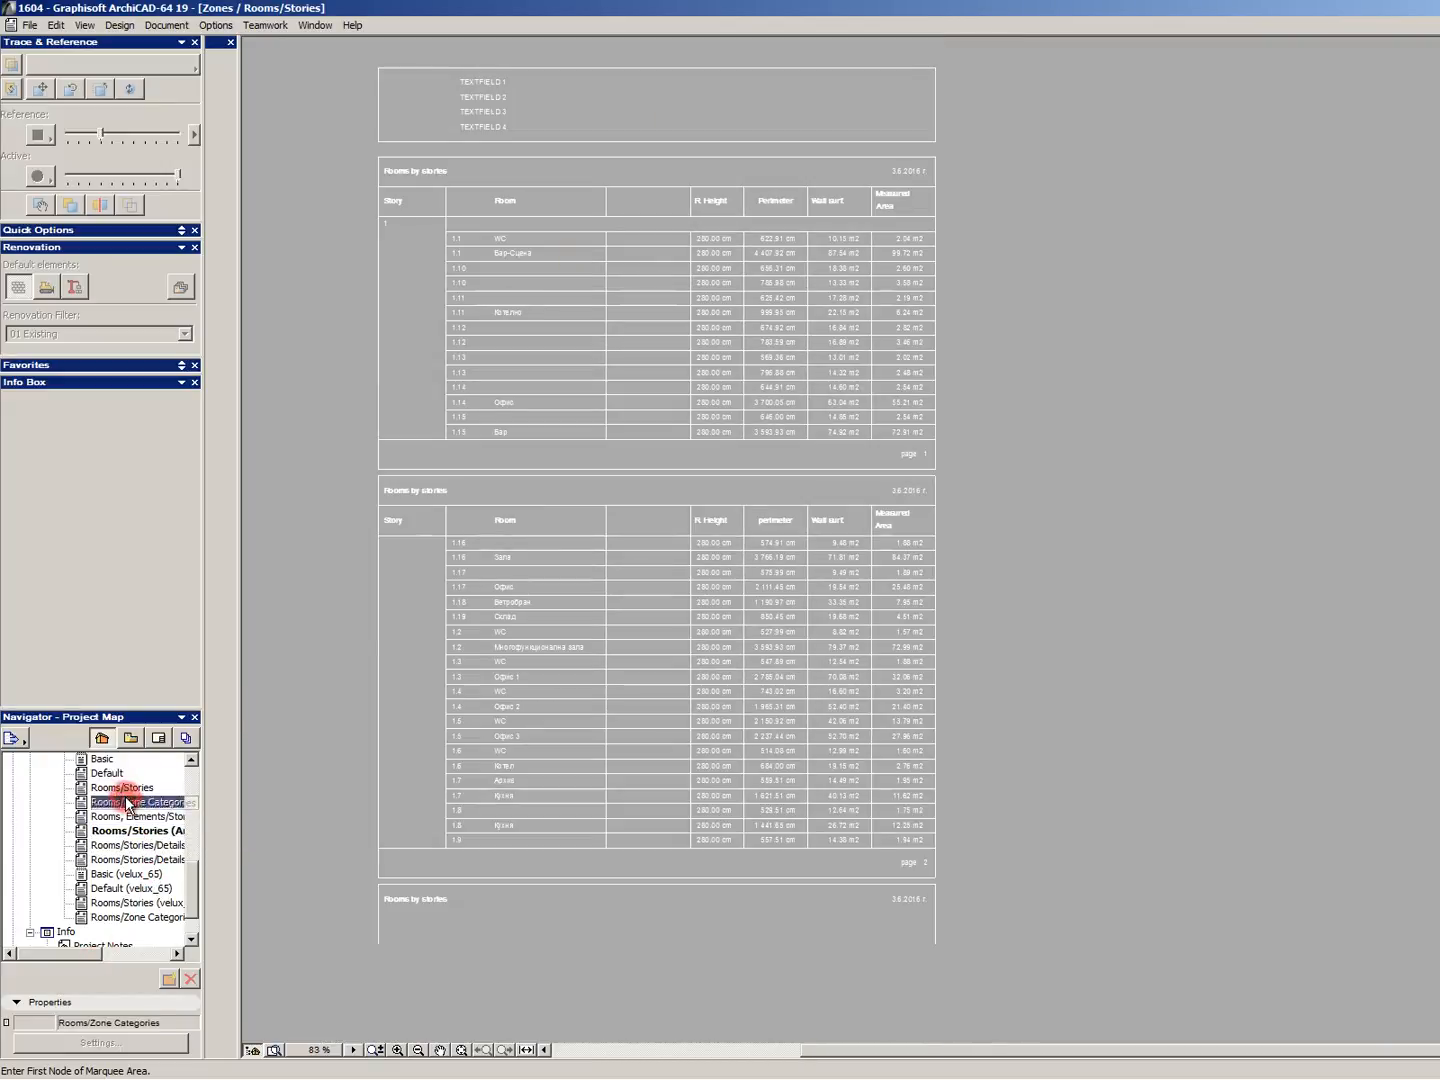
scroll(100, 841, up, 3)
click(87, 874)
click(149, 887)
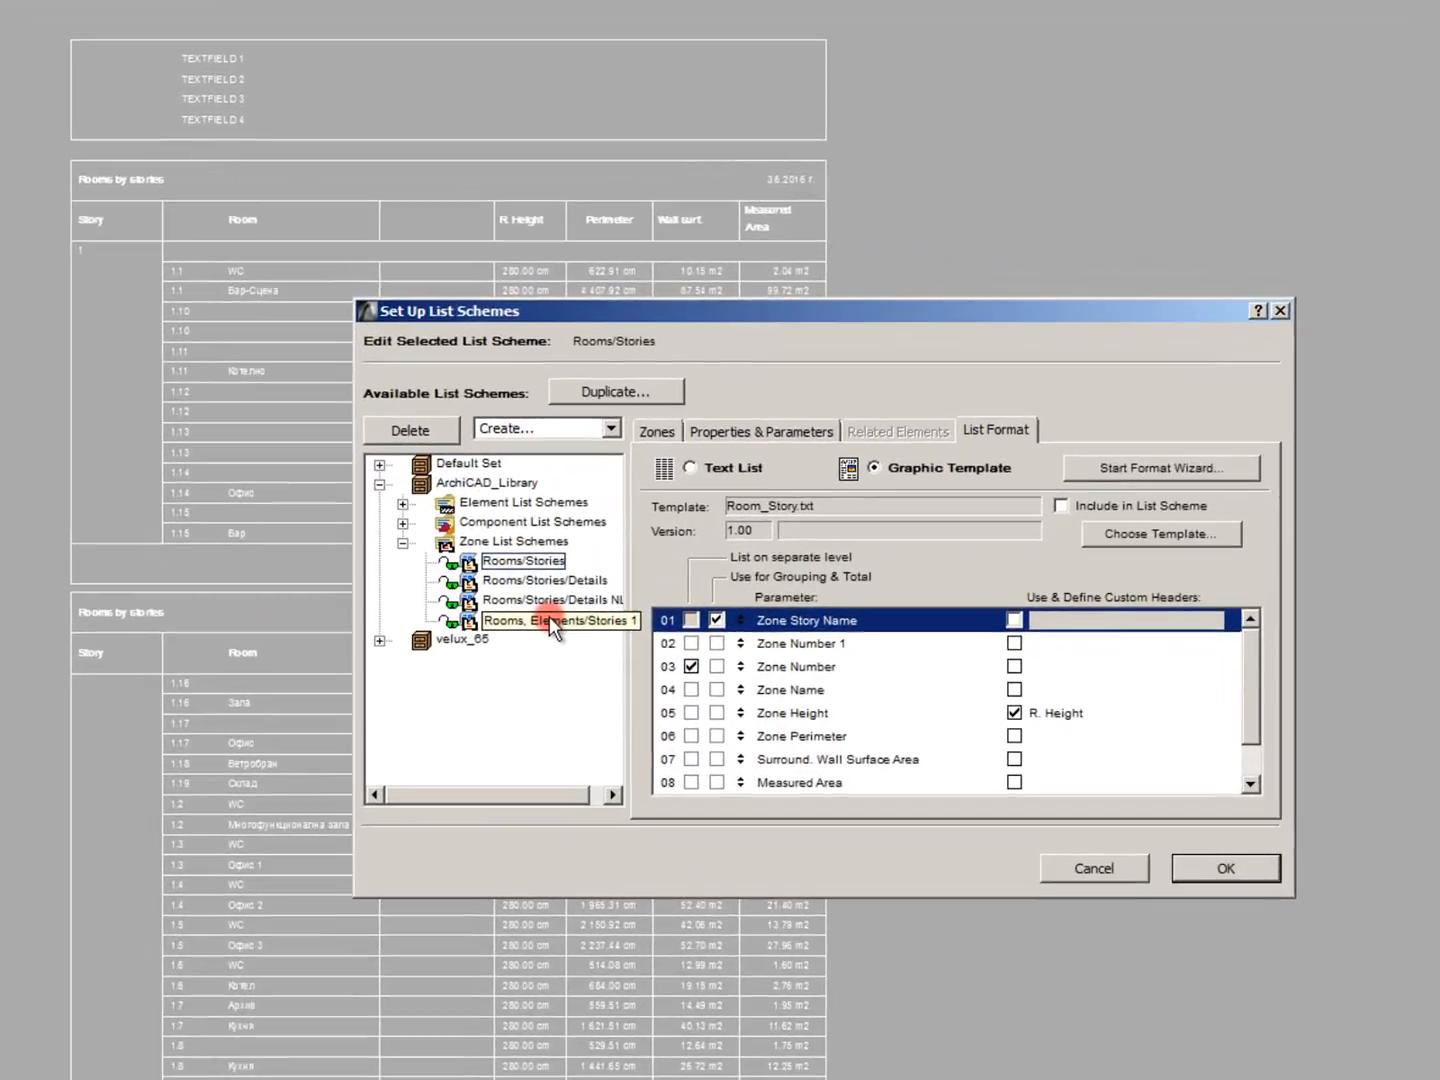
click(585, 600)
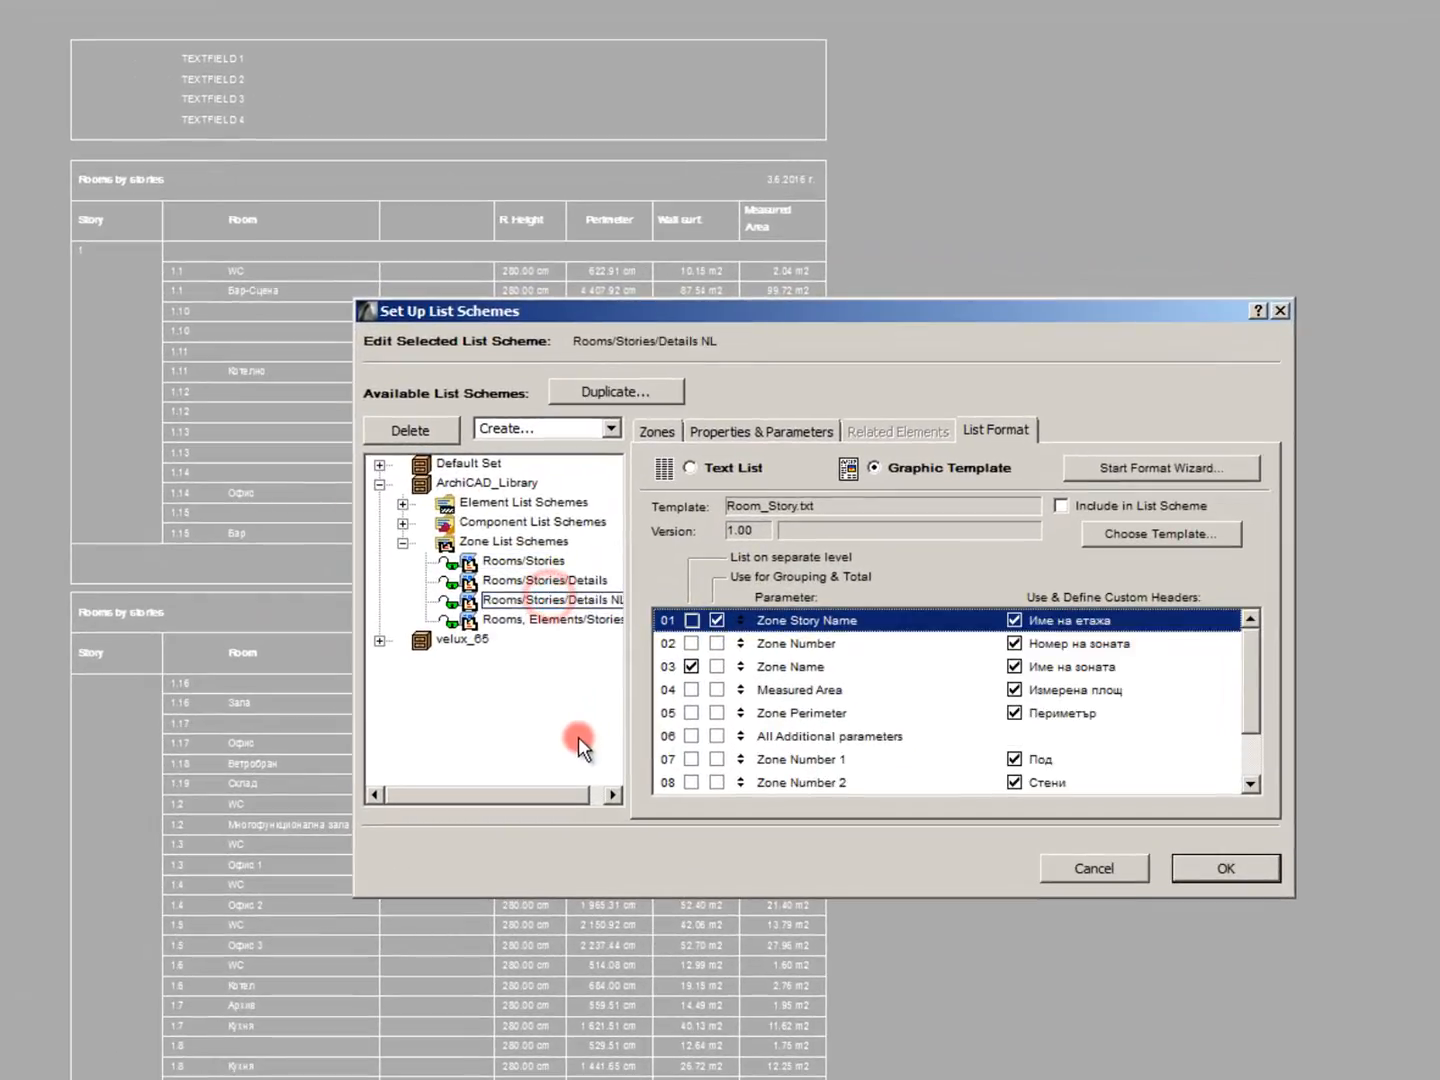
click(405, 432)
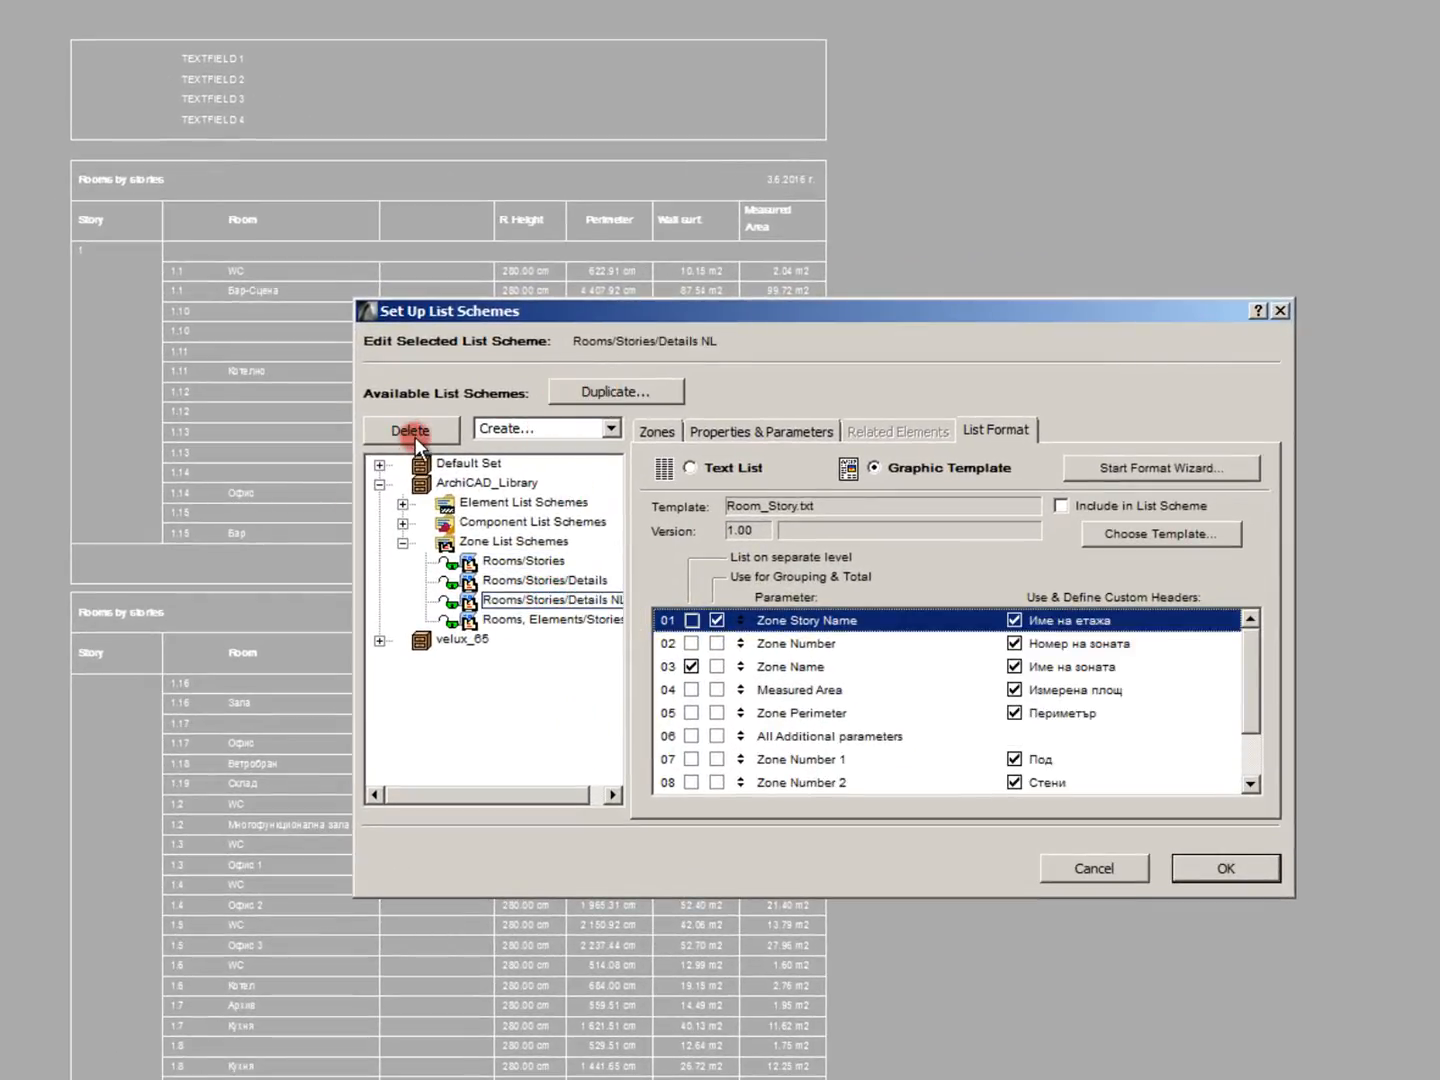
Step: Duplicate the Rooms/Stories zone list scheme under the name Rooms/Stories NL
click(490, 558)
click(625, 390)
drag(745, 453, 680, 459)
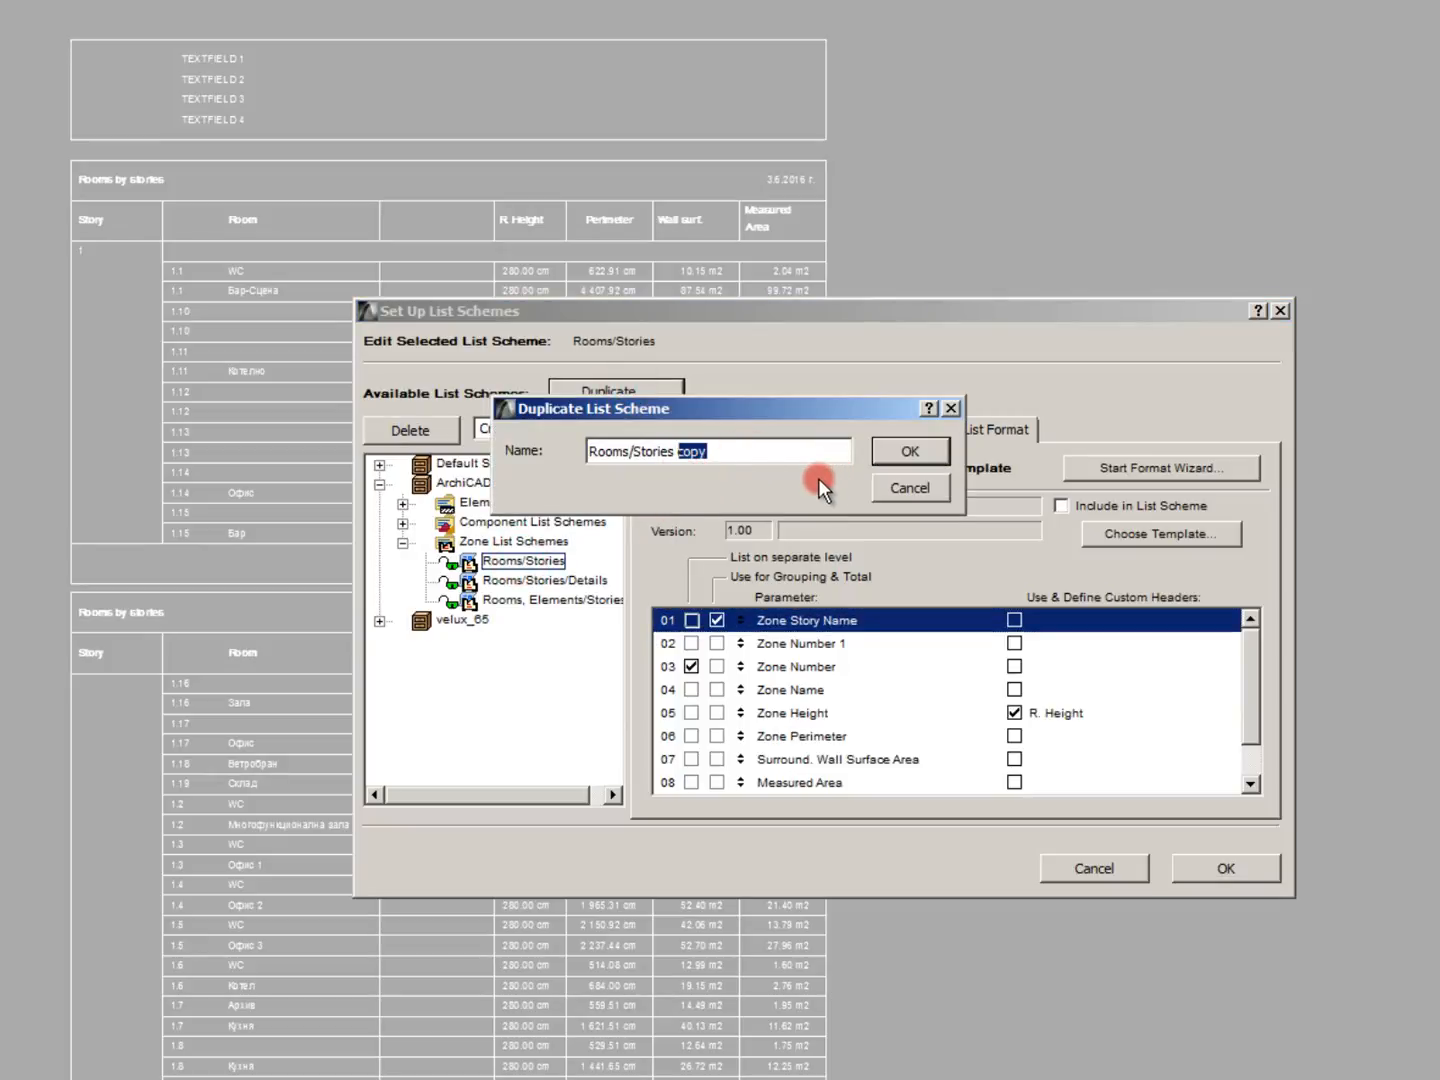
text(NL)
key(Return)
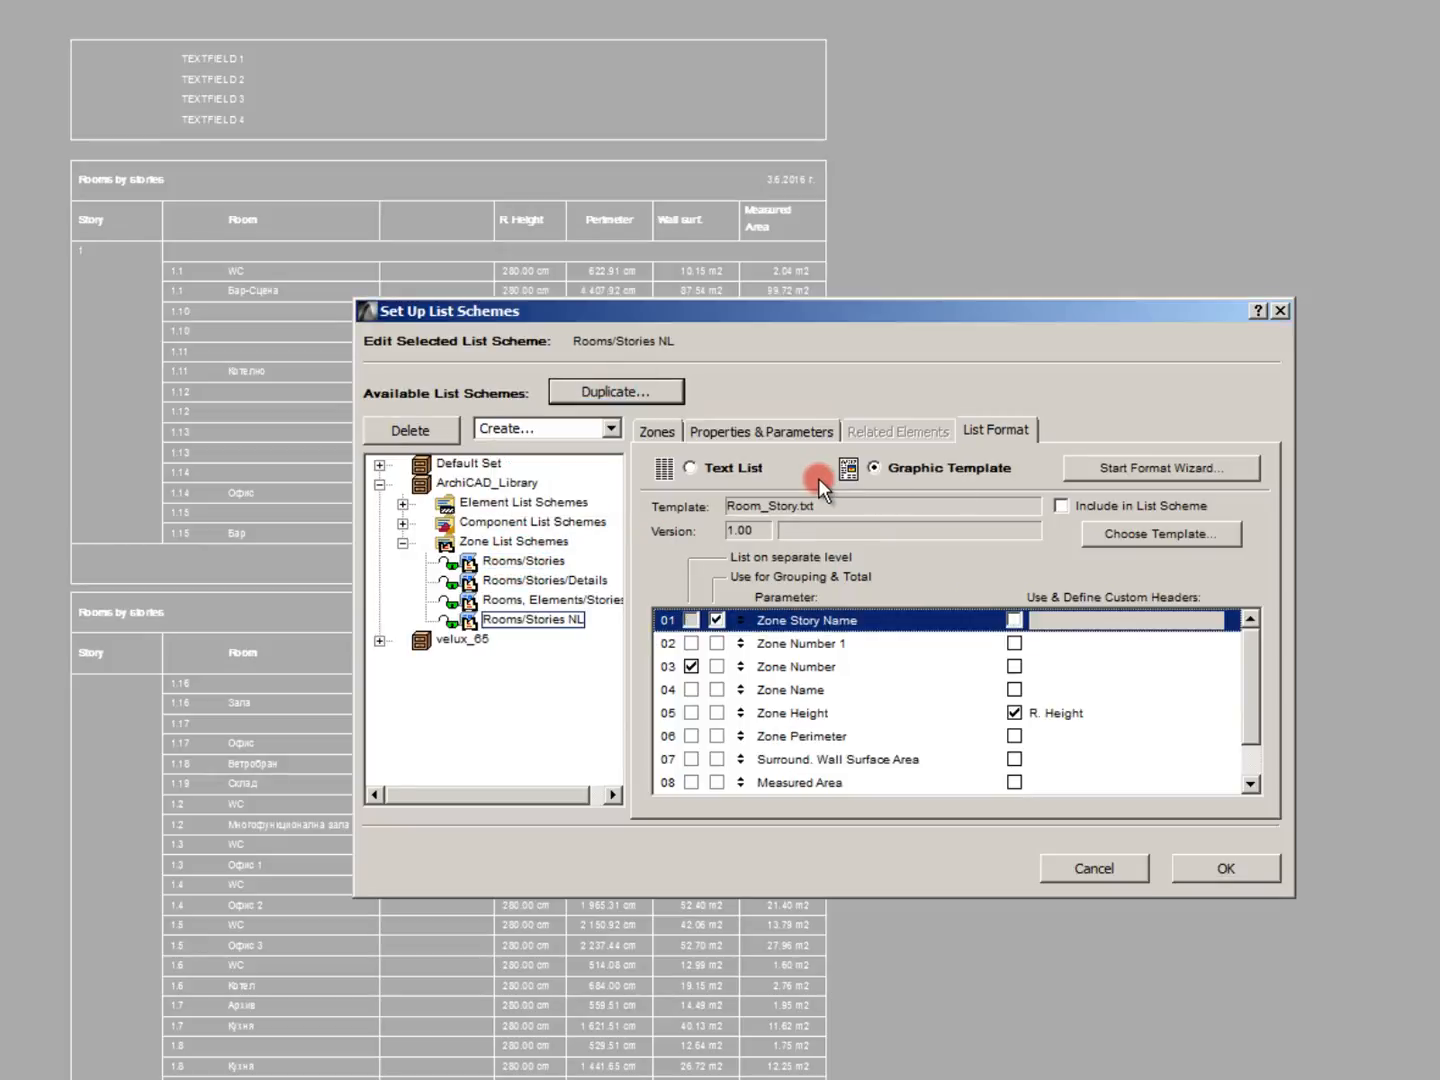
Step: Examine the order and options of the list format parameters in the Rooms/Stories NL scheme
click(849, 645)
click(850, 668)
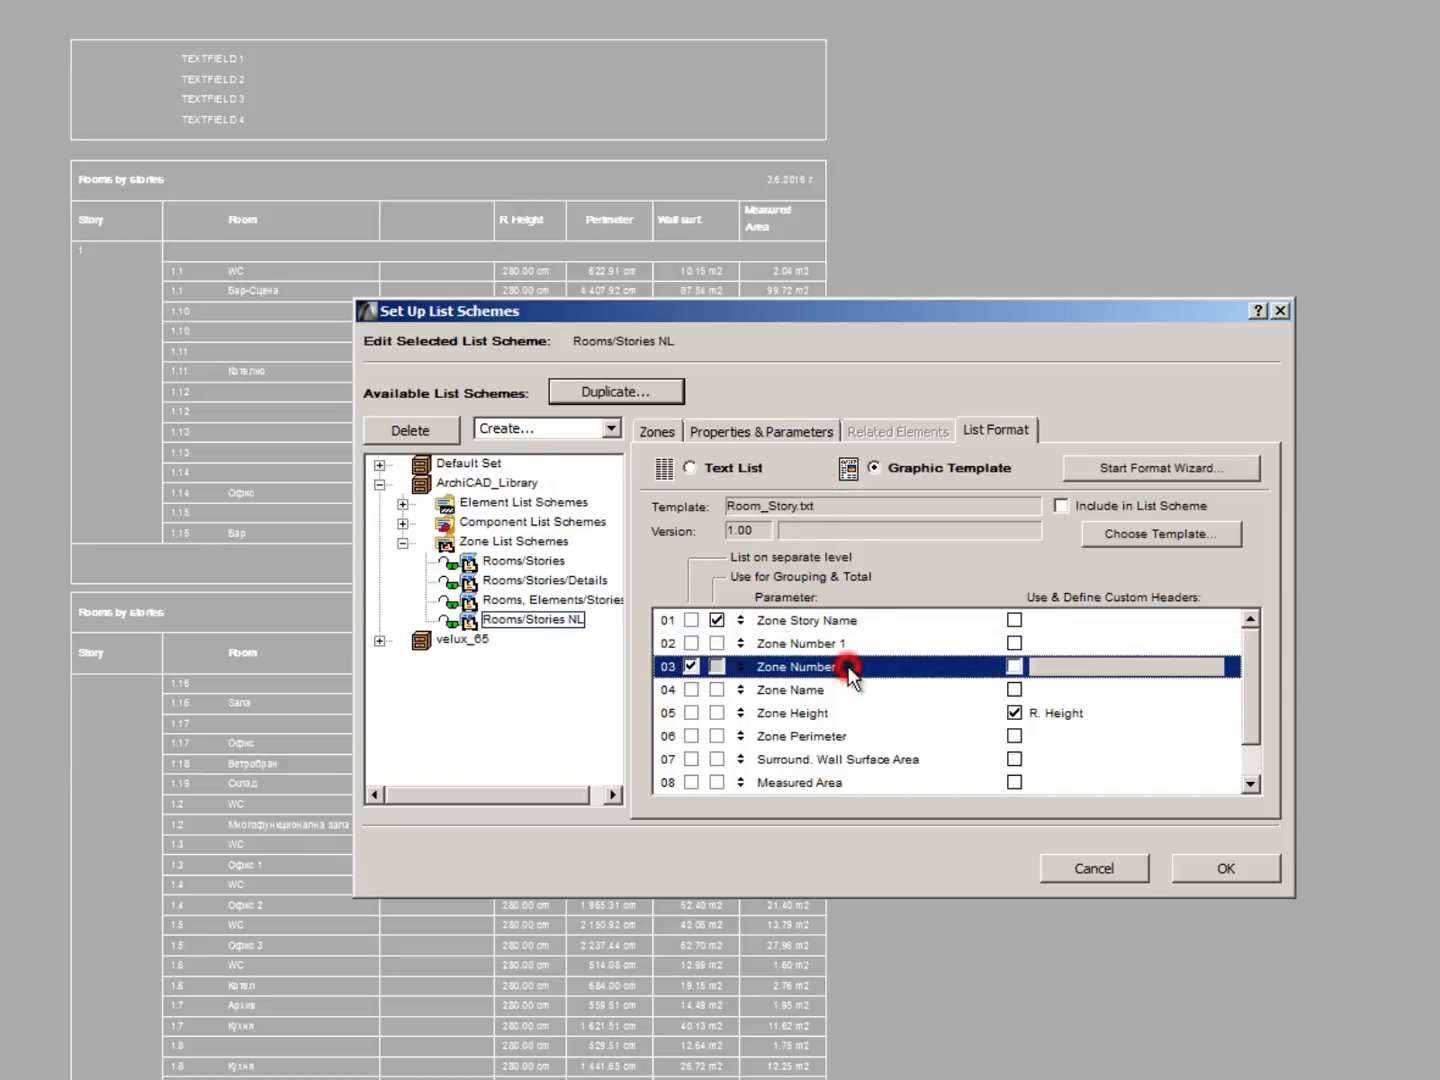
drag(721, 311, 688, 302)
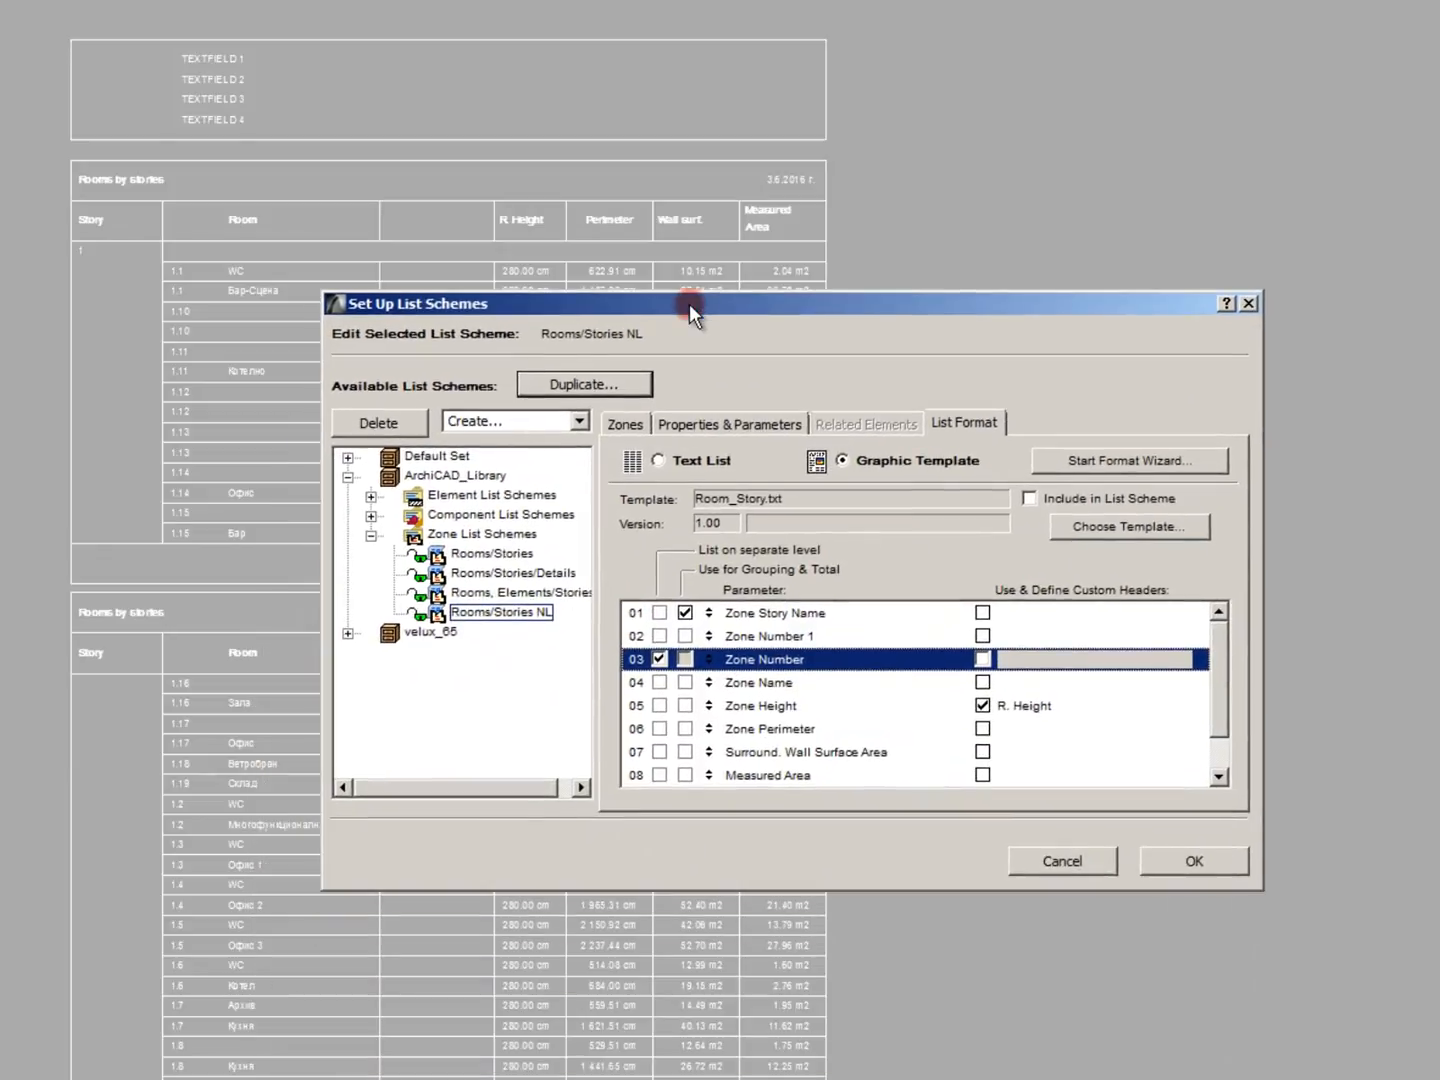
click(776, 672)
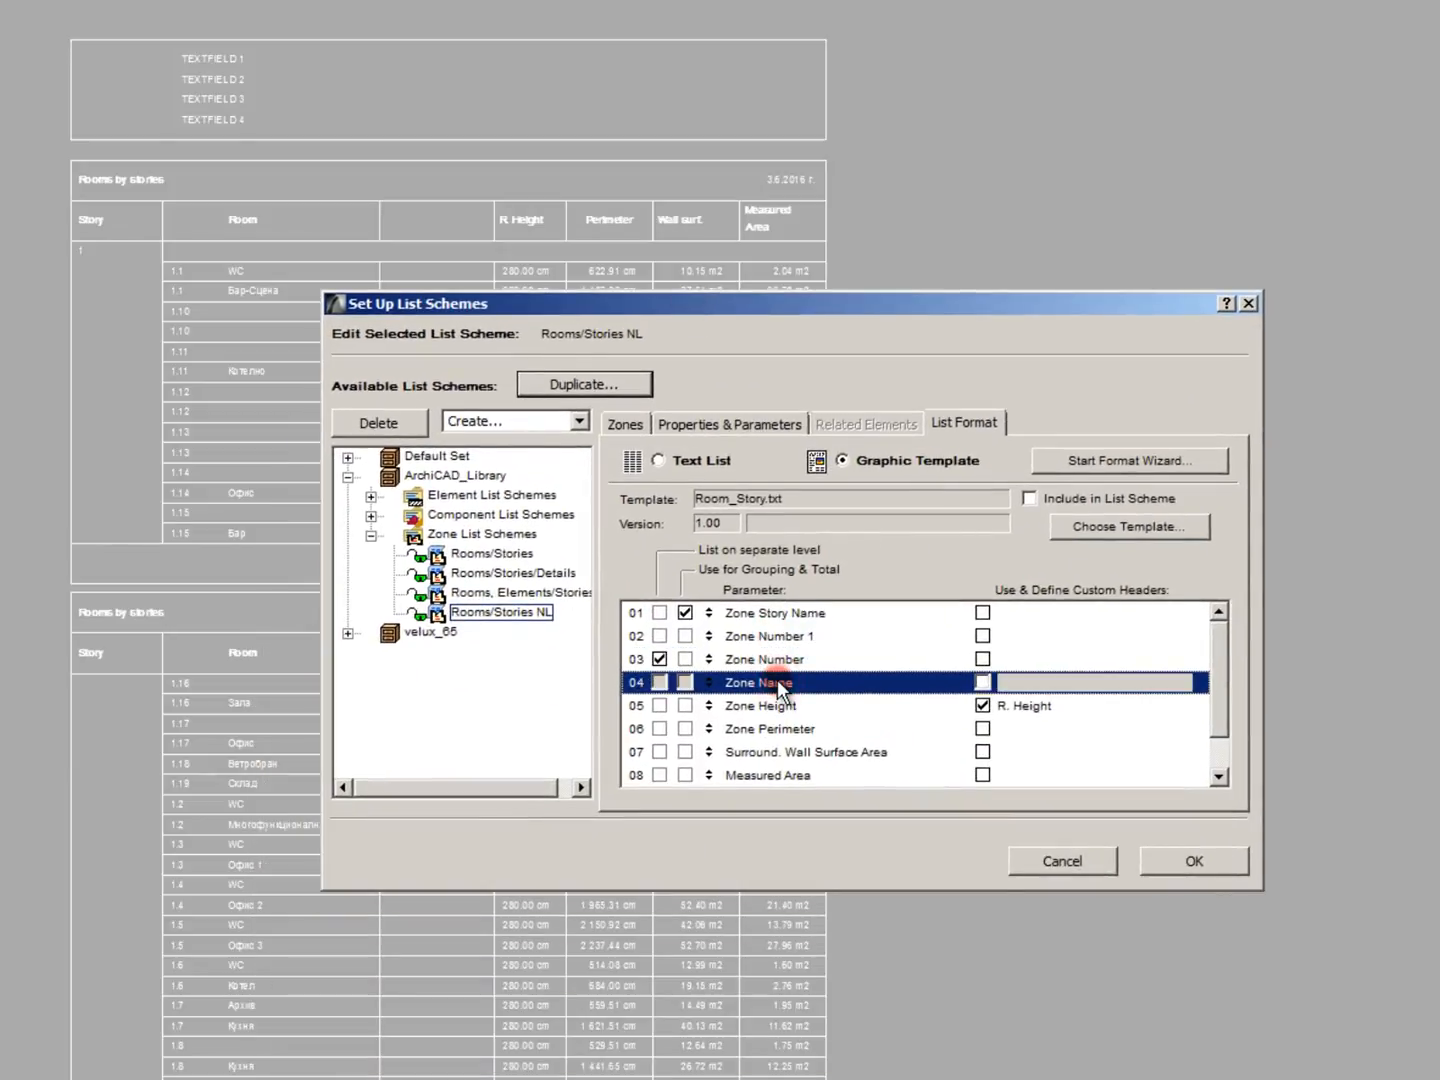
scroll(777, 679, down, 1)
scroll(778, 679, up, 1)
scroll(777, 655, down, 1)
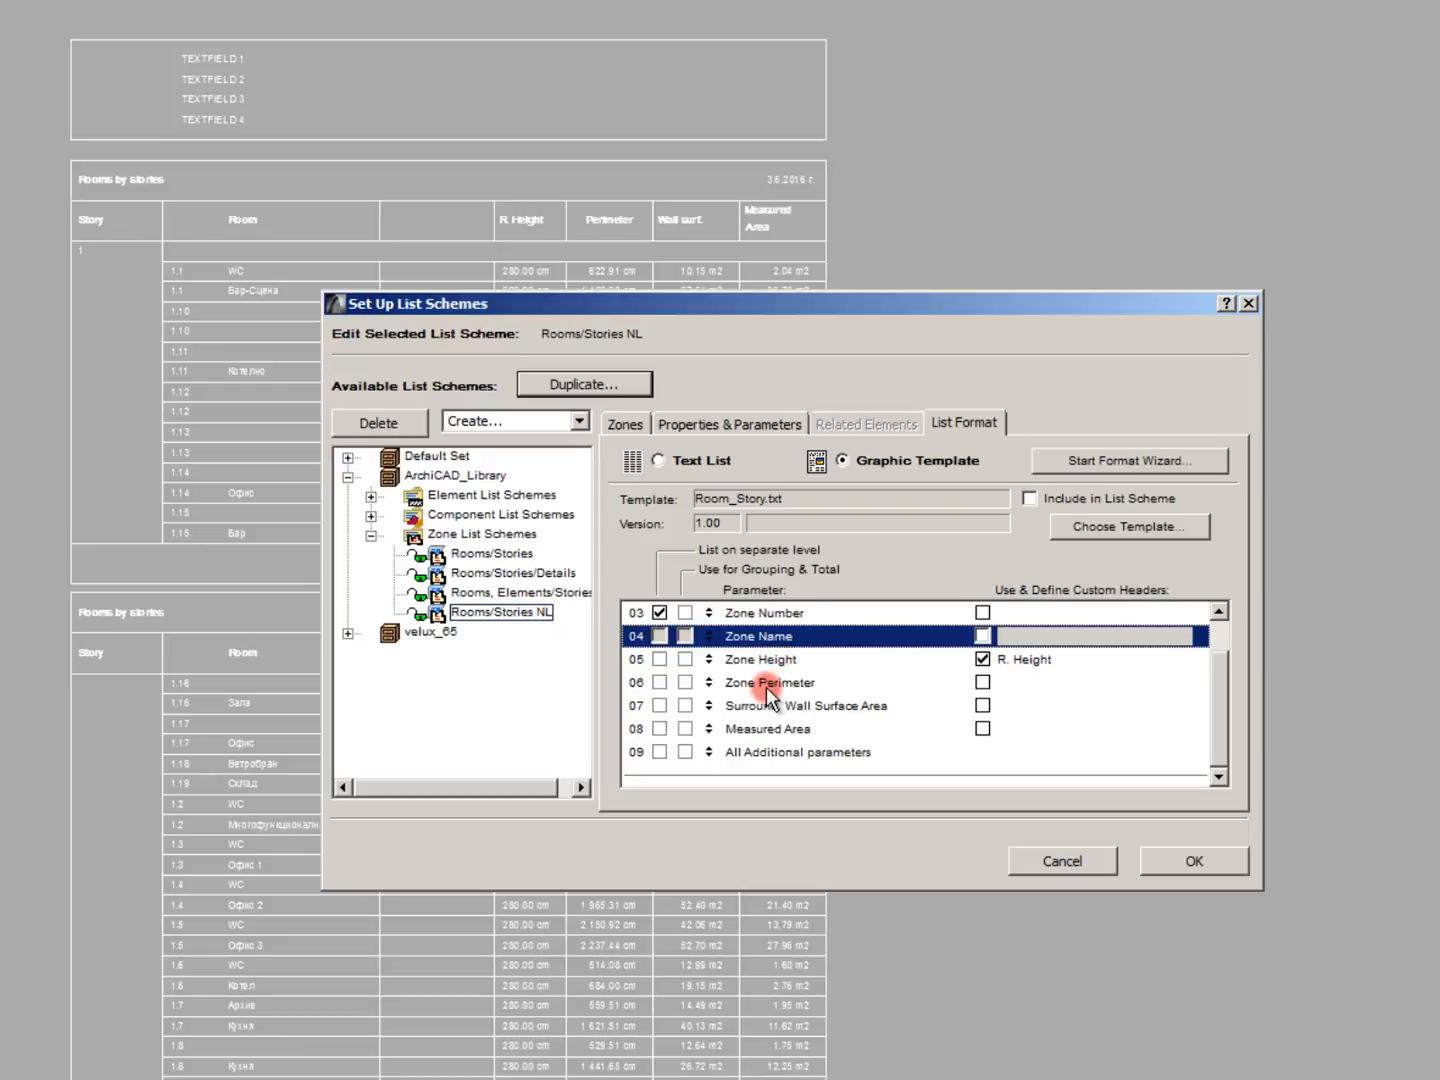
scroll(765, 666, up, 1)
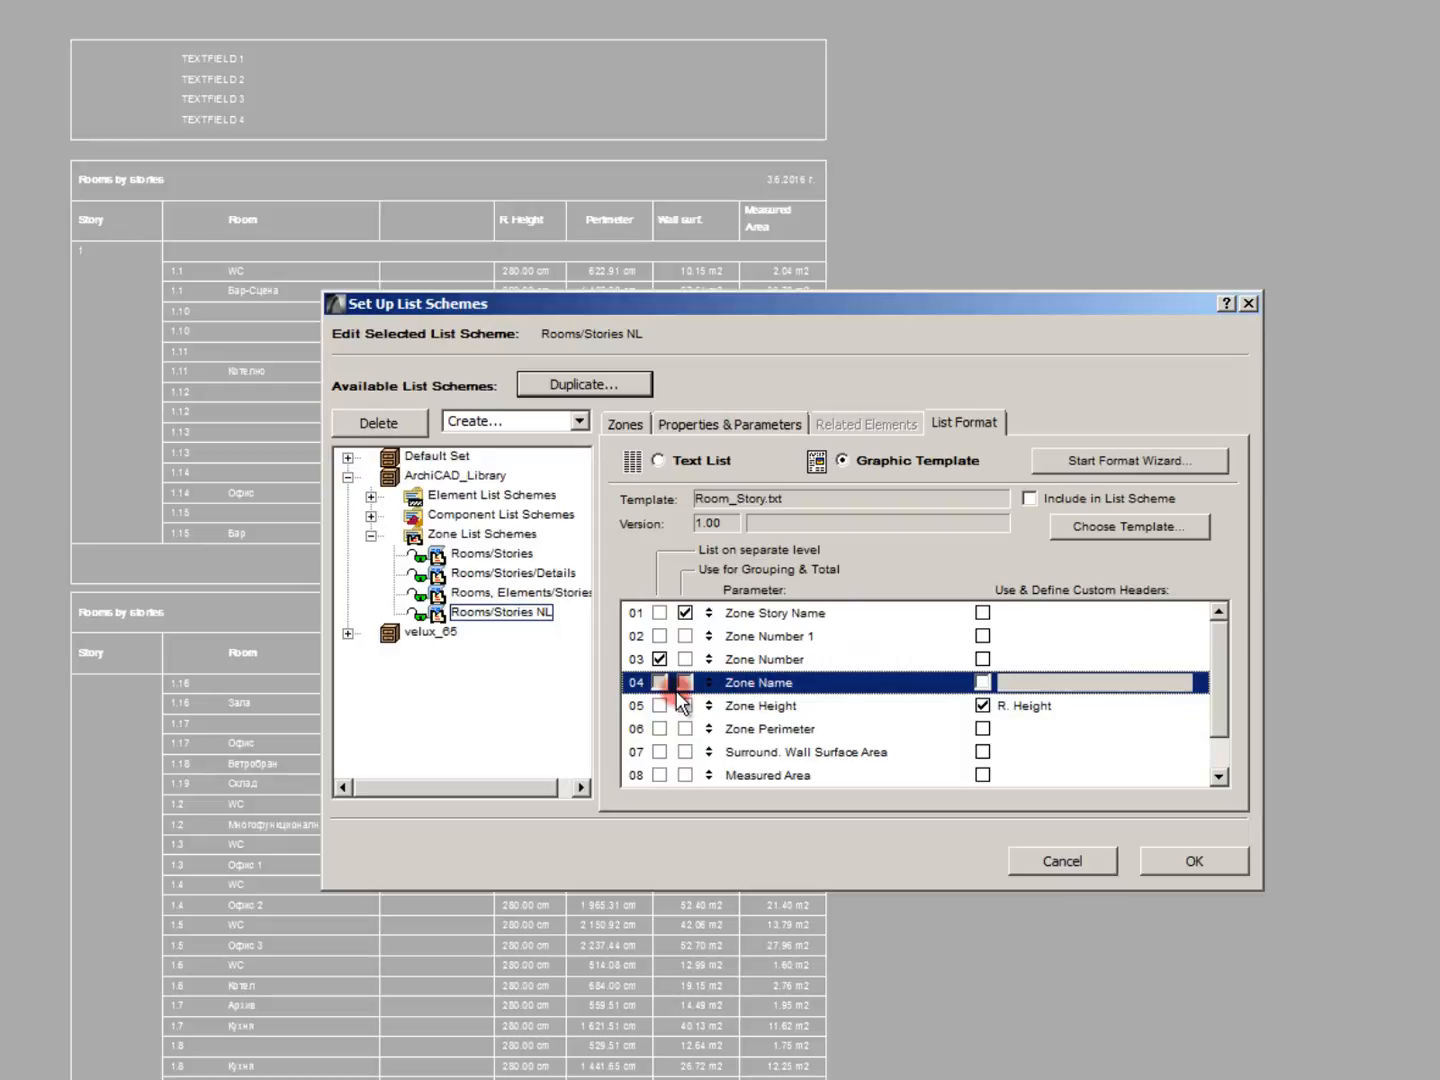
click(764, 687)
click(778, 639)
click(783, 661)
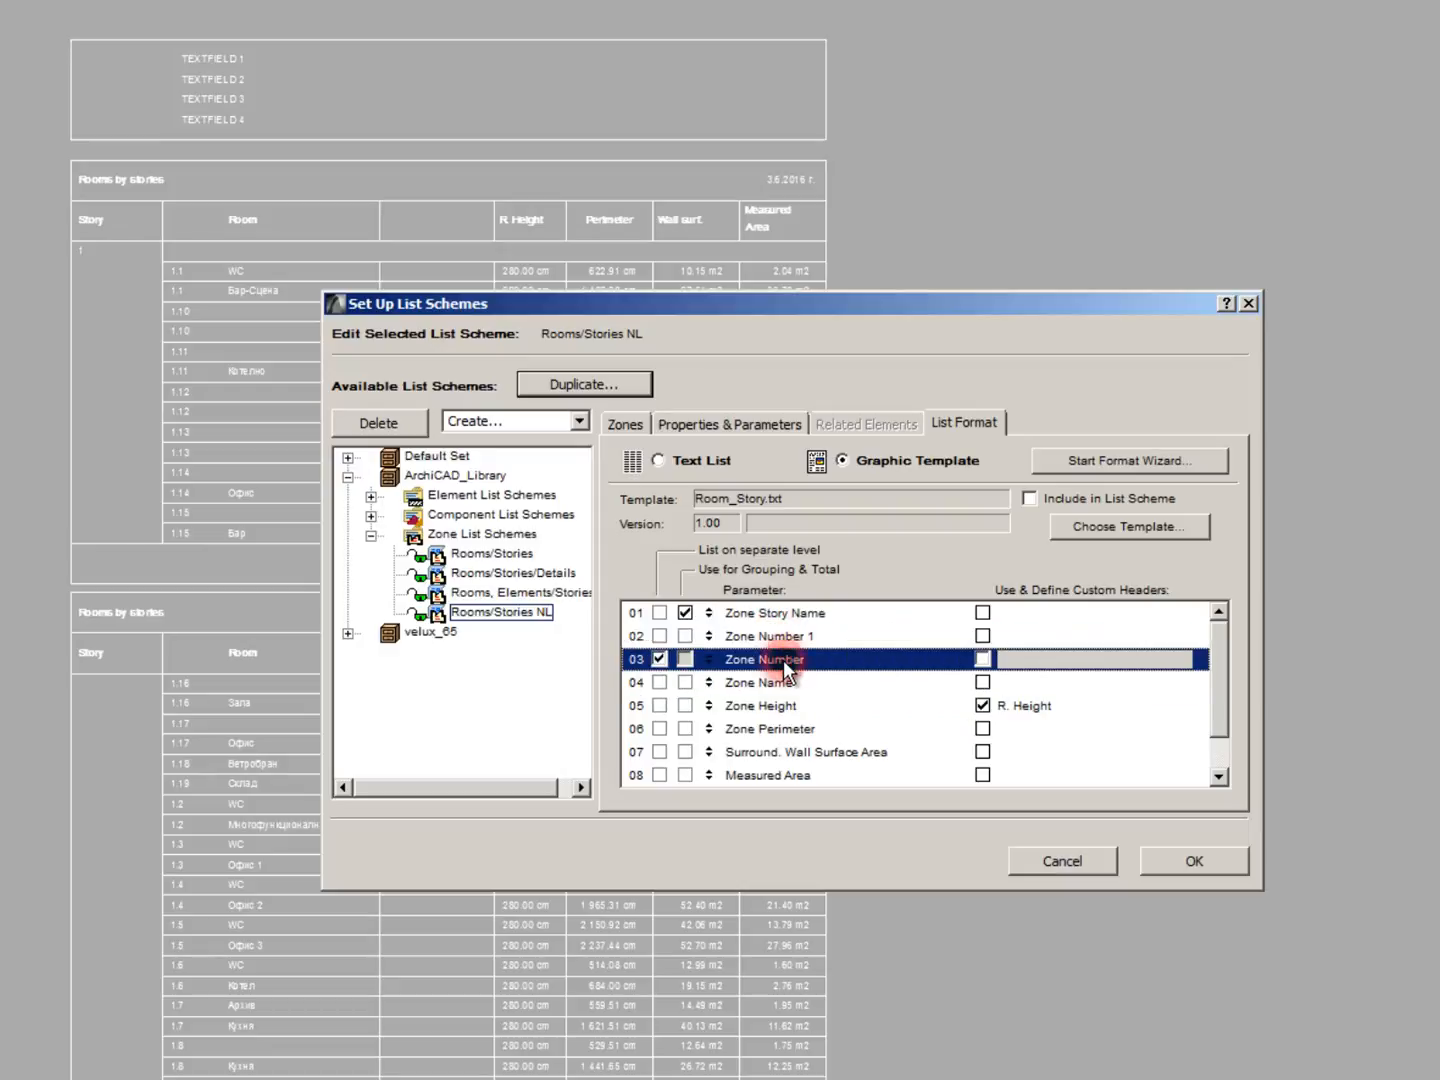
Step: Exclude the Zone Number 1 parameter from the zone parameters of the Rooms/Stories NL scheme
click(743, 420)
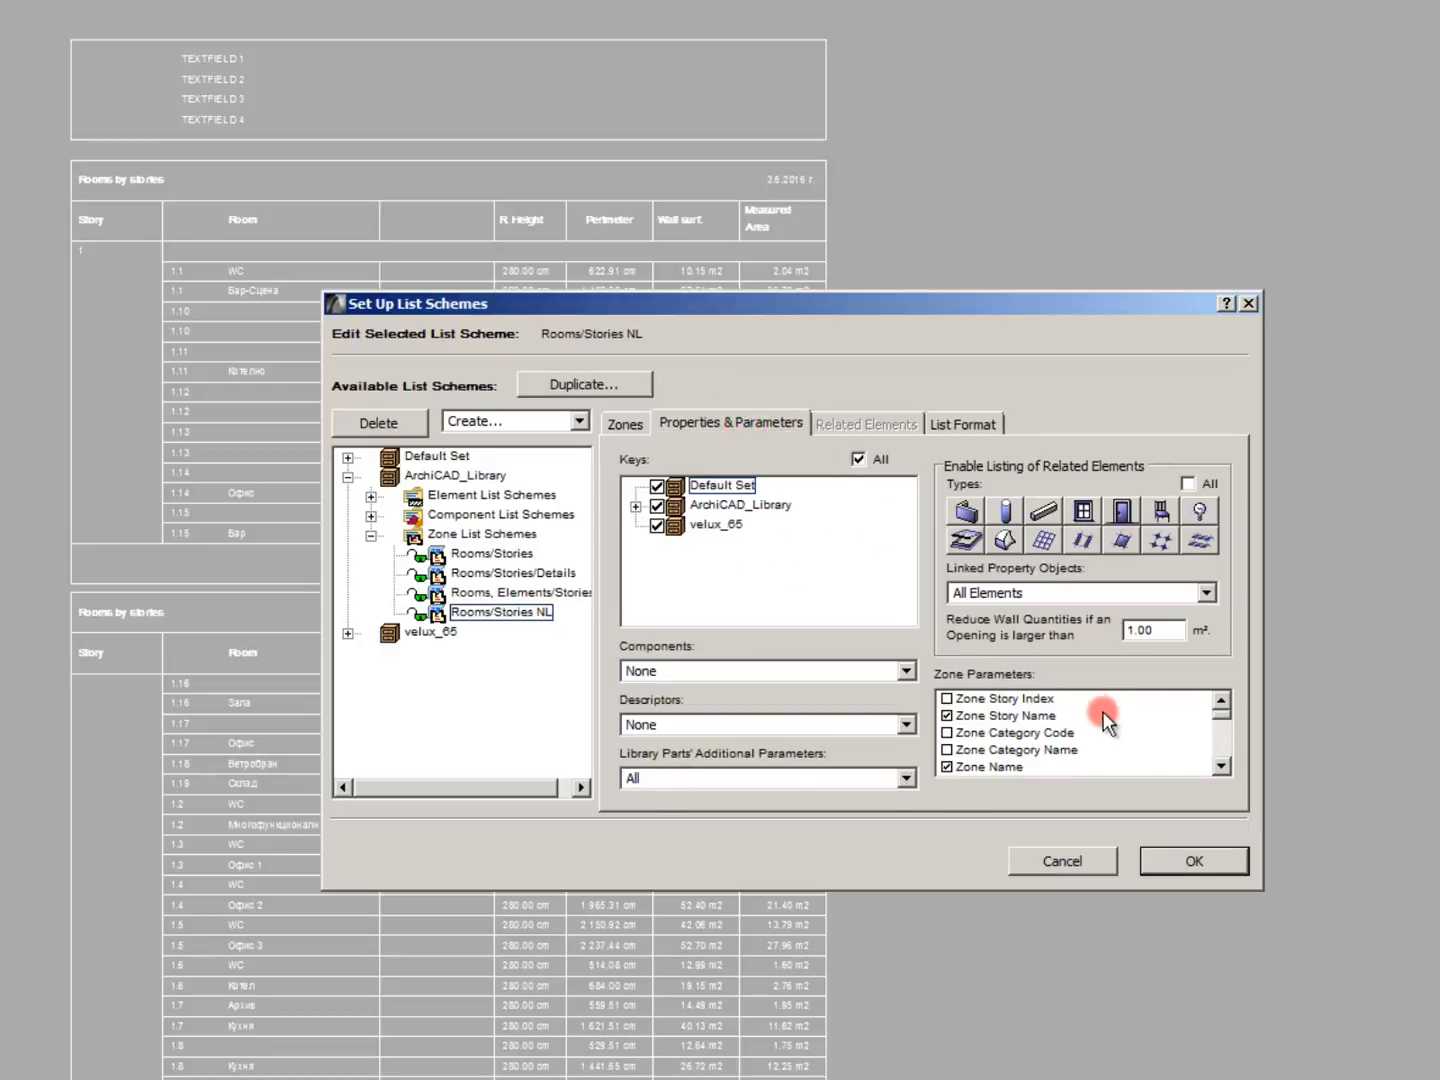
click(1221, 766)
click(1221, 765)
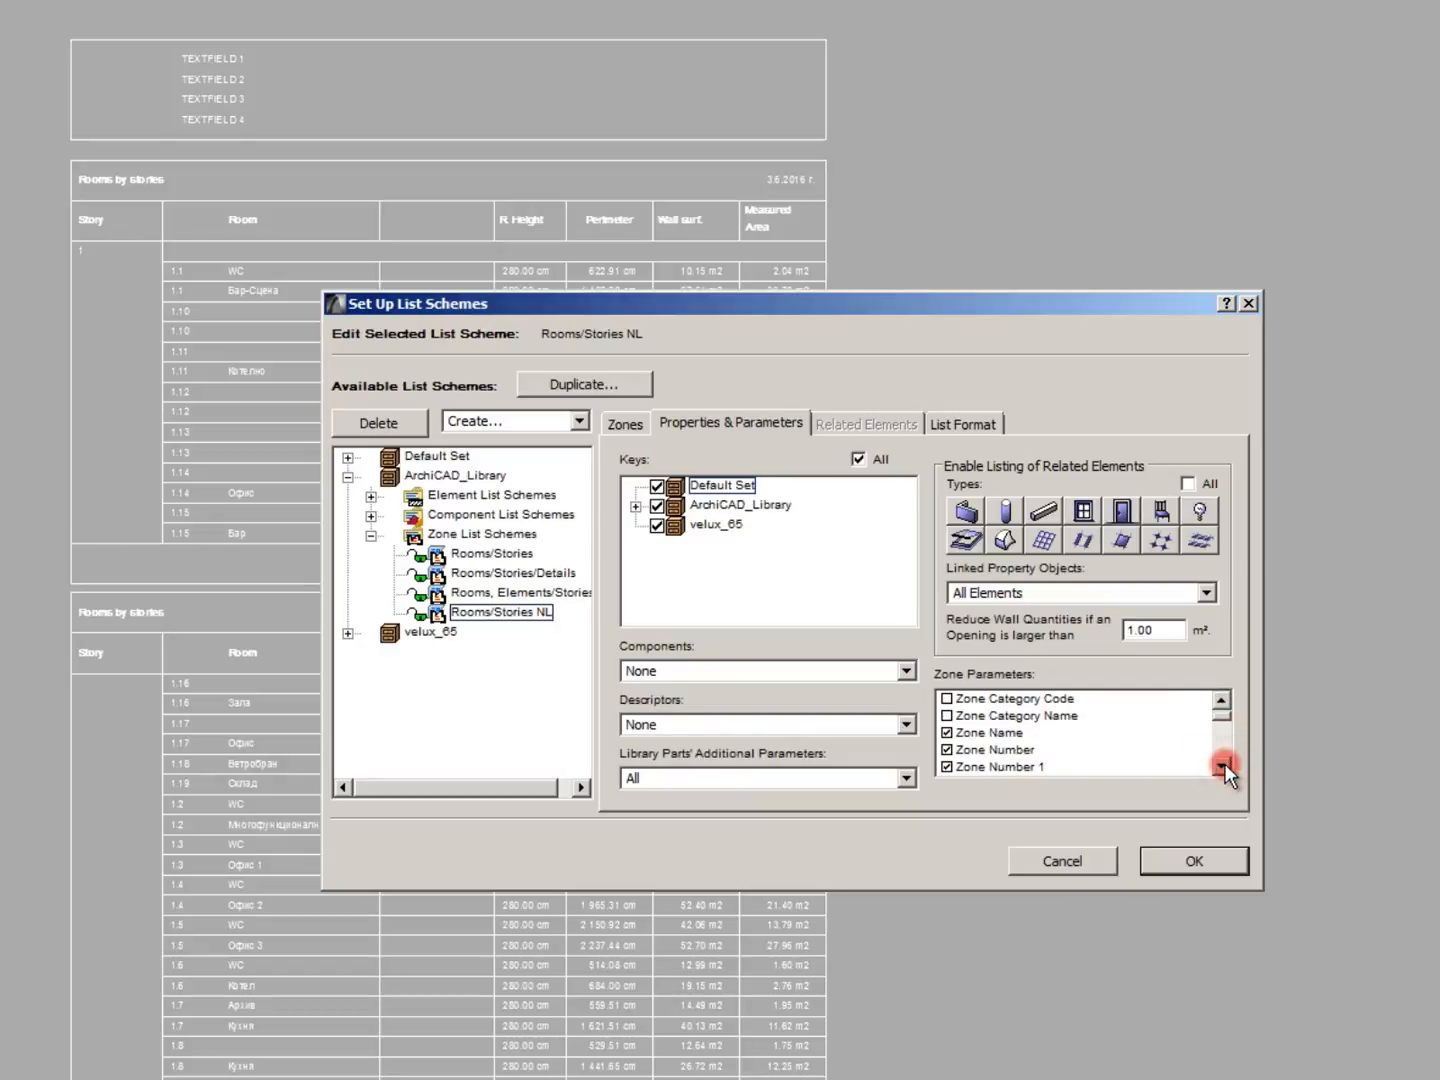
click(1222, 765)
click(947, 734)
click(947, 750)
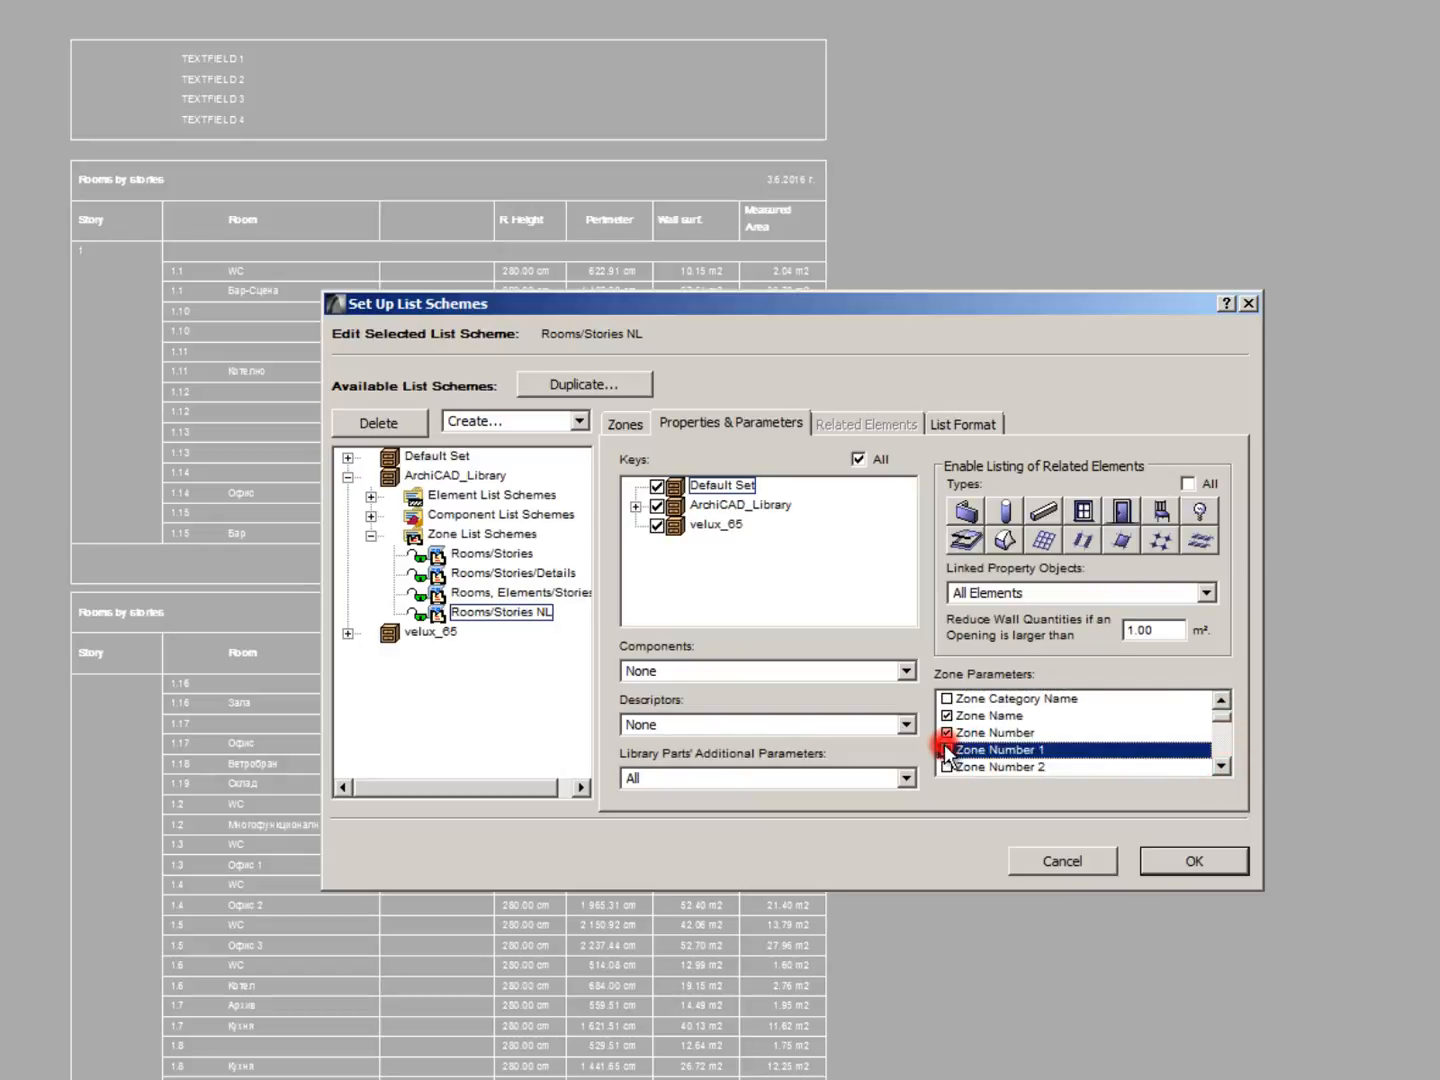
Step: Enable a custom header for the Measured Area parameter in the list format and name it Площ/Area
click(941, 421)
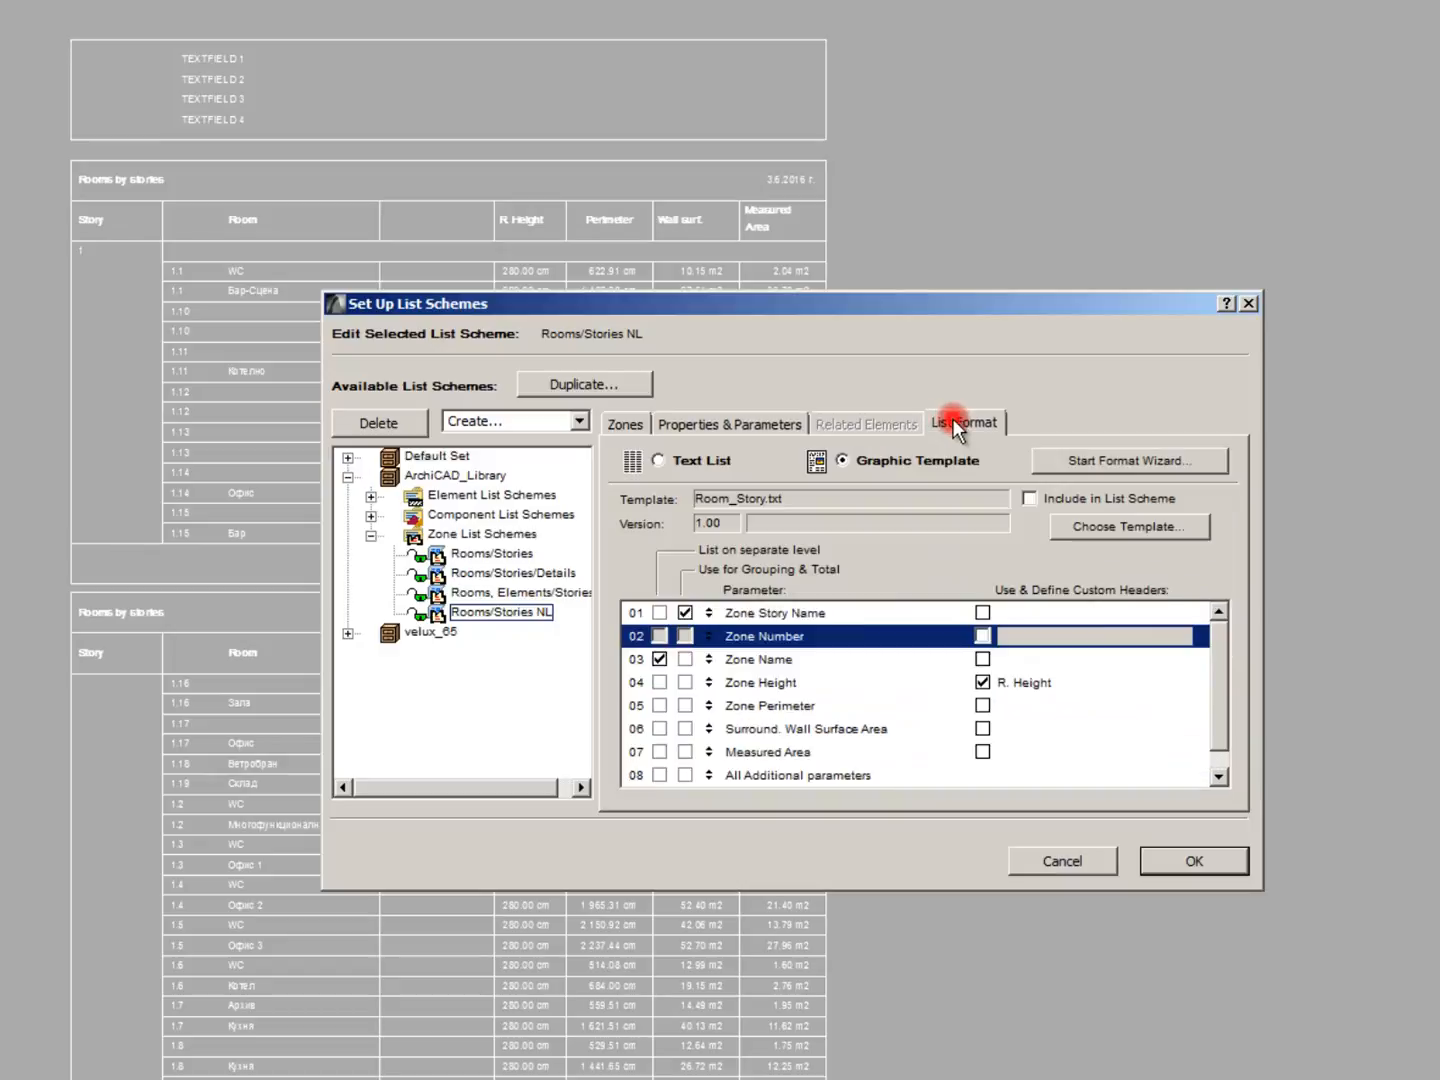
click(790, 656)
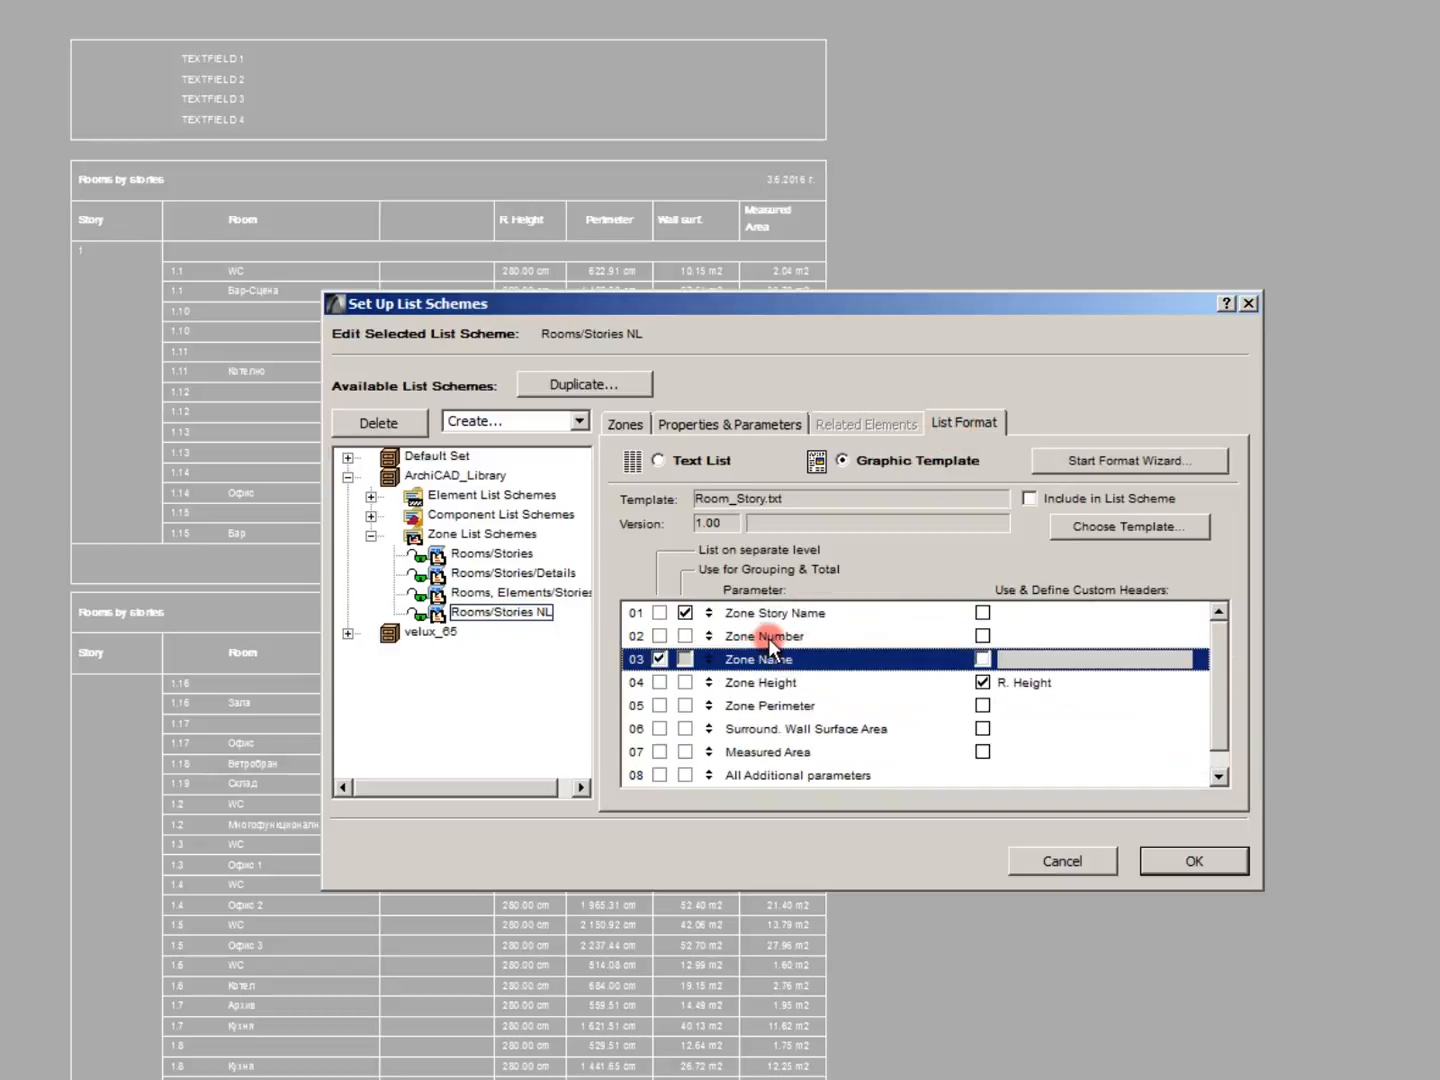
click(766, 637)
click(806, 746)
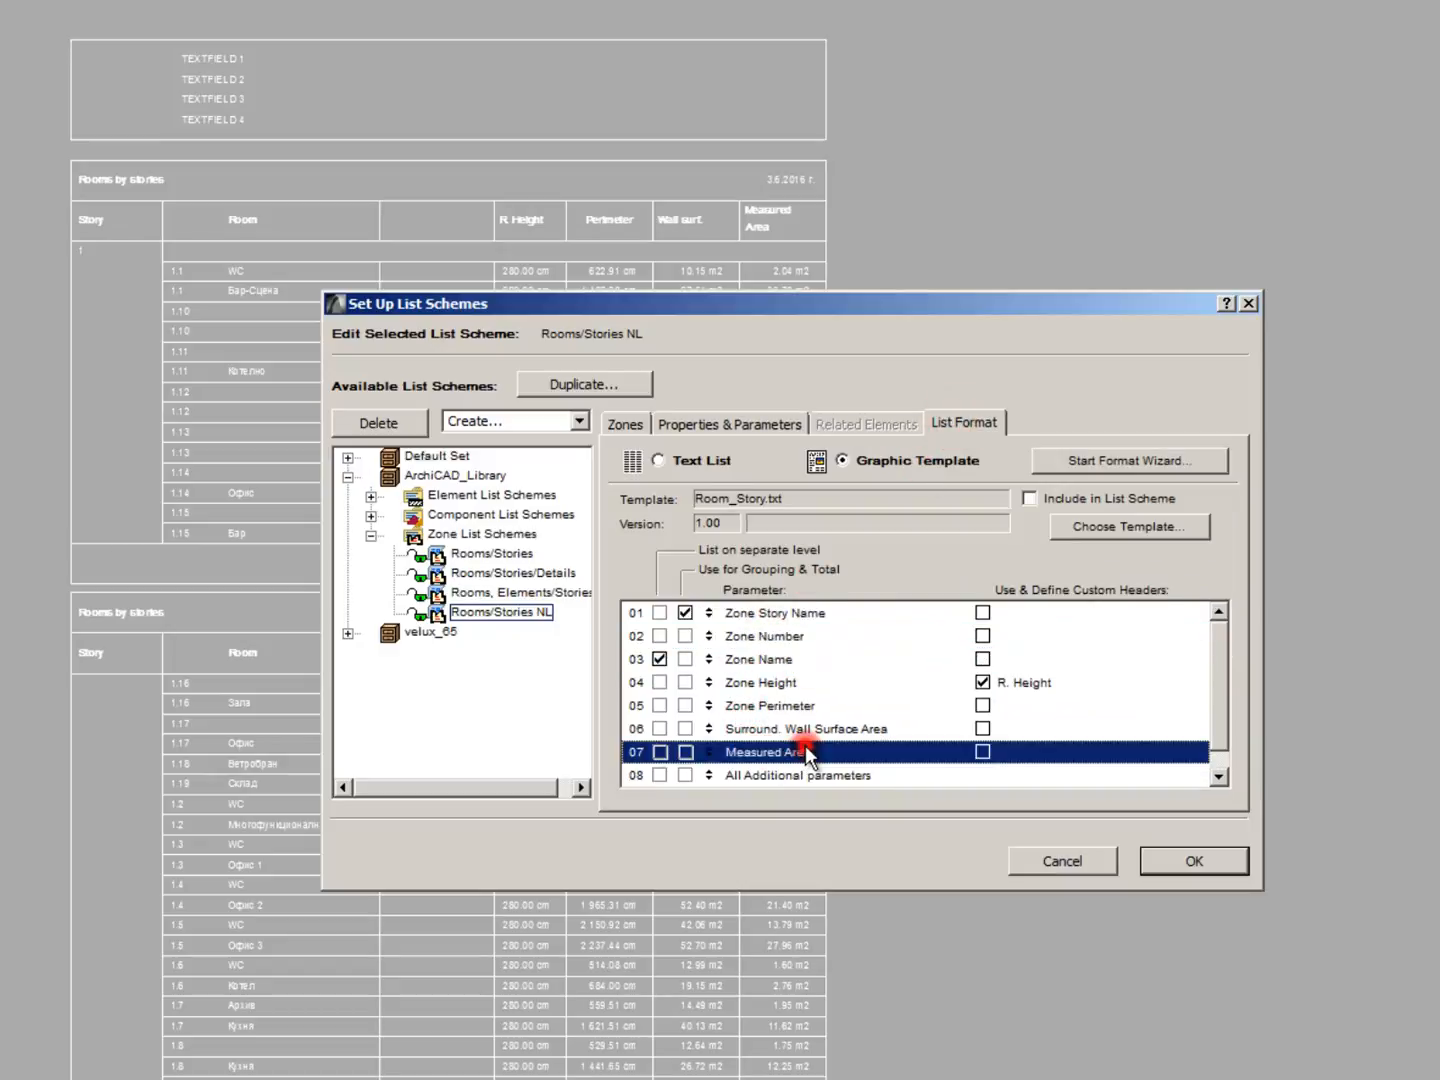
scroll(806, 740, down, 1)
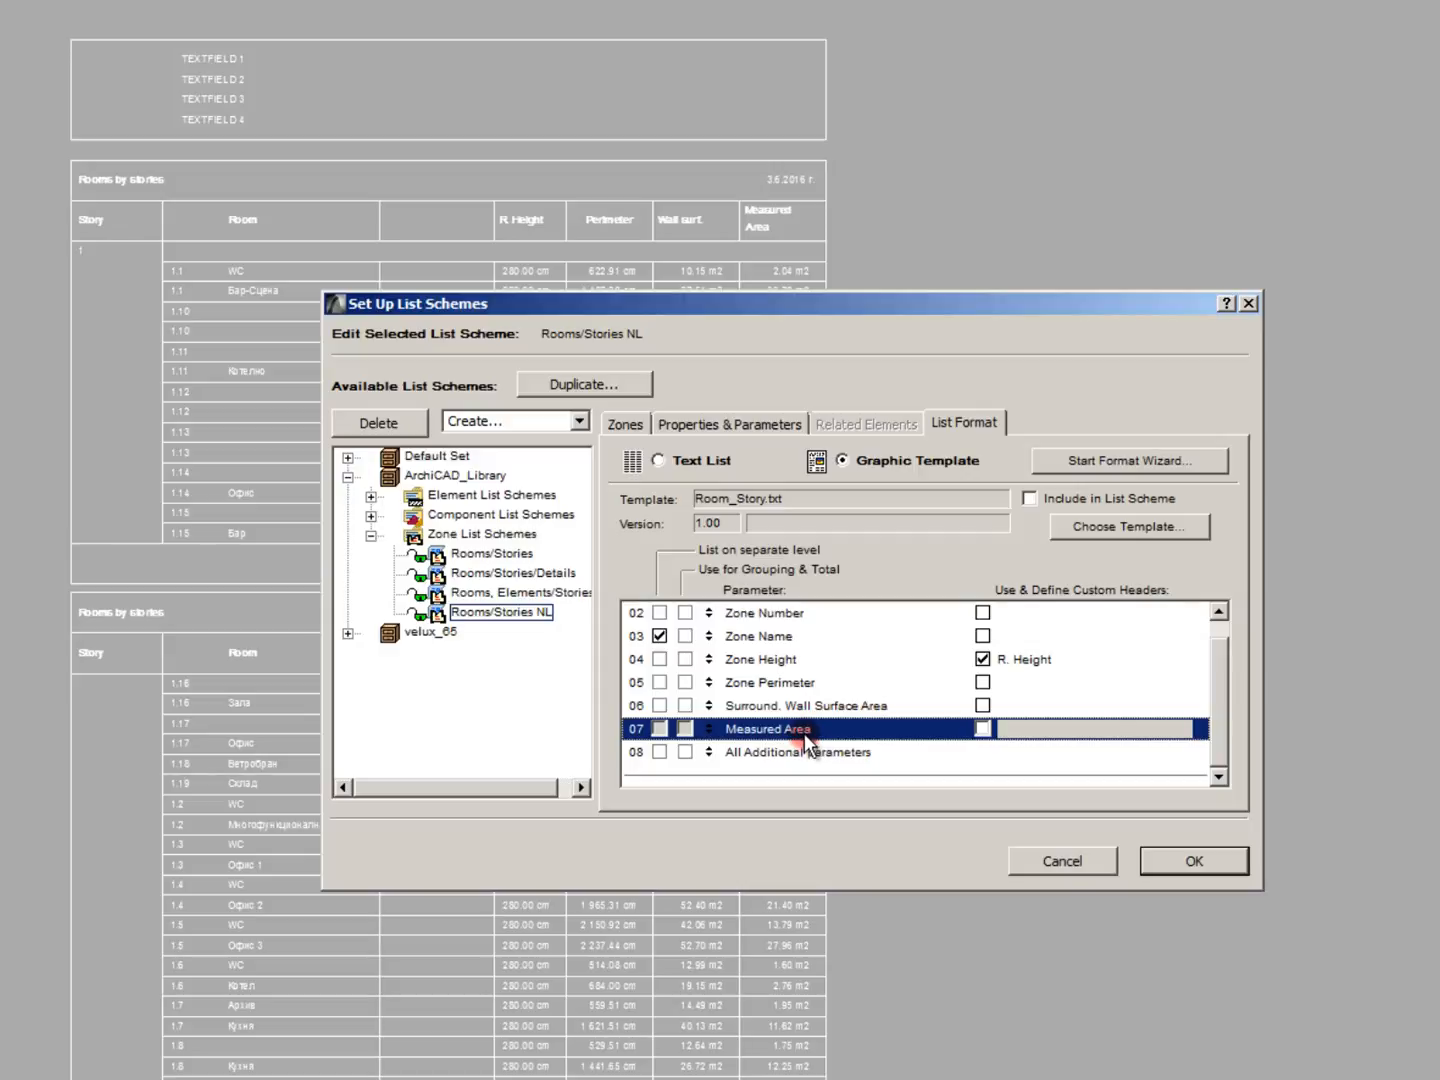
click(981, 728)
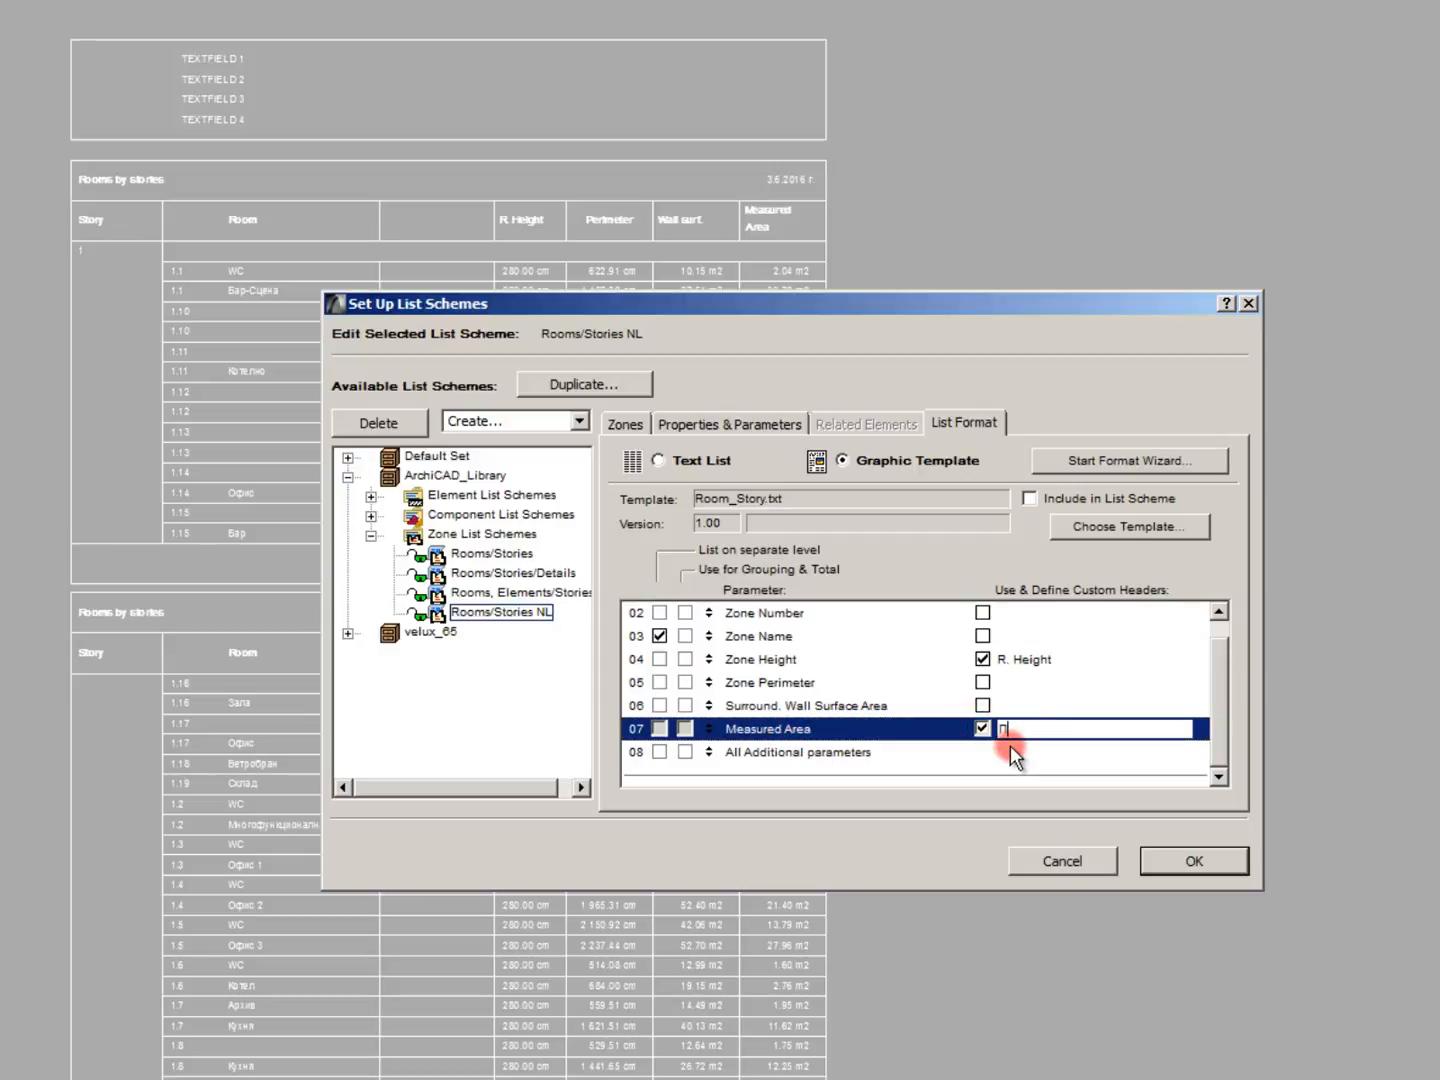
text(Площ/А)
text(реа)
text(/Area)
Step: Add the custom headers Периметър/Perimeter for Zone Perimeter and Име/Name for Zone Name
click(1044, 699)
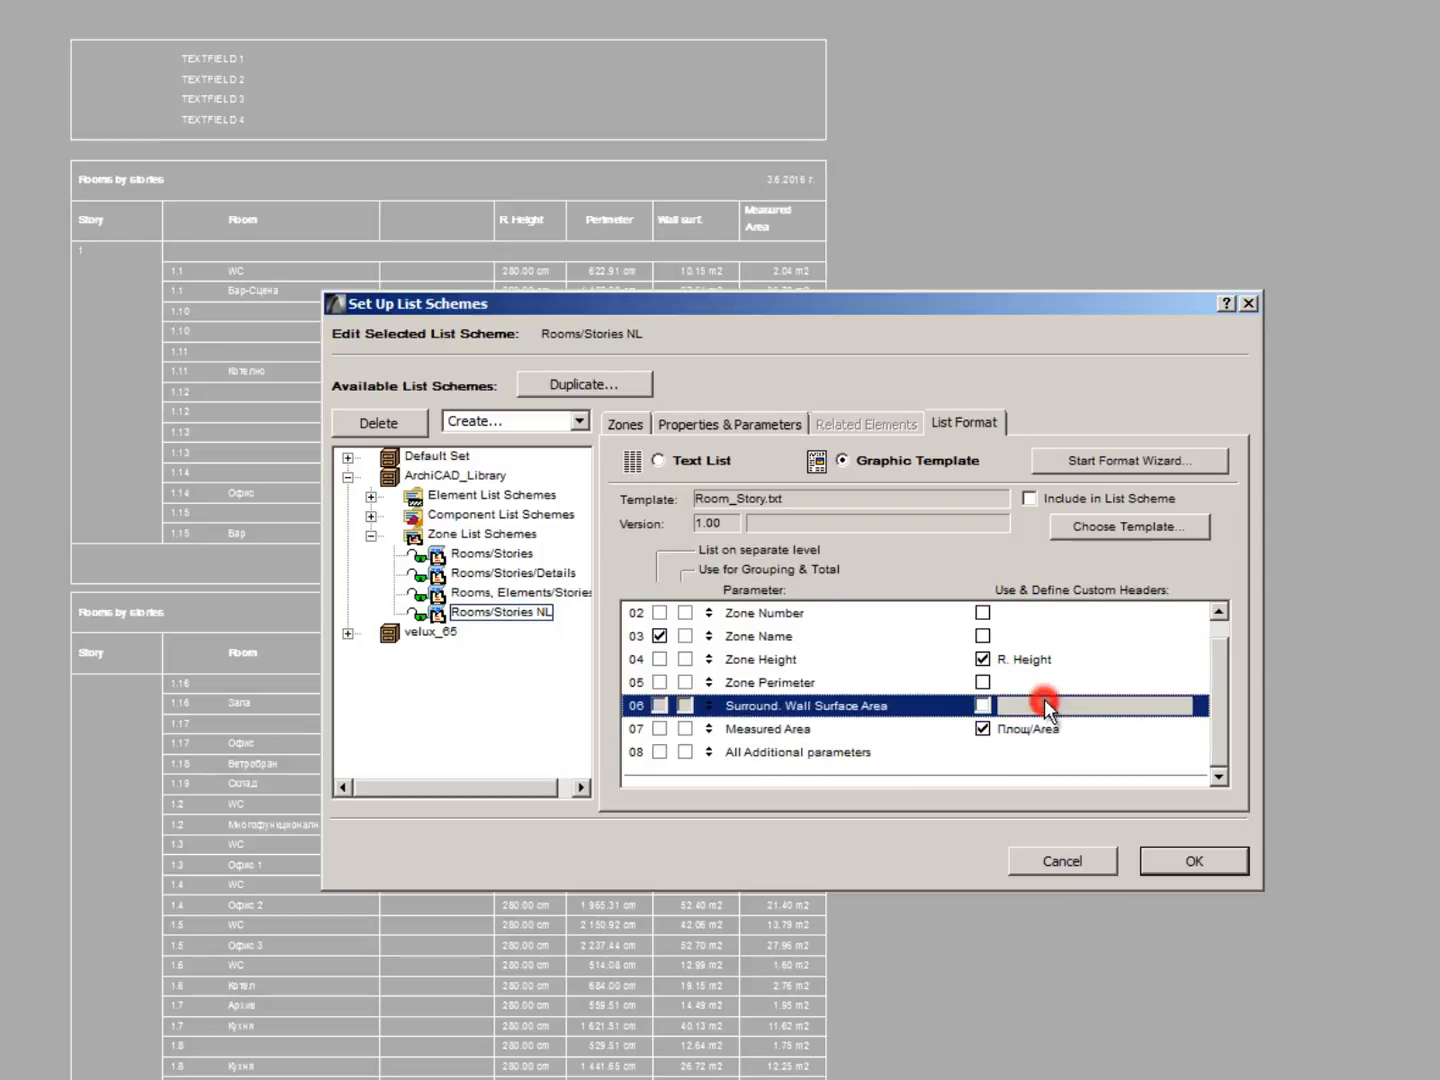
click(1018, 669)
click(1013, 684)
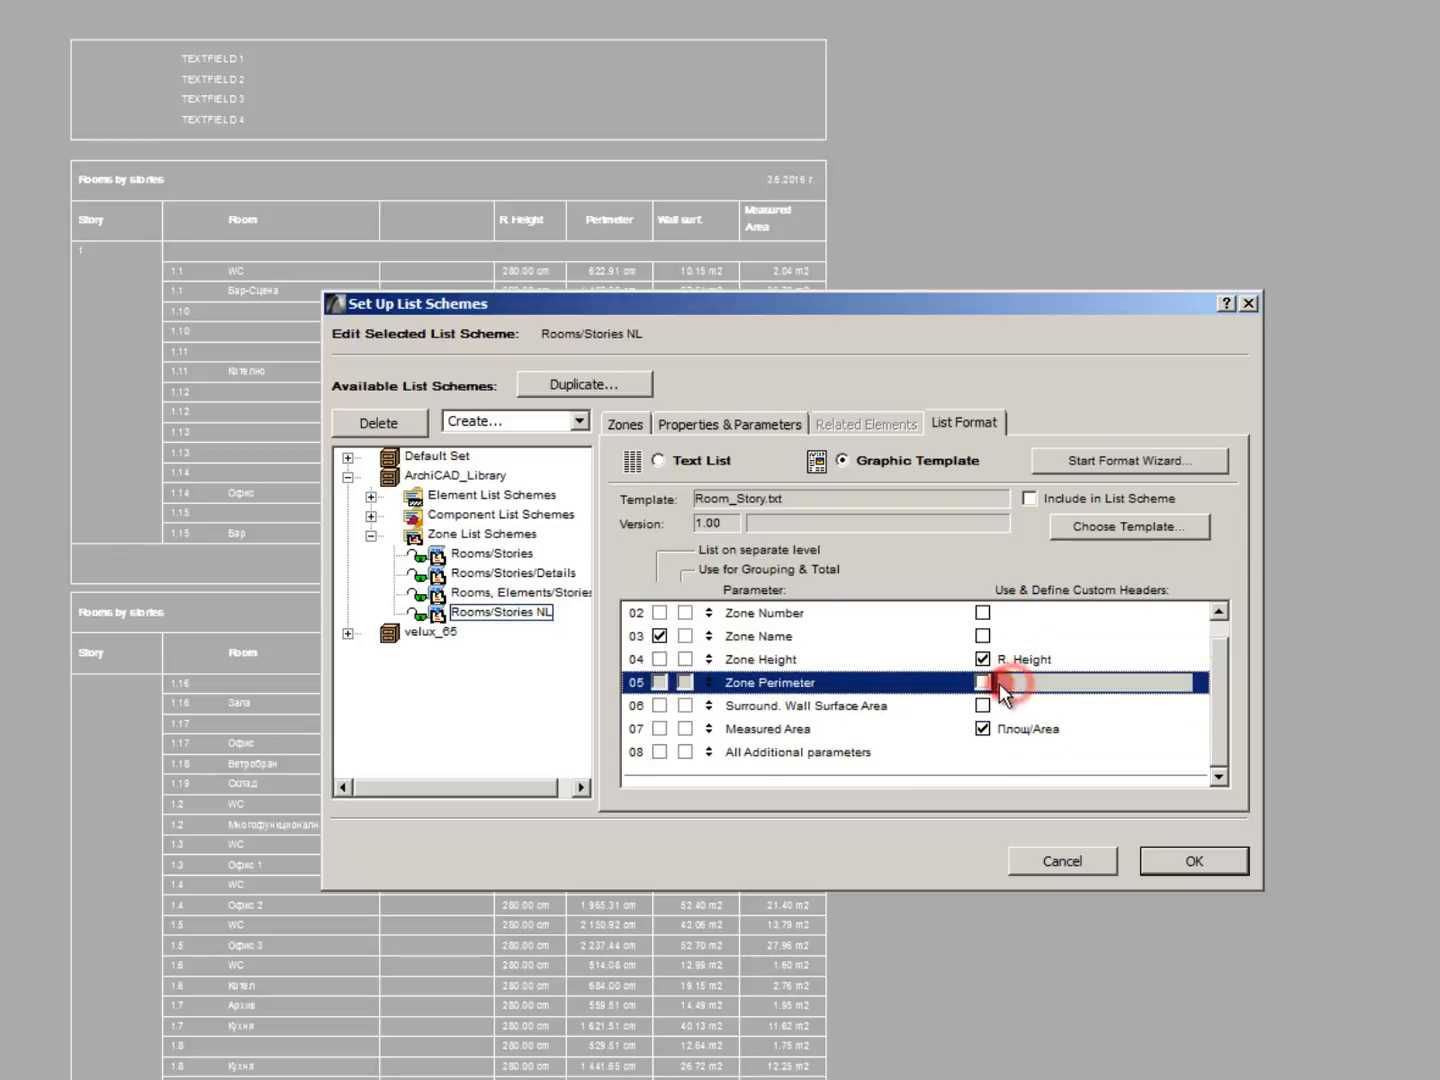
click(983, 681)
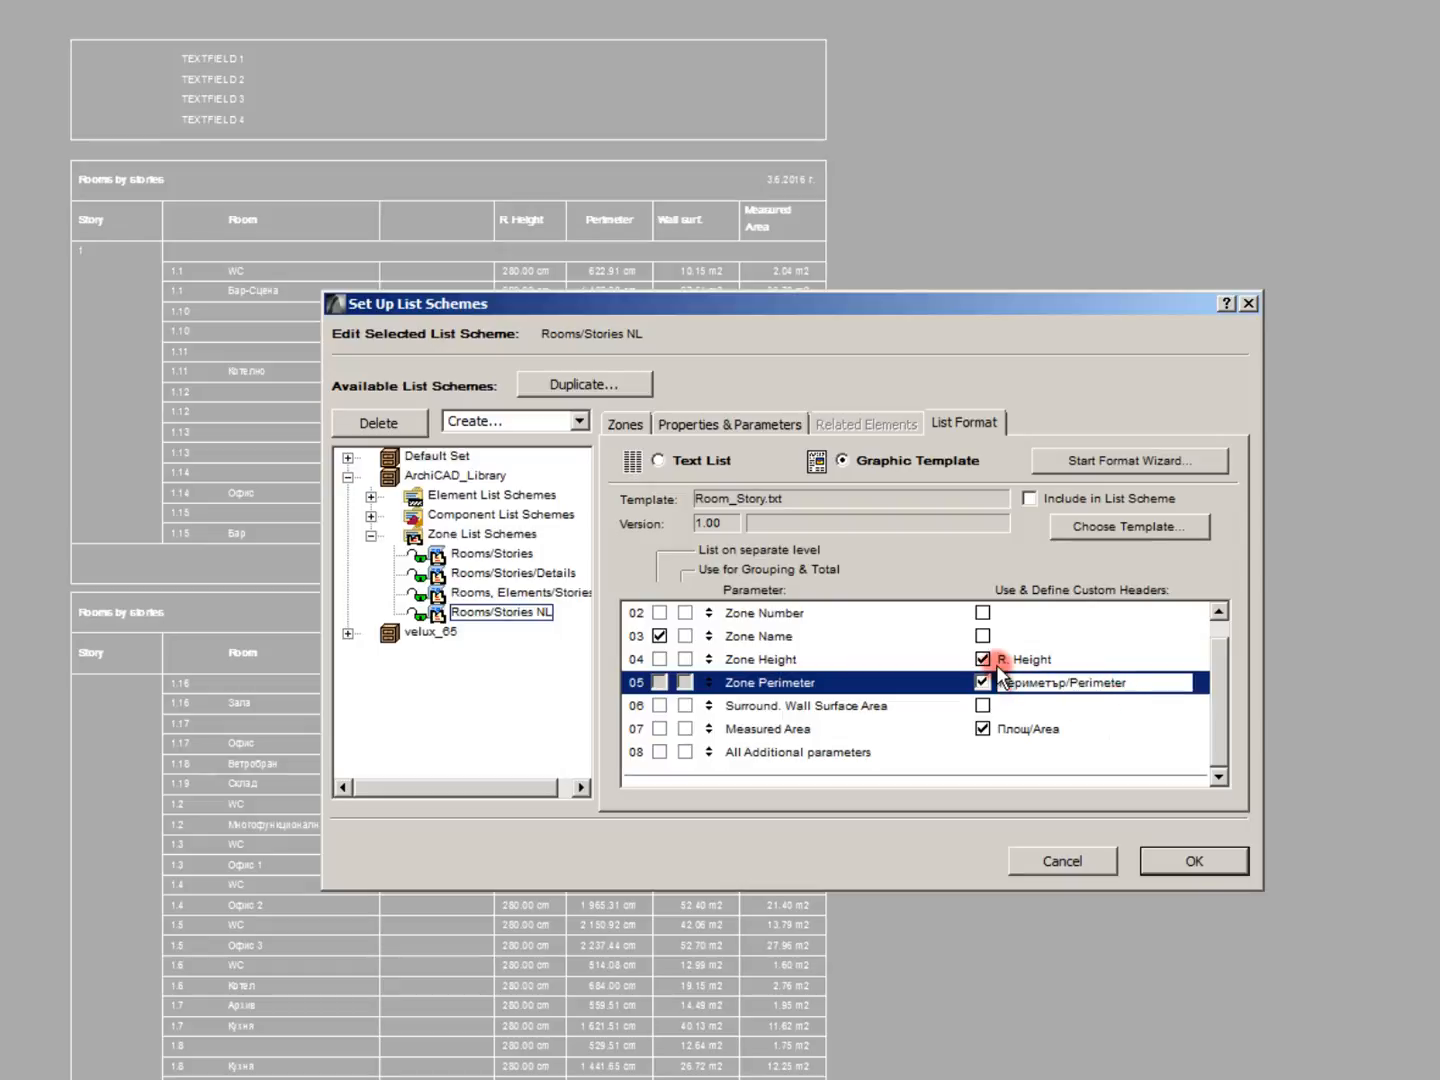
click(1000, 635)
click(984, 636)
click(1003, 635)
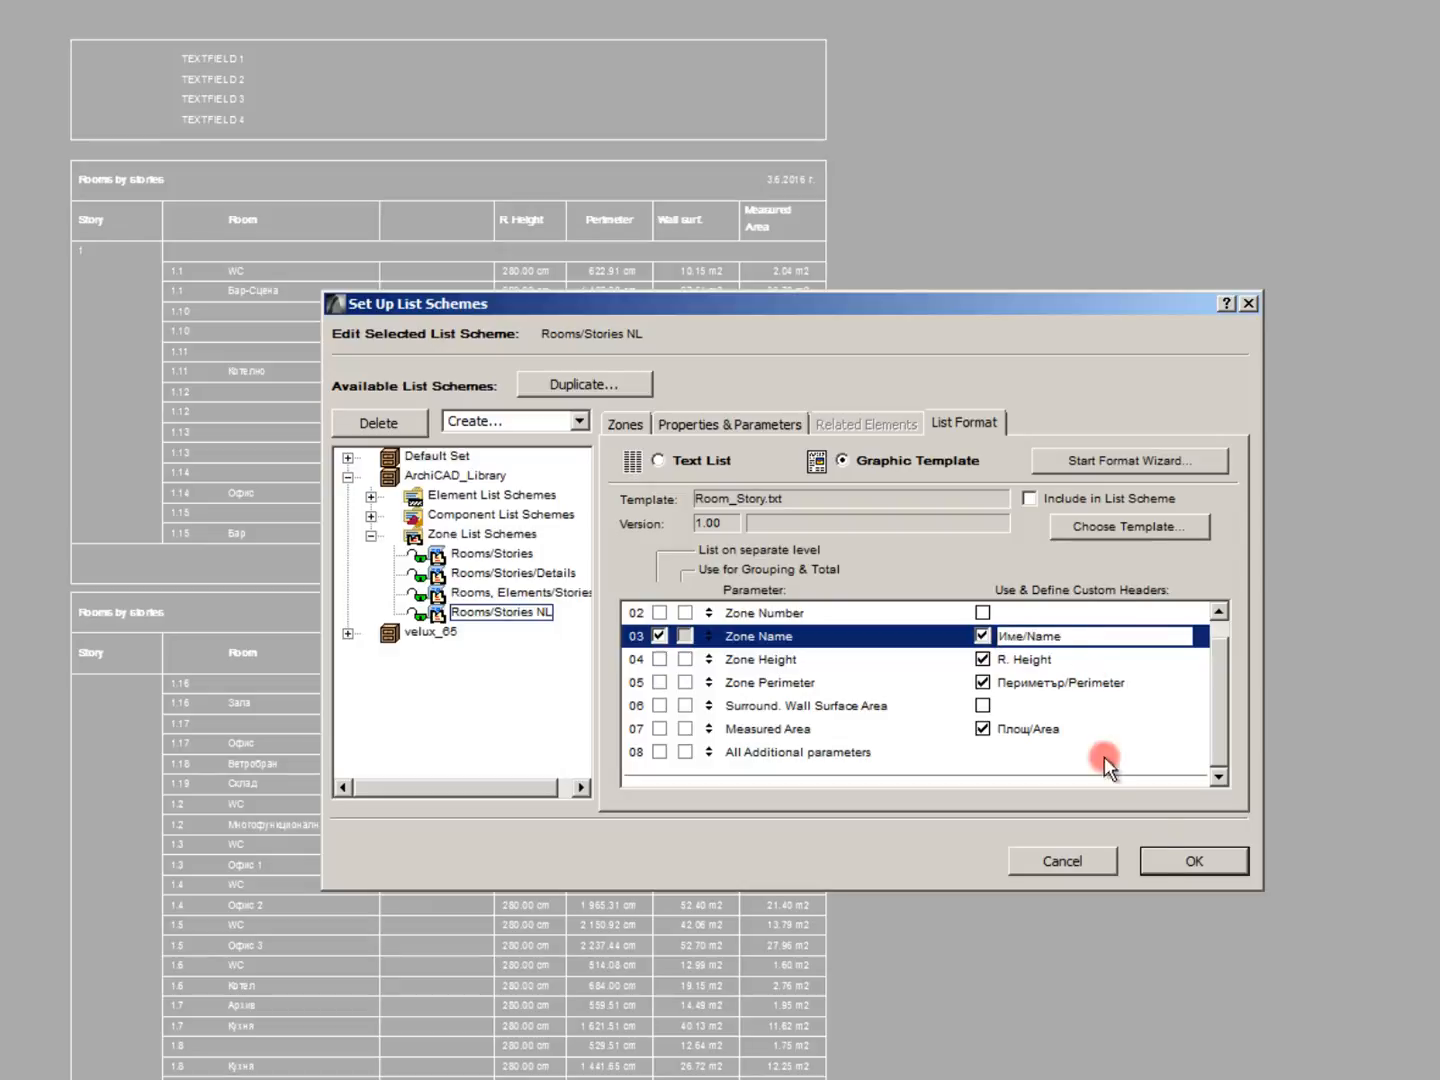
Step: Apply the scheme changes and generate the Rooms/Stories NL zone list
click(1165, 858)
click(121, 889)
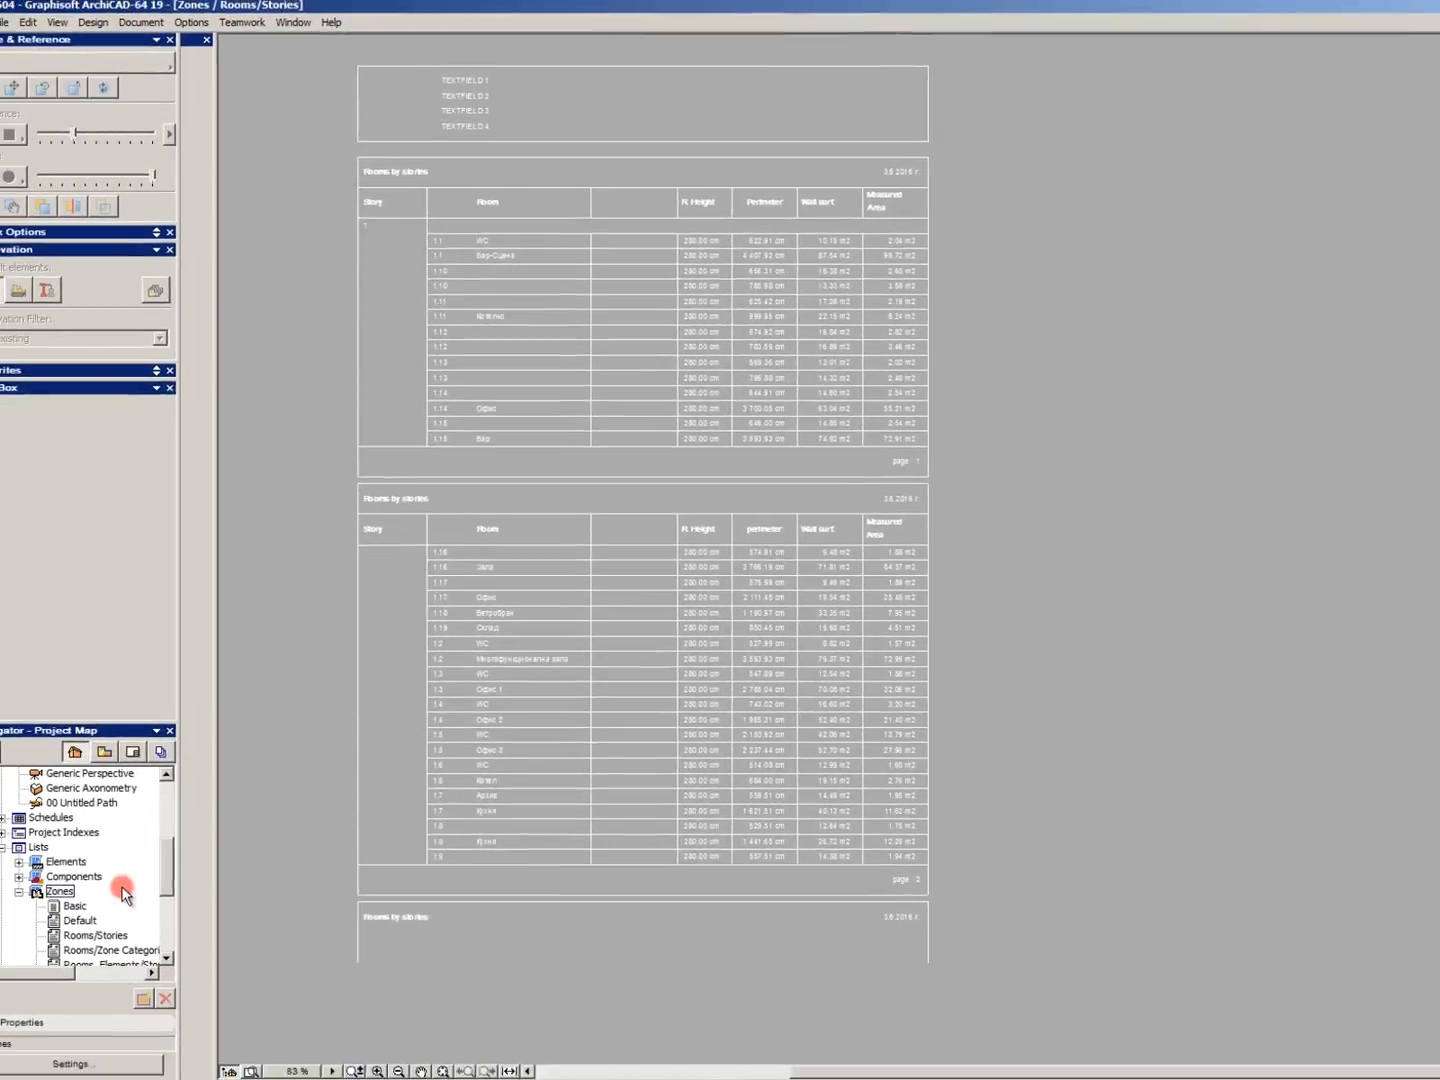
scroll(104, 929, down, 2)
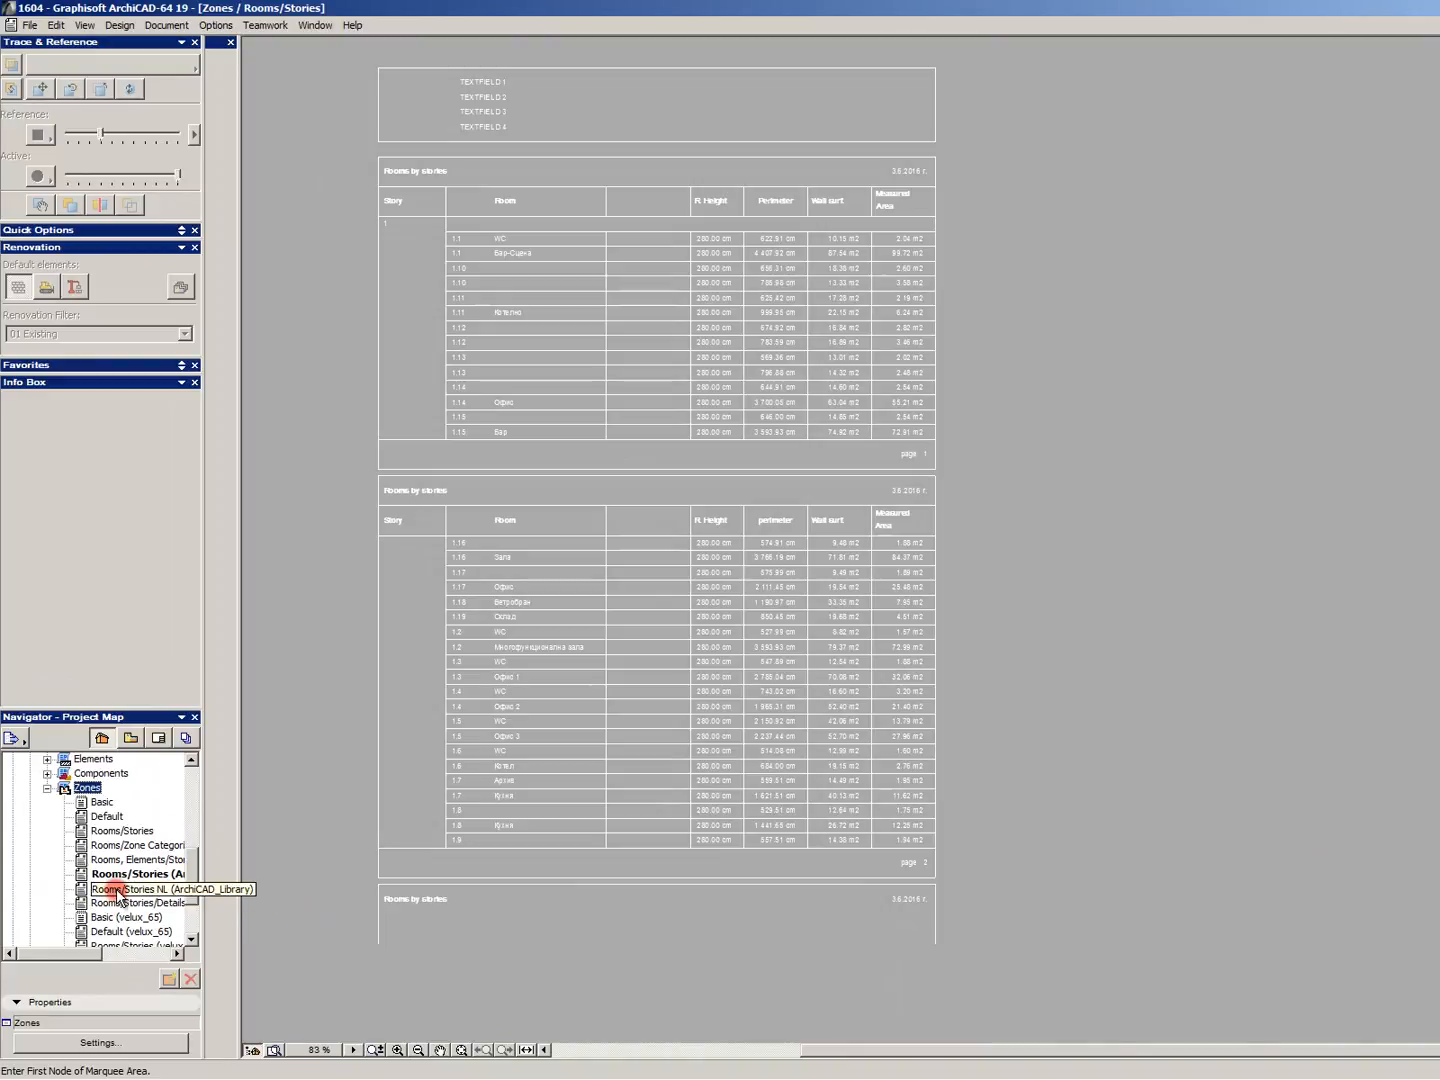
double_click(125, 888)
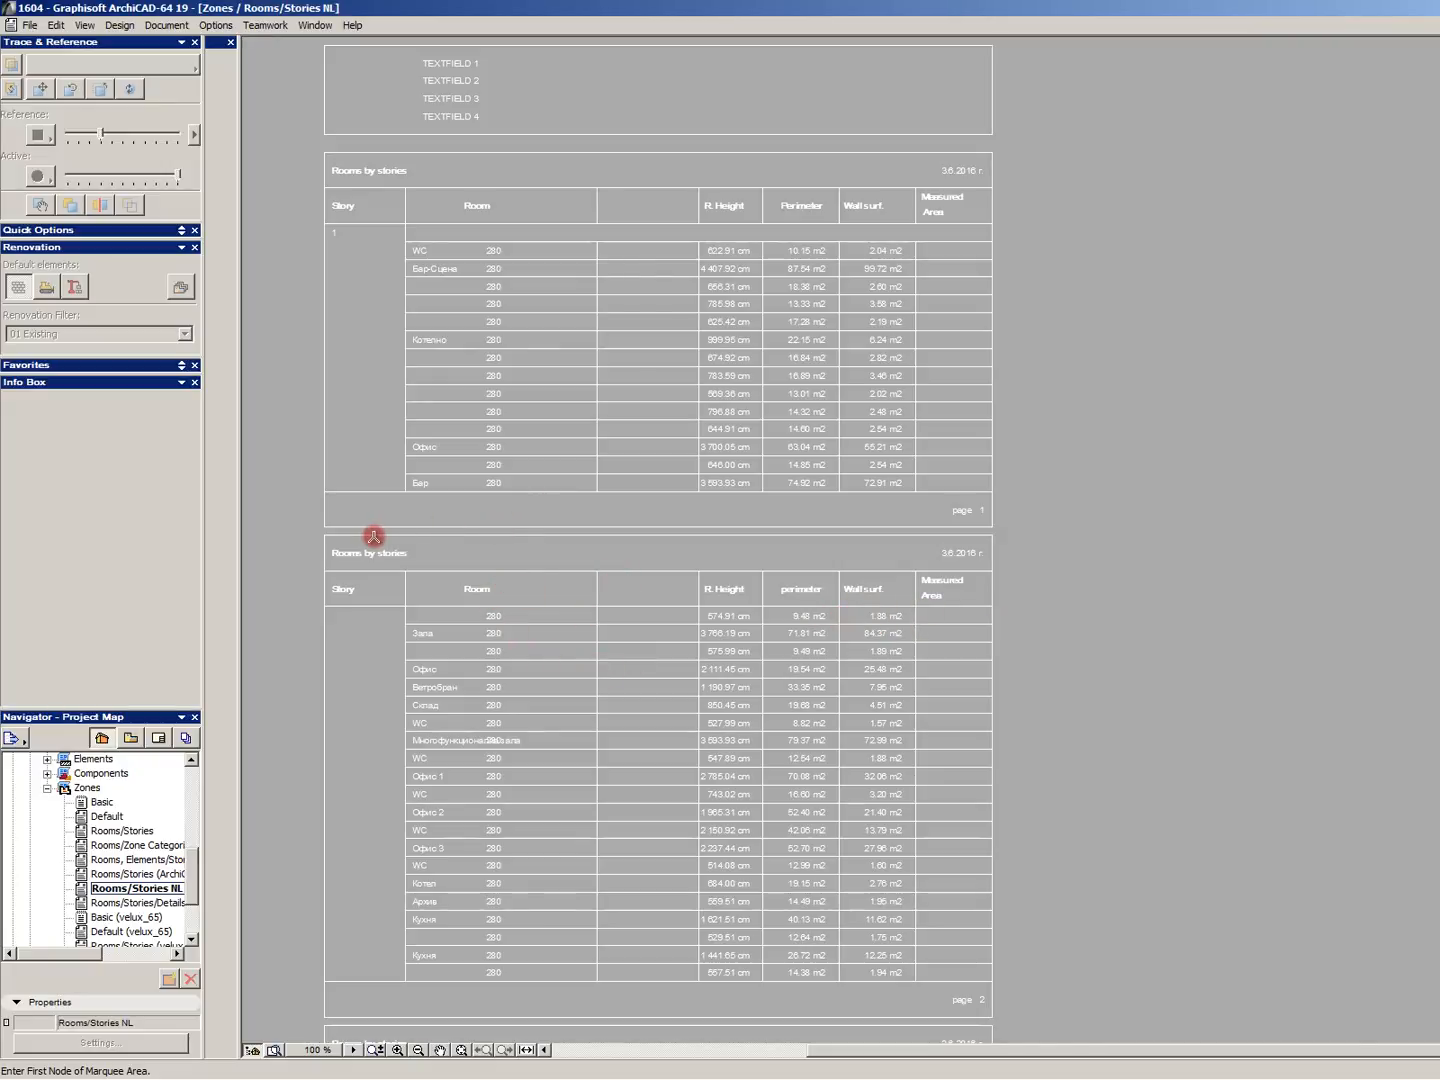
Step: Reopen the zone list scheme setup and compare the list format parameters of Rooms/Stories and Rooms/Stories NL
right_click(140, 889)
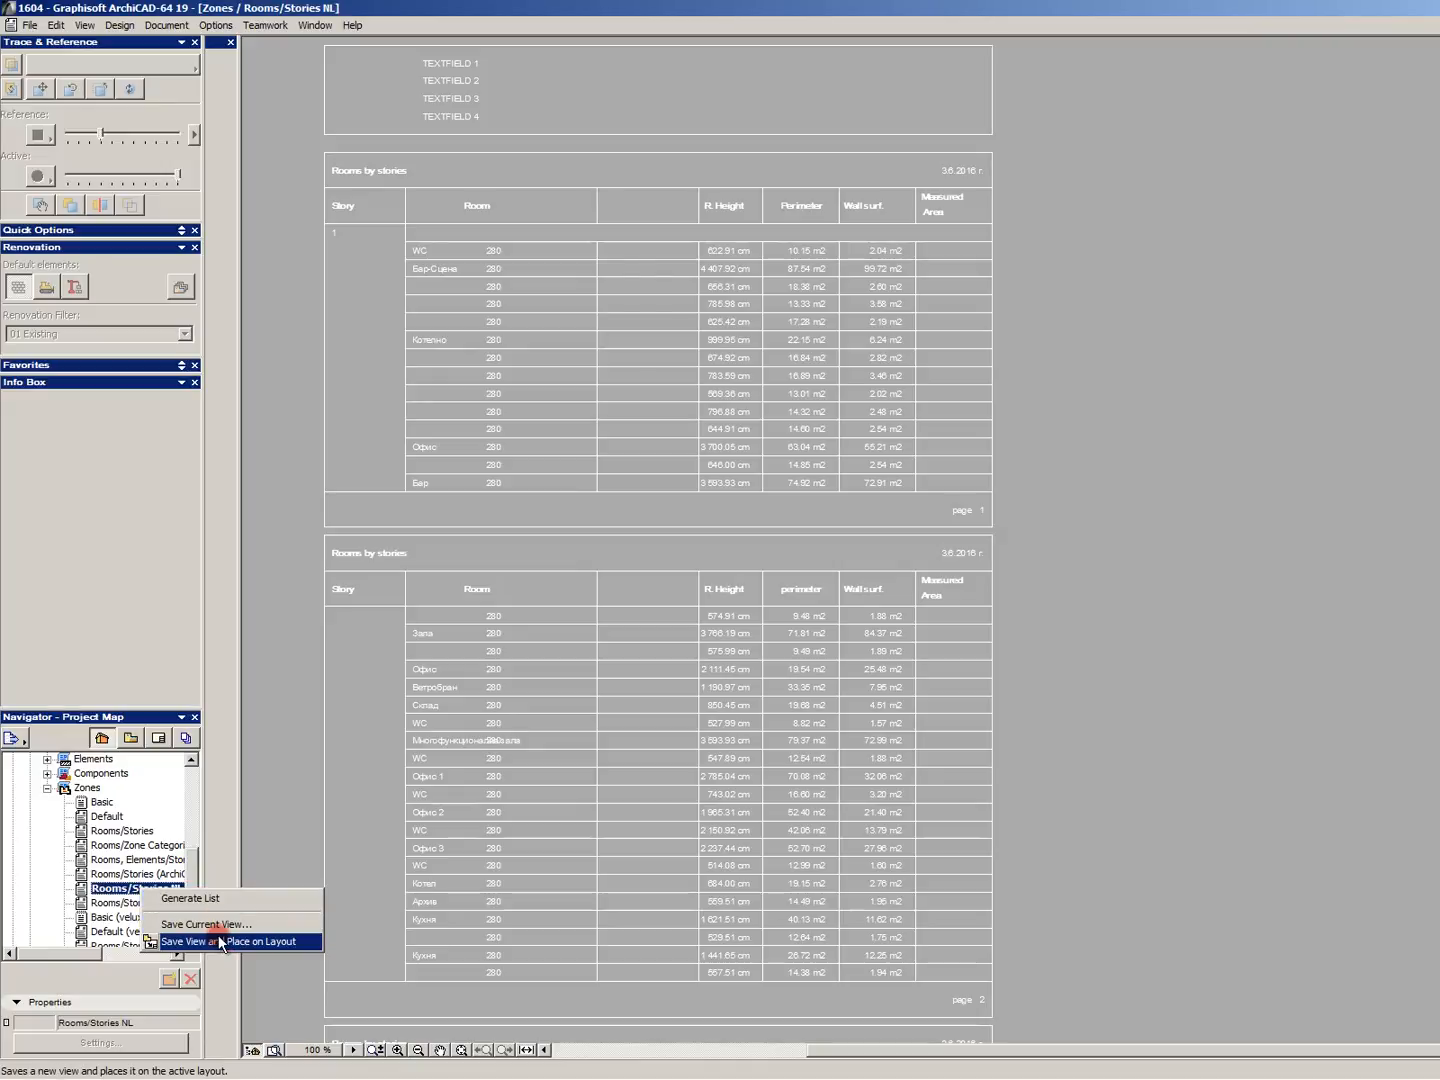
right_click(88, 789)
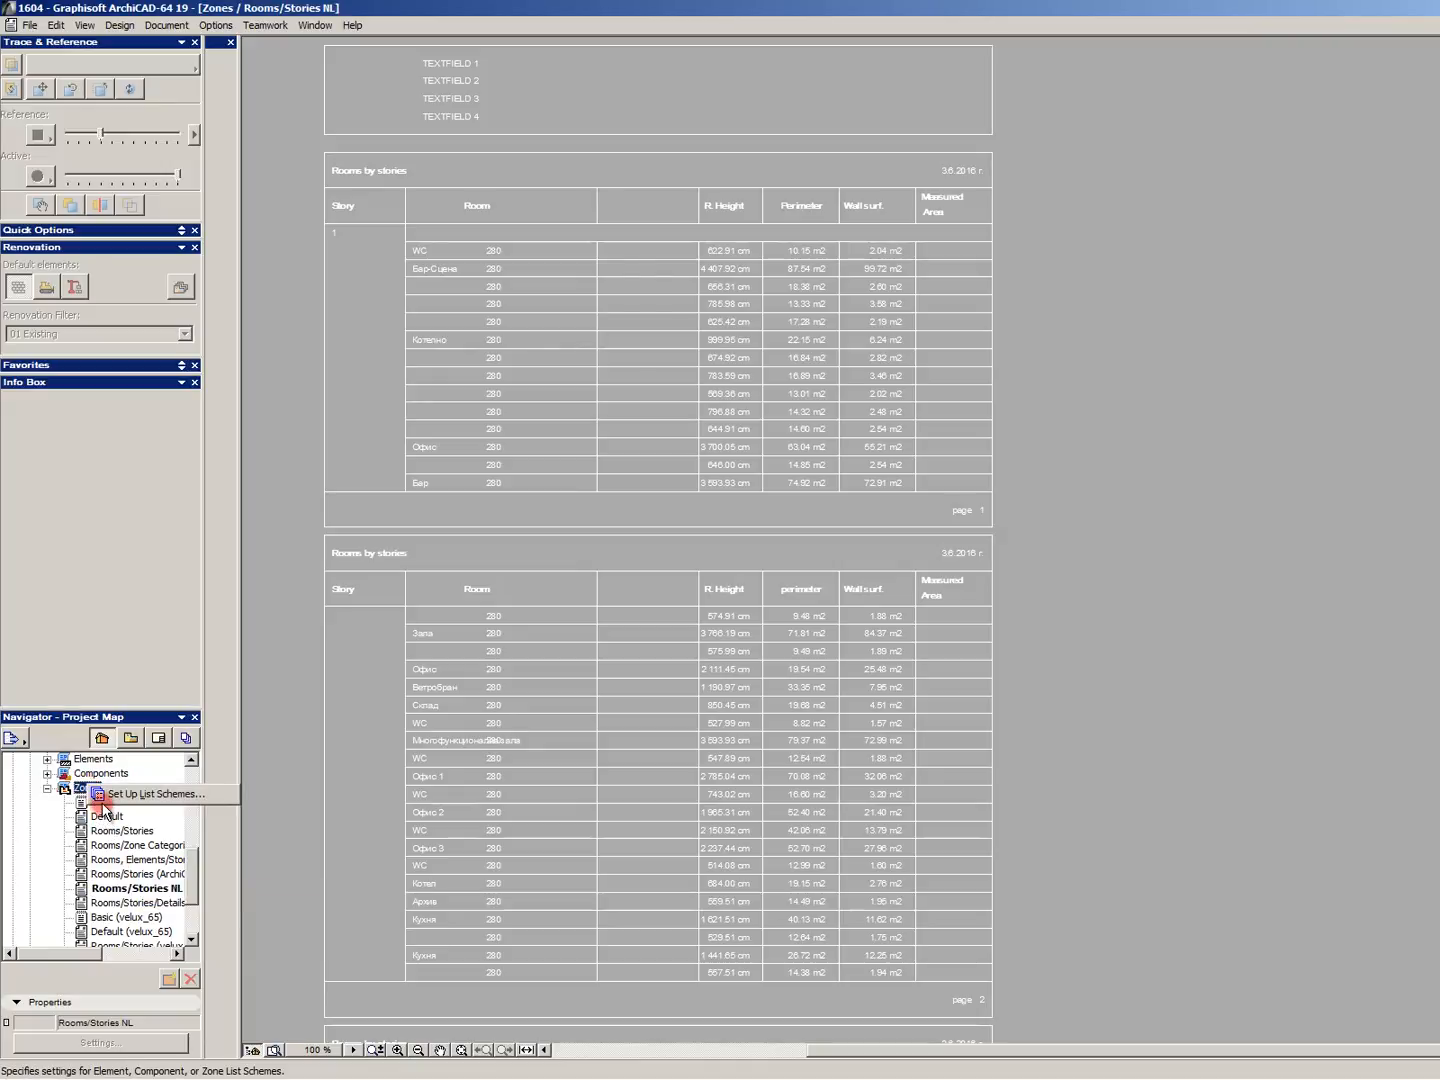
click(139, 794)
click(813, 524)
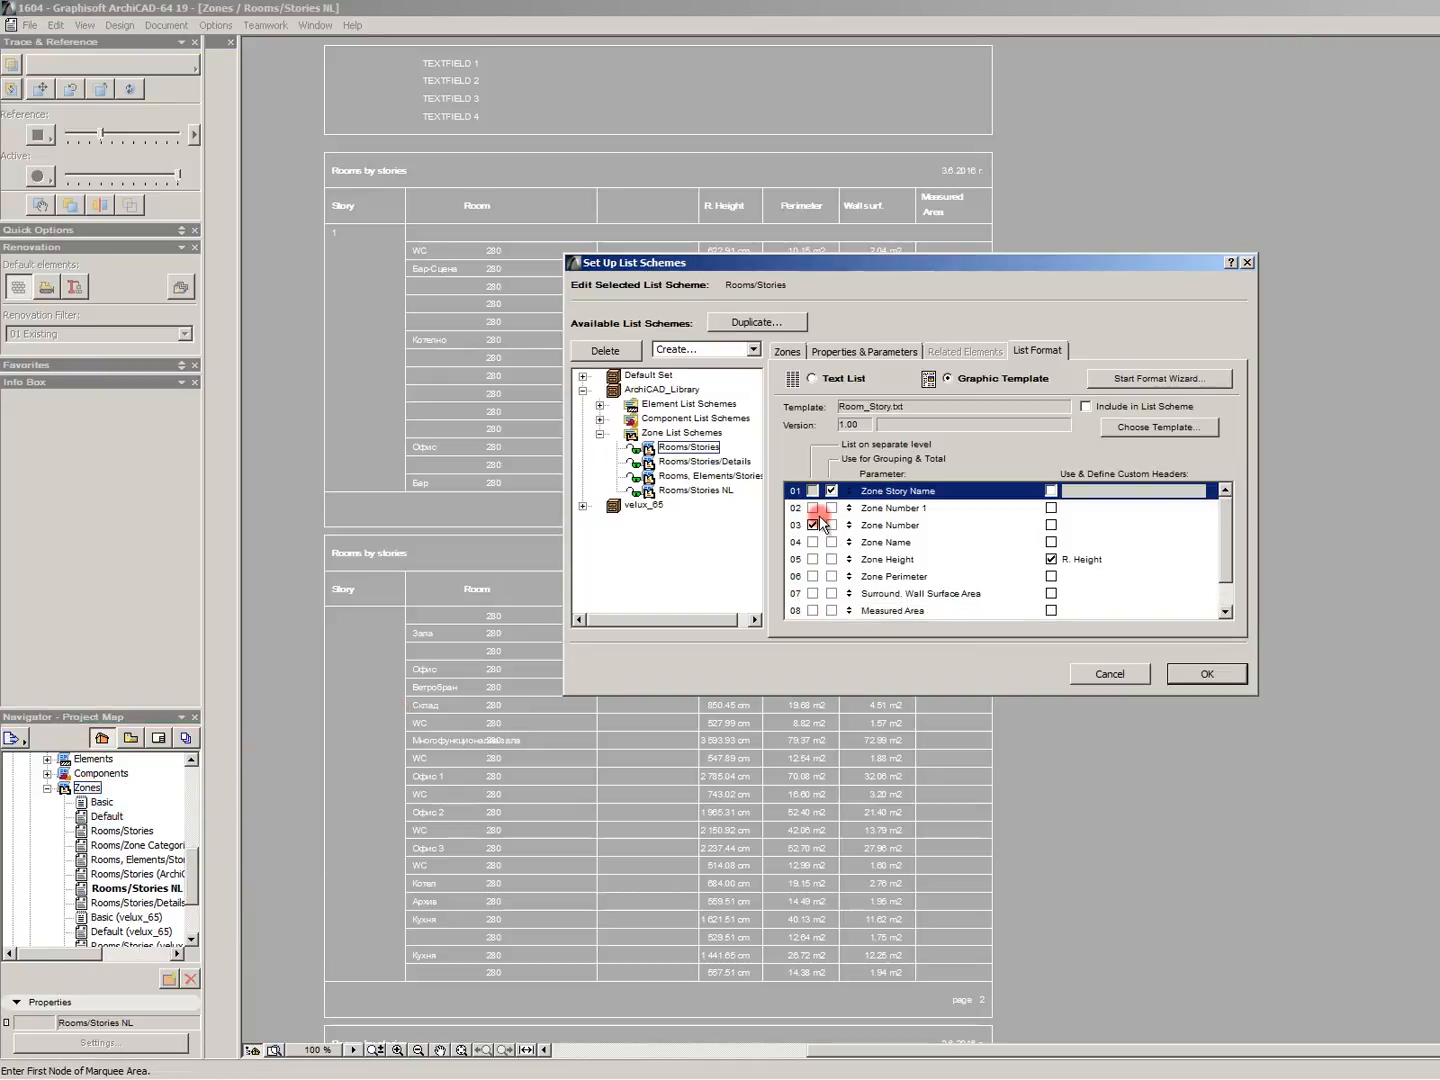
click(955, 558)
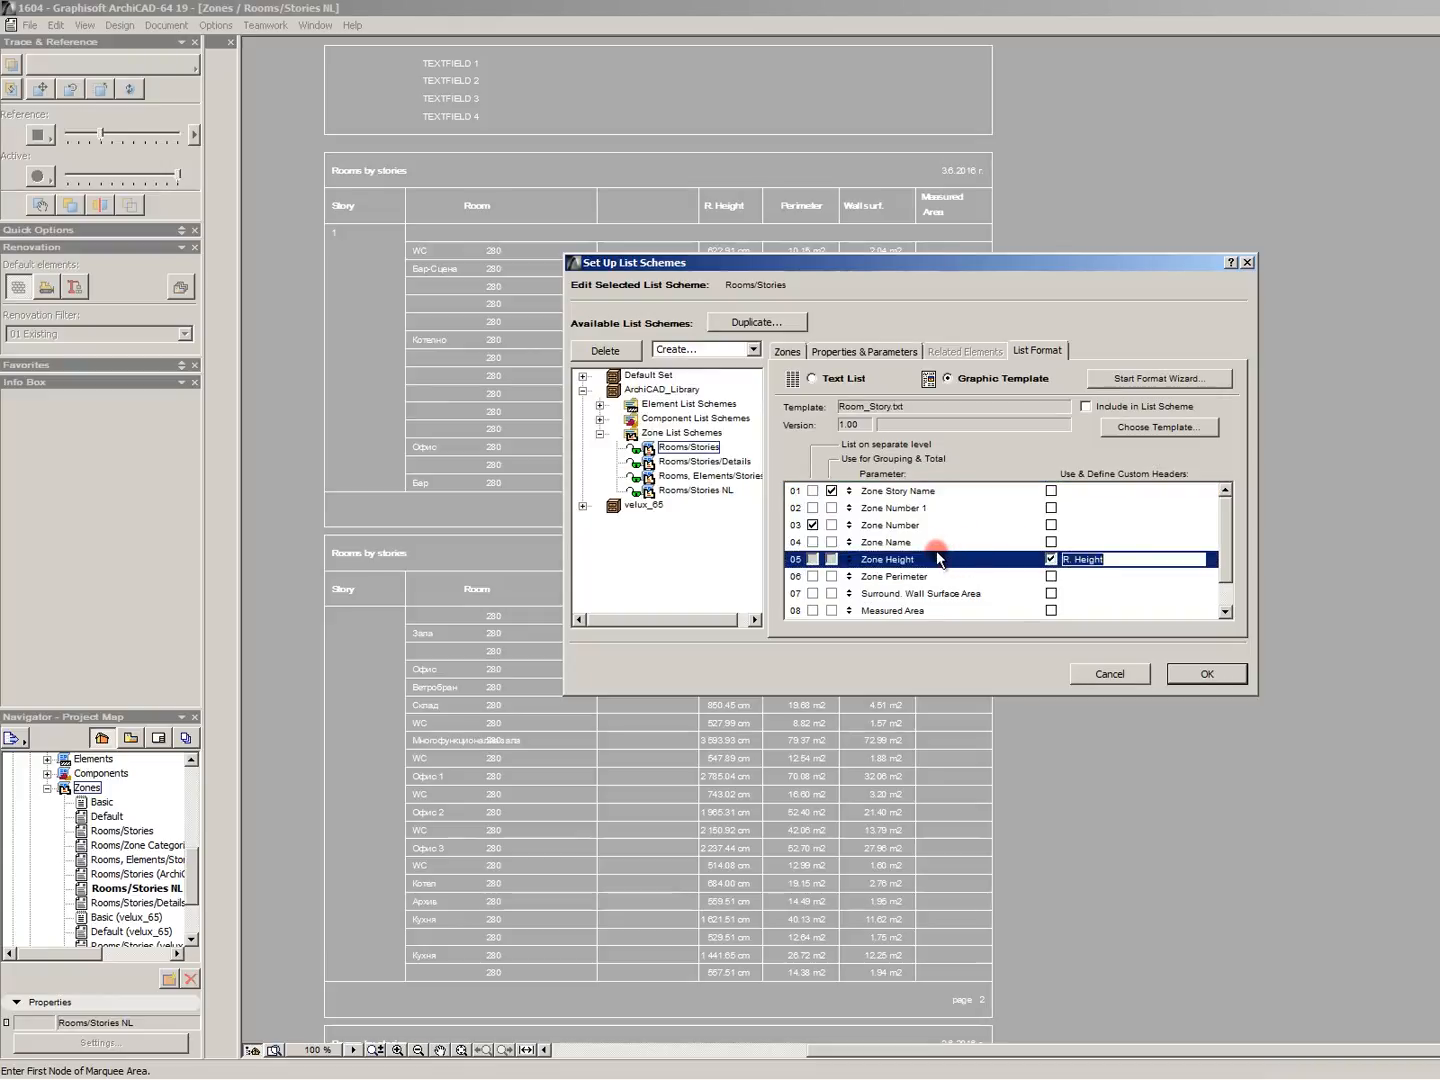
click(700, 490)
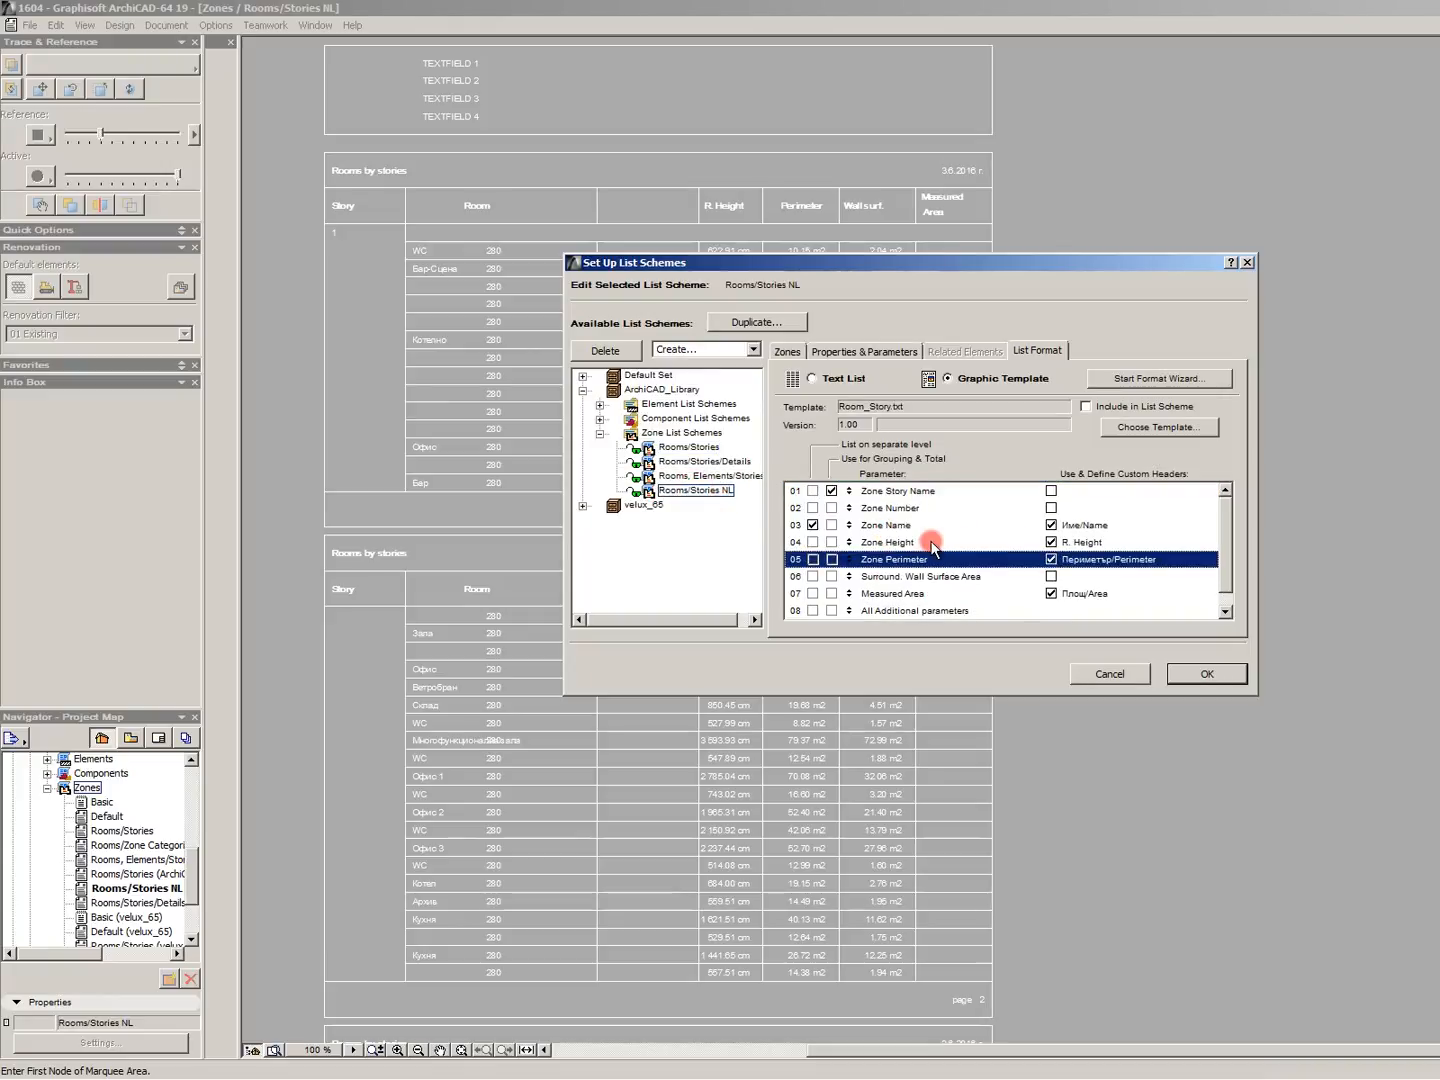
click(697, 447)
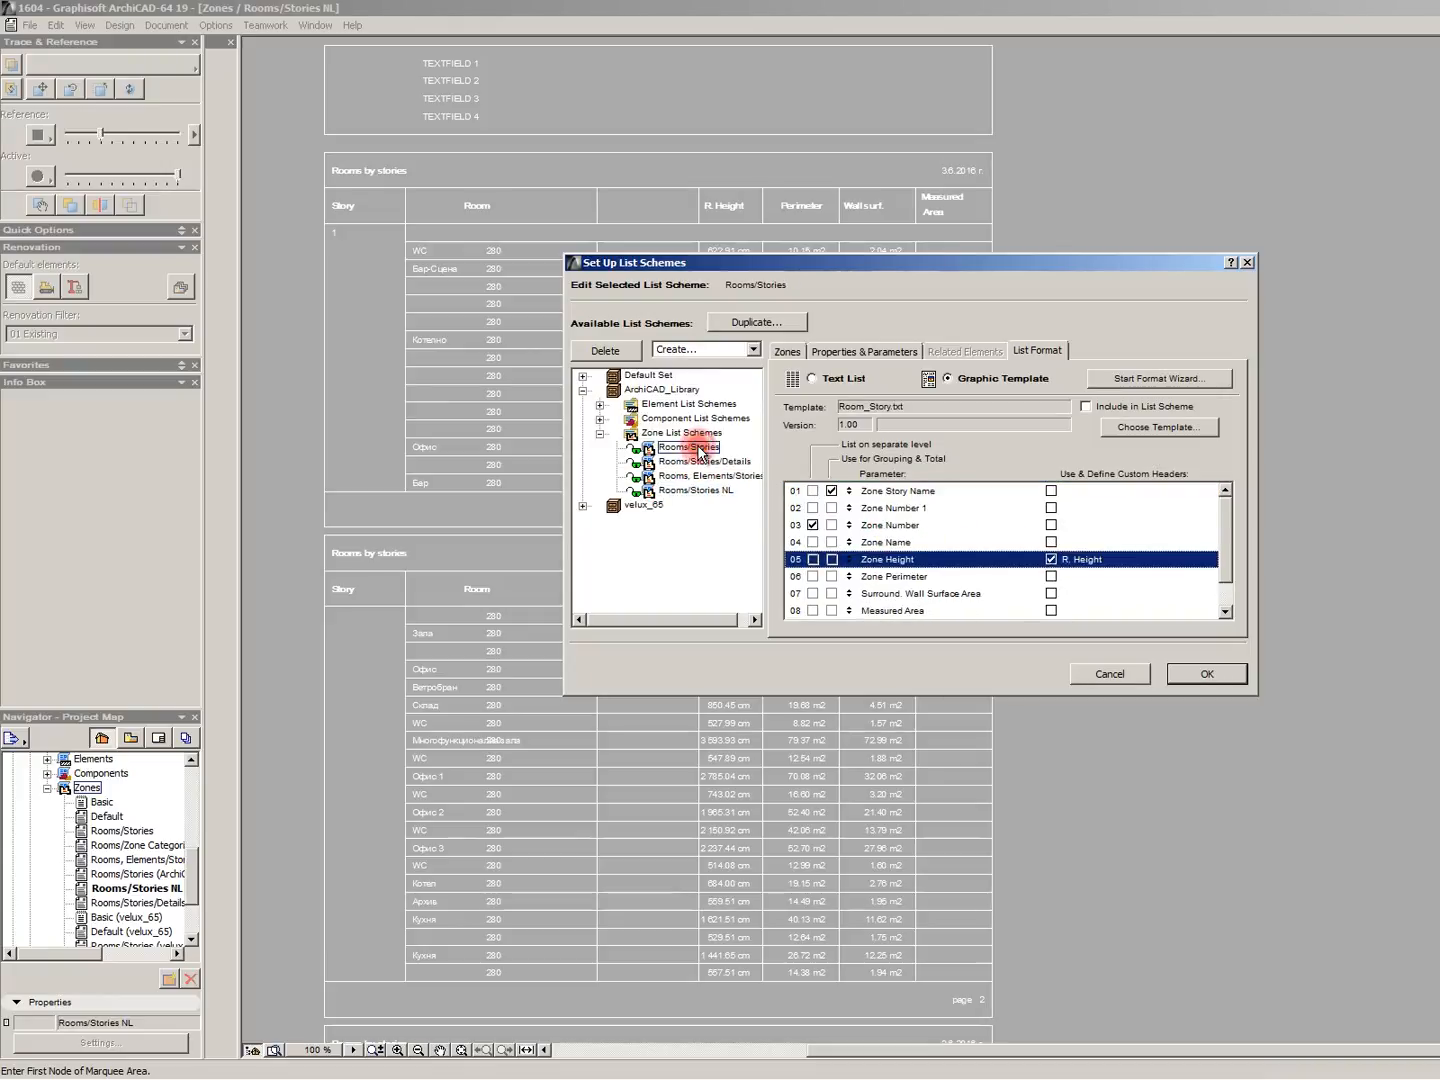
click(701, 491)
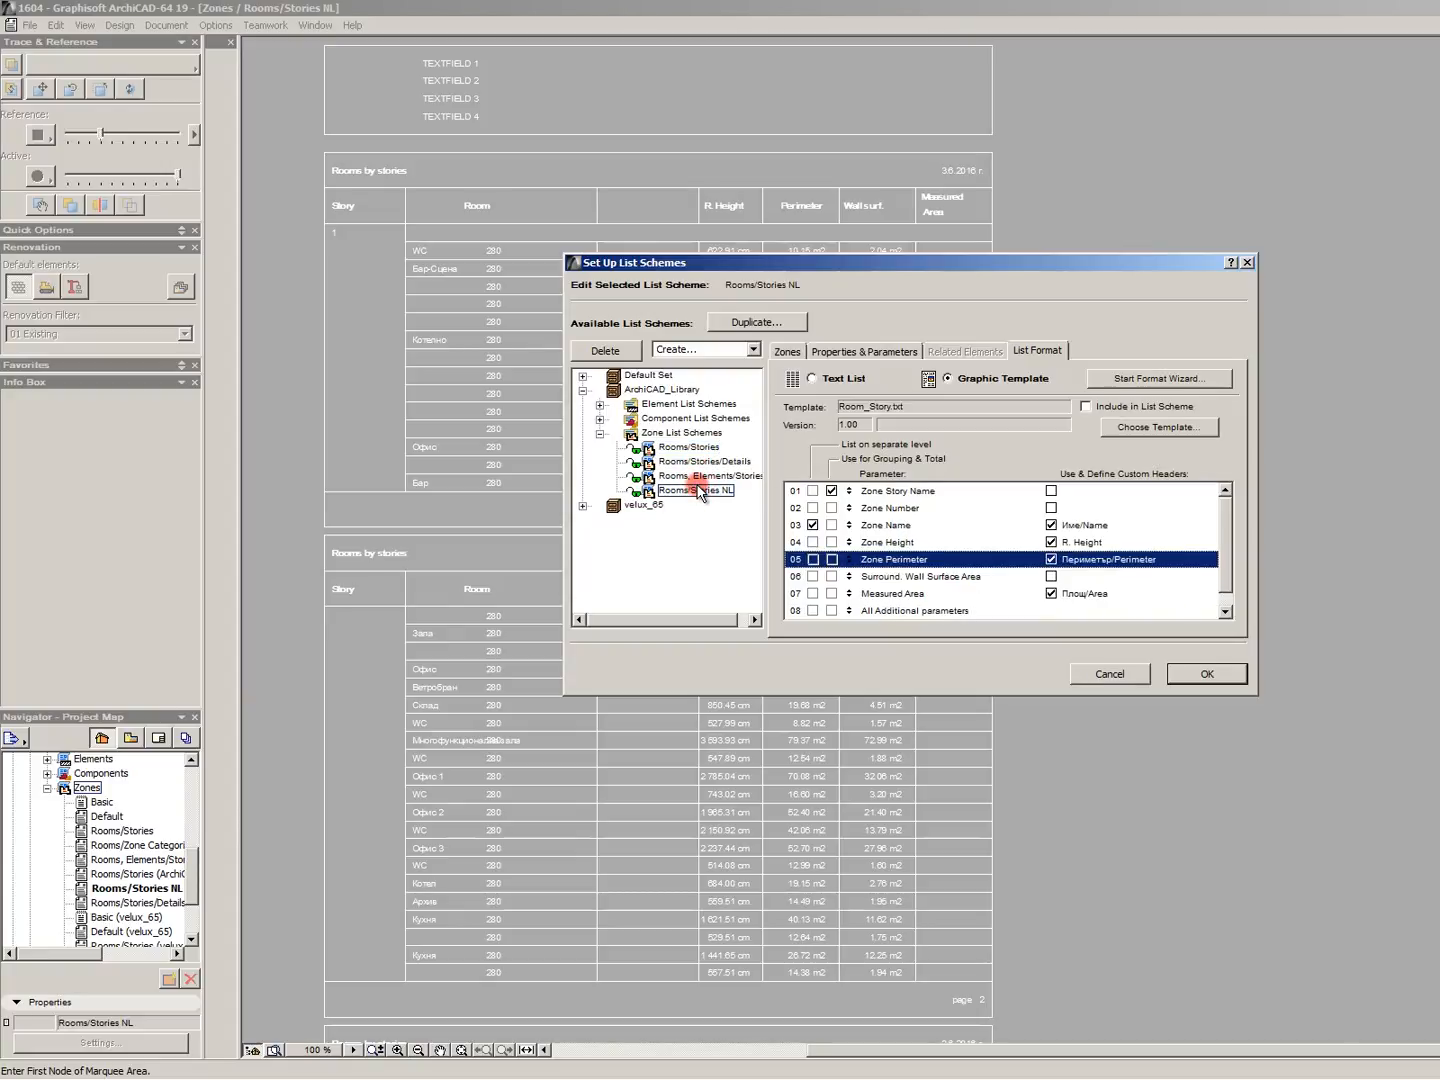
Step: Turn off the custom headers for Zone Name, Zone Perimeter and Measured Area in Rooms/Stories NL and apply the changes
click(1051, 525)
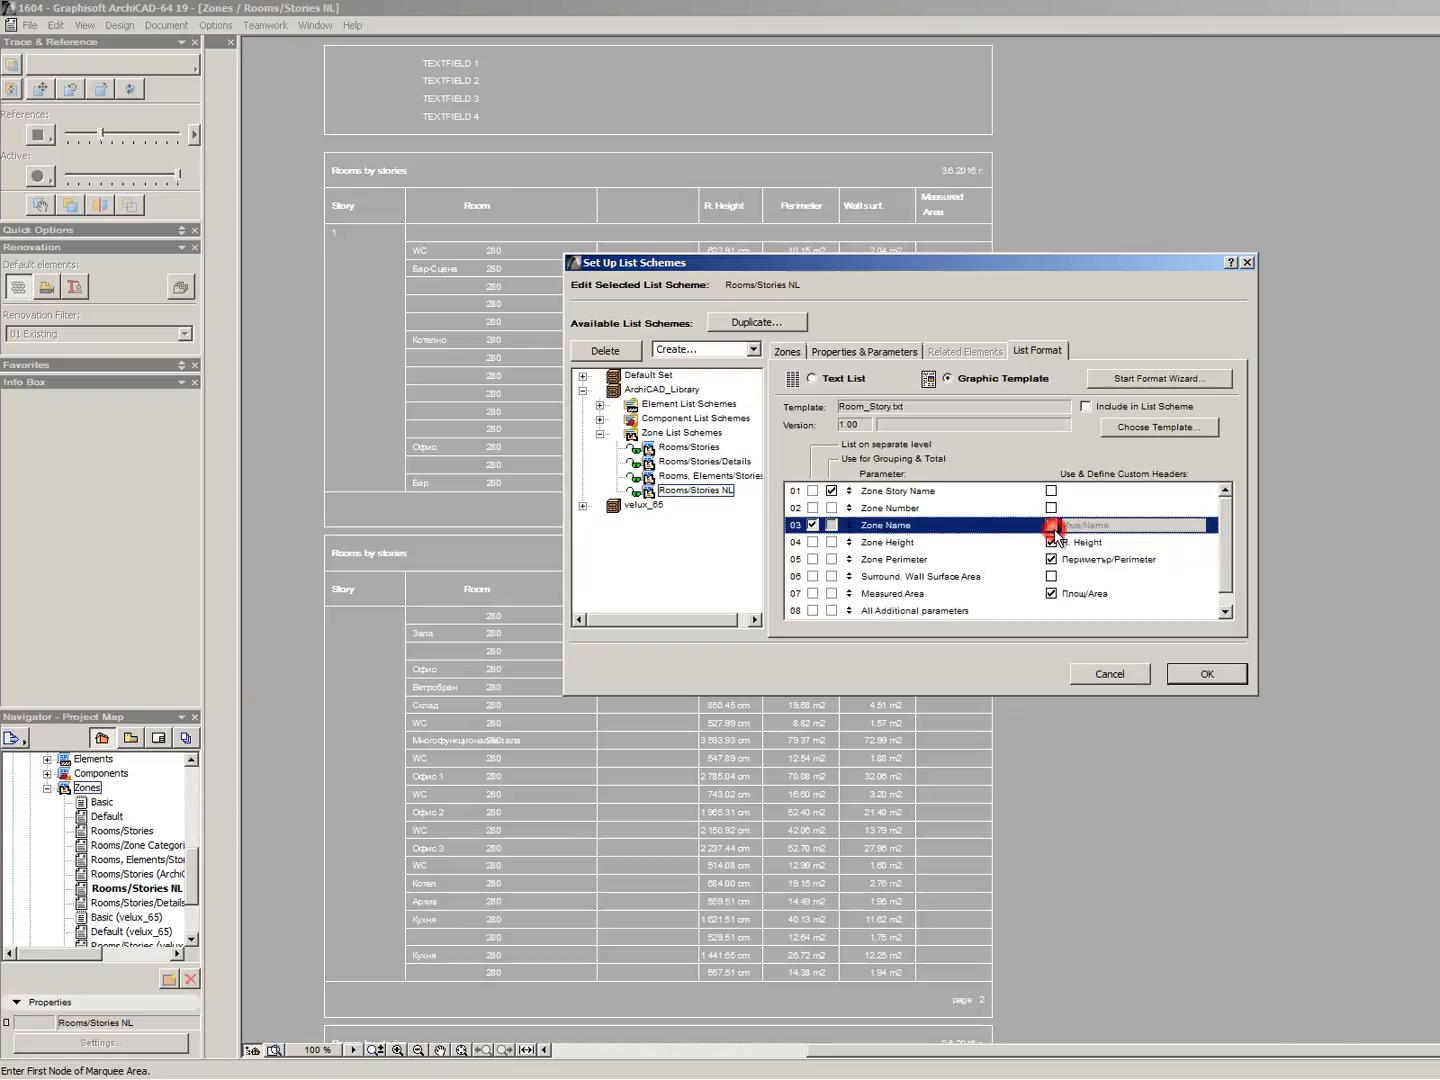
click(1051, 559)
click(1051, 593)
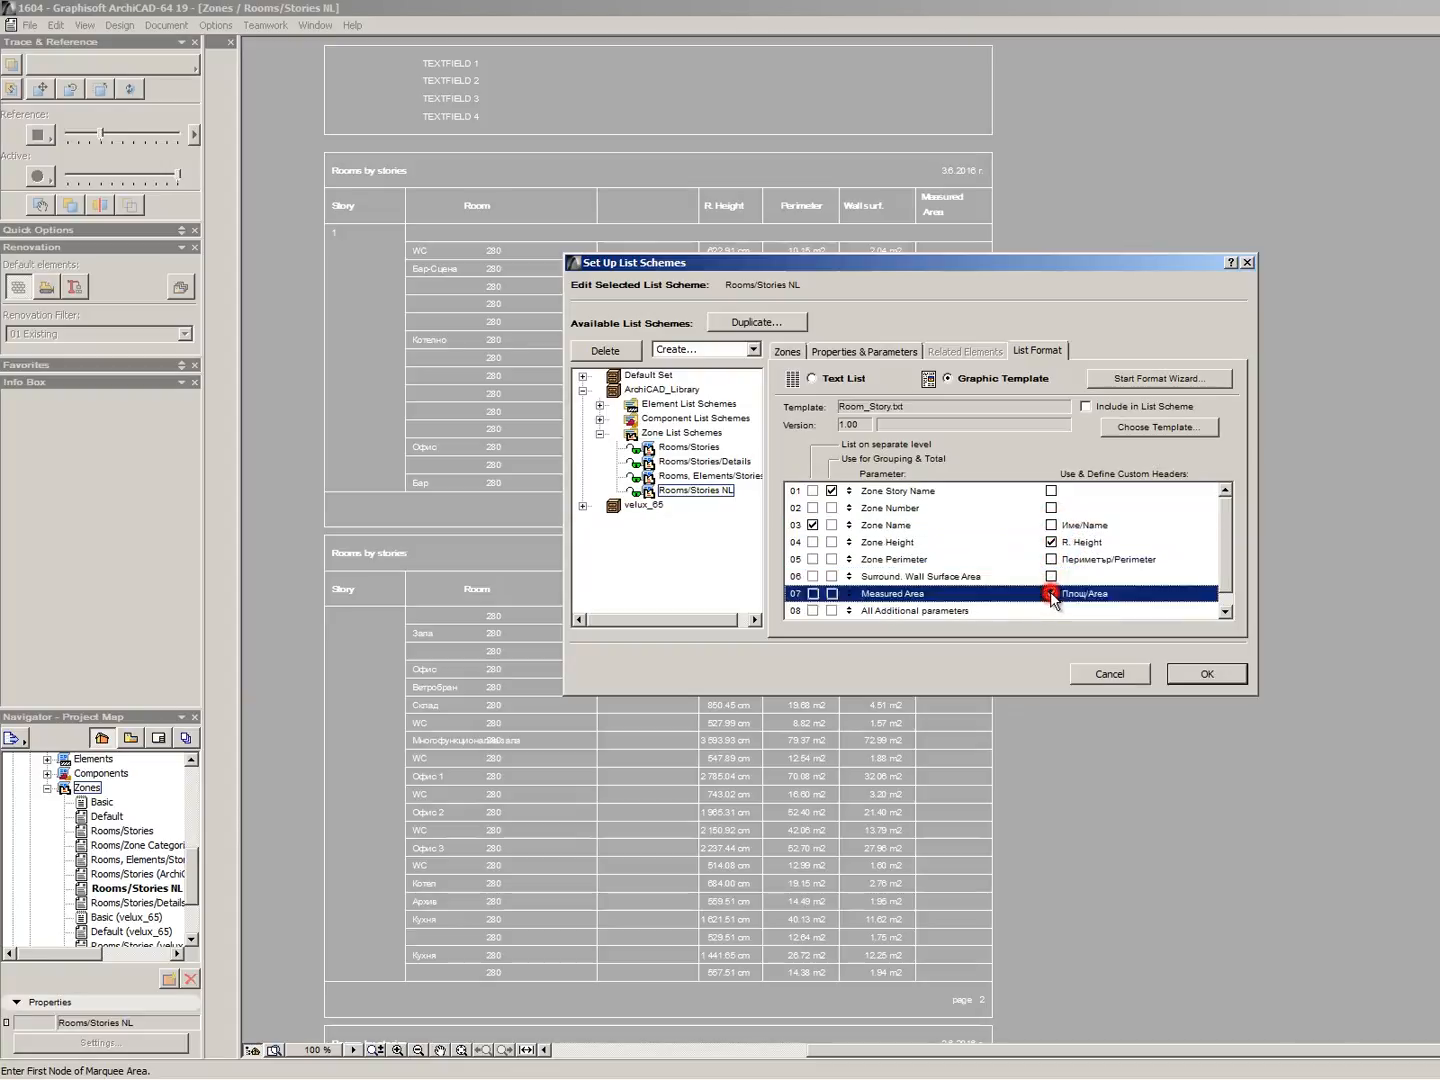
click(1201, 674)
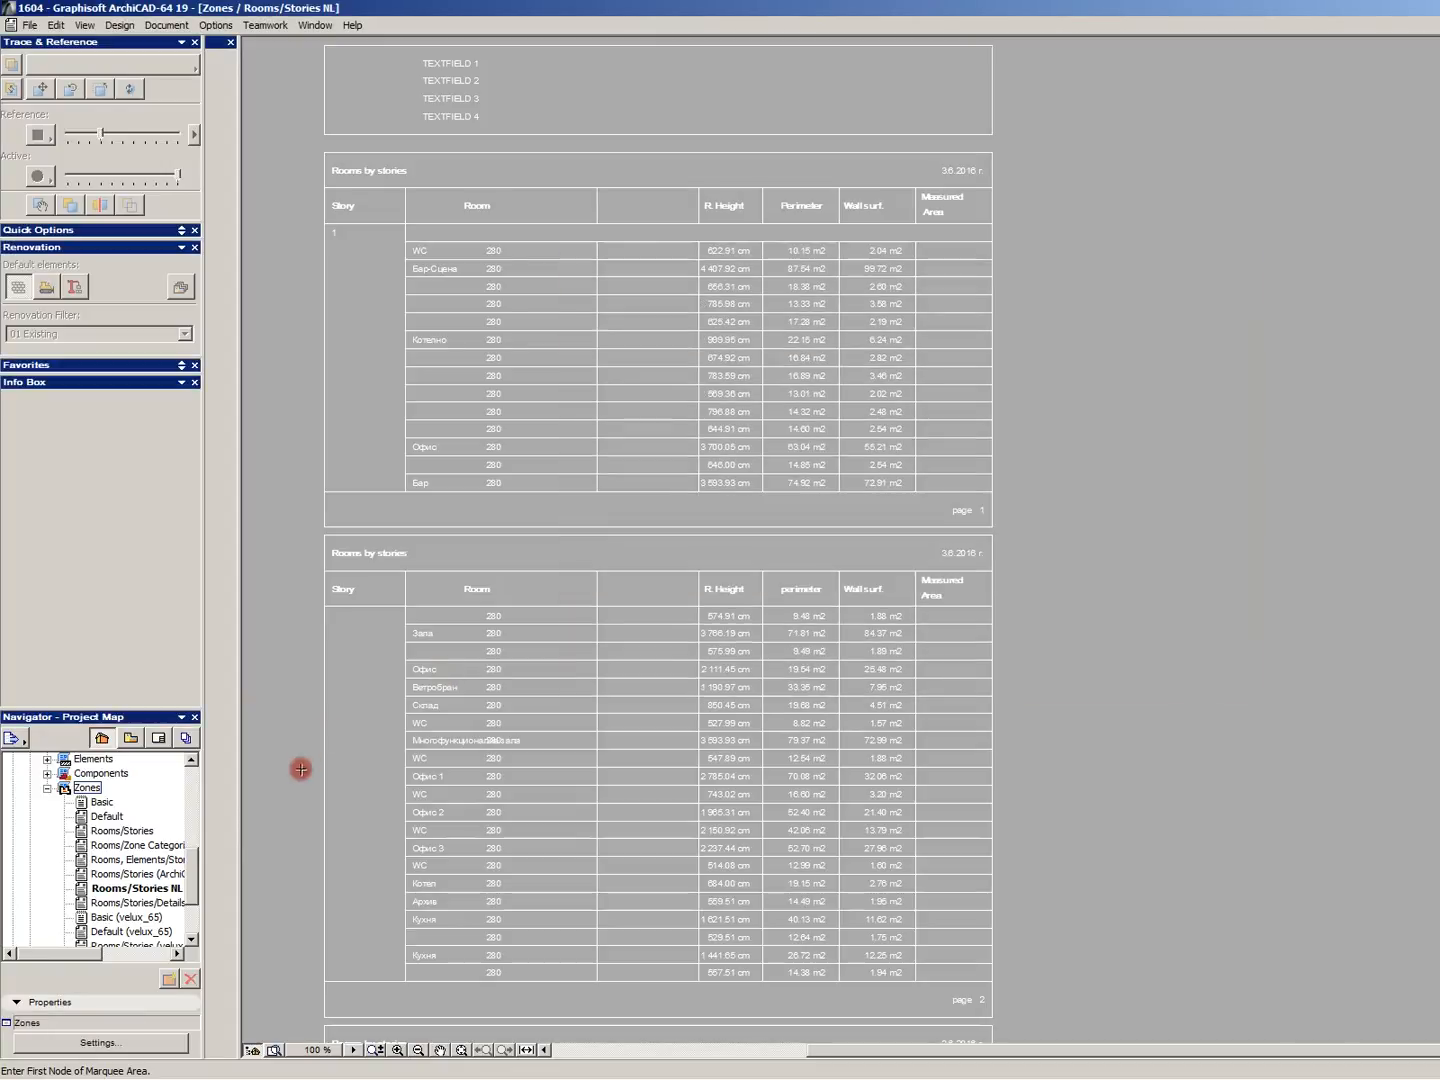
Step: Regenerate the Rooms/Stories NL list to check its headers and columns
click(160, 888)
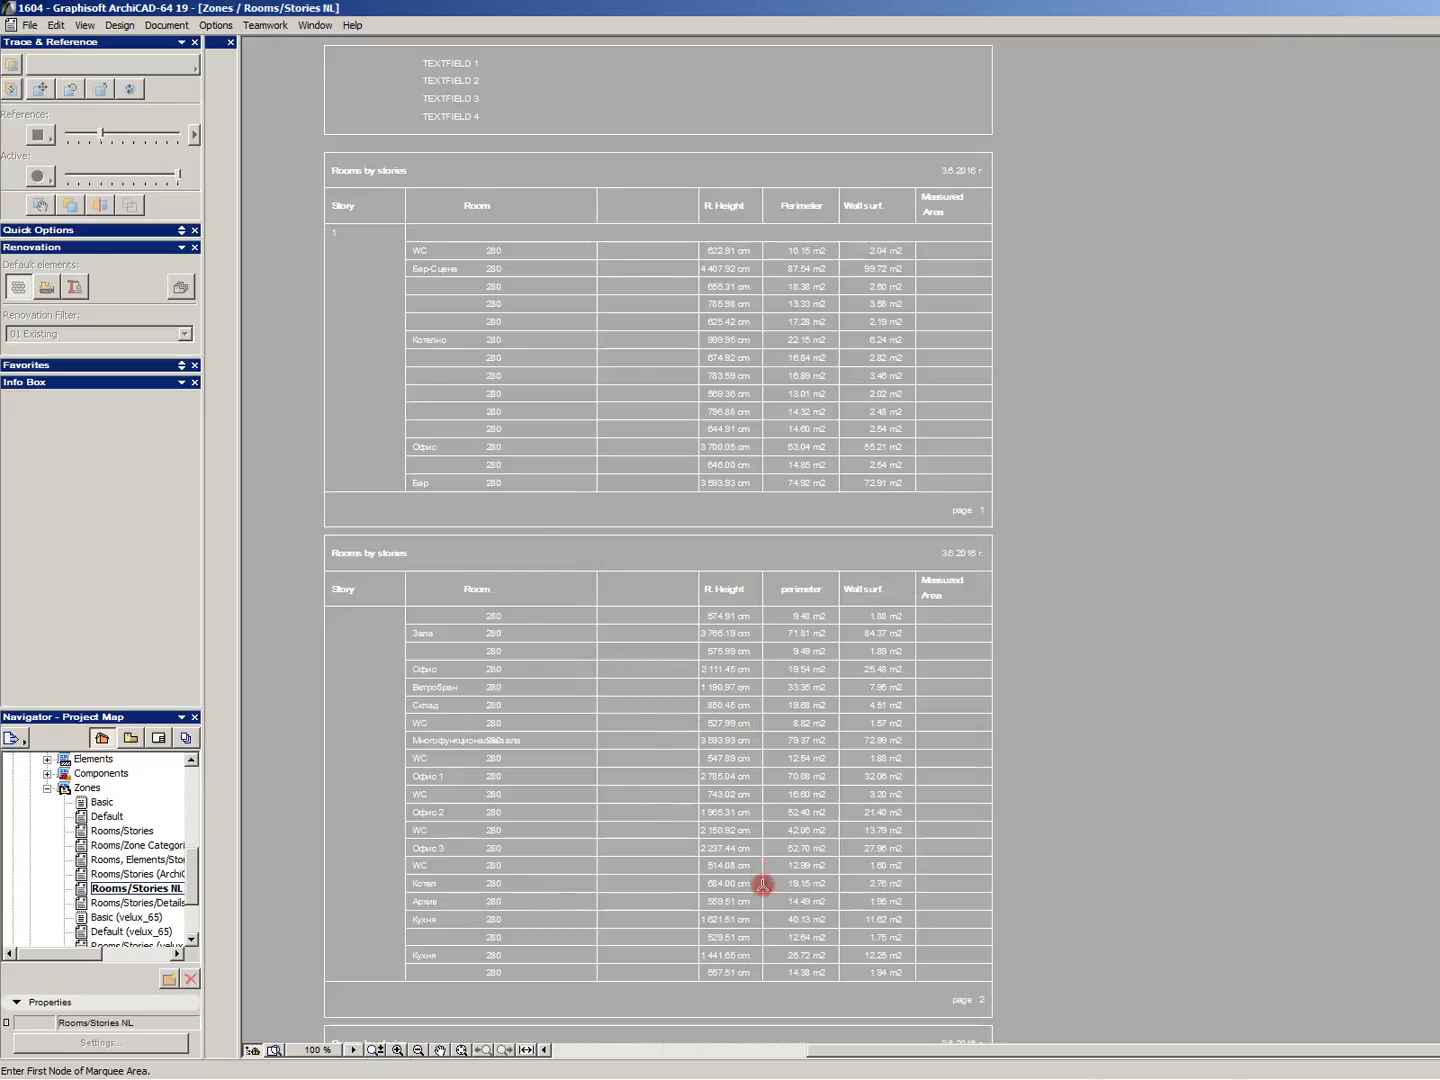
right_click(100, 890)
click(121, 870)
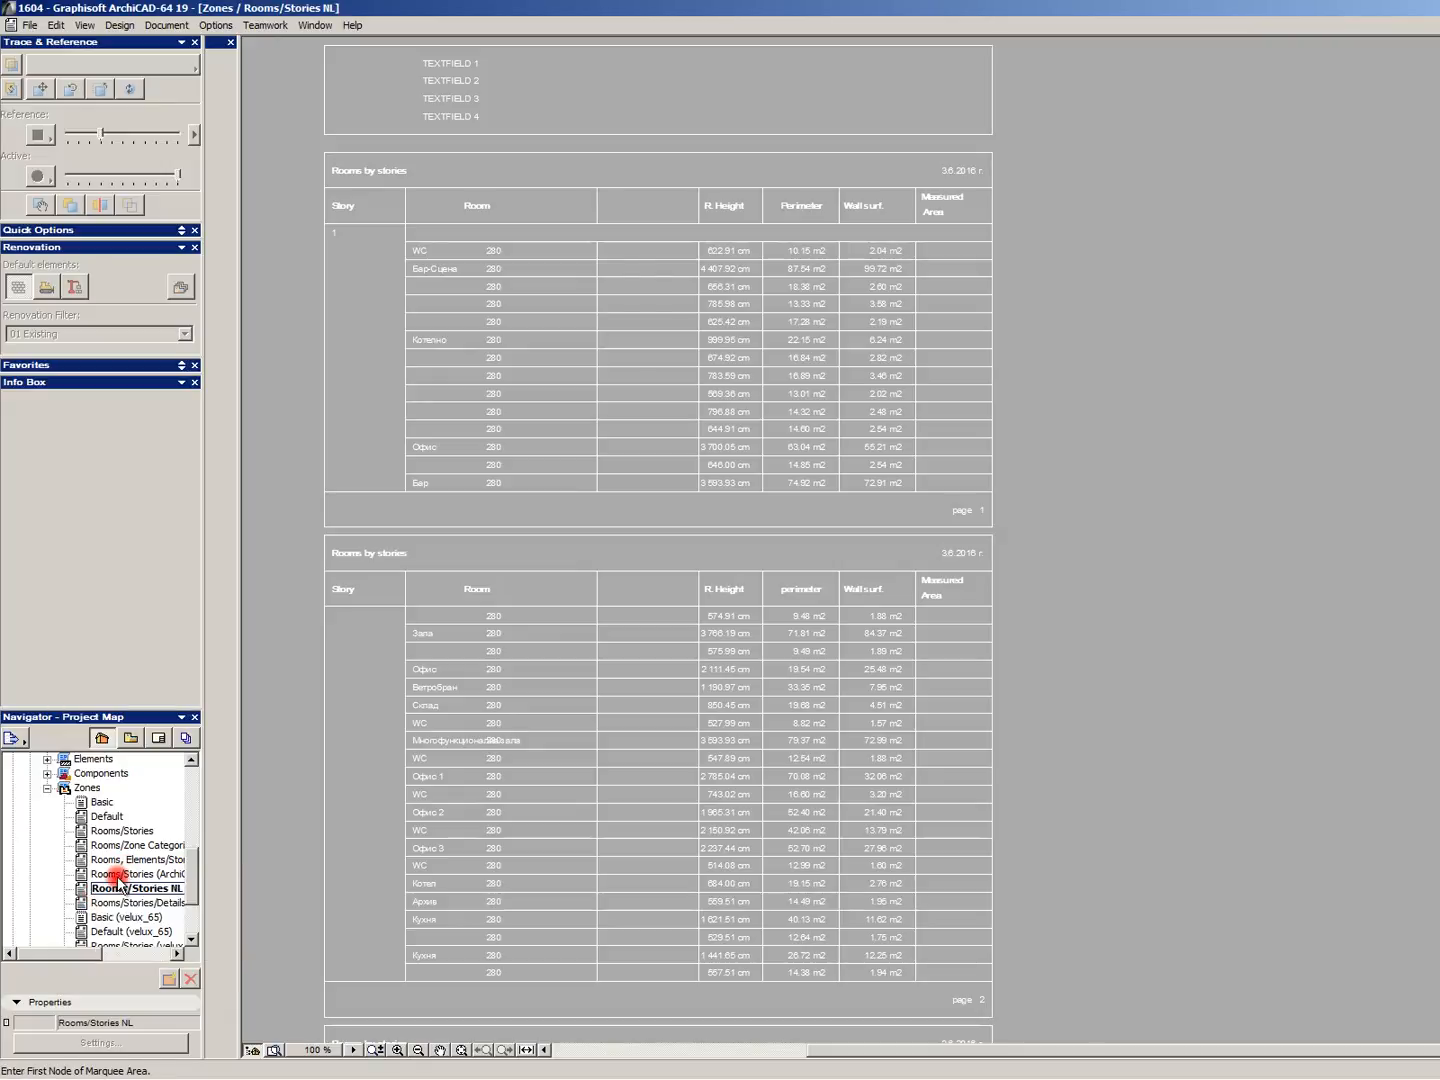
Step: Reopen the zone list scheme setup and examine the order and options of the Rooms/Stories list format parameters
right_click(93, 790)
click(112, 804)
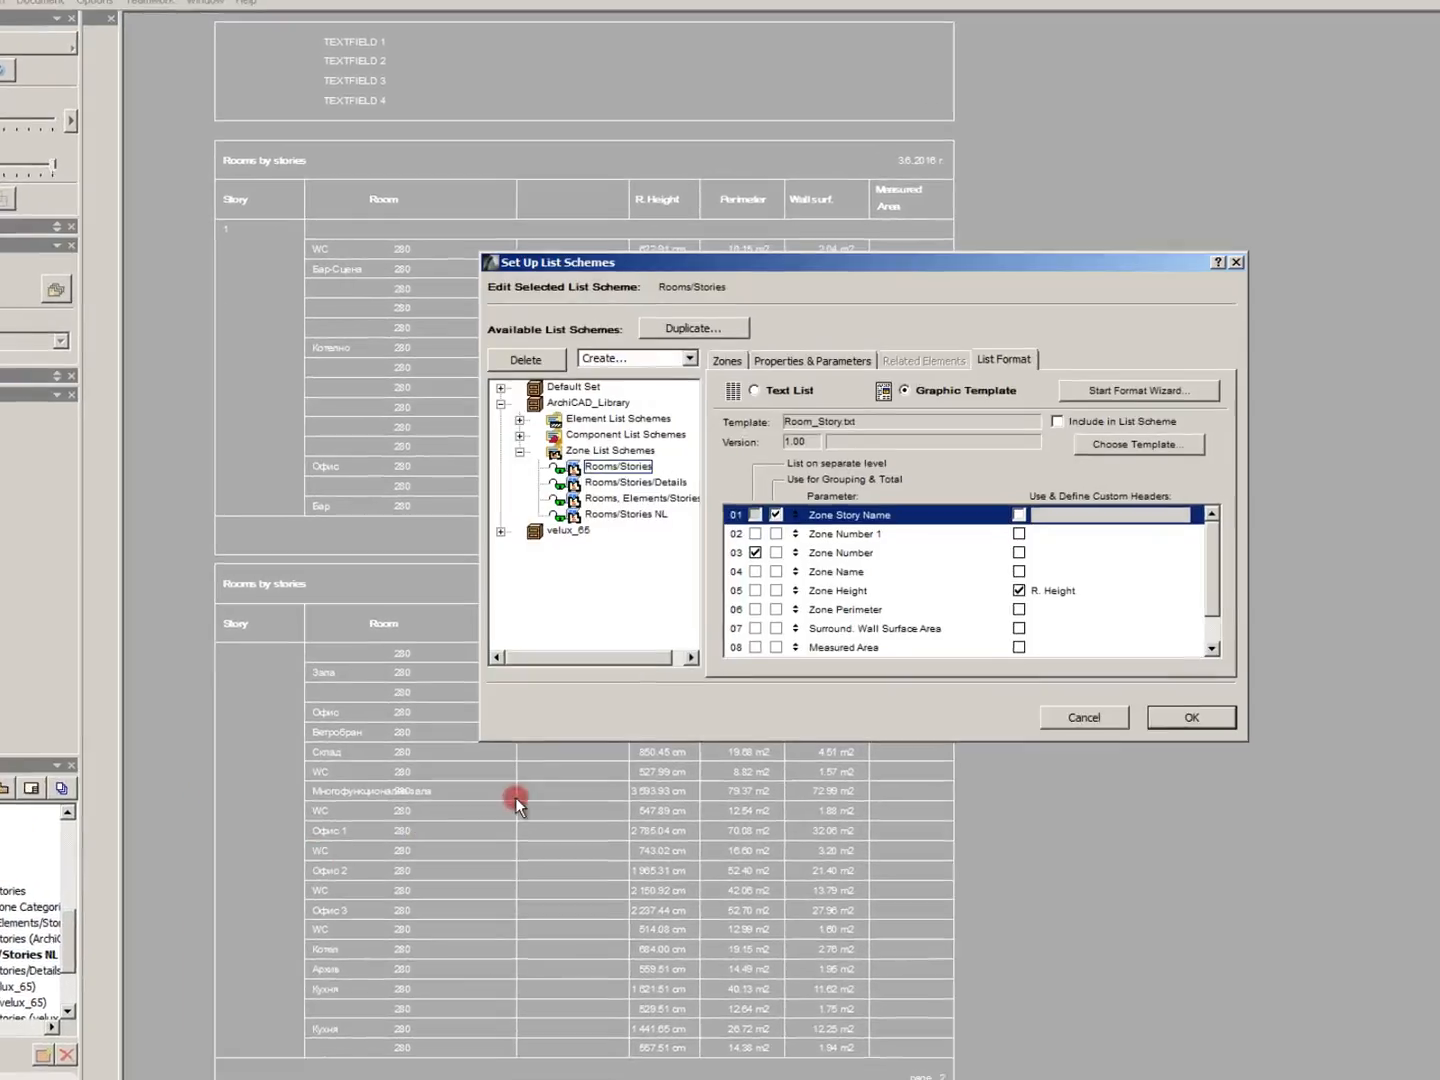
click(815, 586)
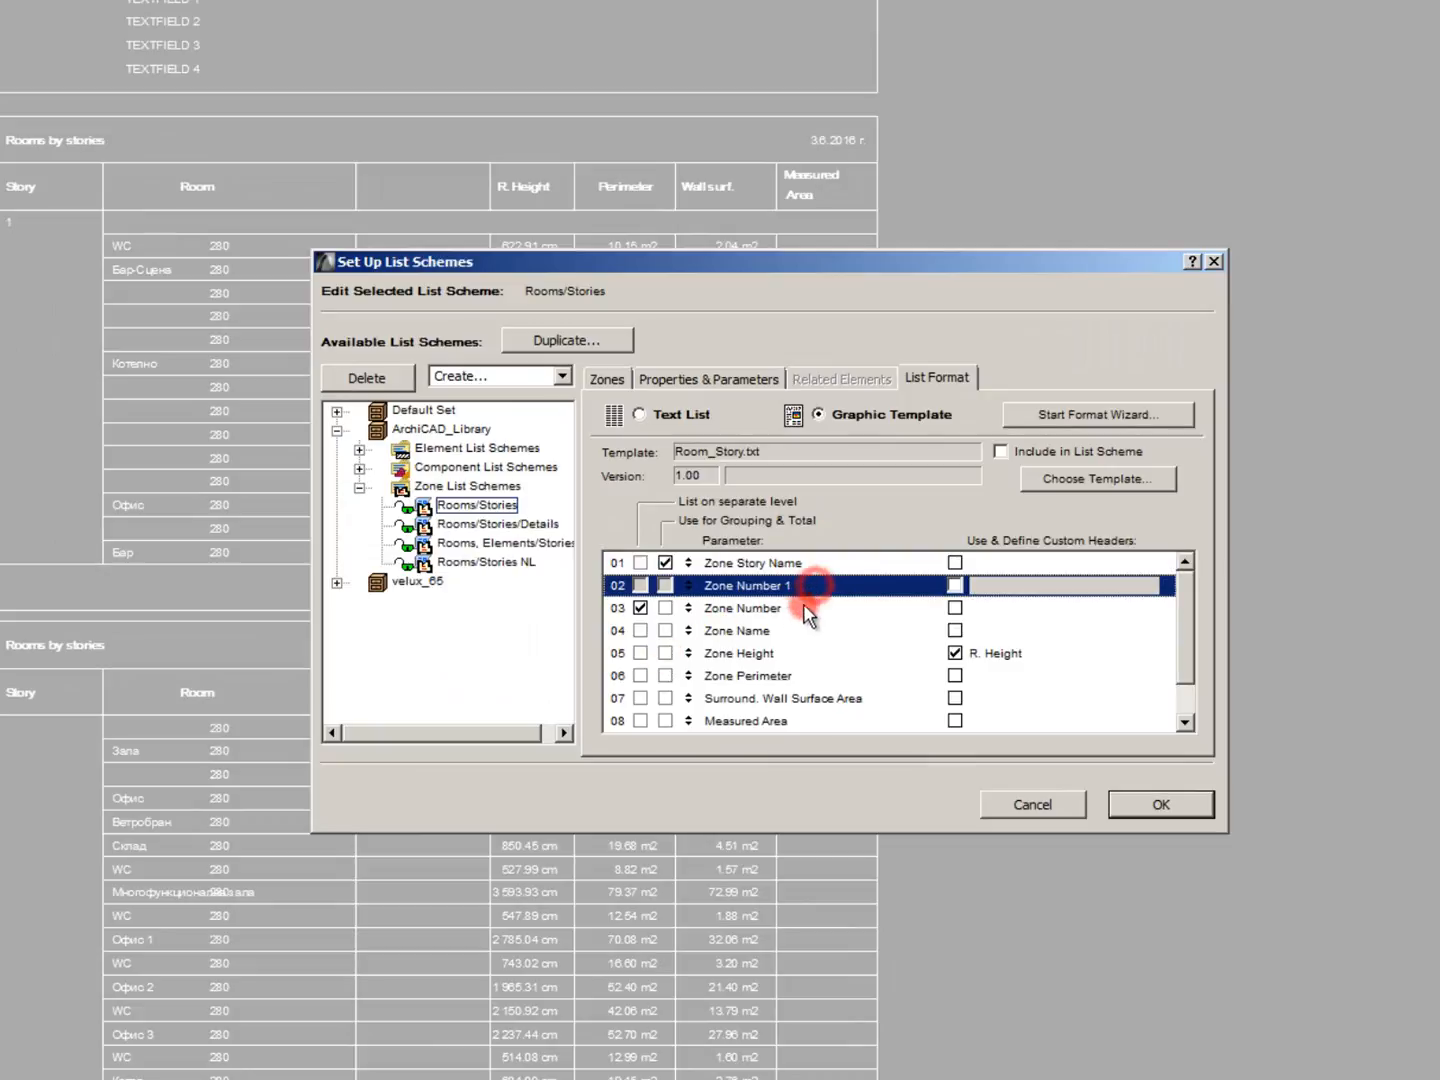
click(795, 609)
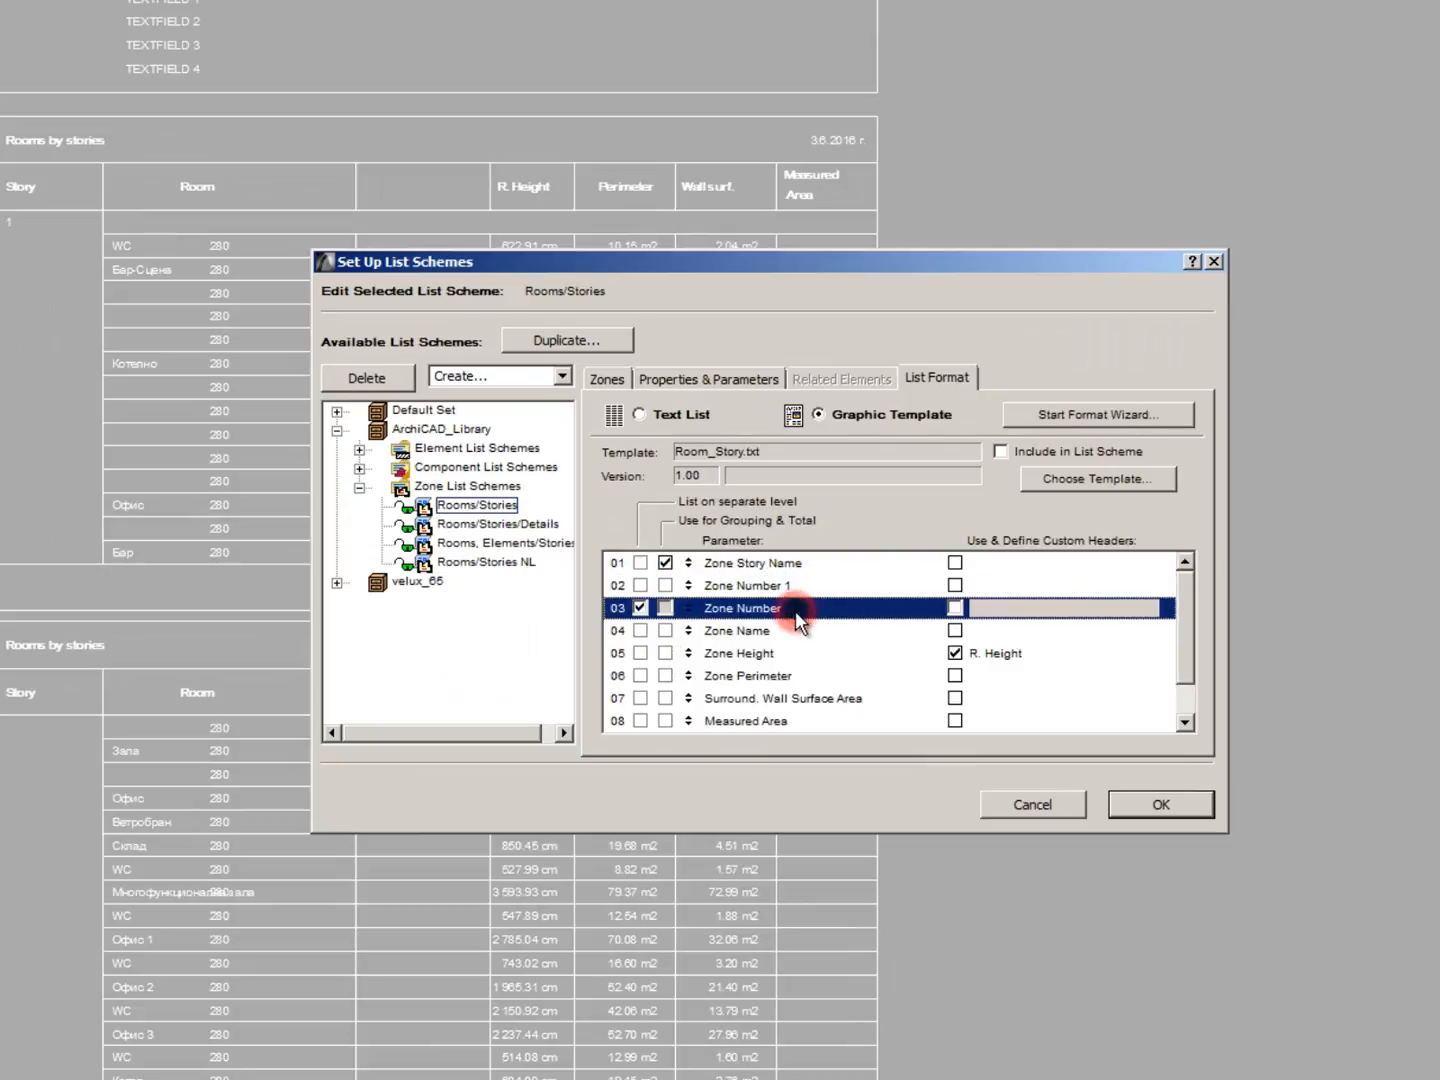
scroll(796, 611, down, 1)
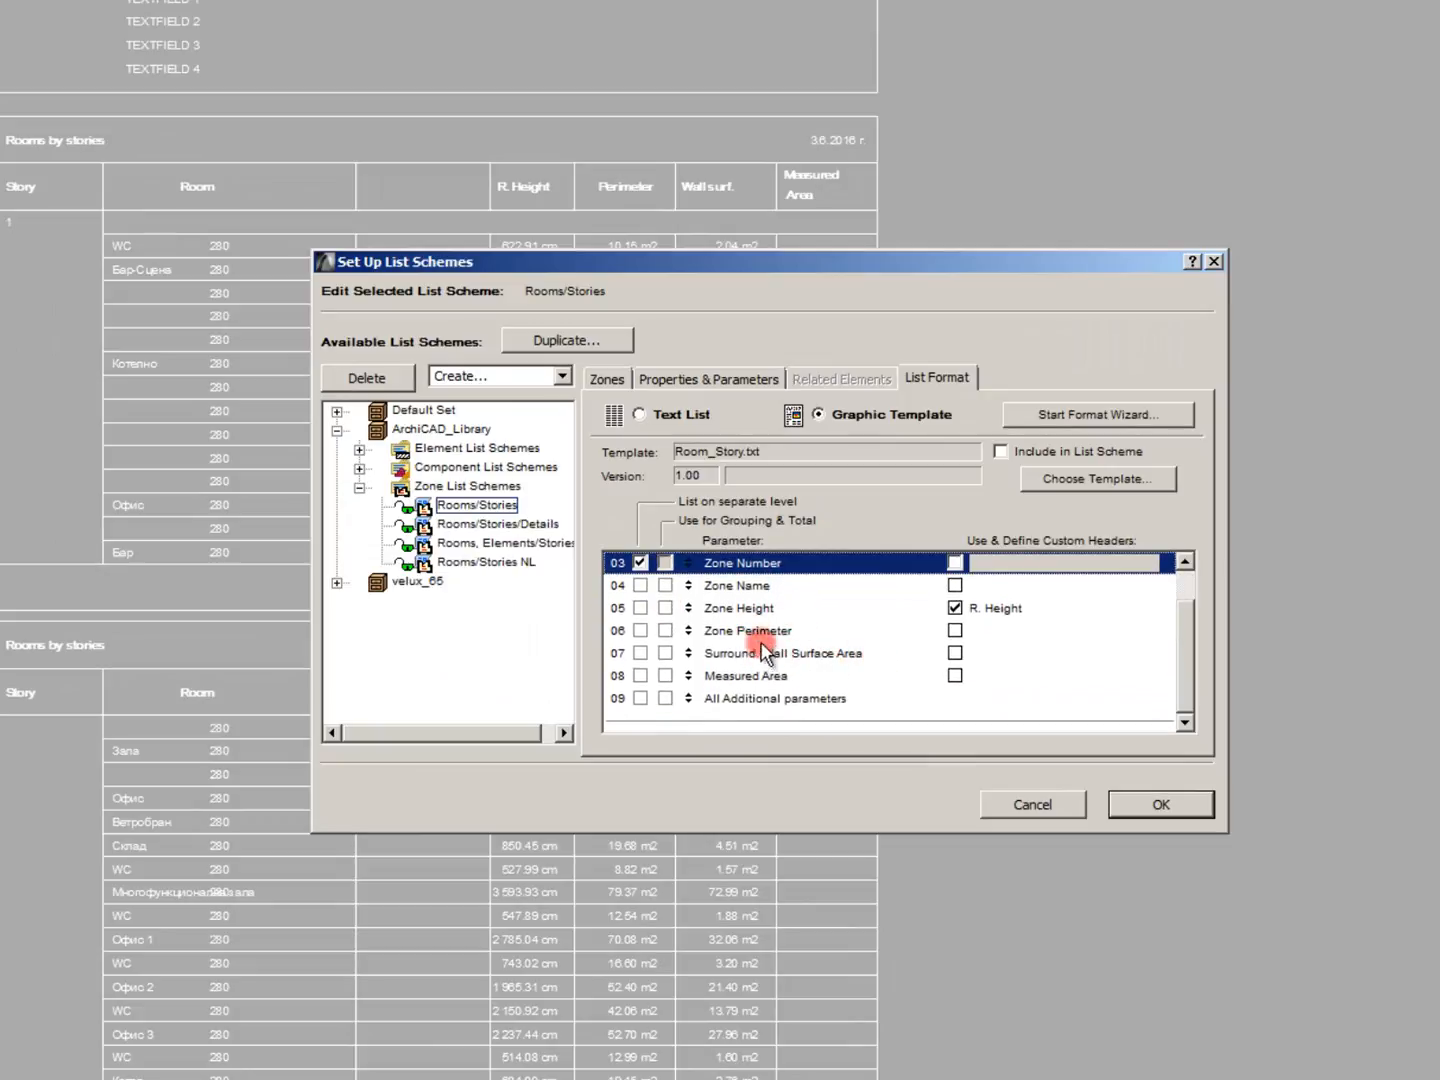
scroll(762, 651, up, 1)
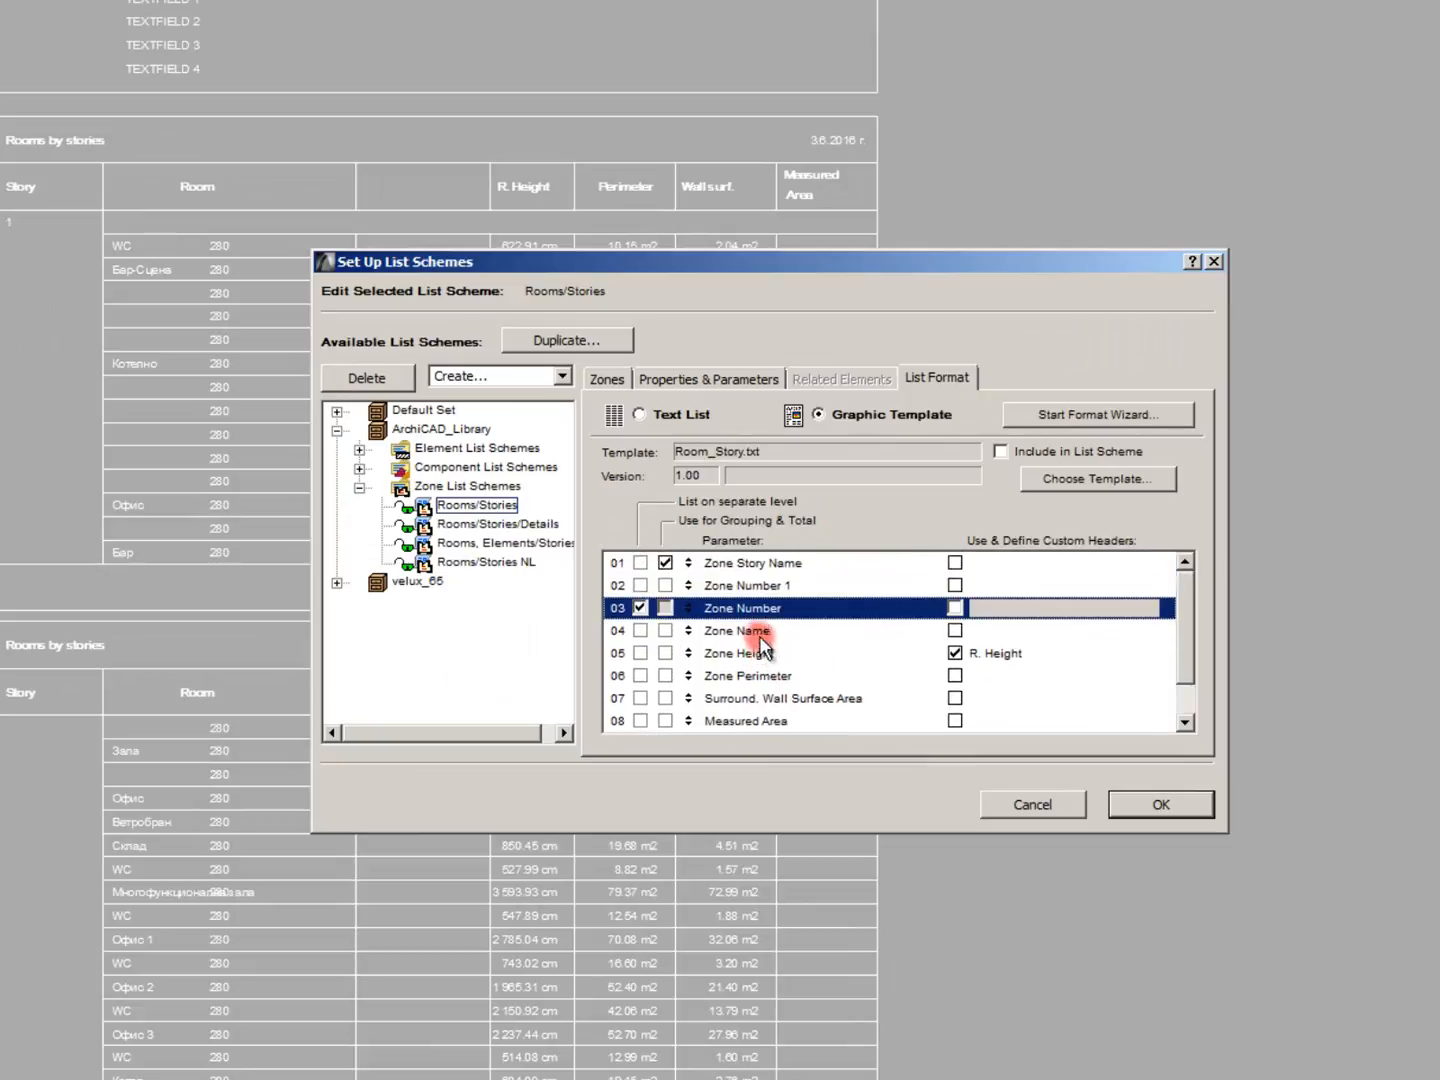
click(744, 572)
click(740, 585)
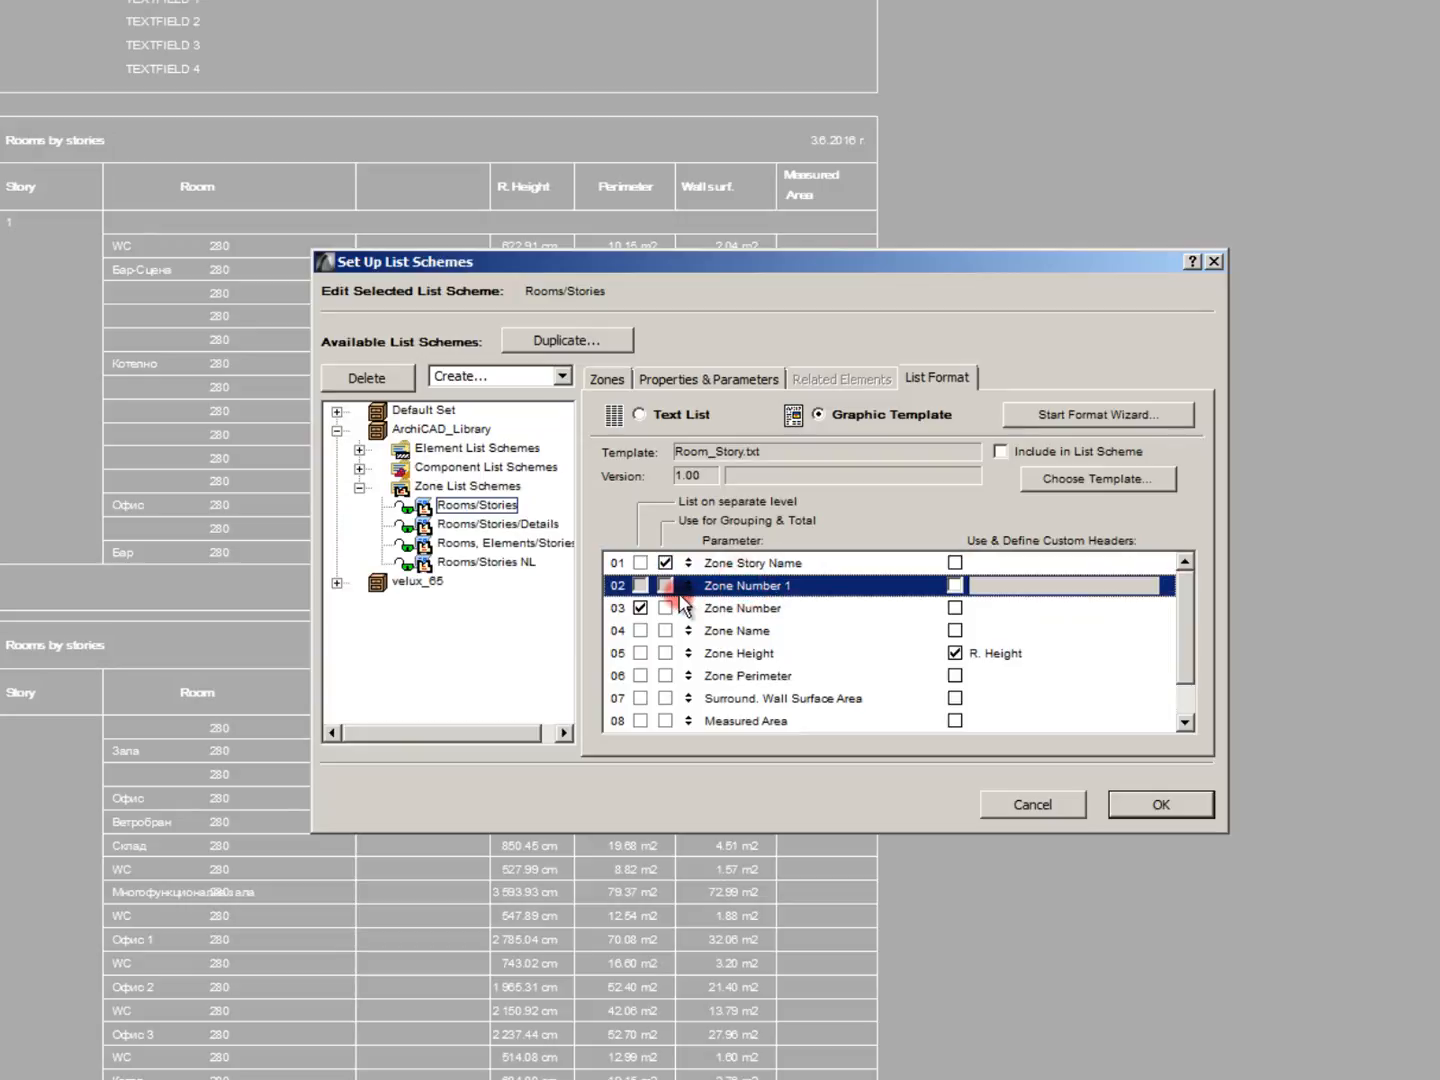
click(639, 586)
Step: Examine which zone parameters are included in the original Rooms/Stories scheme
click(681, 383)
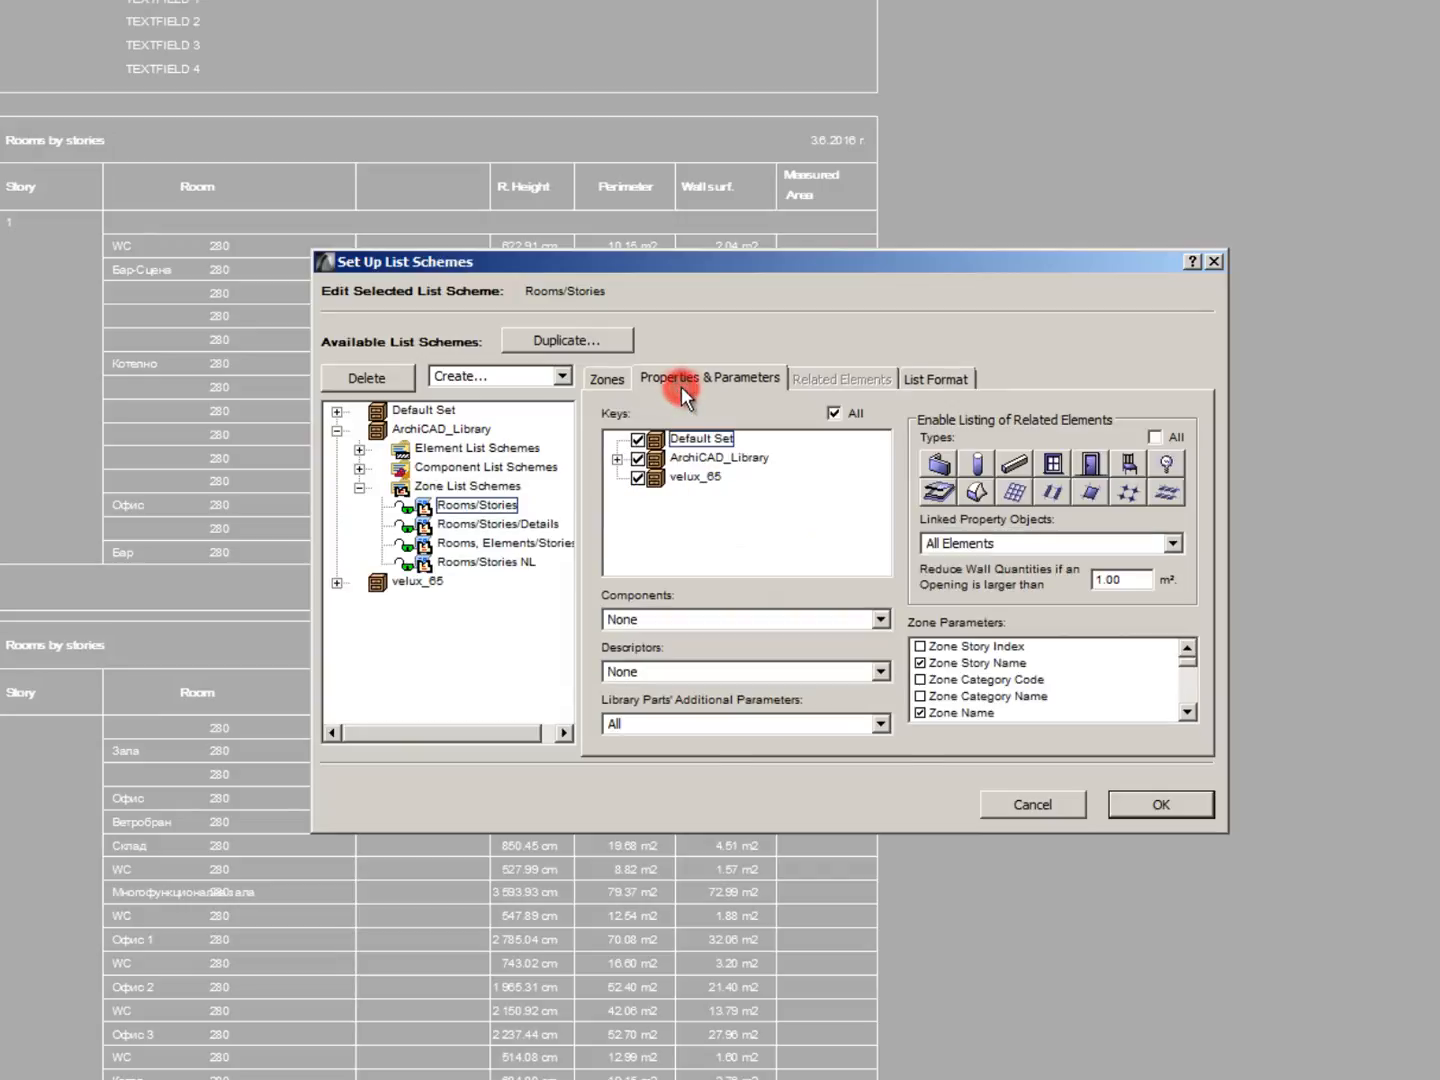
click(1041, 682)
scroll(1042, 690, down, 3)
scroll(1042, 697, up, 3)
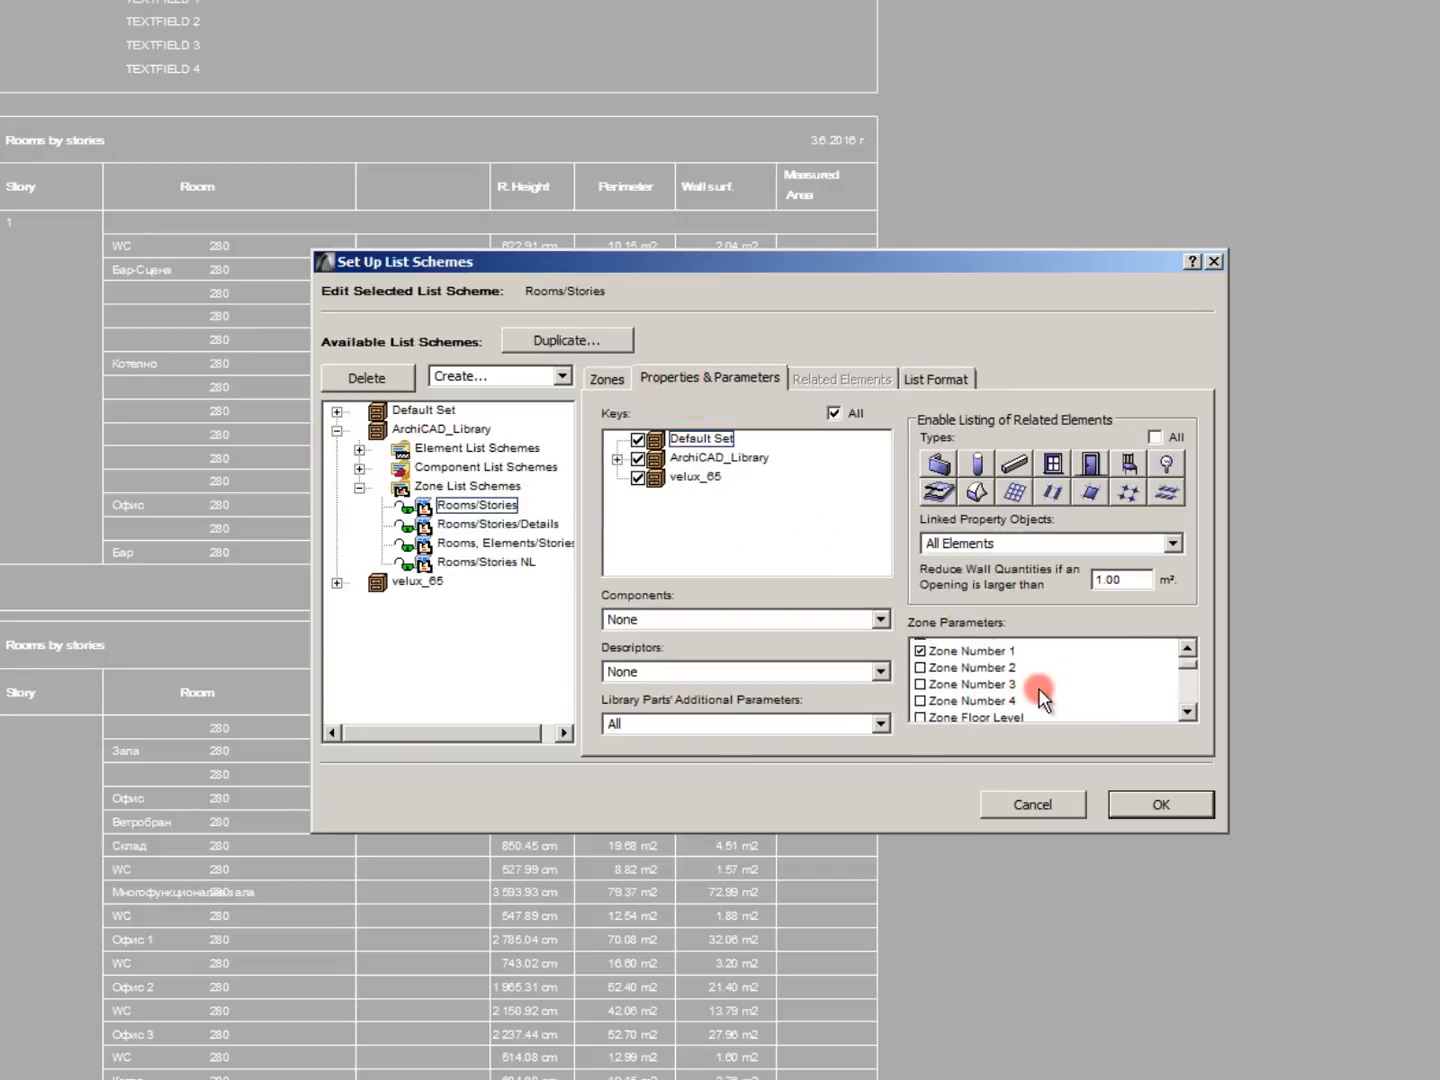
Step: Try excluding Zone Number 1 from the zone parameters of the Rooms/Stories scheme and check its list format
click(1015, 698)
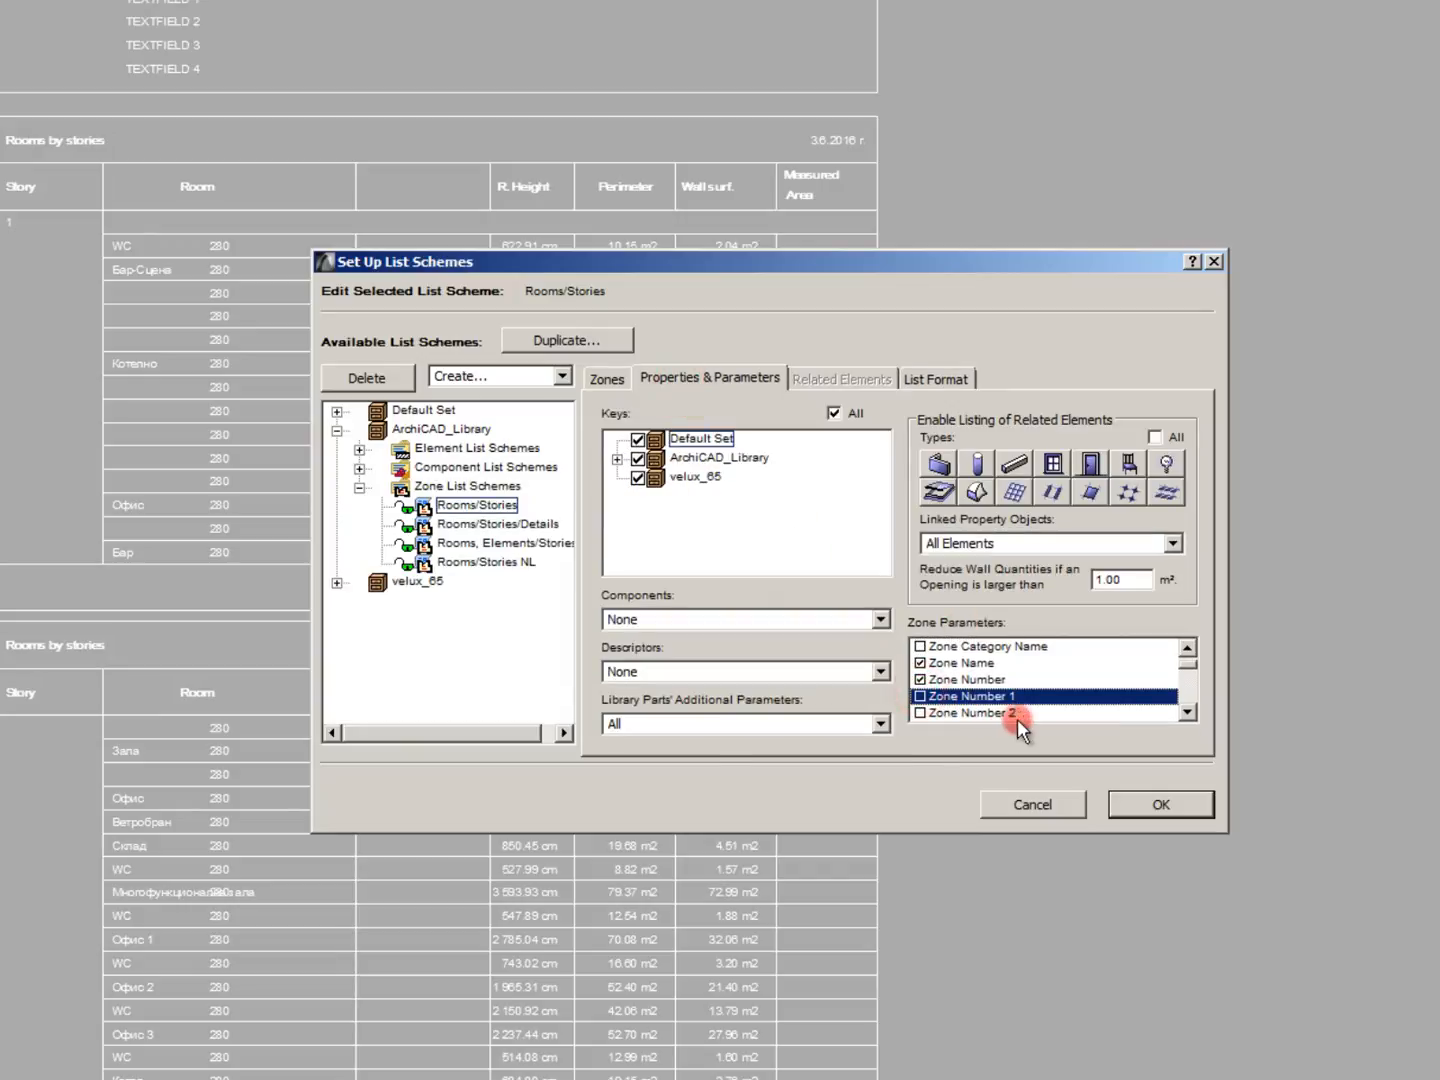
click(922, 380)
click(784, 584)
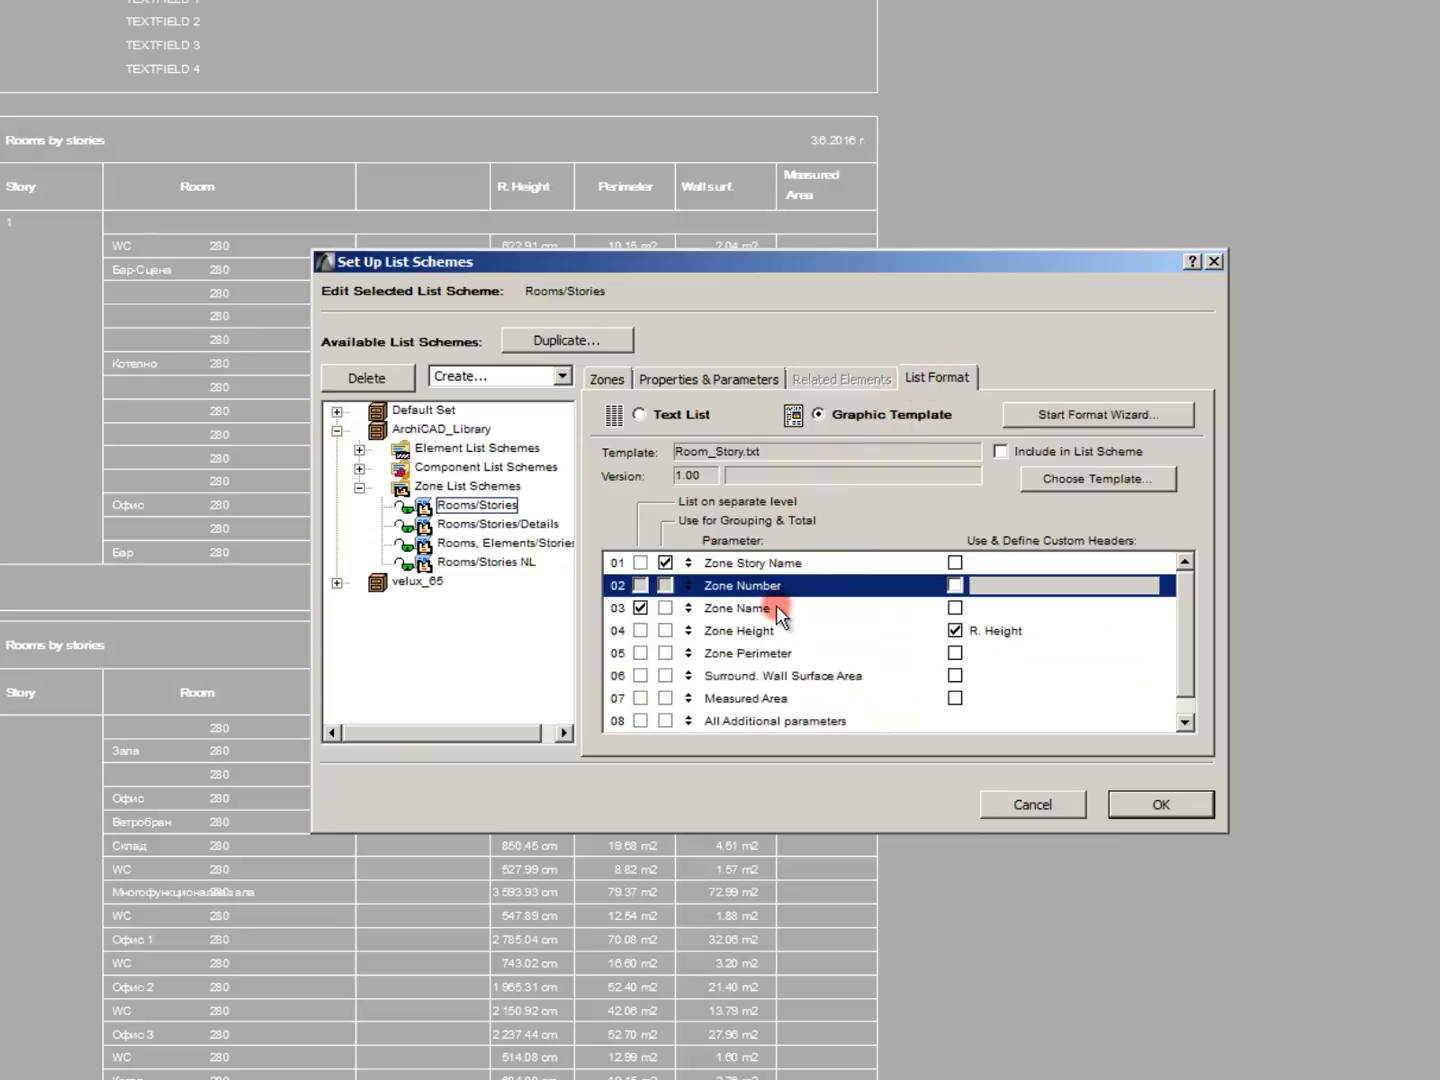
Step: Include Zone Number 1 in the Rooms/Stories zone parameters and place it third in the list format, directly above Zone Name
click(712, 369)
click(918, 695)
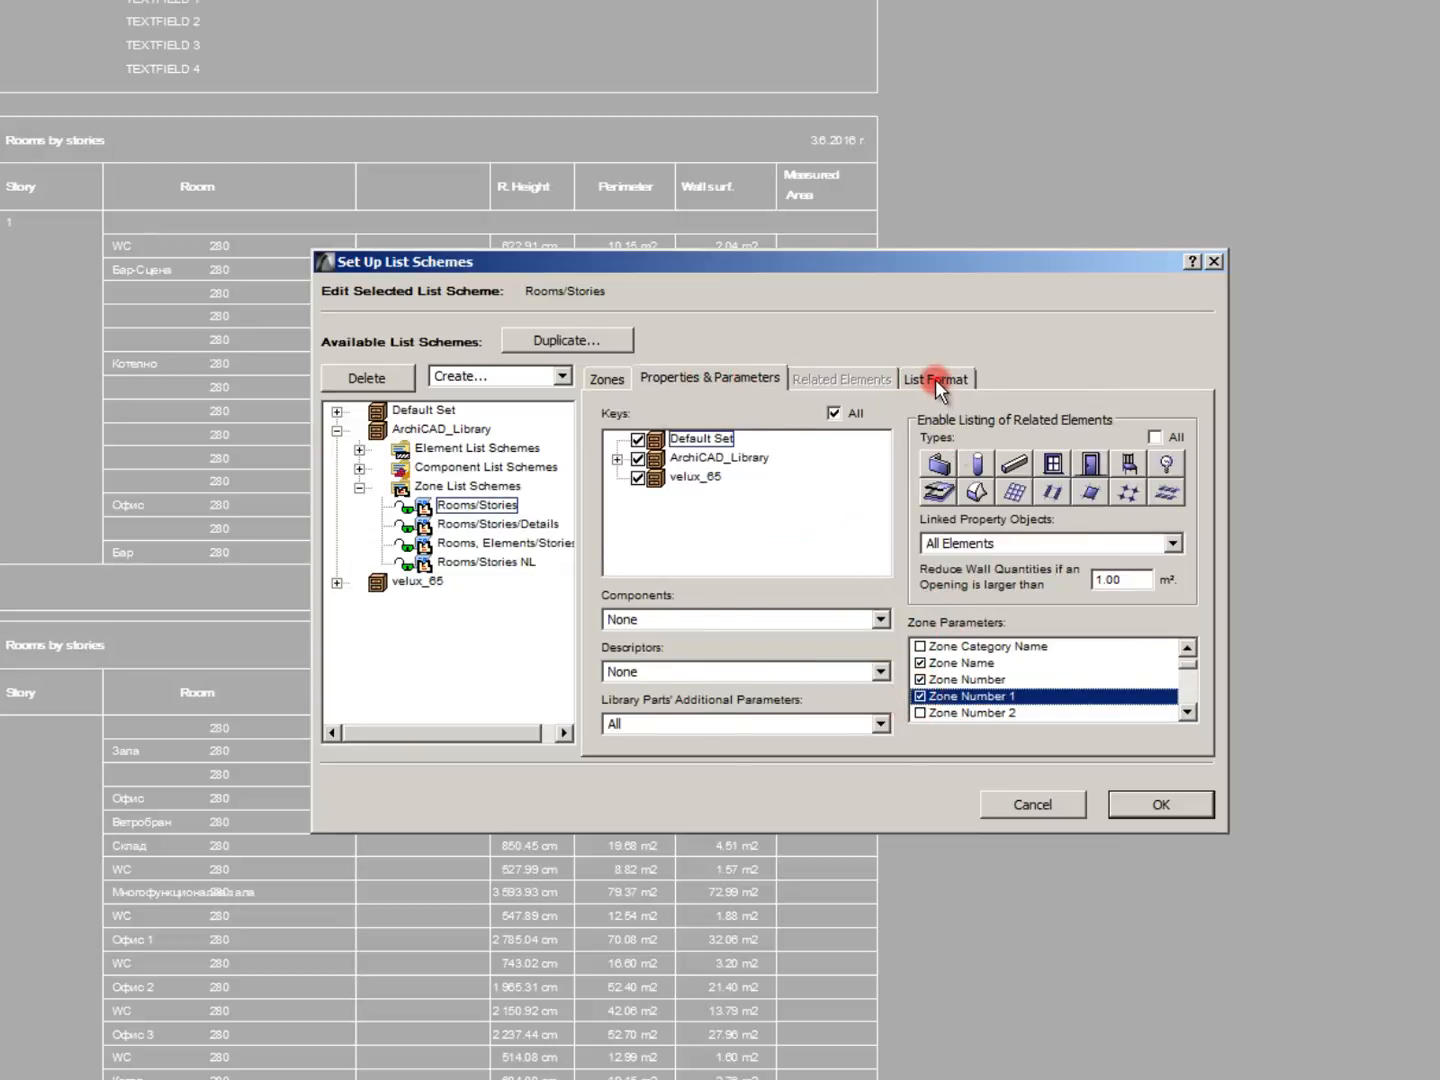
click(935, 379)
click(775, 609)
scroll(778, 611, down, 1)
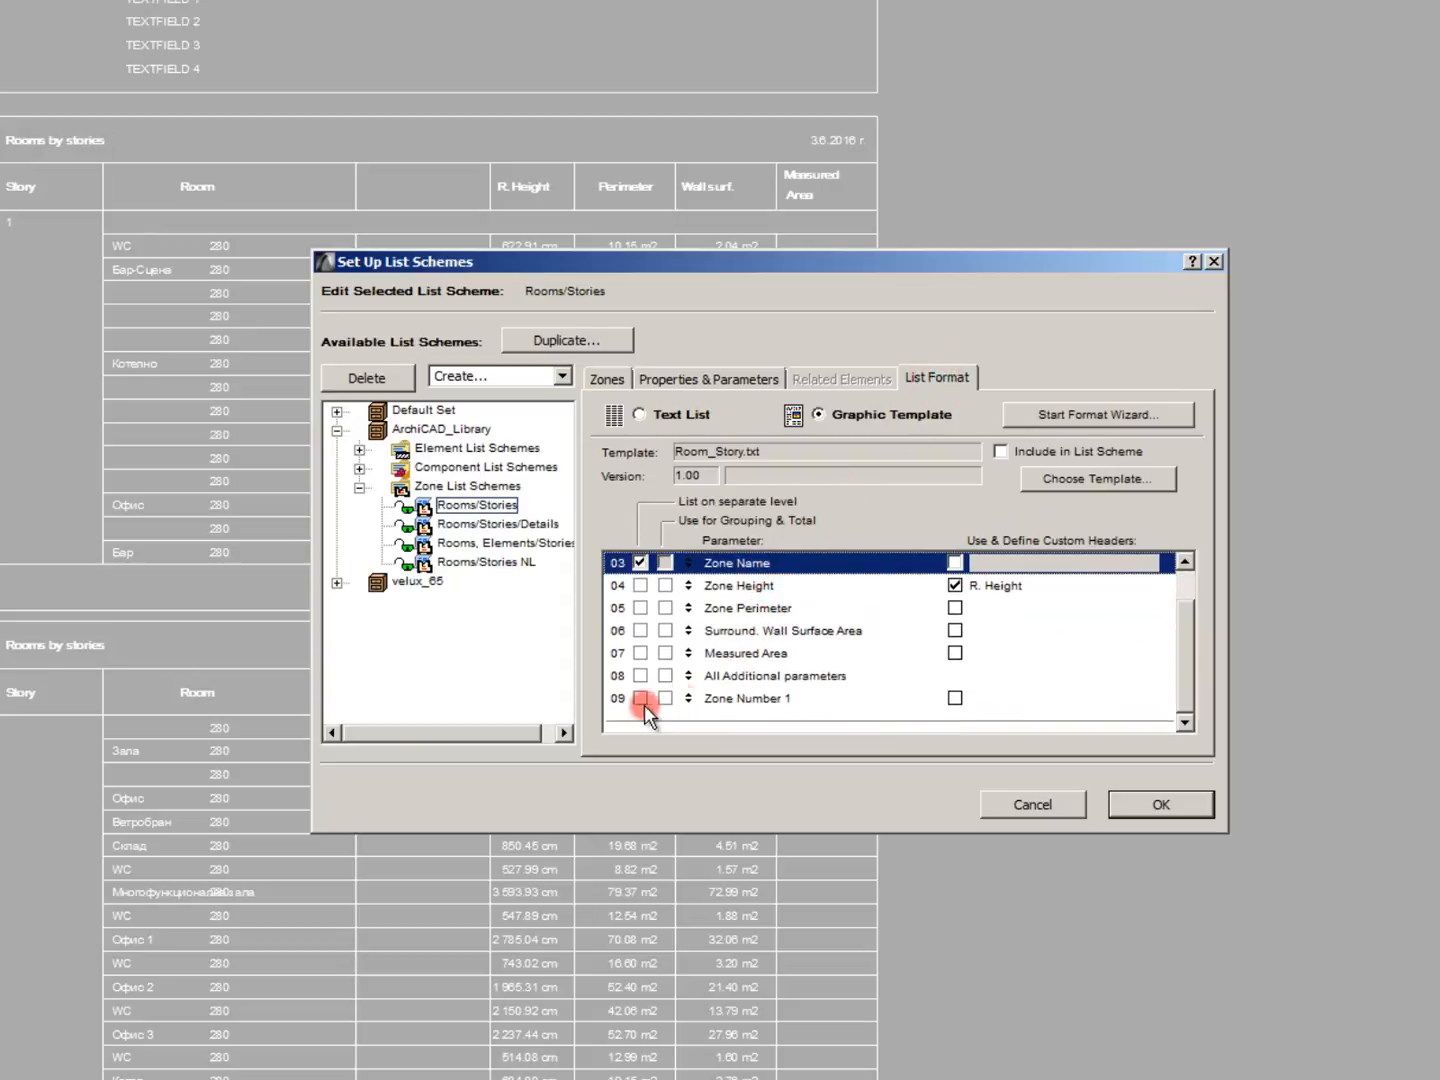
click(616, 701)
drag(689, 690, 668, 604)
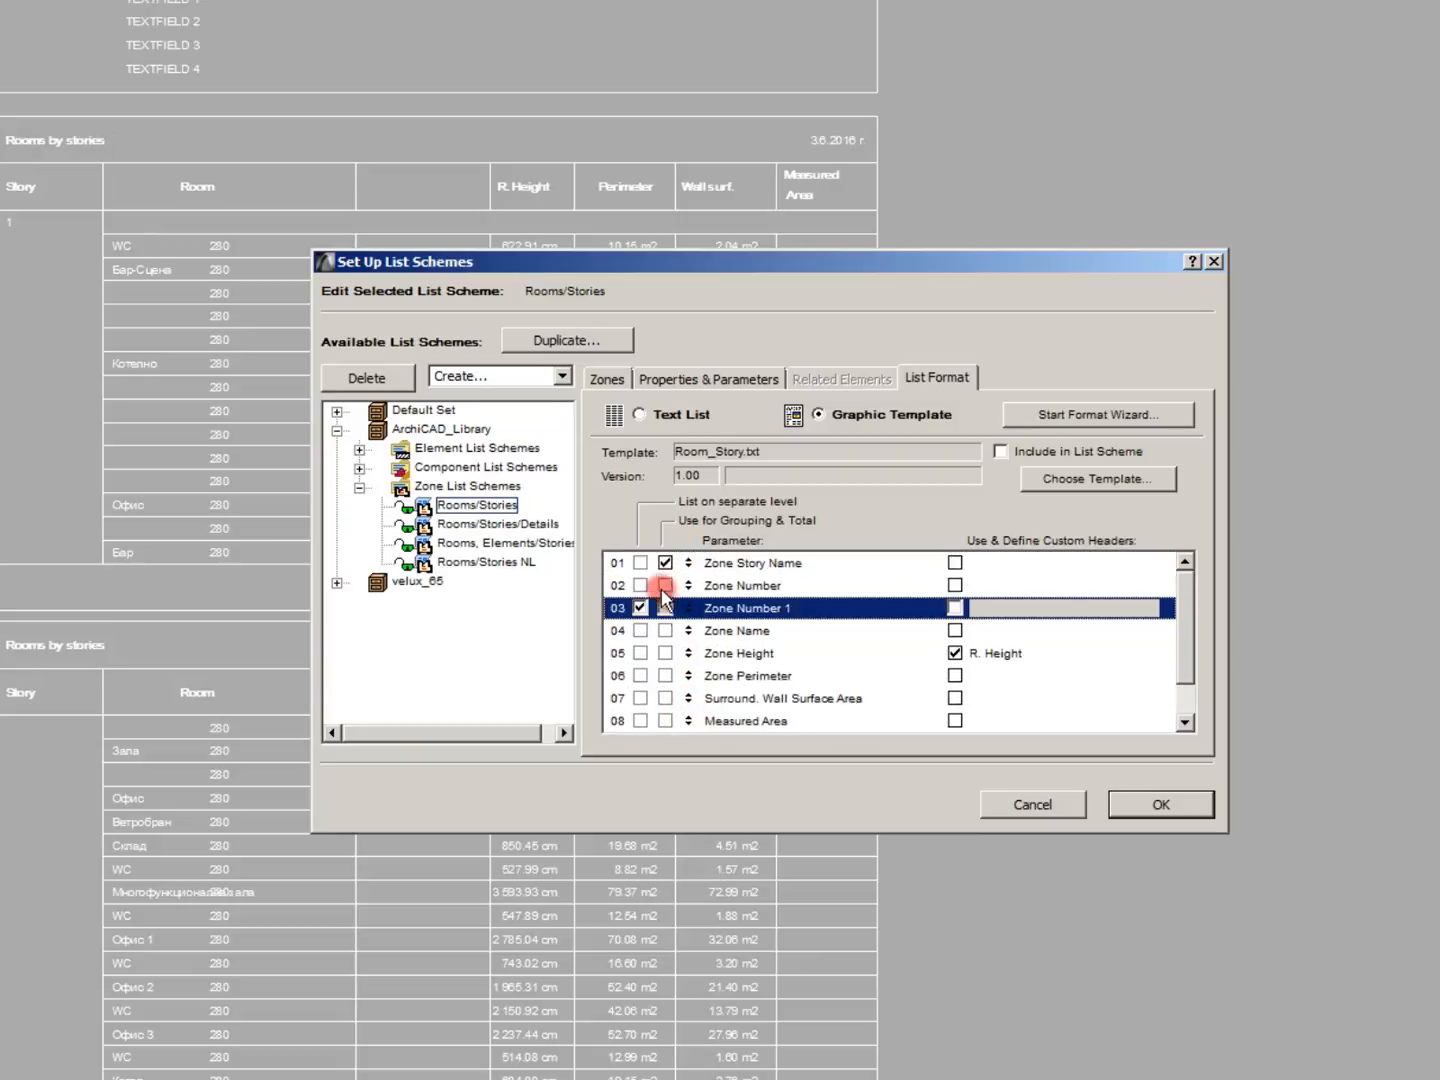
Step: Include Zone Number 1 in the zone parameters of the Rooms/Stories NL scheme
click(492, 560)
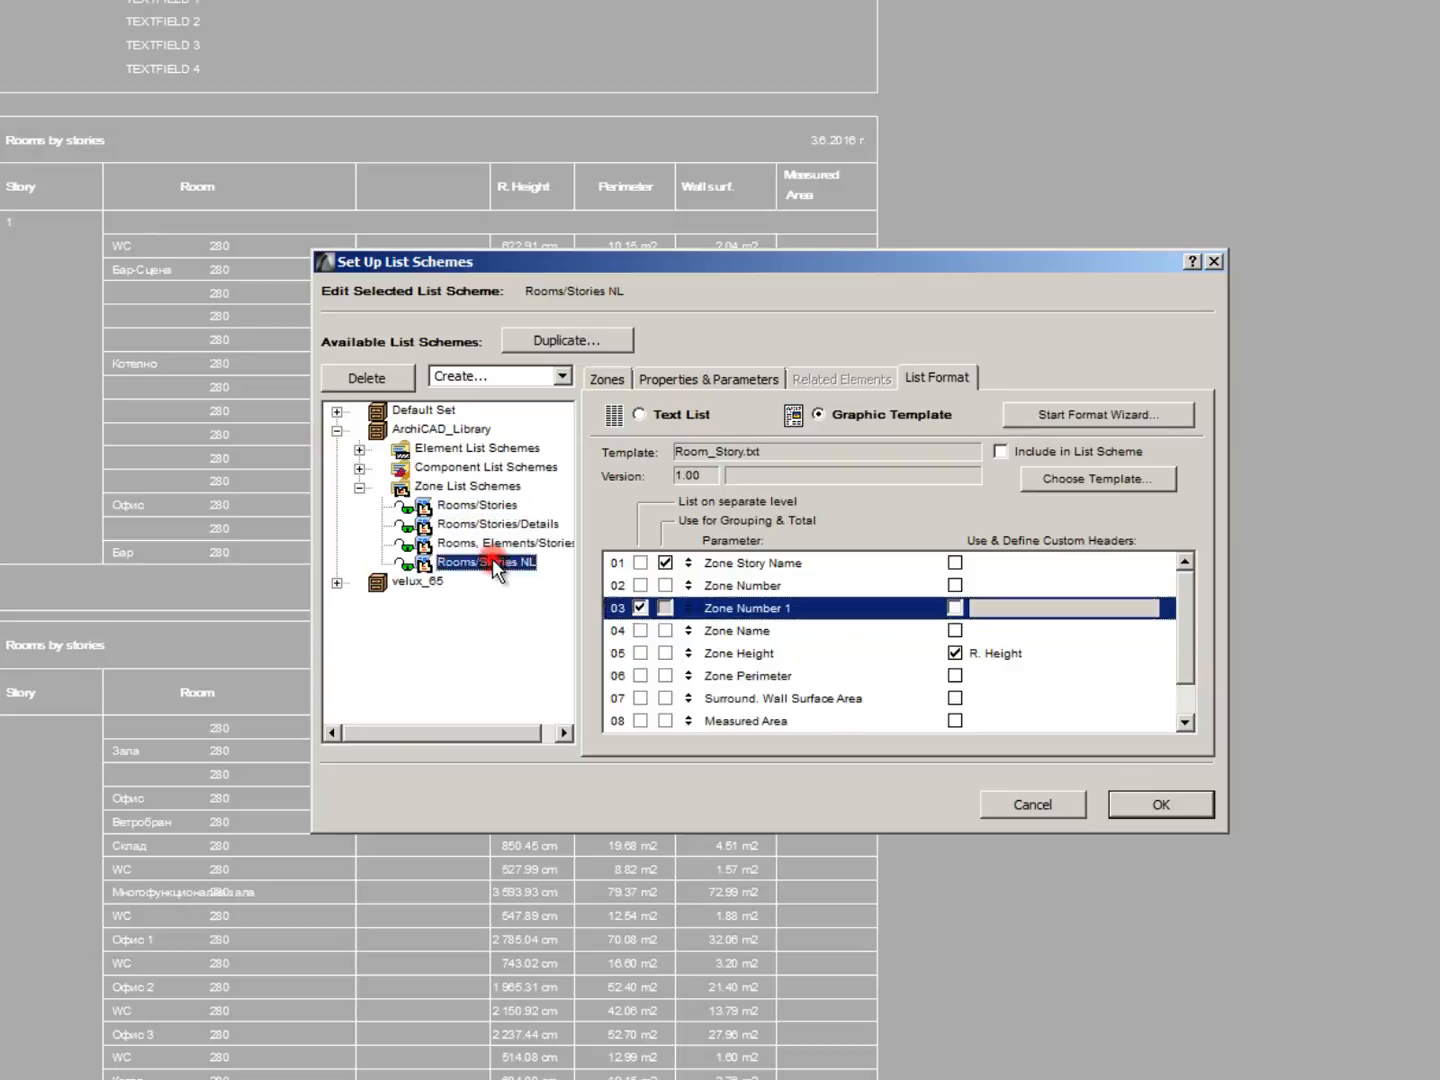
click(749, 380)
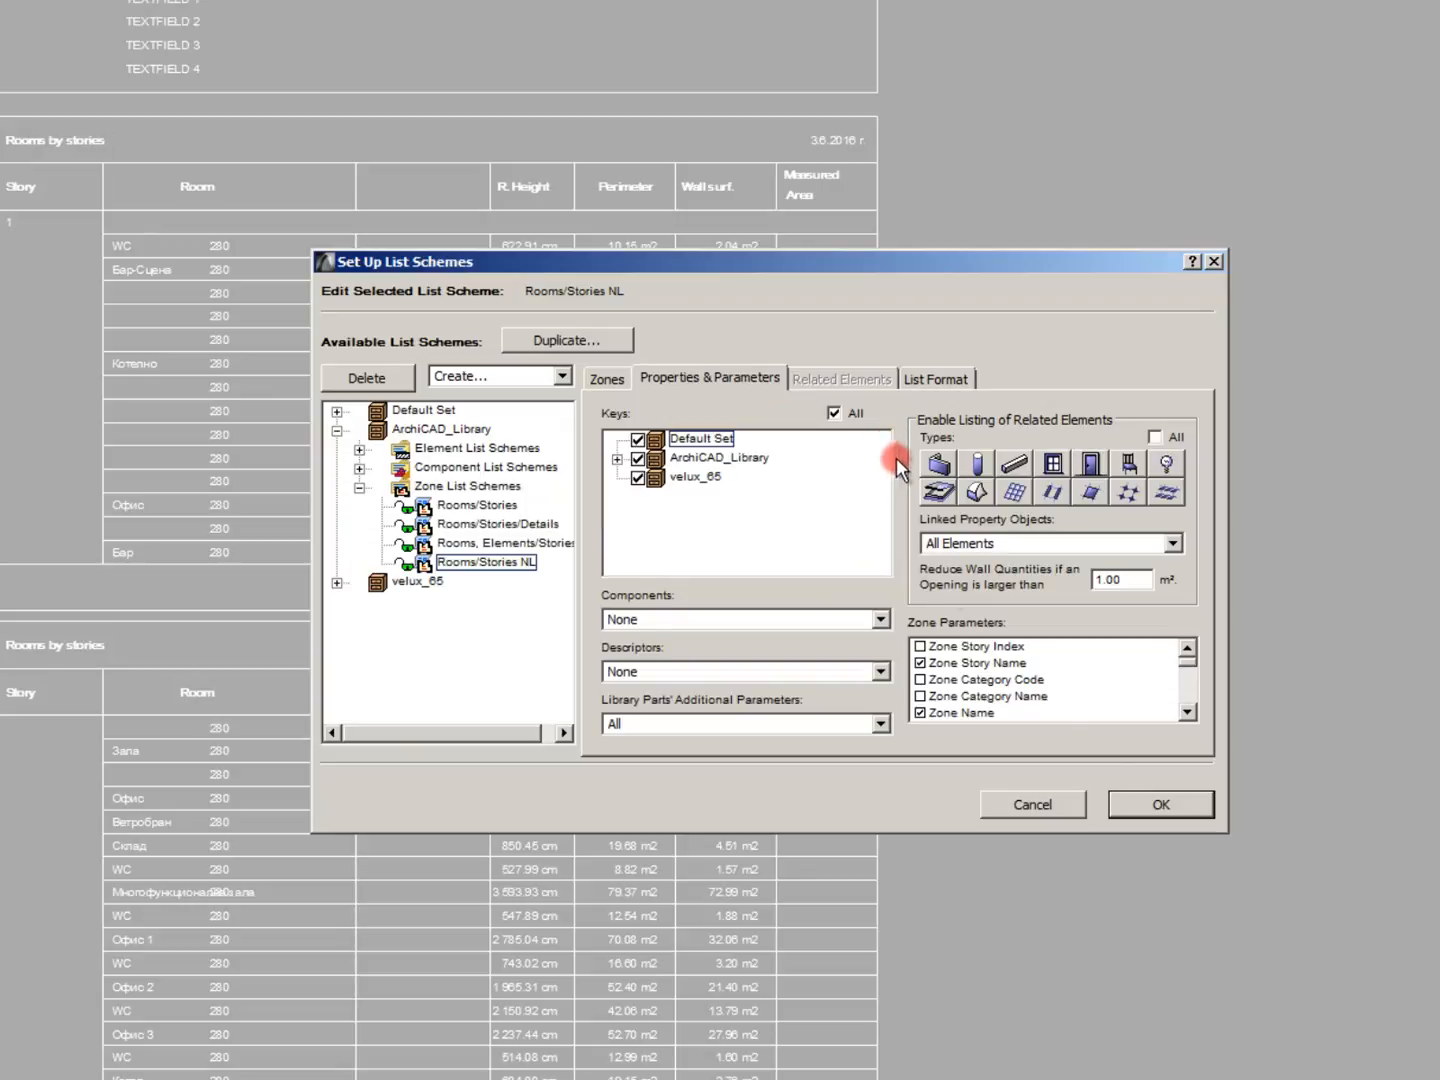
scroll(1098, 700, down, 3)
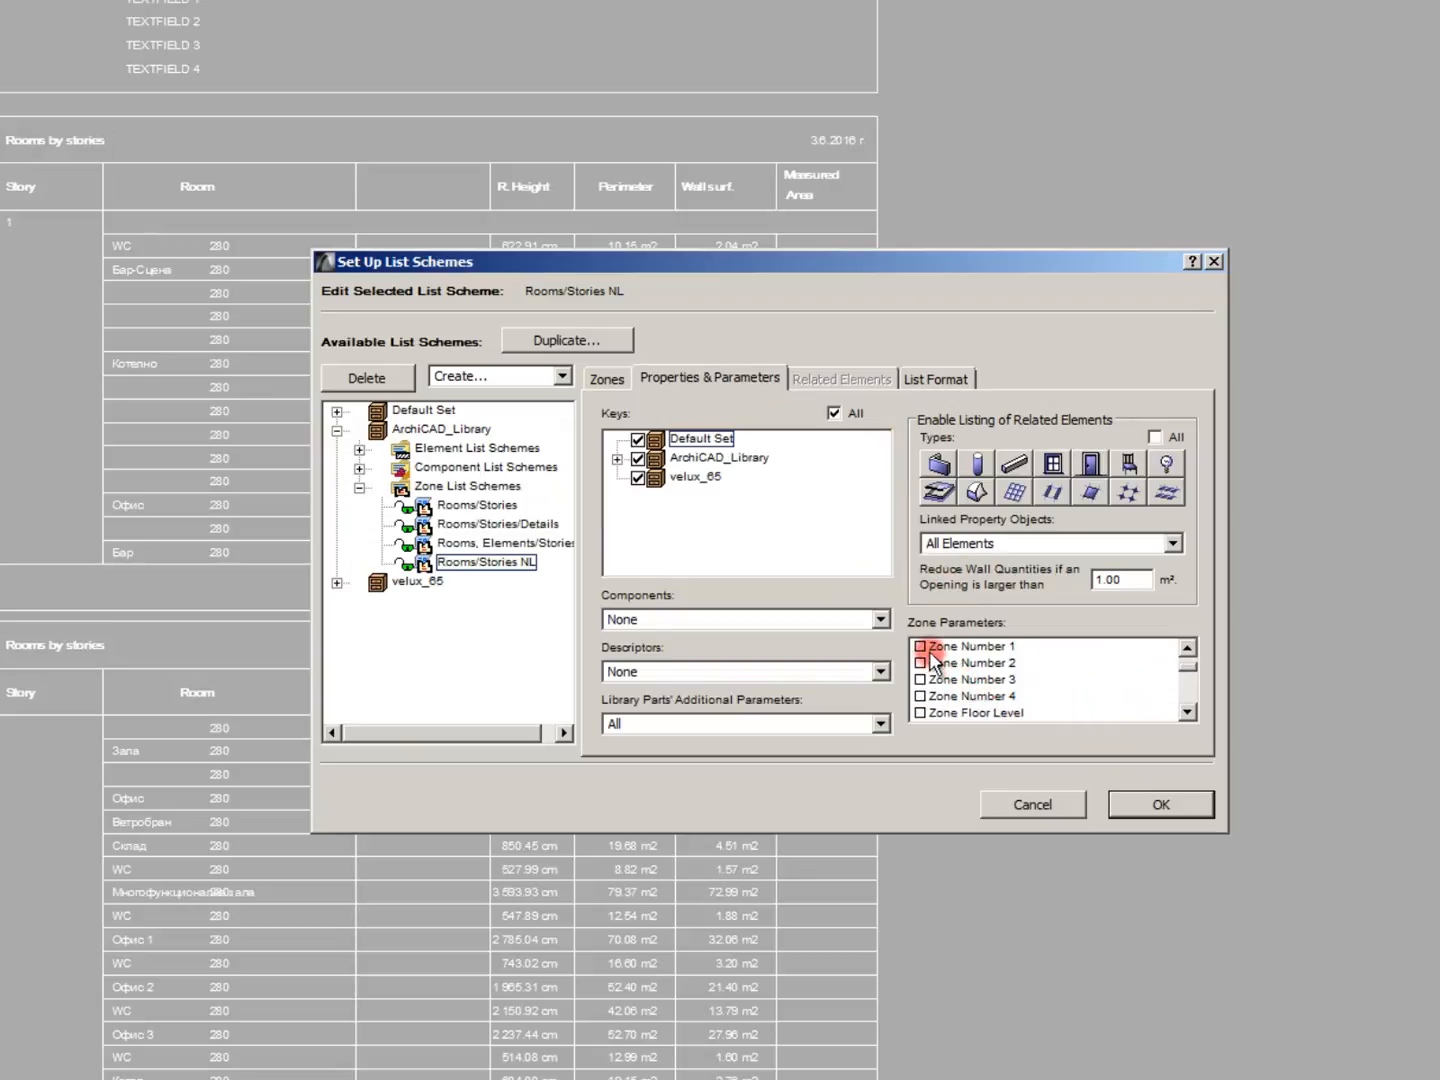
click(921, 647)
scroll(937, 675, up, 2)
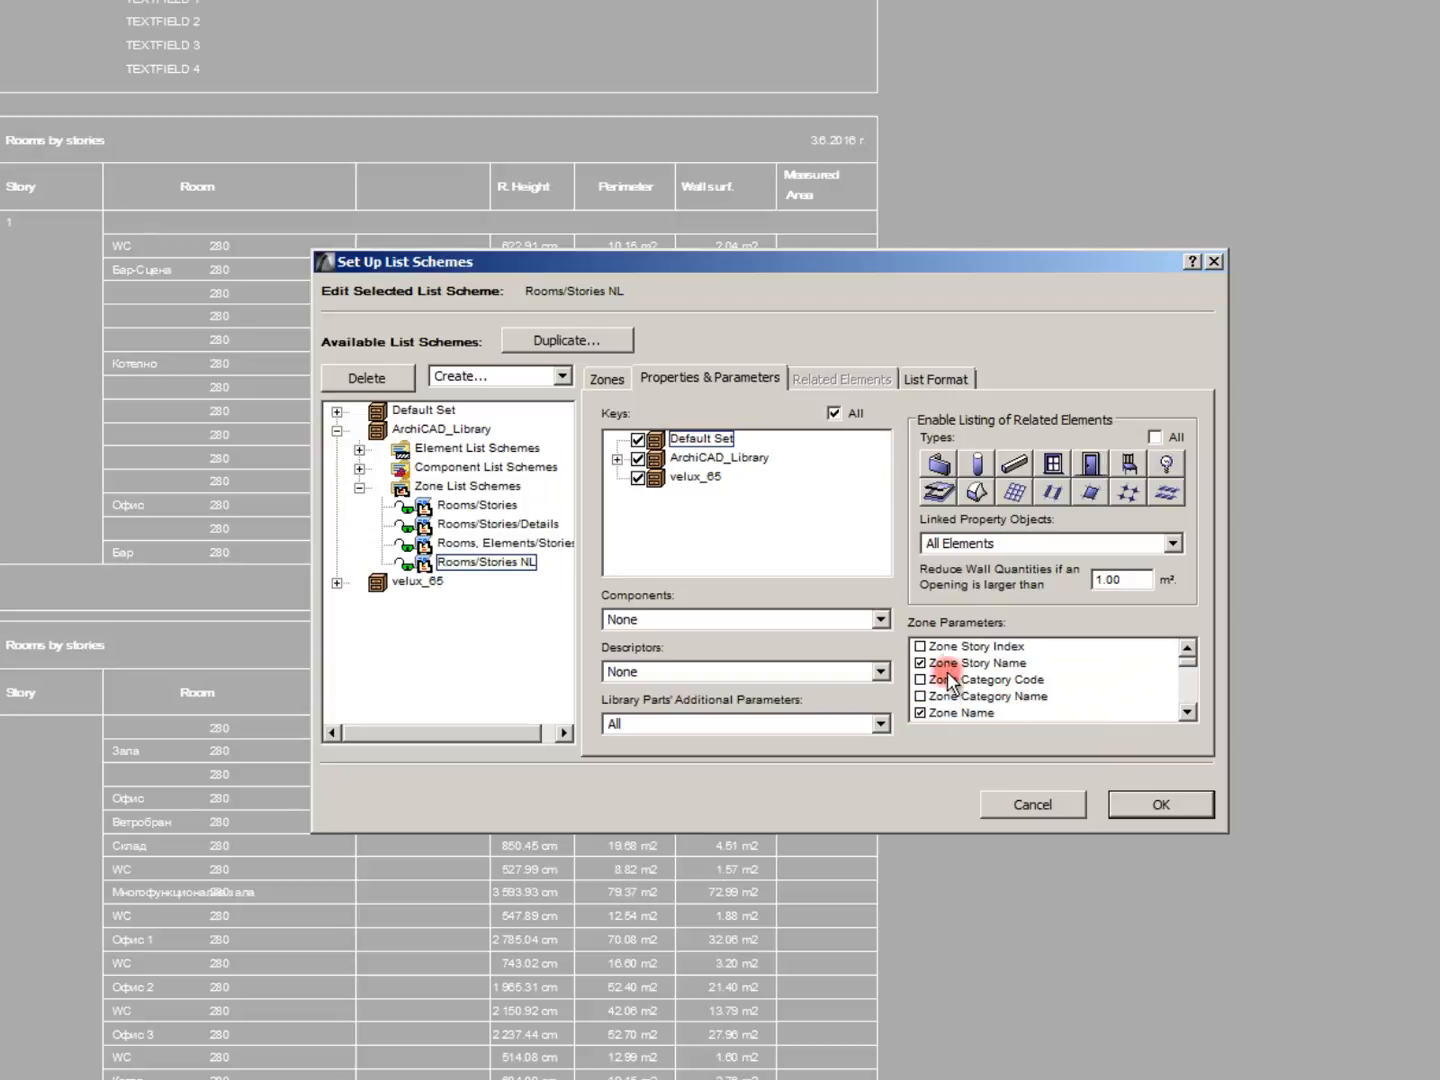
Step: Place Zone Number 1 third in the Rooms/Stories NL list format, above Zone Name, and turn off its listing on a separate level
click(962, 379)
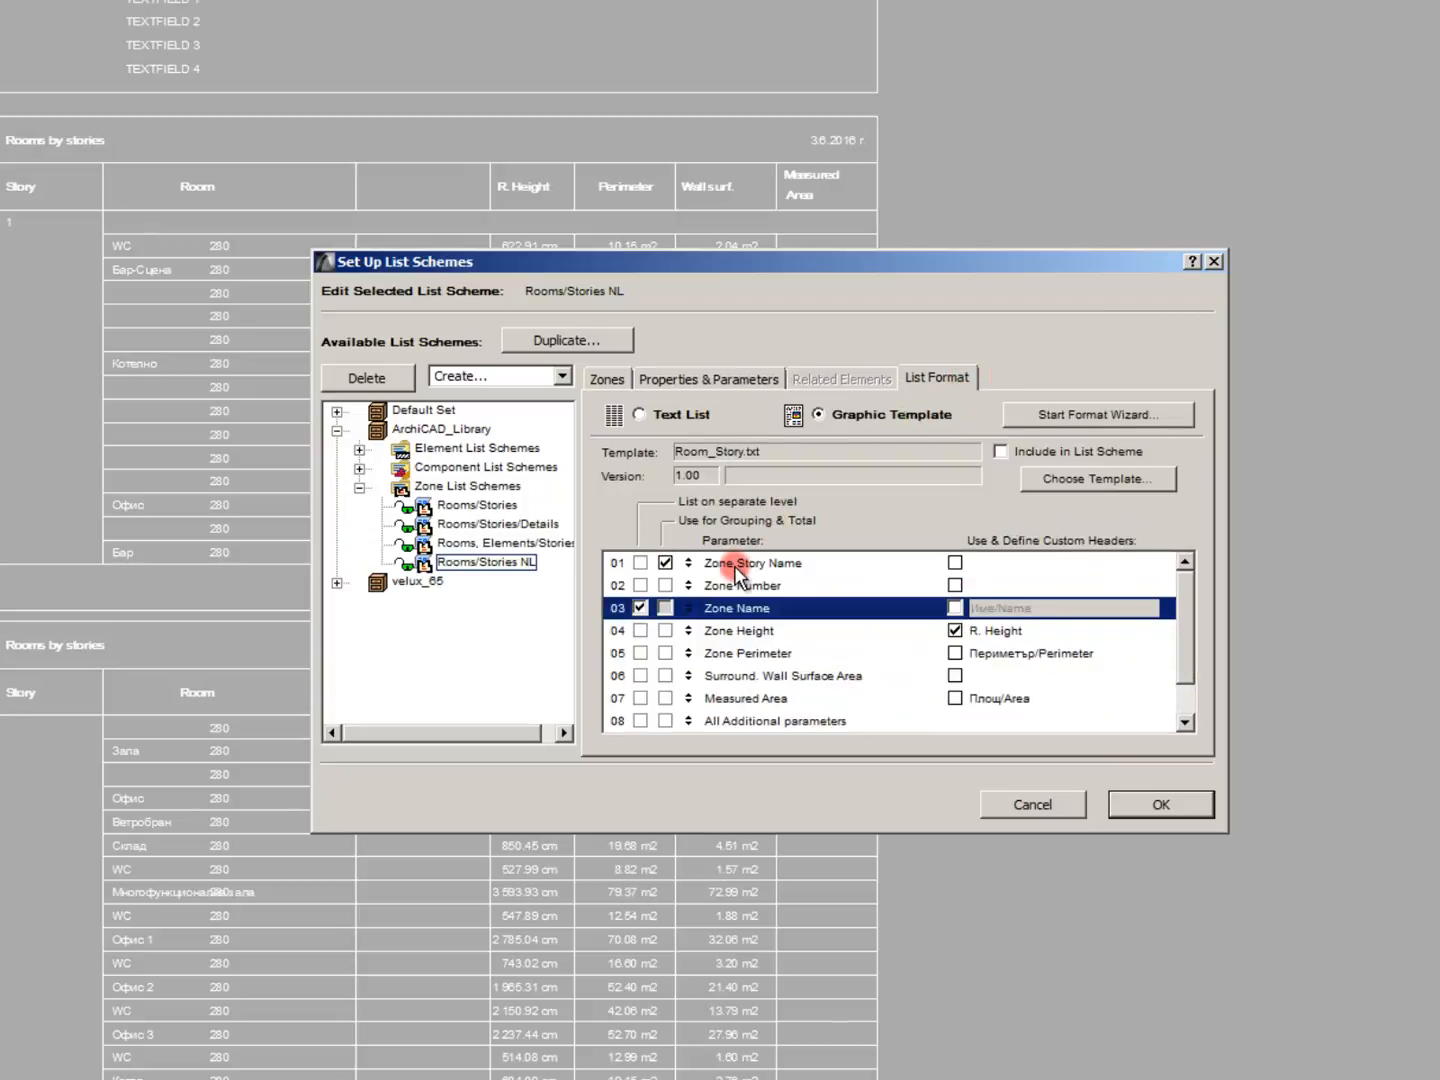
click(748, 630)
scroll(749, 630, down, 2)
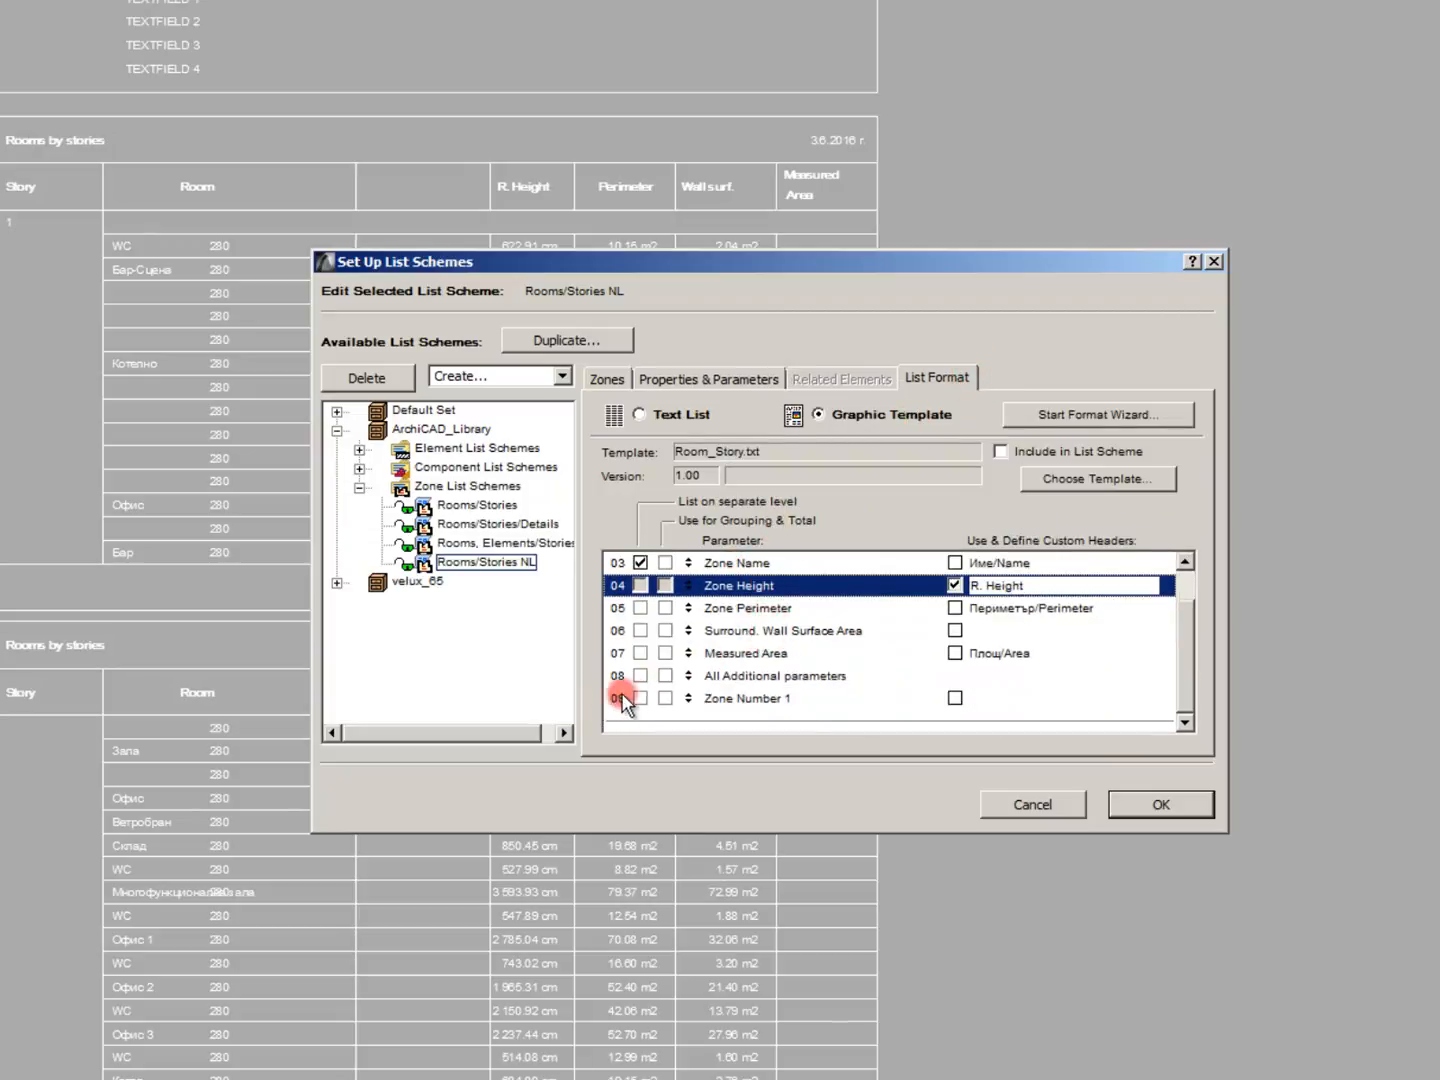
drag(688, 698, 689, 607)
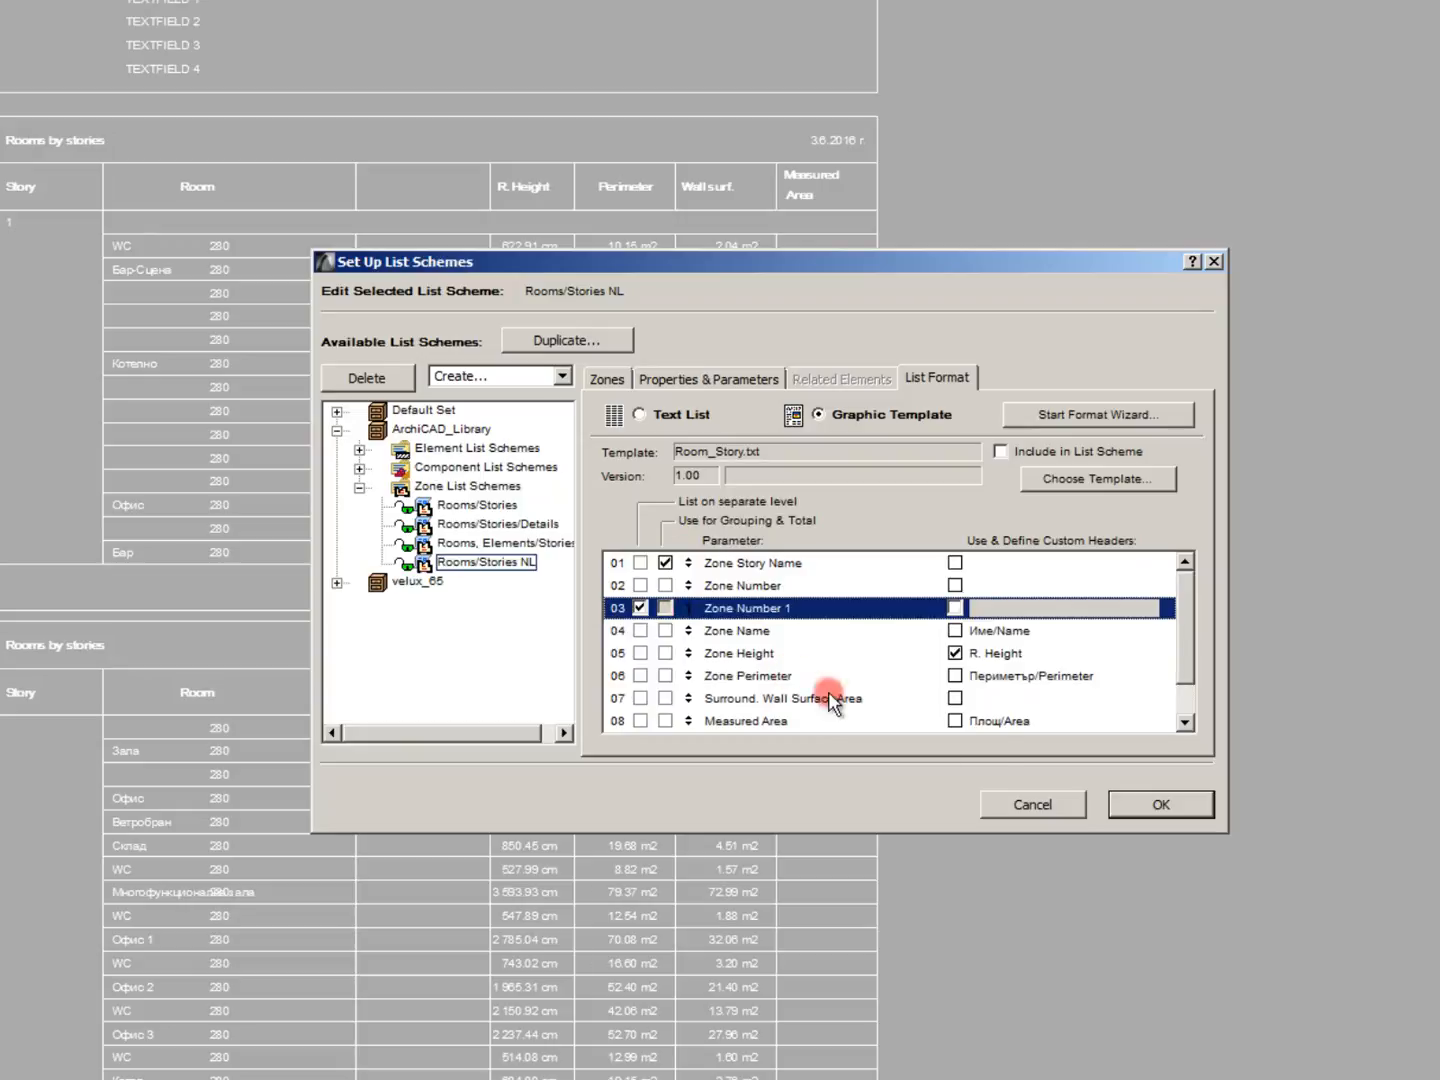
click(1165, 809)
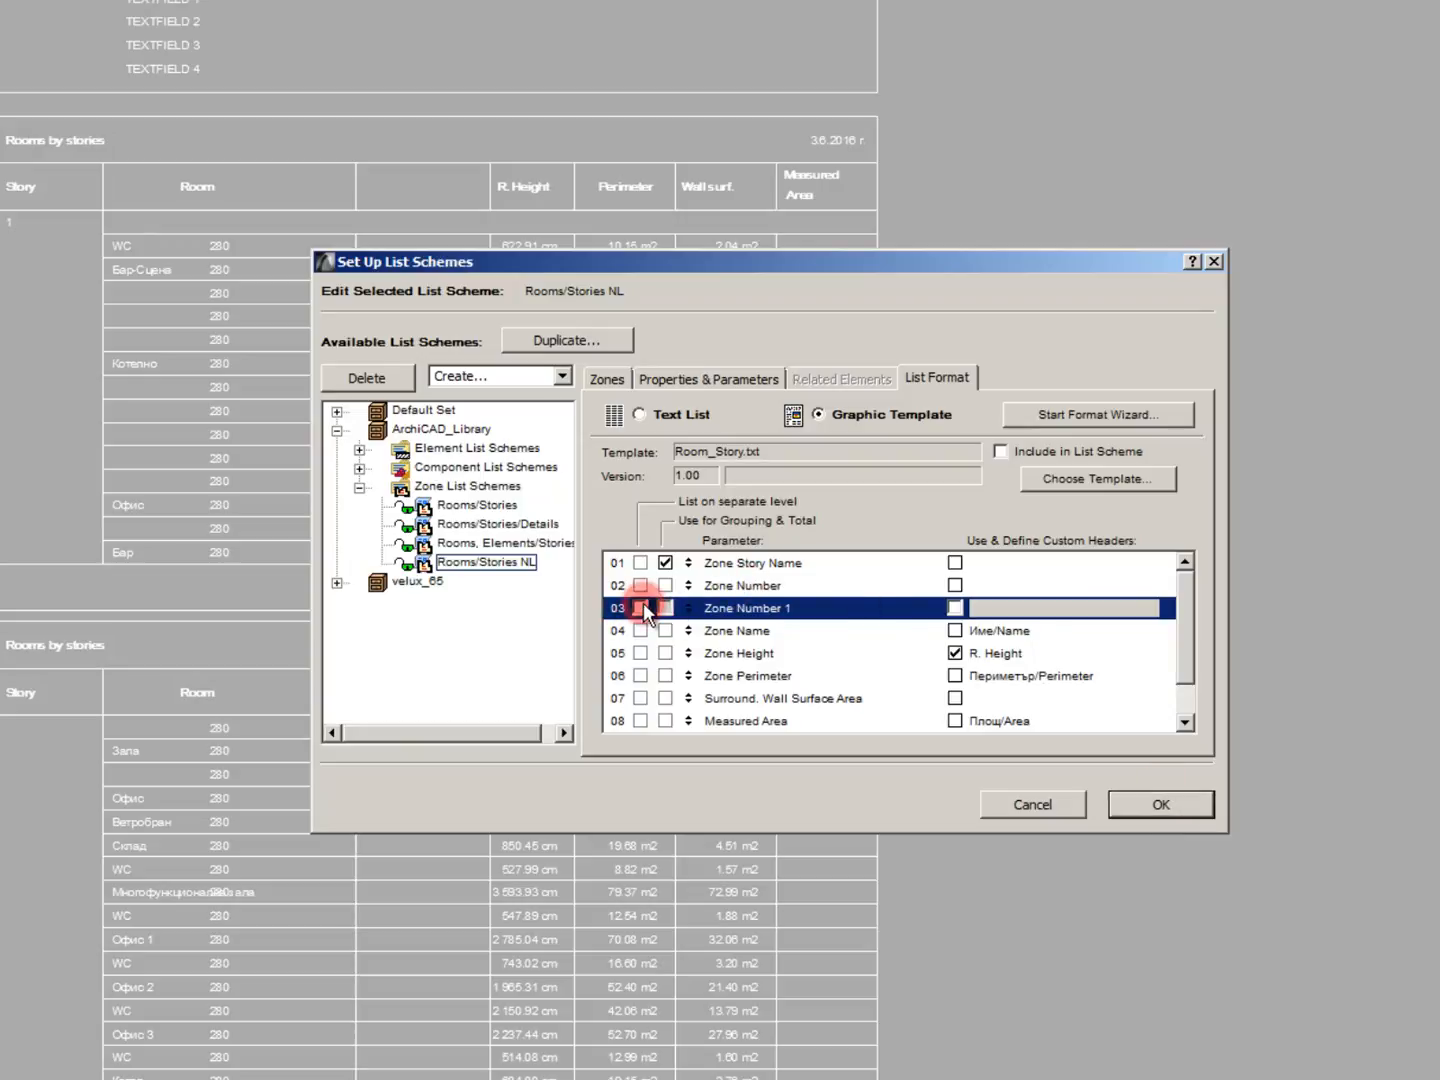
Step: Review the order of the Rooms/Stories NL list format parameters and apply the scheme changes
click(739, 587)
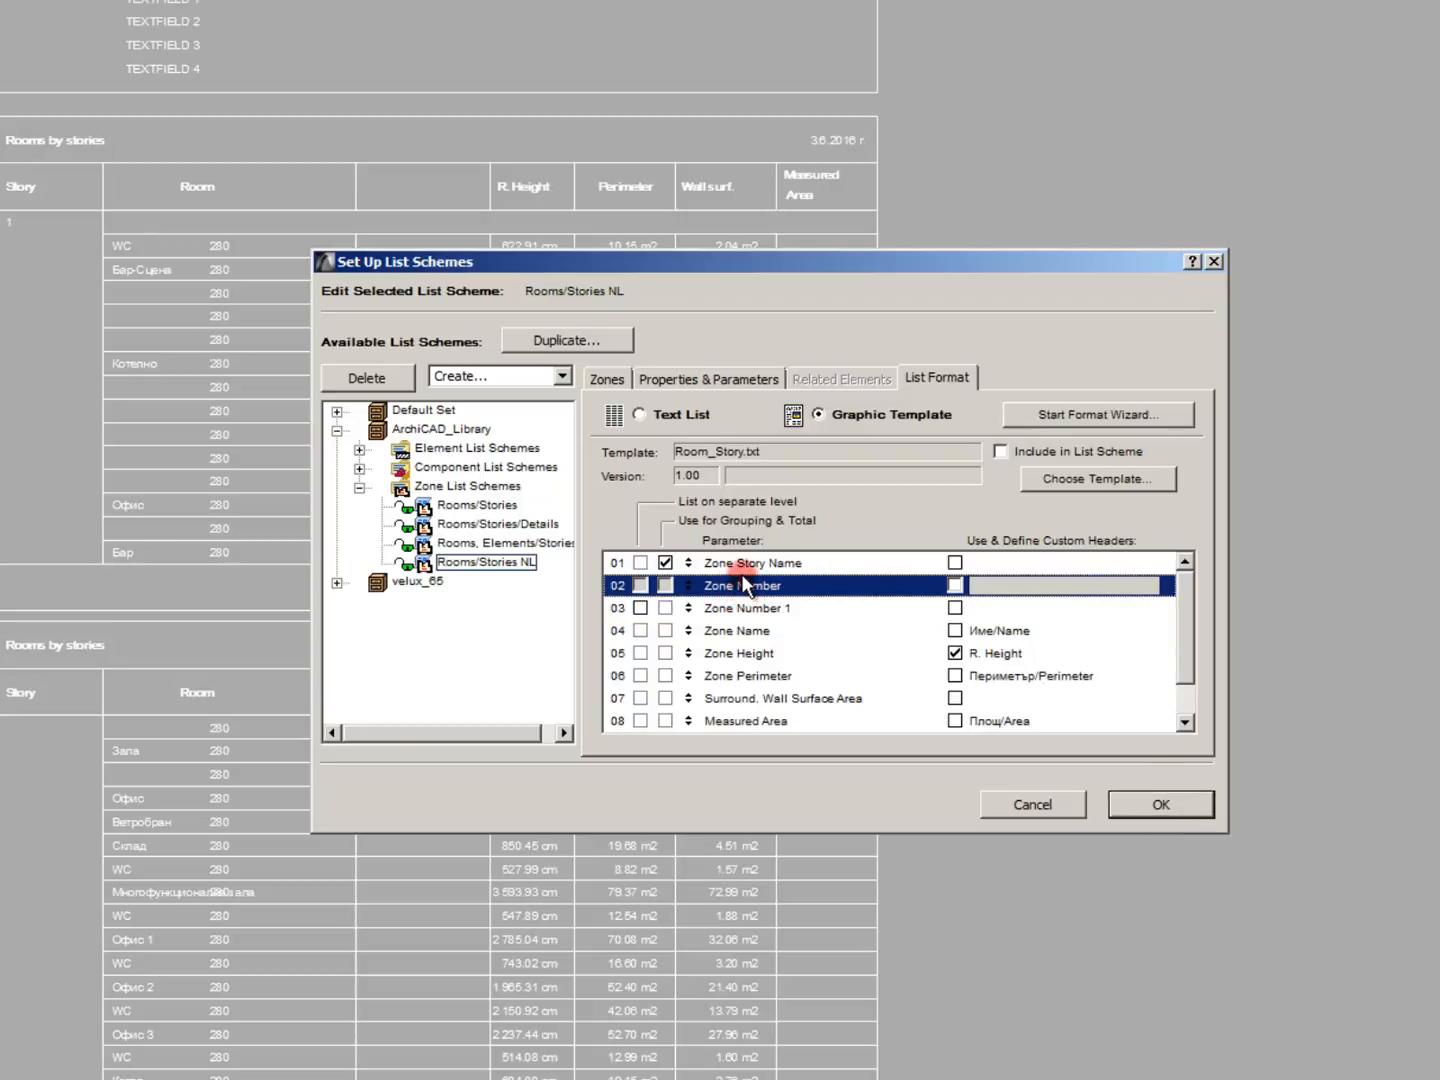
click(744, 567)
click(740, 584)
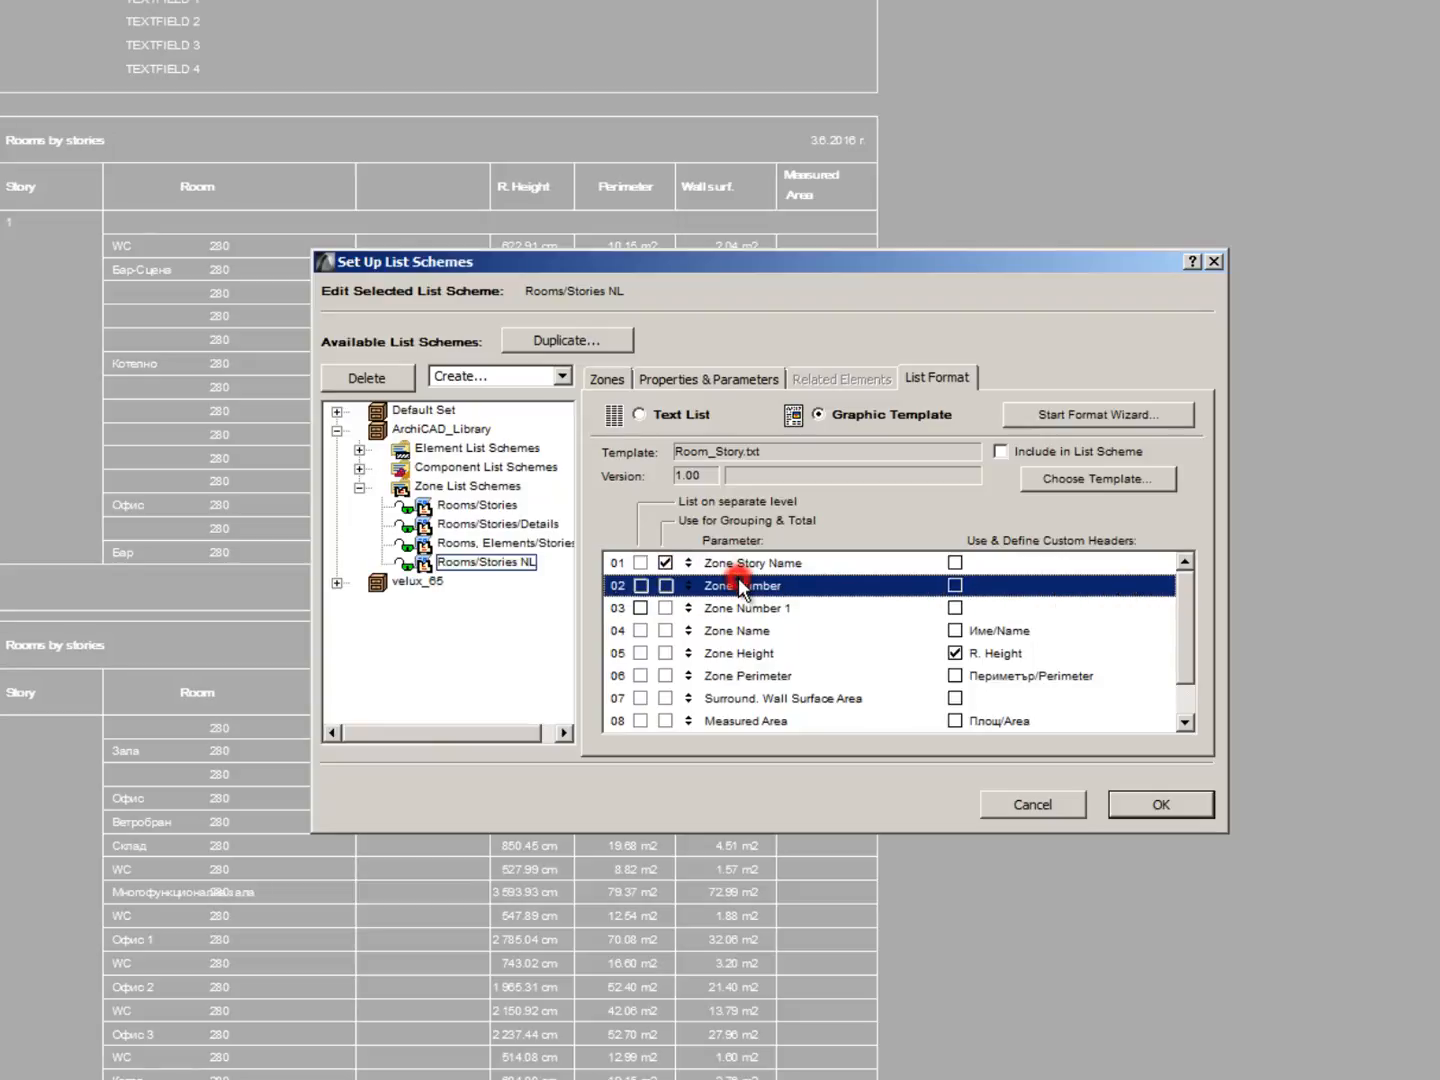
click(718, 605)
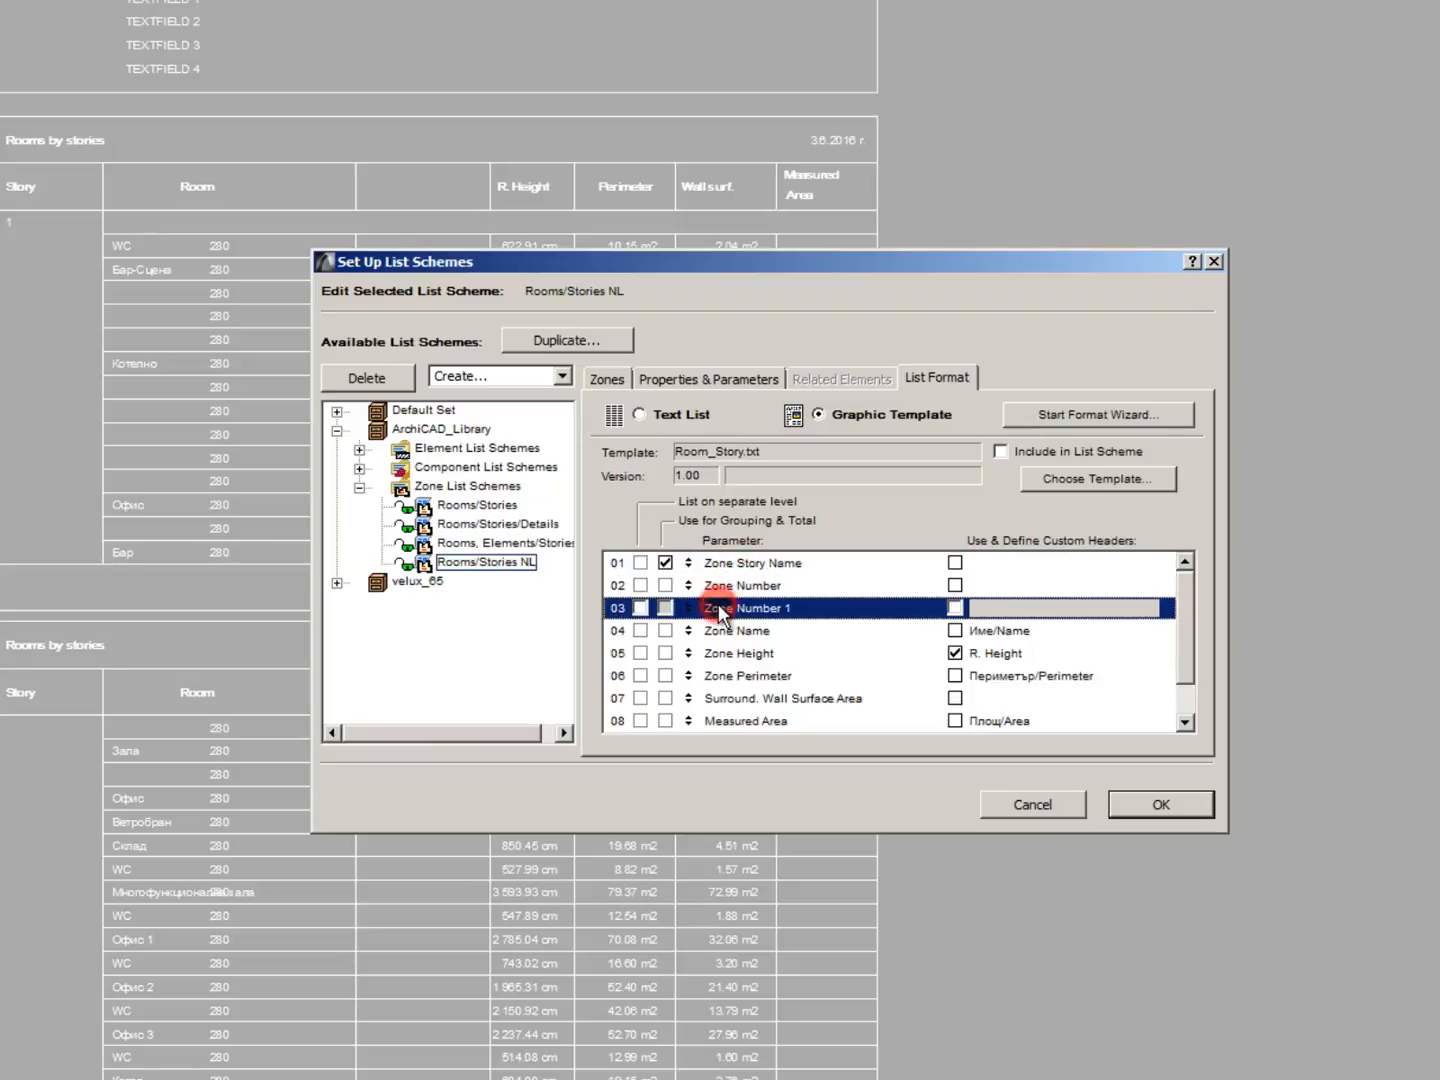
click(738, 631)
click(742, 585)
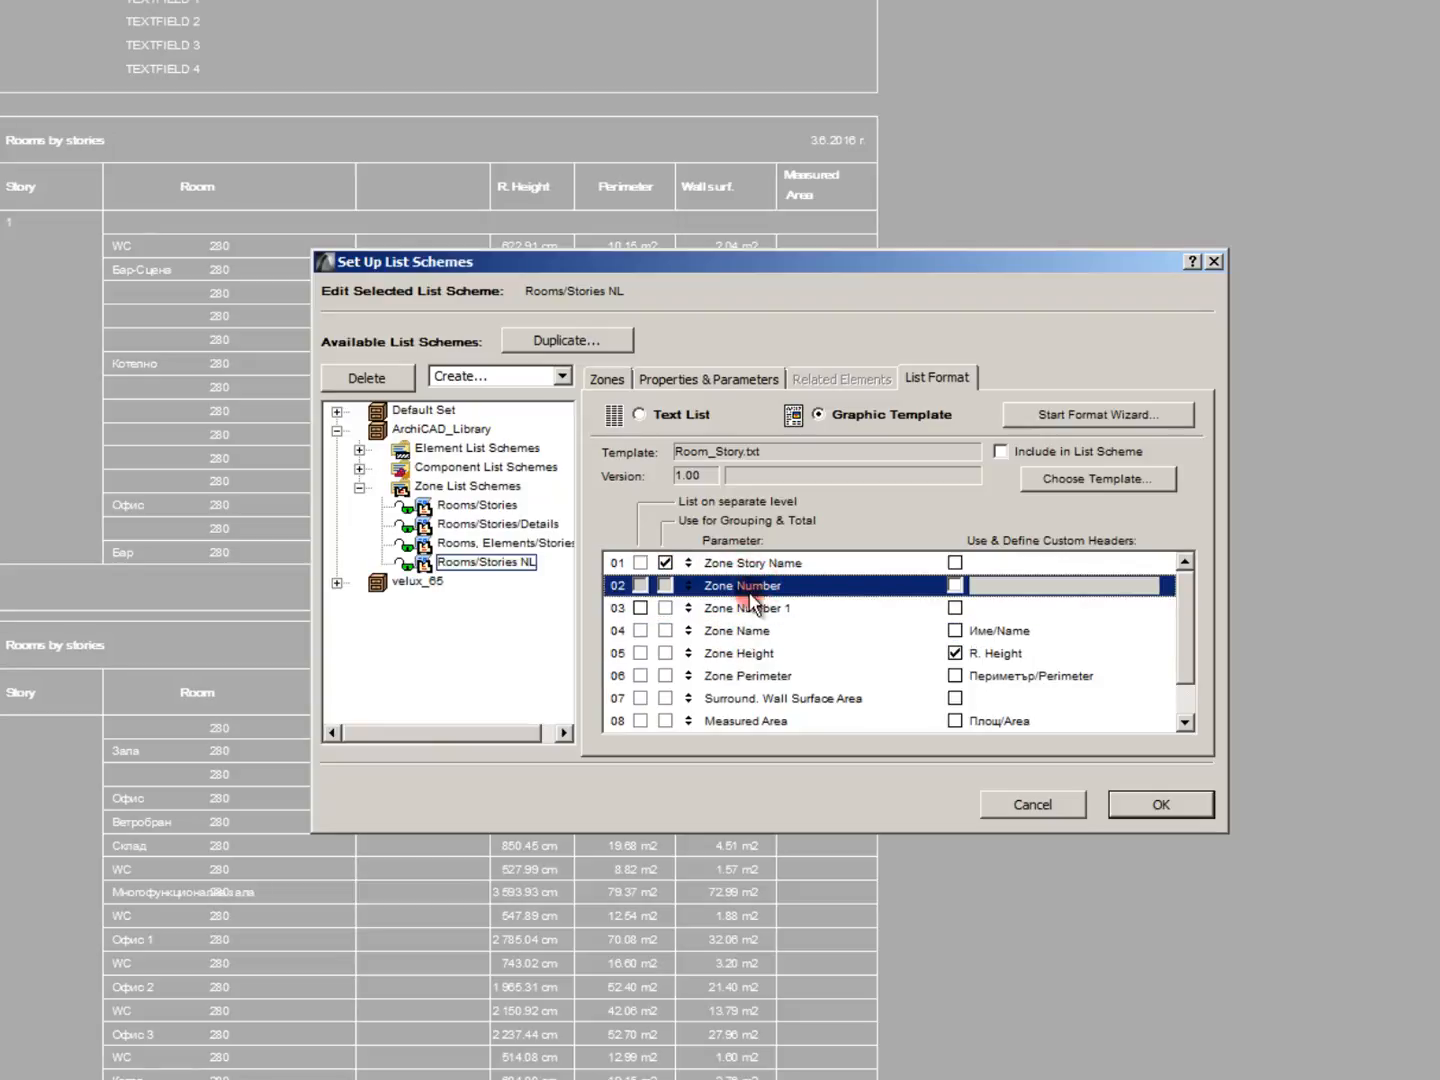
click(744, 675)
scroll(744, 675, down, 1)
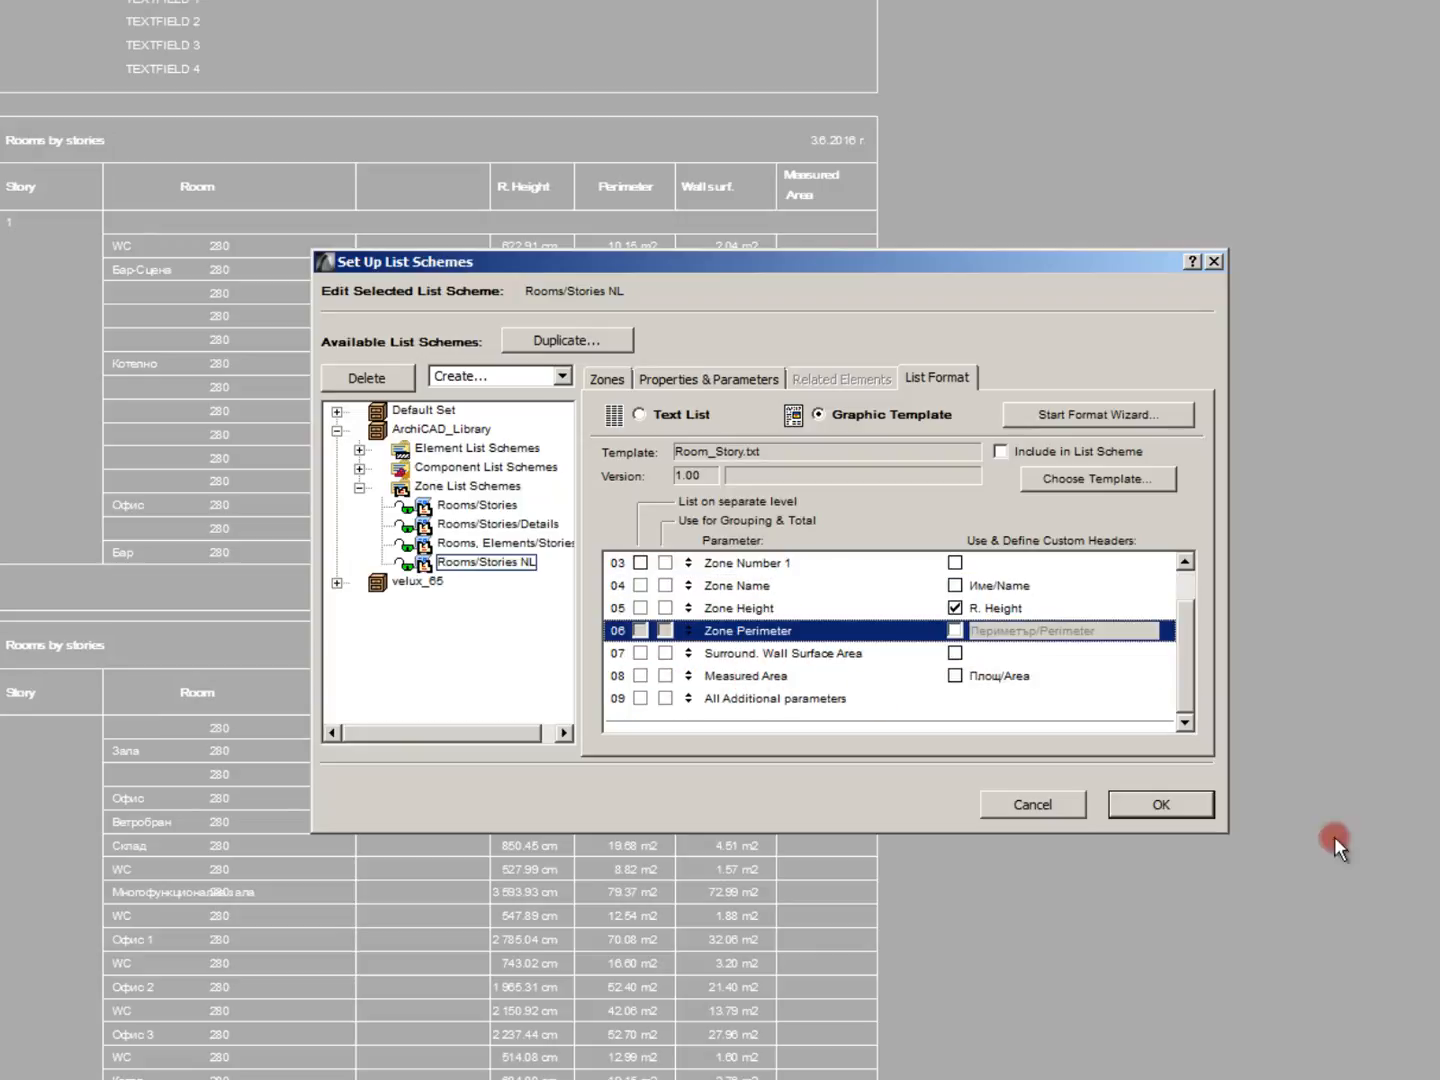
click(1167, 805)
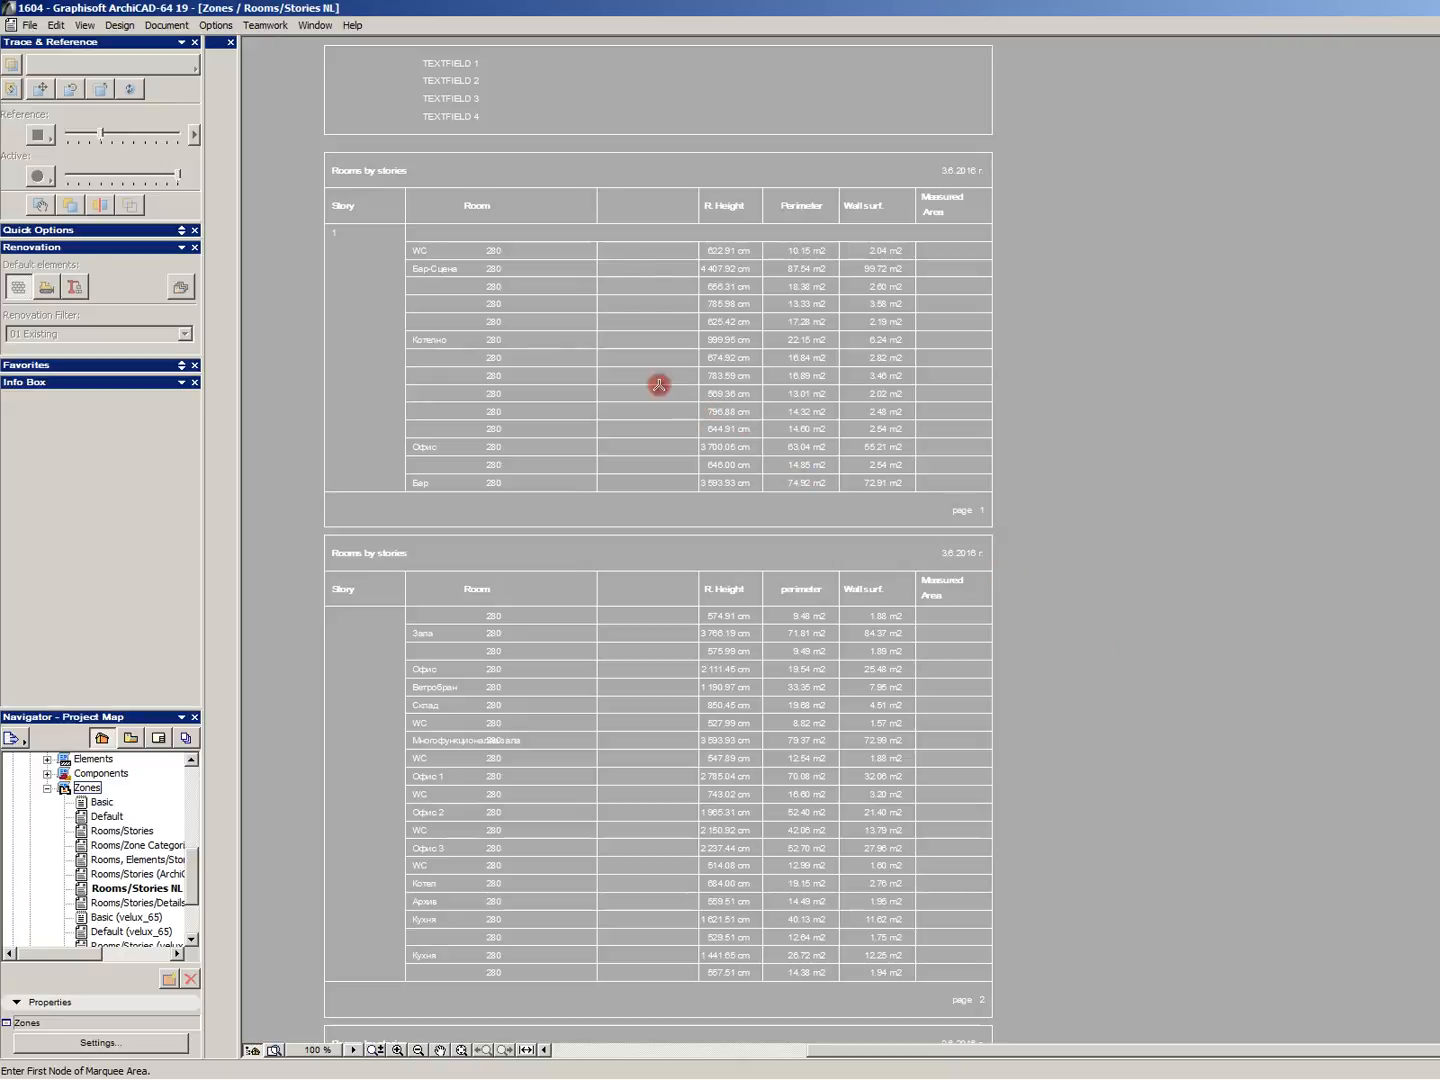
Step: Regenerate the Rooms/Stories NL list and examine its columns, story rows and totals
click(135, 888)
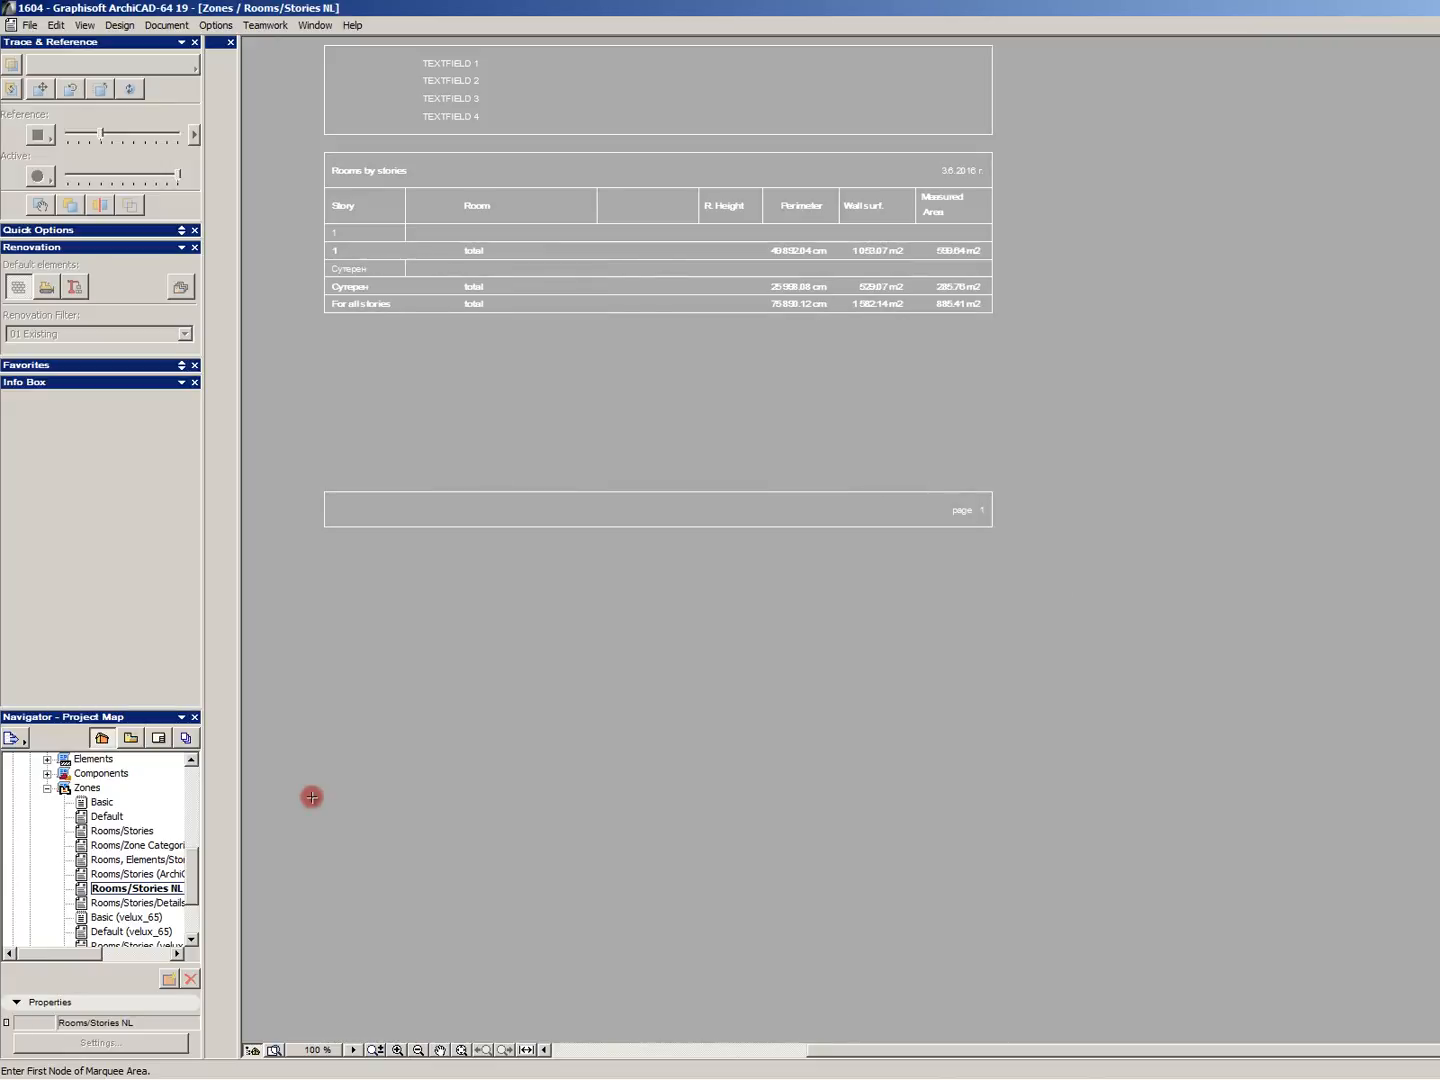
scroll(515, 293, up, 3)
scroll(660, 640, down, 6)
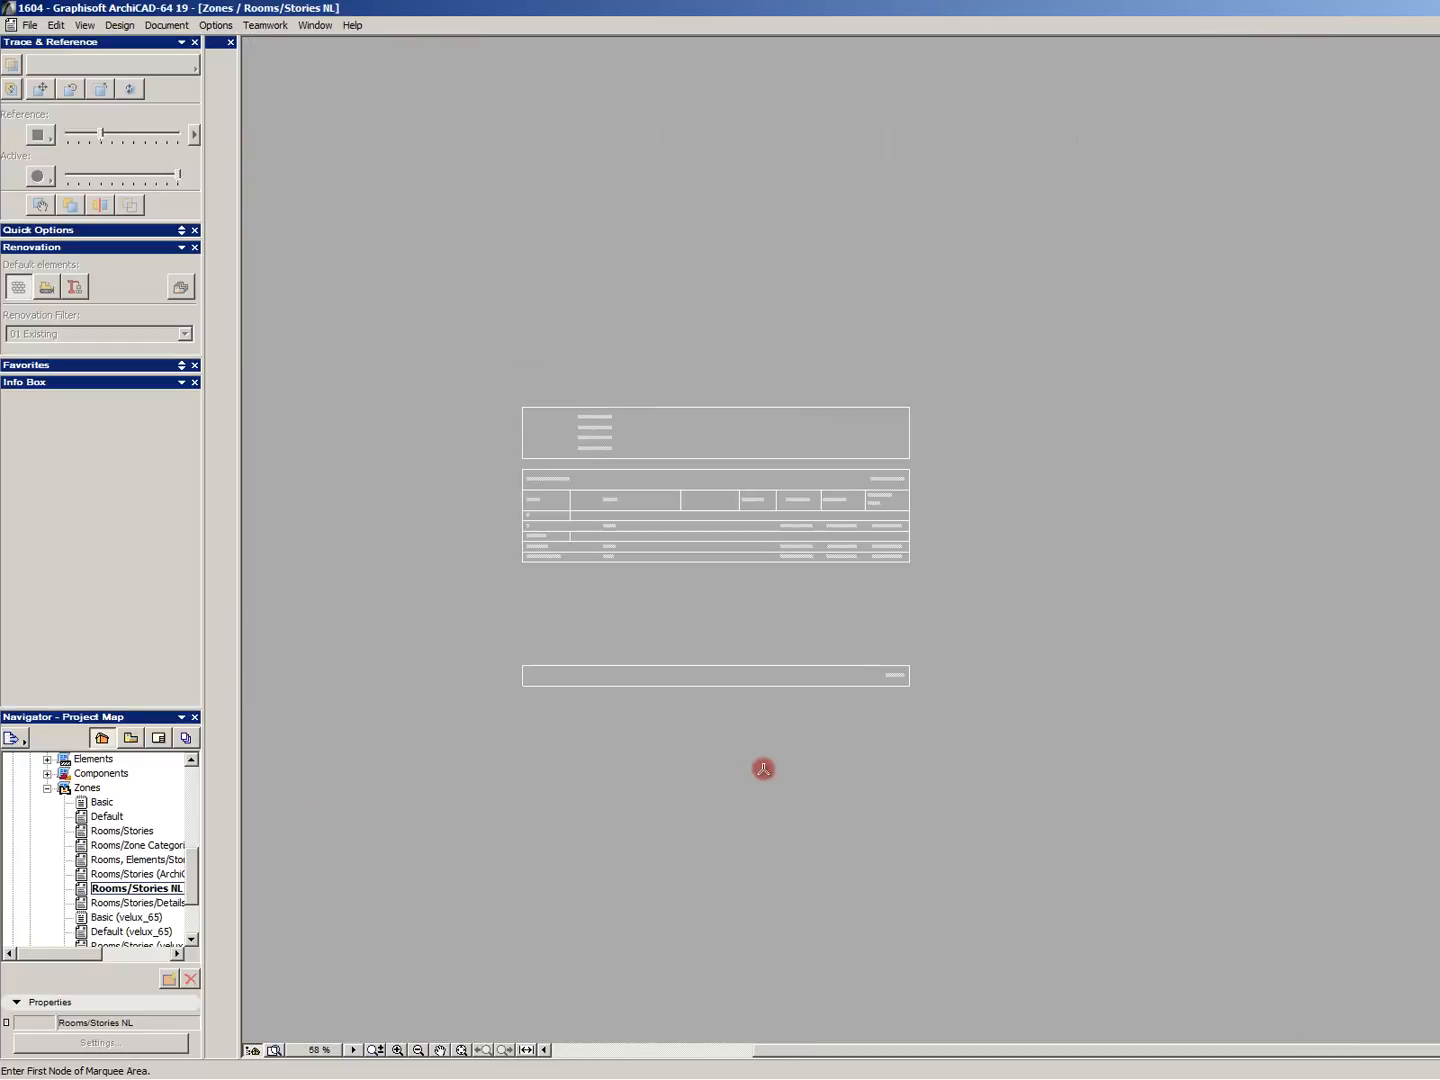
scroll(595, 544, up, 5)
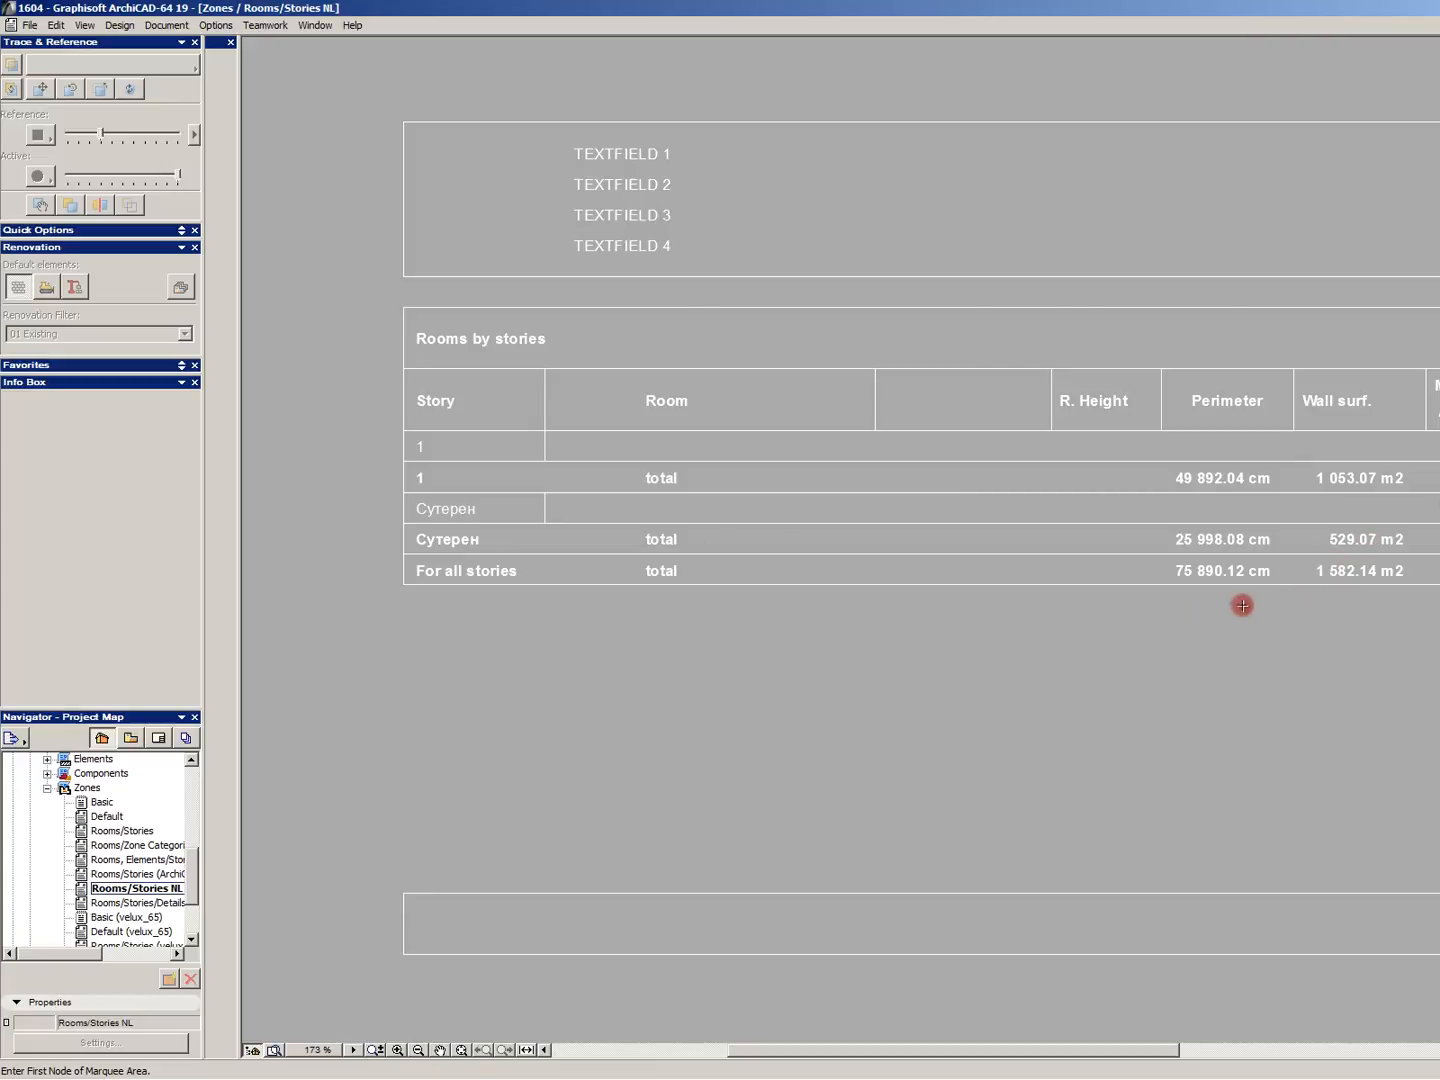
scroll(844, 665, down, 1)
scroll(1237, 596, up, 1)
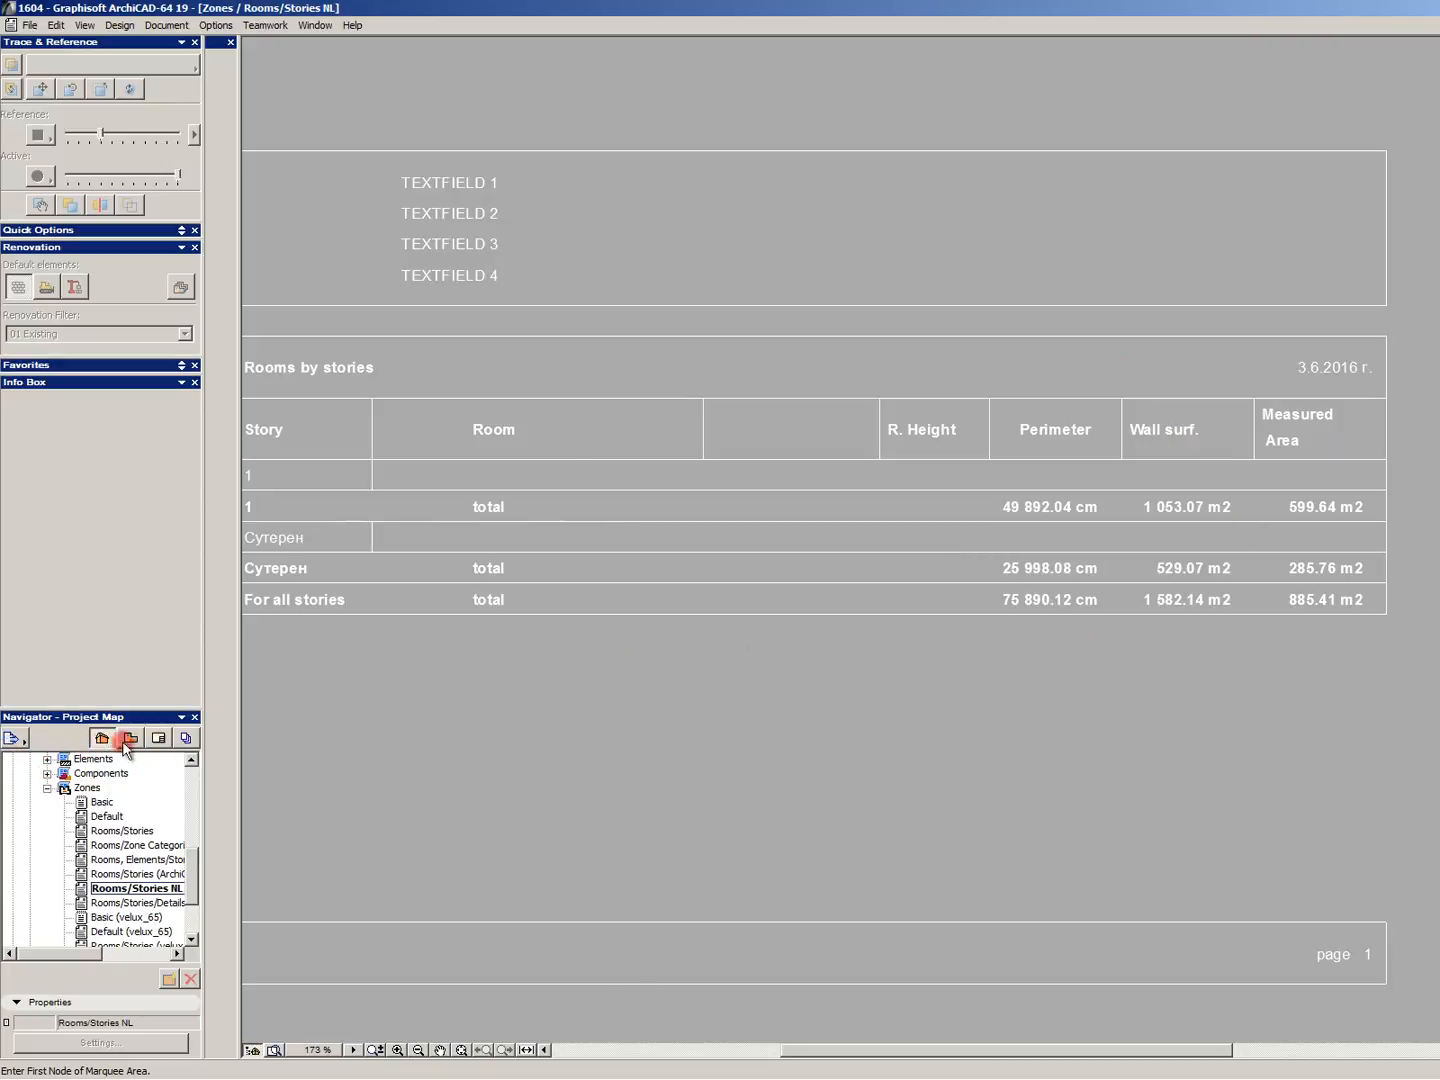
scroll(976, 712, down, 1)
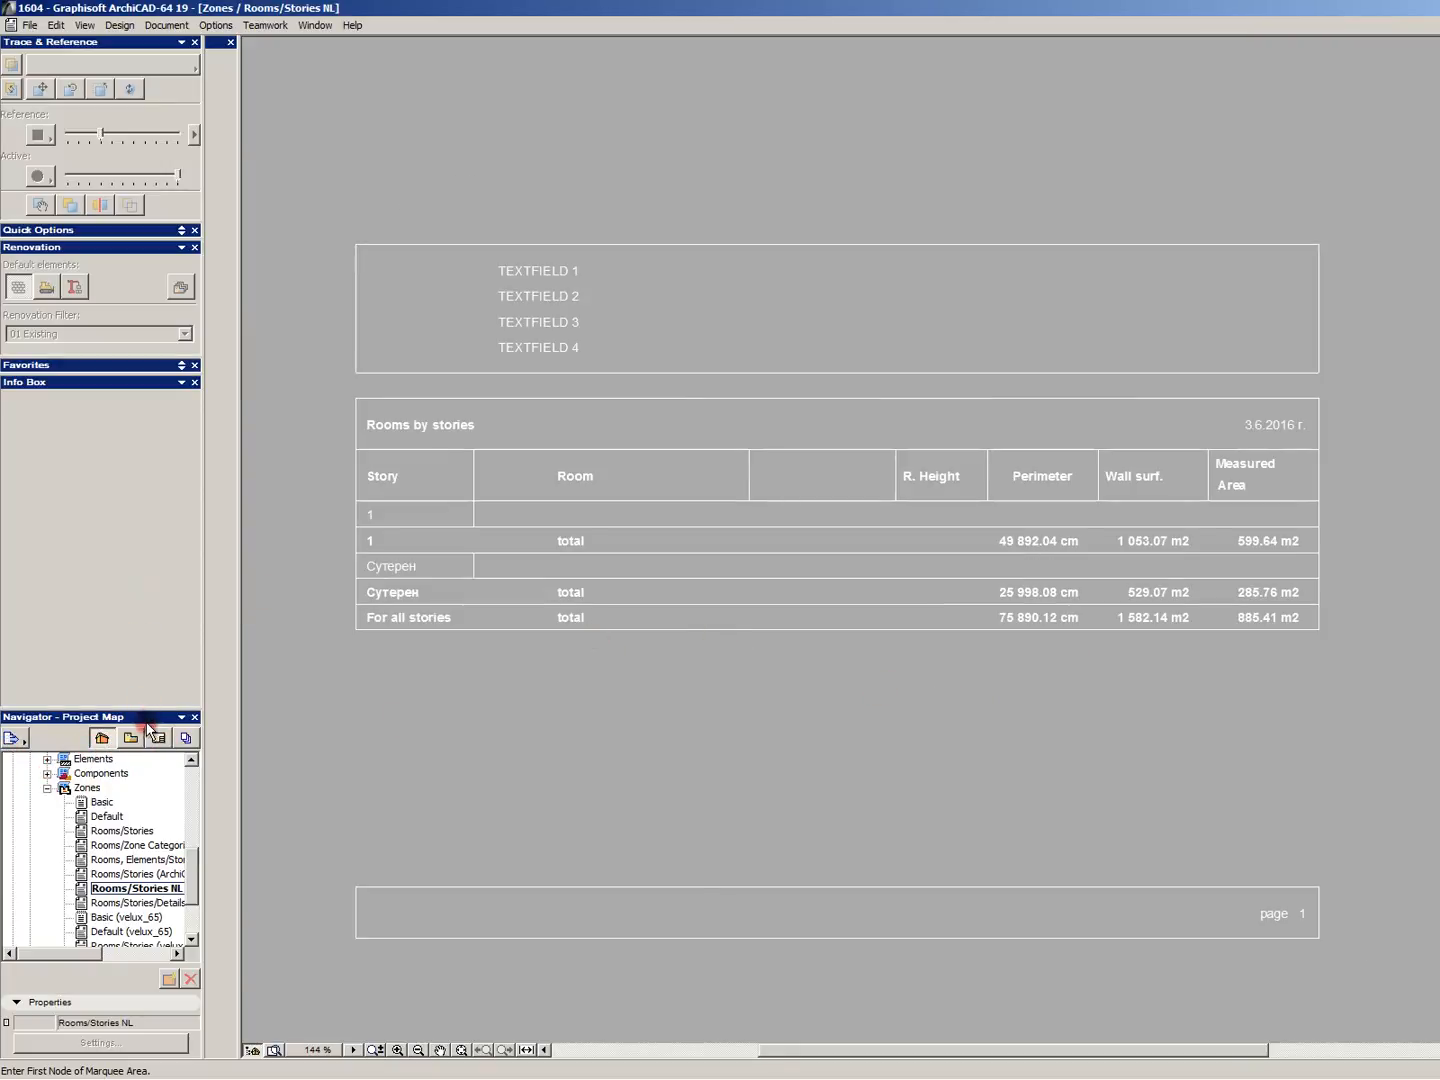
Step: Reopen the zone list scheme setup and examine the Rooms/Stories list format from Zone Number to Zone Perimeter
right_click(135, 888)
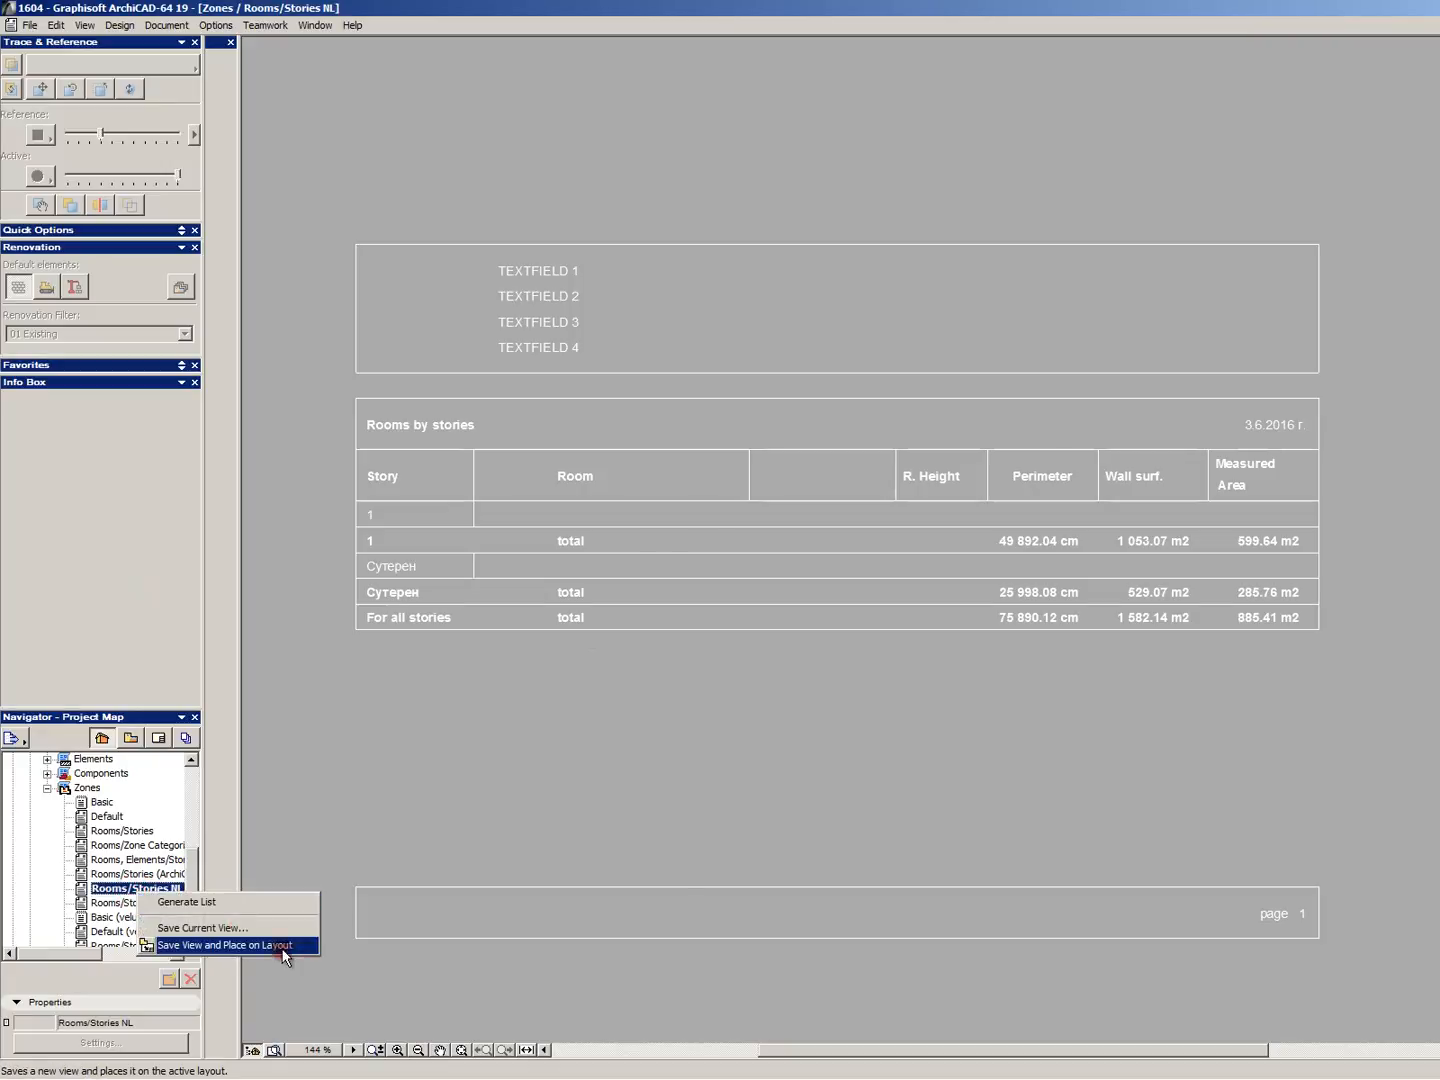
right_click(100, 788)
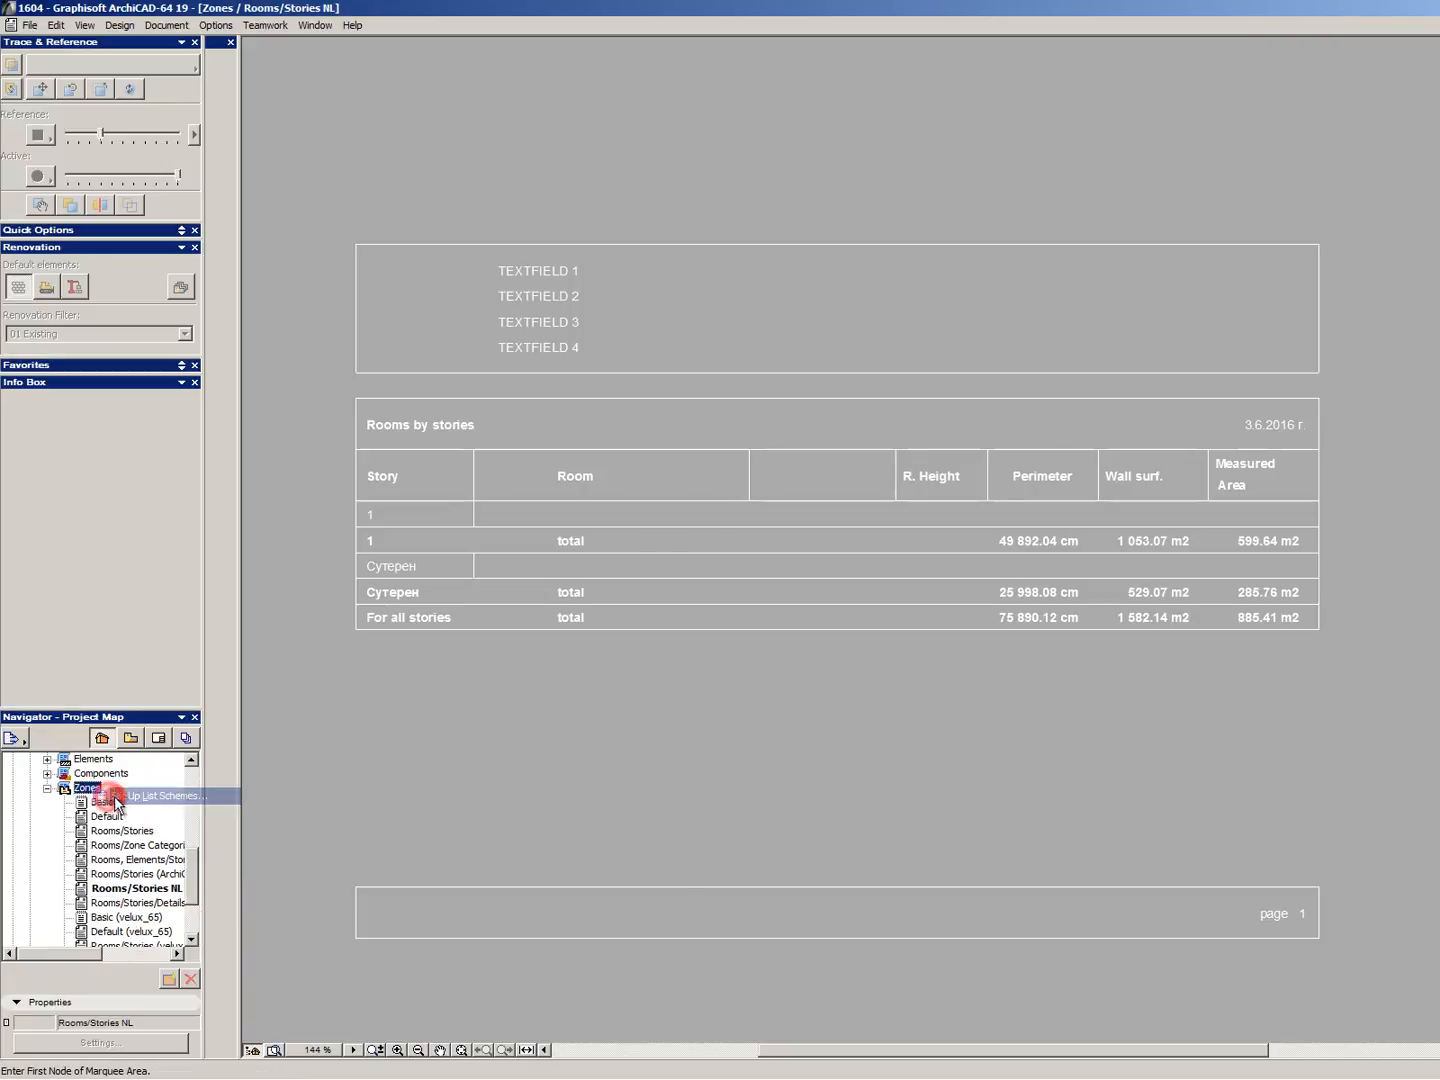
click(118, 799)
click(955, 508)
click(937, 526)
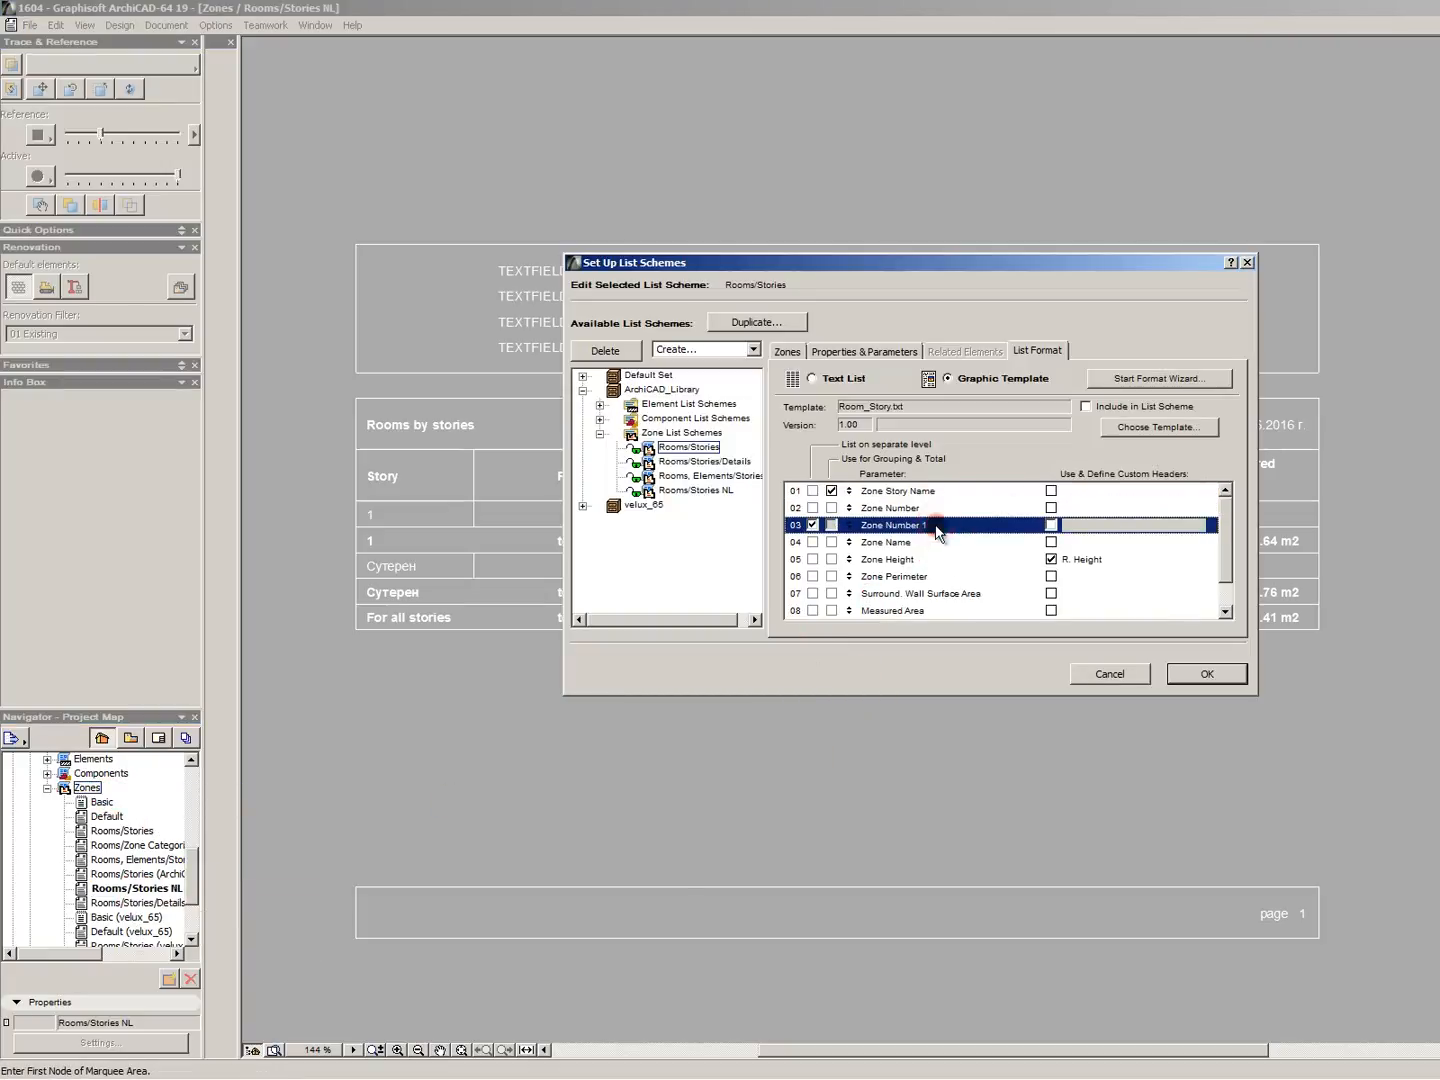
scroll(938, 530, down, 1)
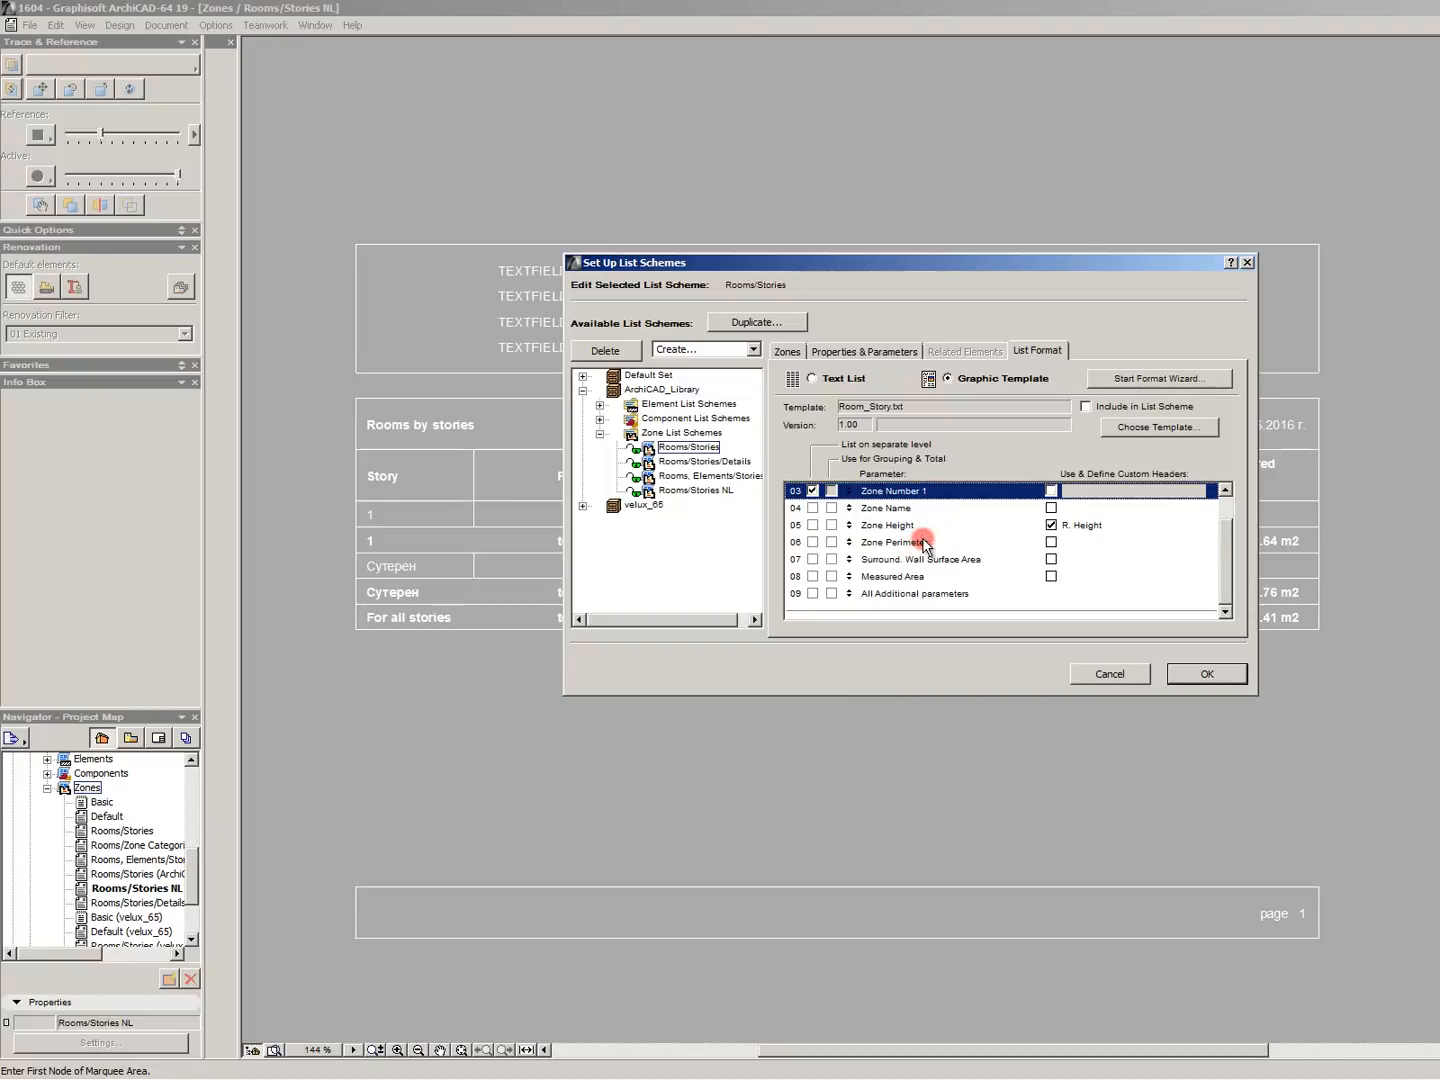
click(921, 544)
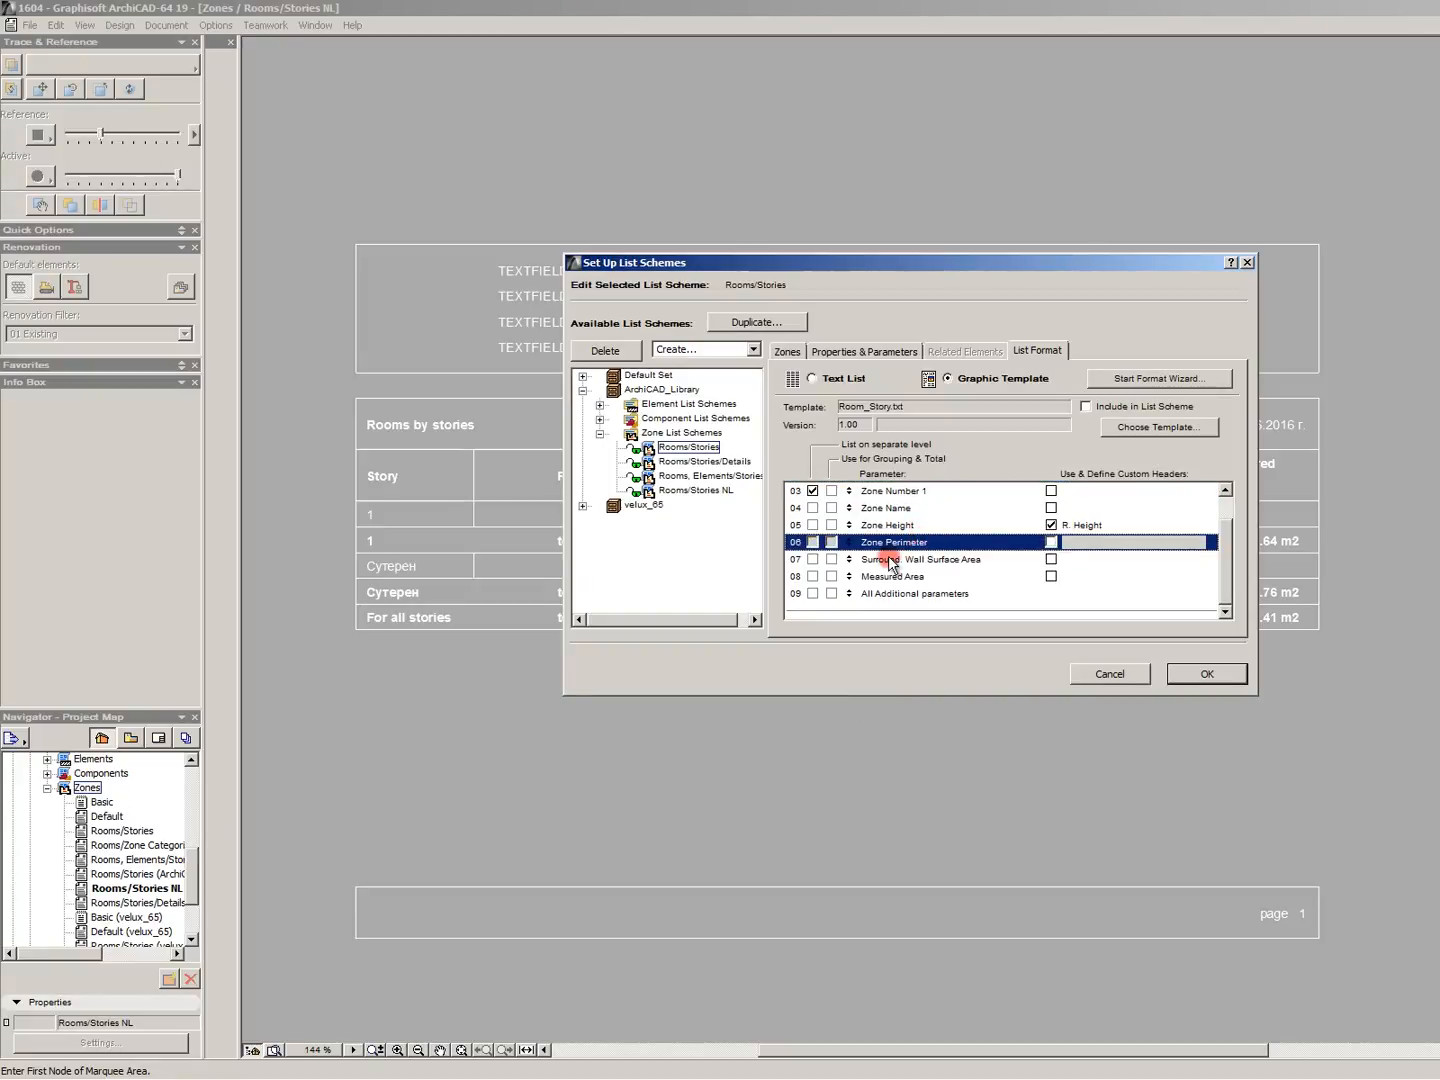
scroll(850, 516, up, 1)
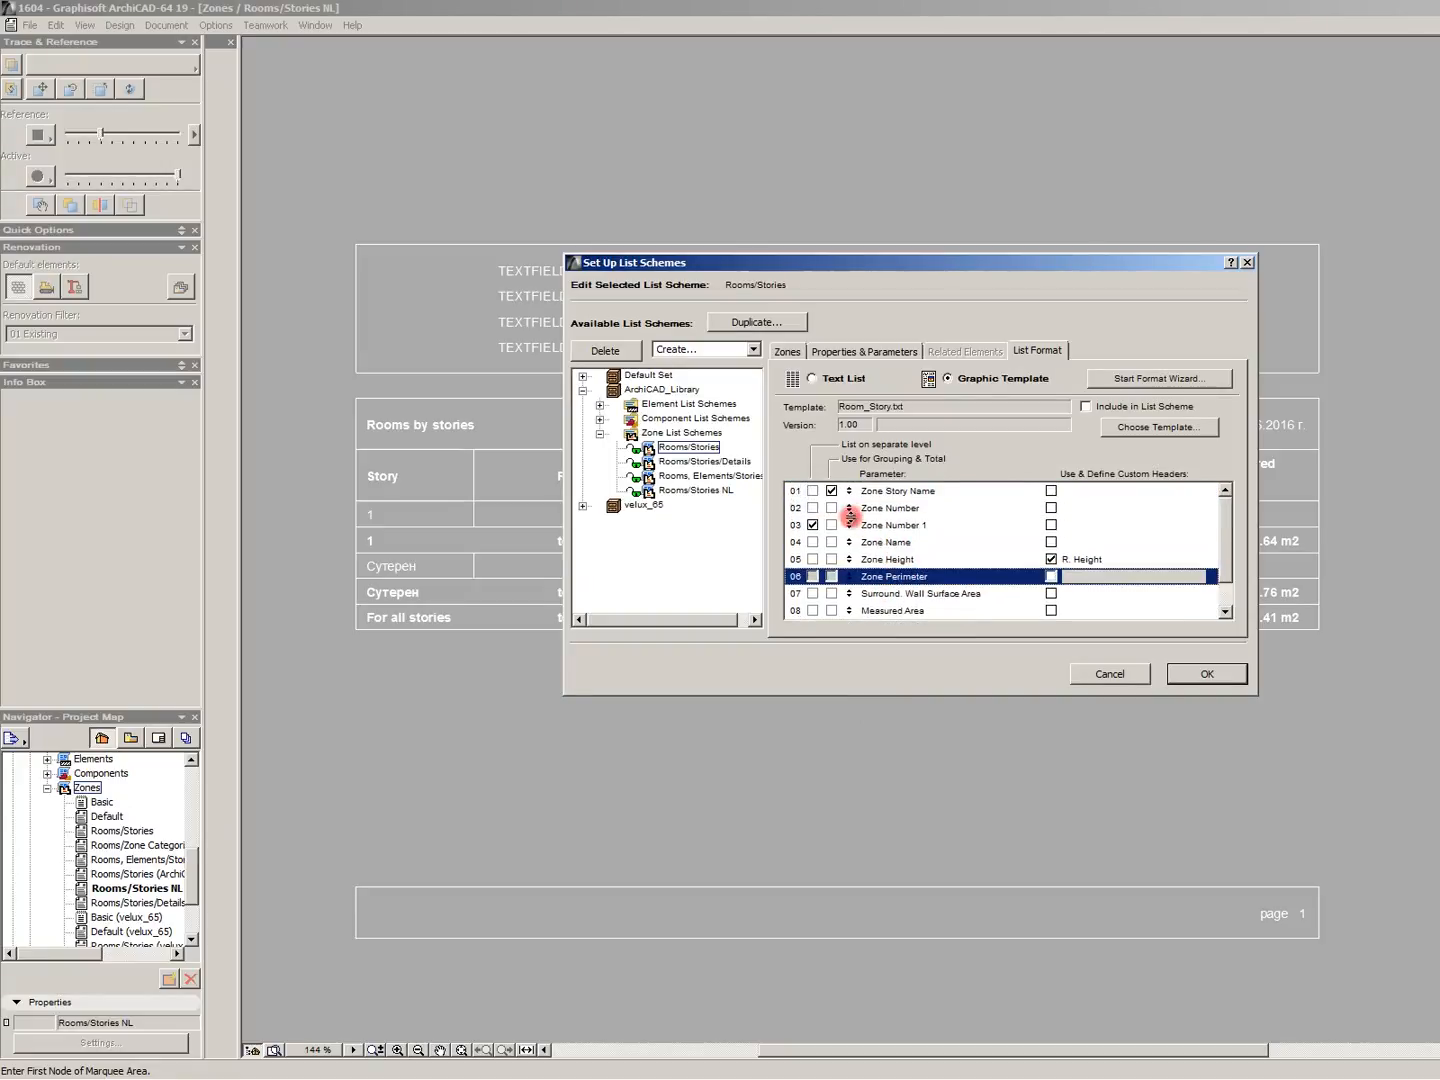
Step: Try turning off grouping and totals for Zone Story Name in Rooms/Stories, and turn the option back on
click(814, 490)
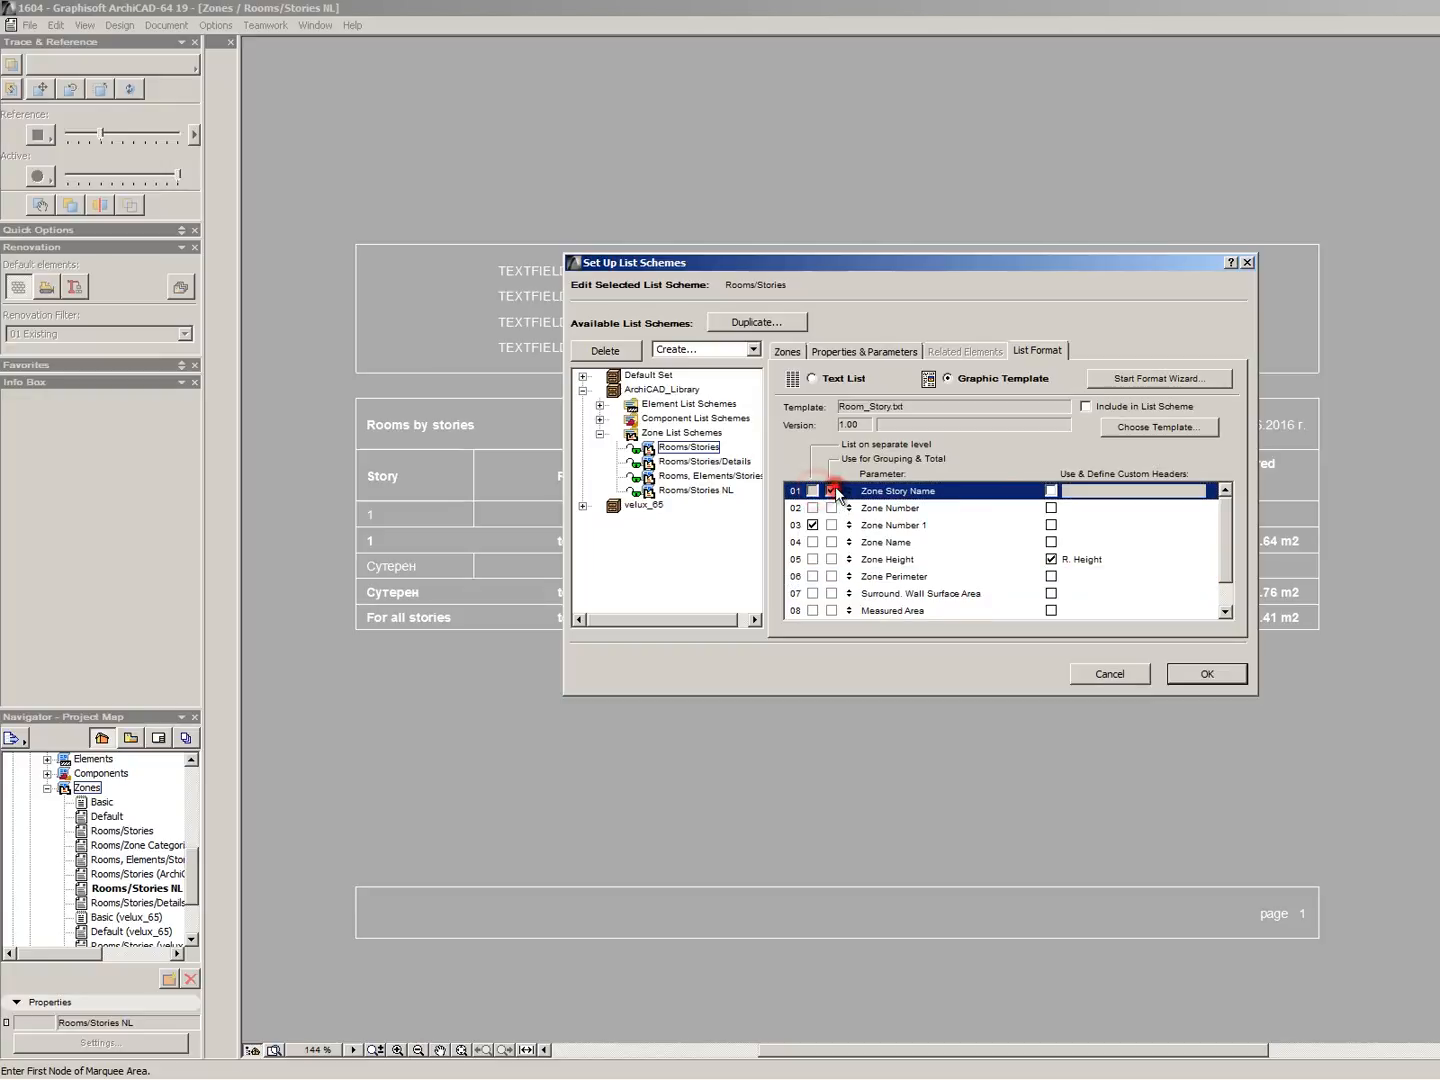
click(831, 491)
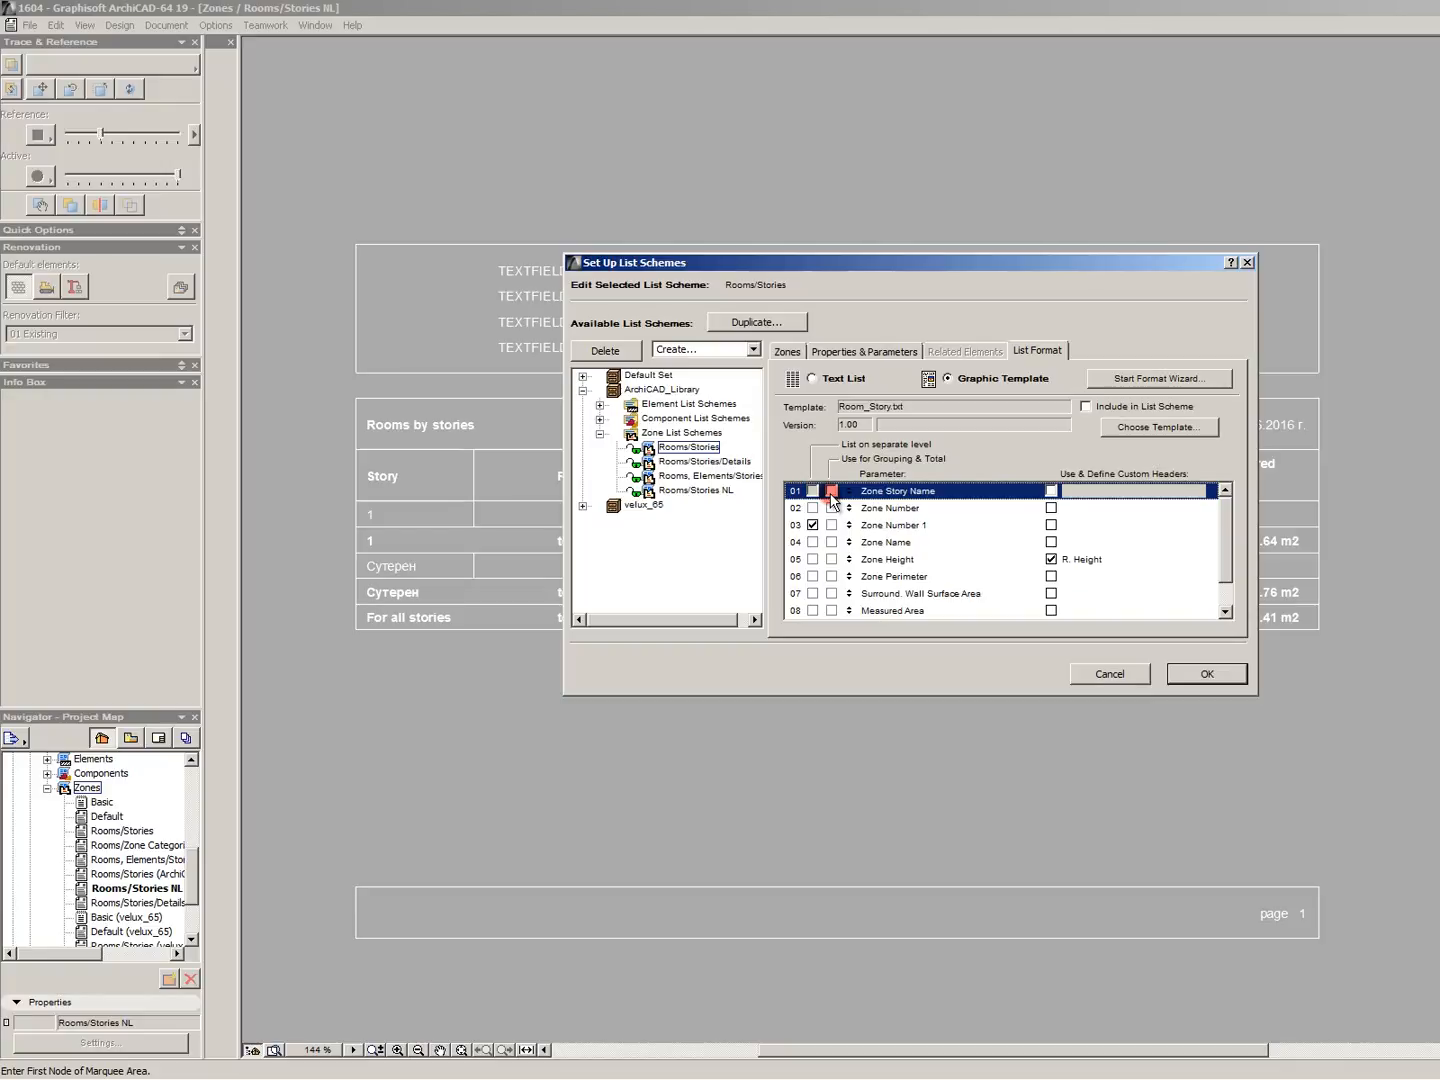
click(832, 490)
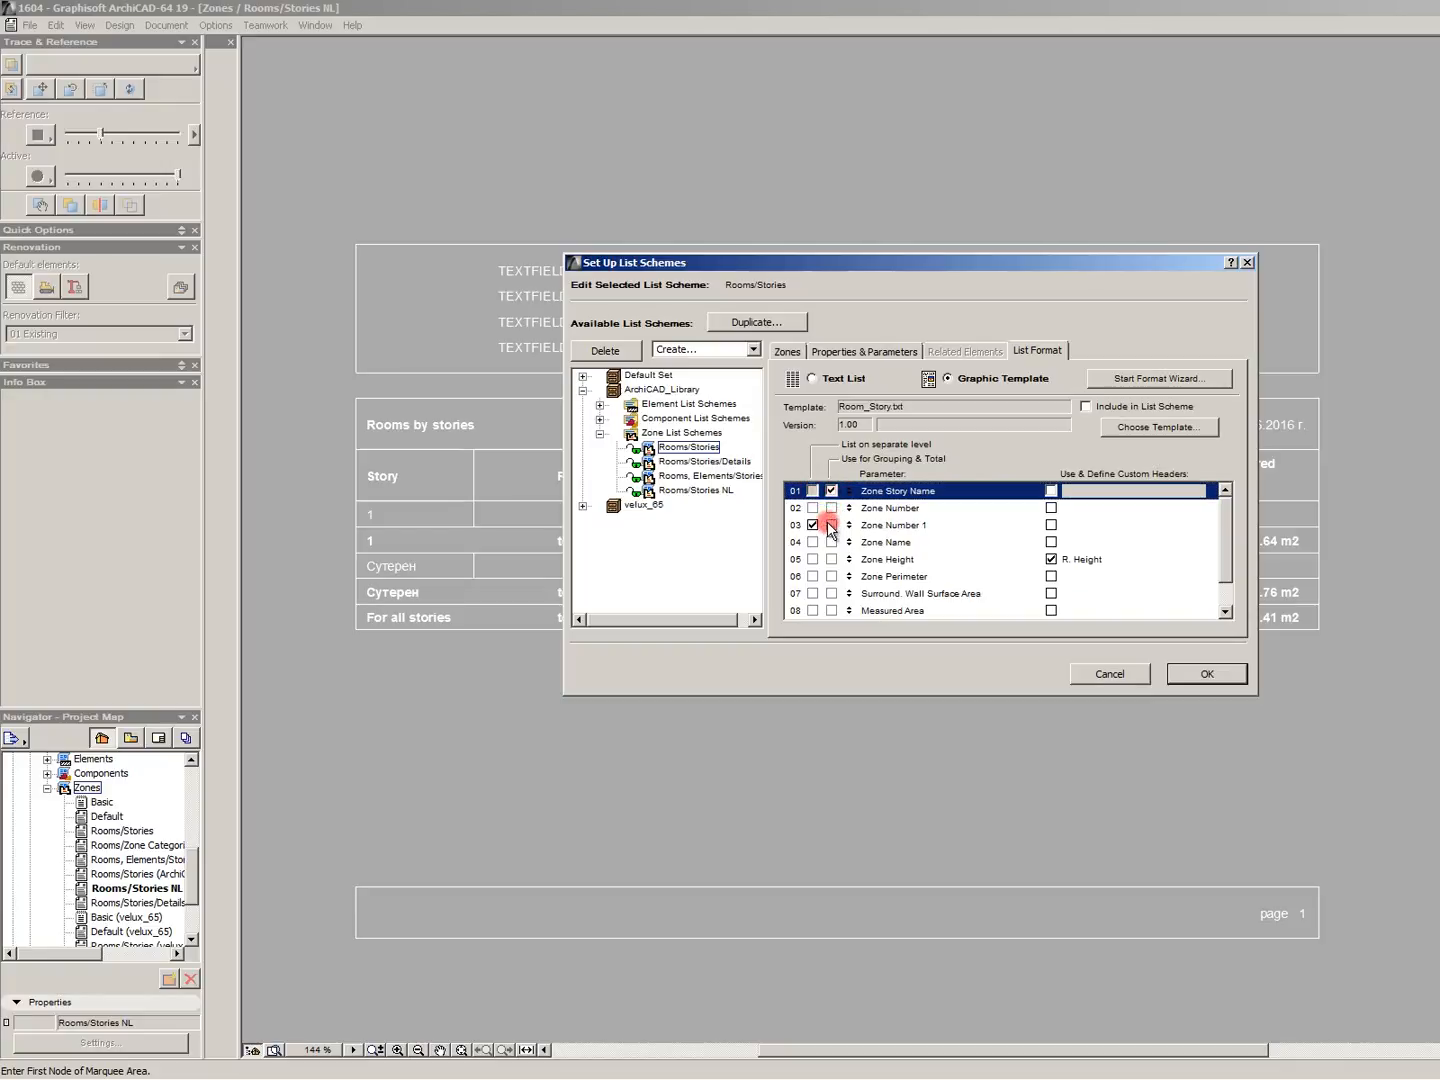
Step: Turn off separate-level listing for Zone Number 1 in Rooms/Stories and apply the scheme changes
click(831, 526)
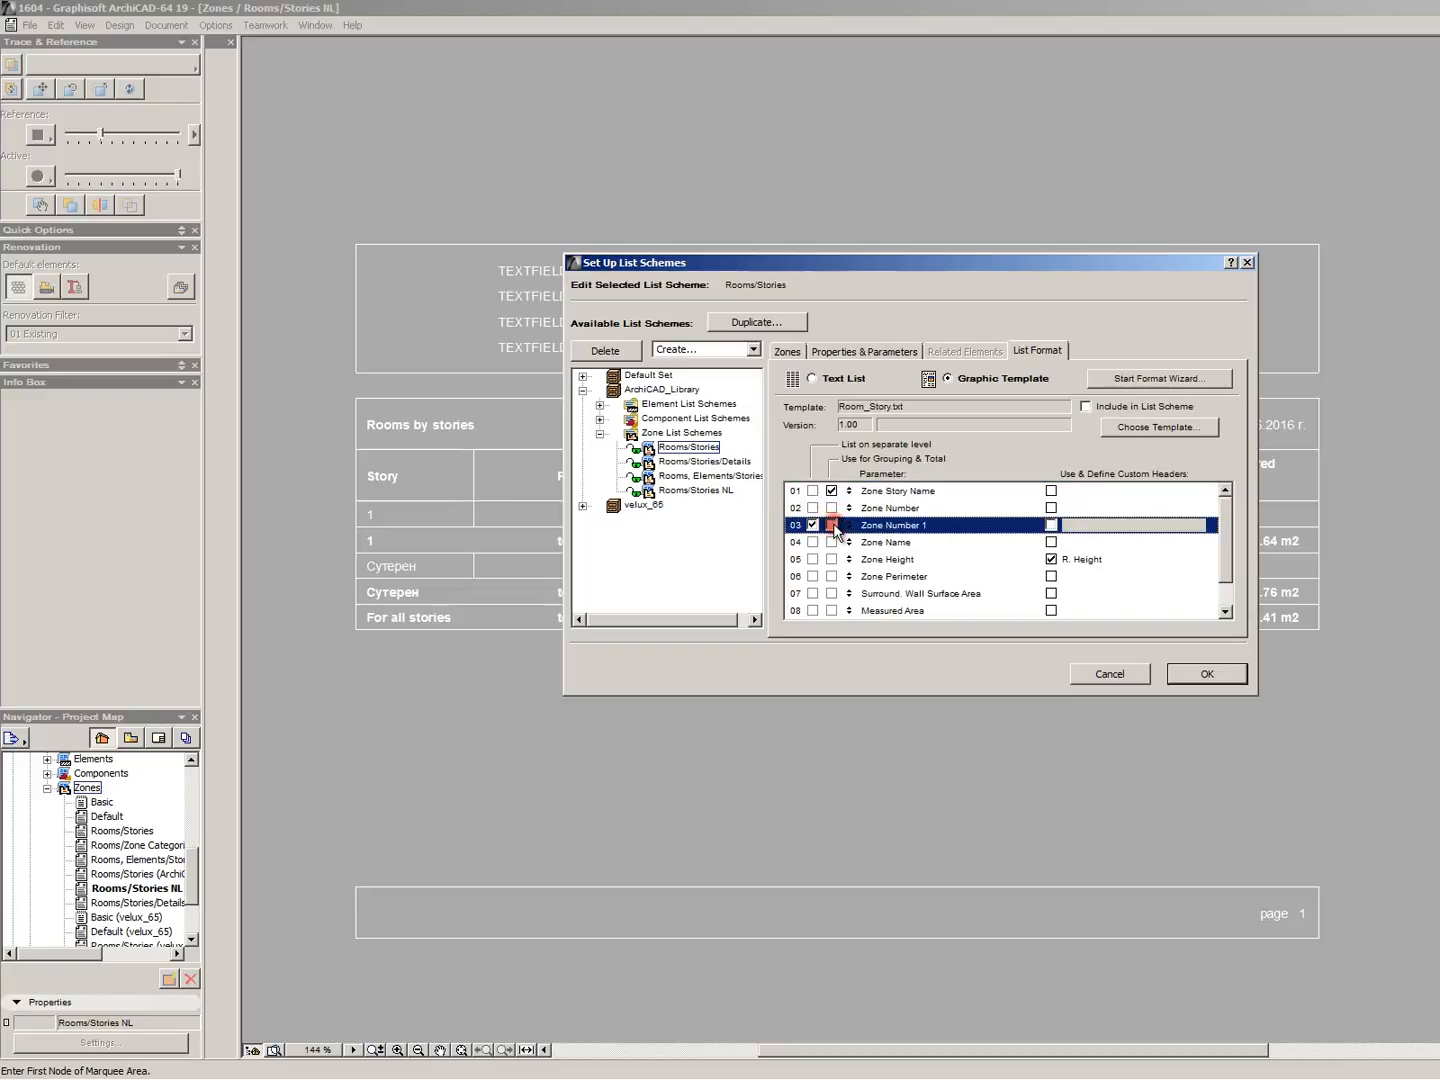
click(814, 526)
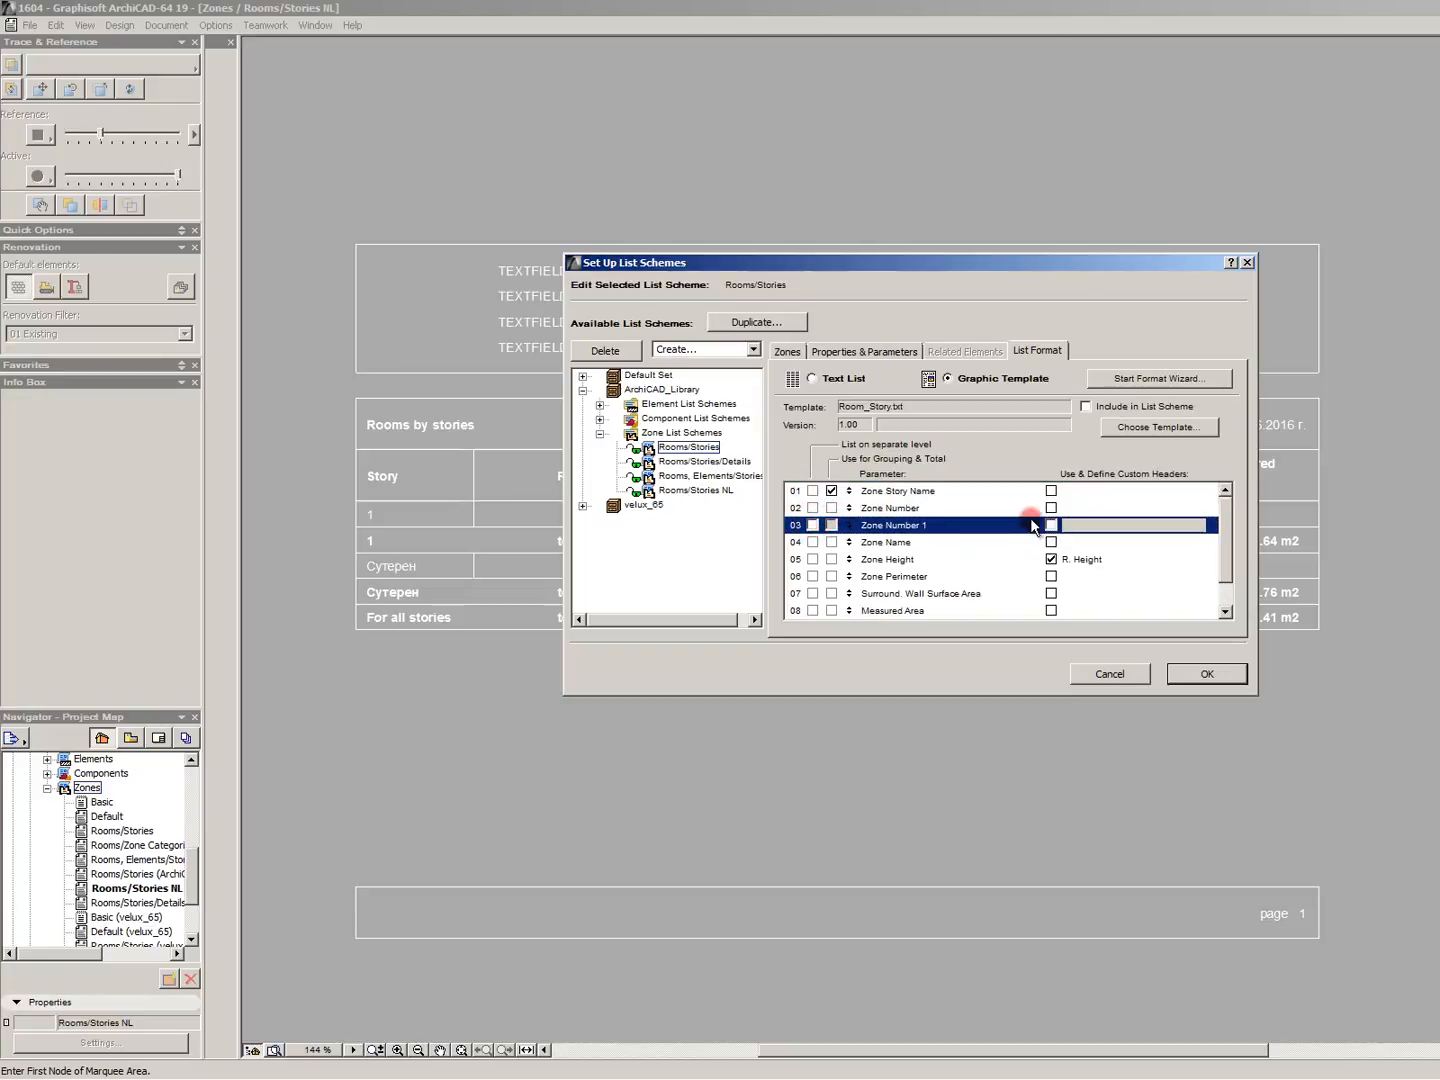
click(1000, 558)
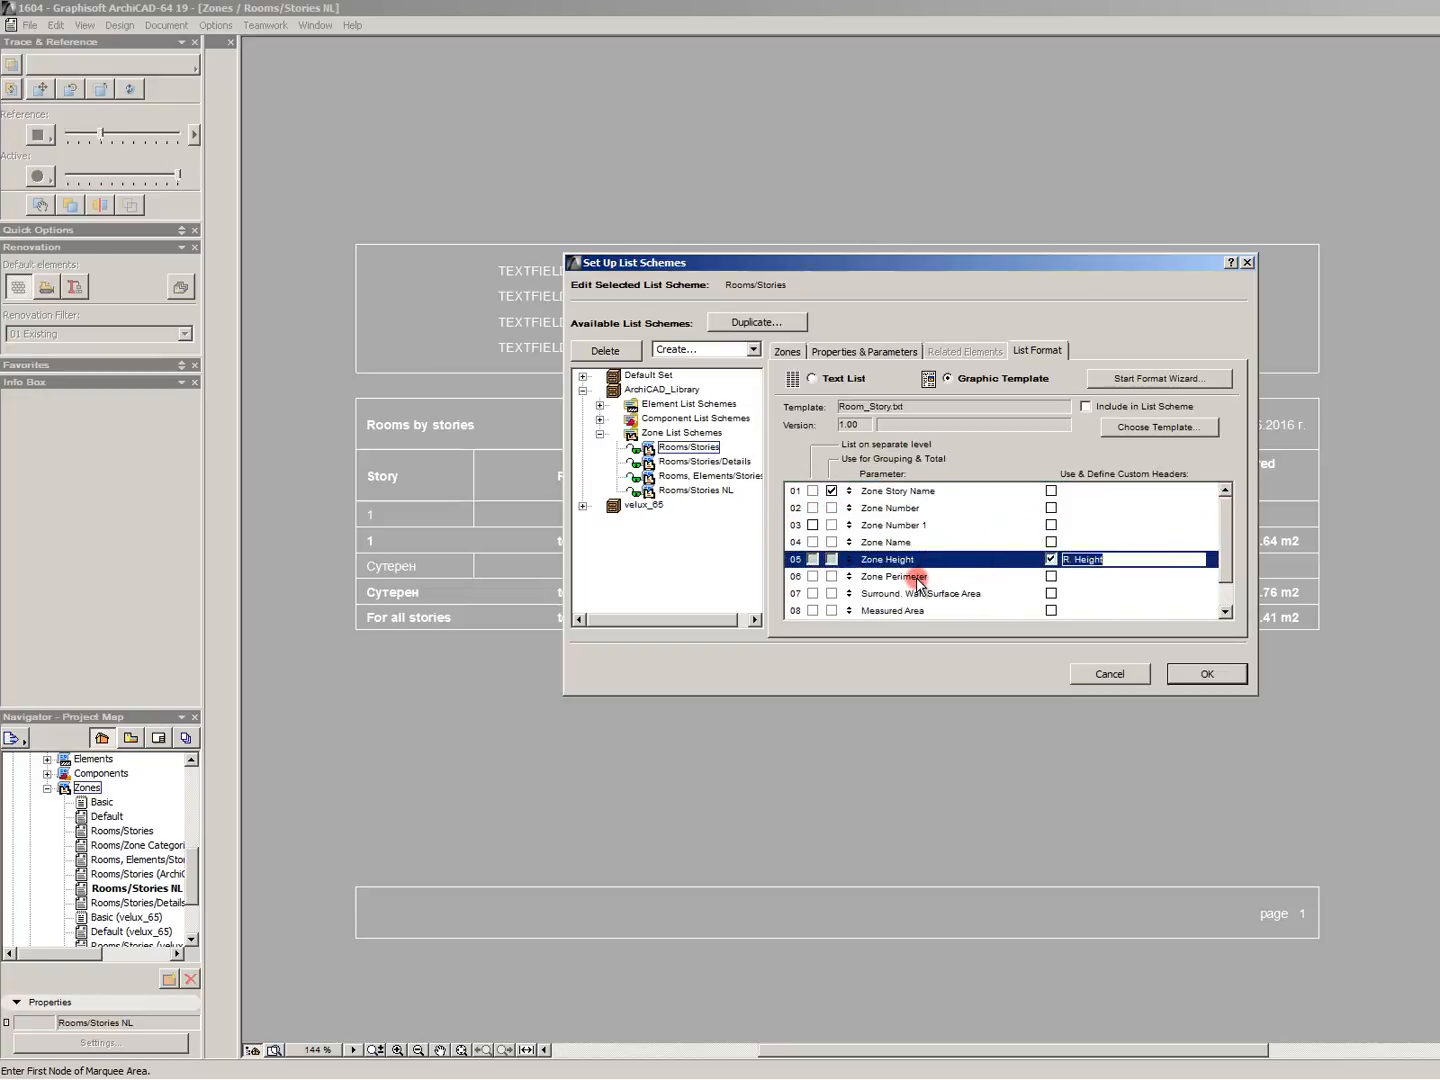
click(1051, 543)
click(1042, 543)
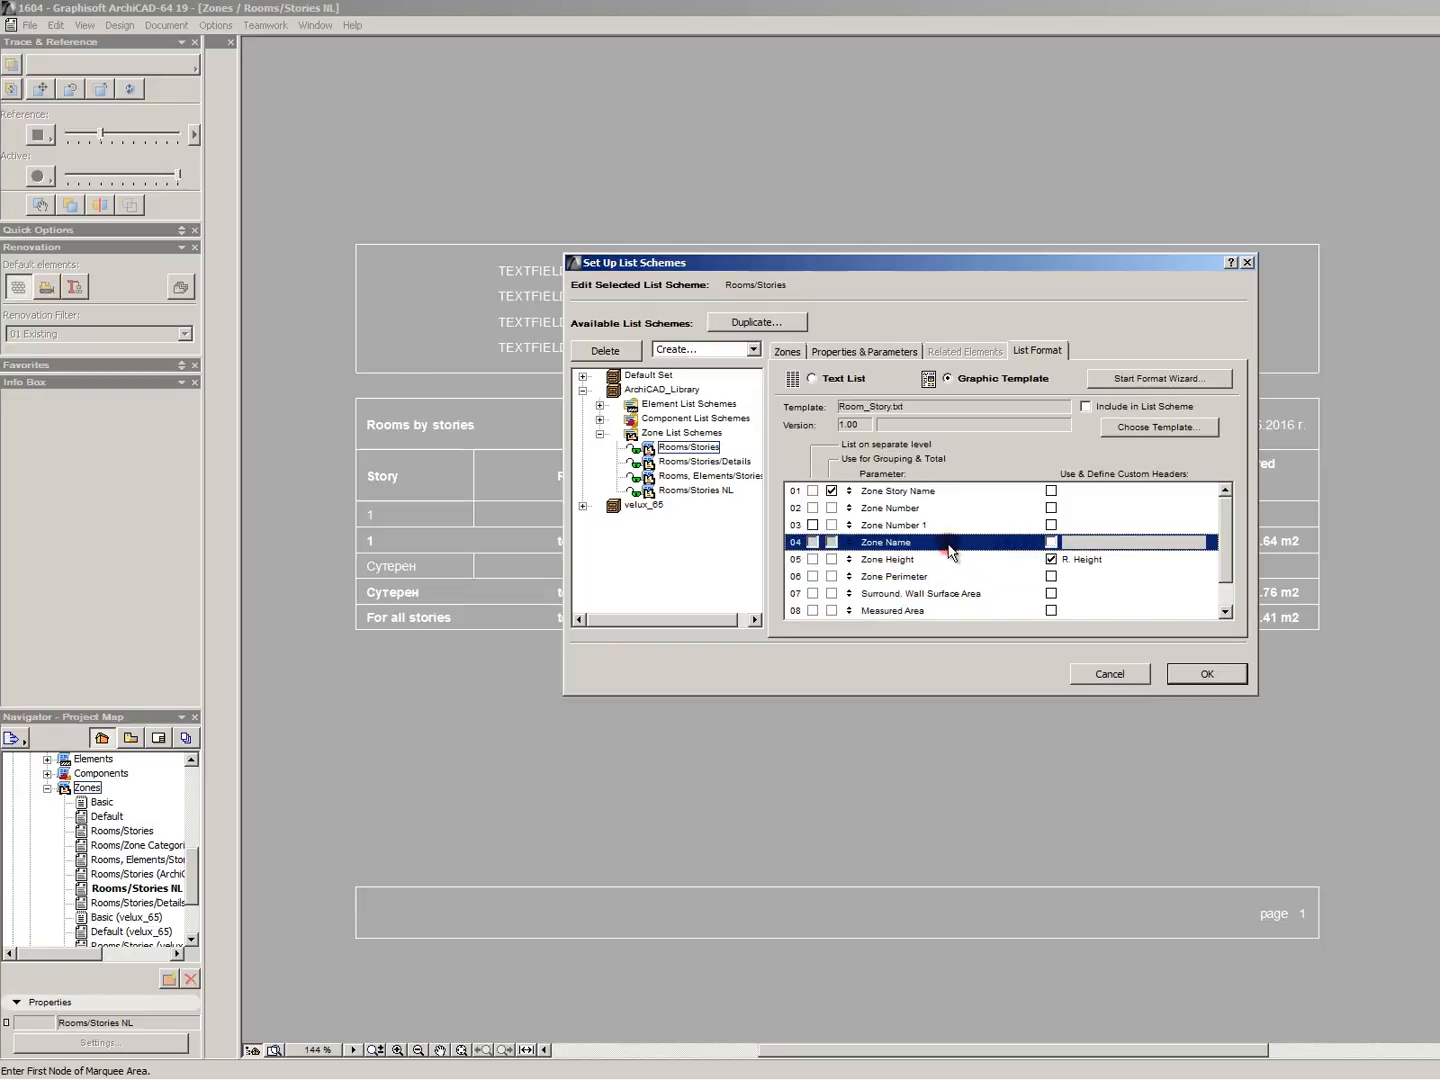
mouse_move(915, 265)
mouse_down()
mouse_move(1120, 688)
mouse_move(931, 284)
mouse_up()
click(1219, 691)
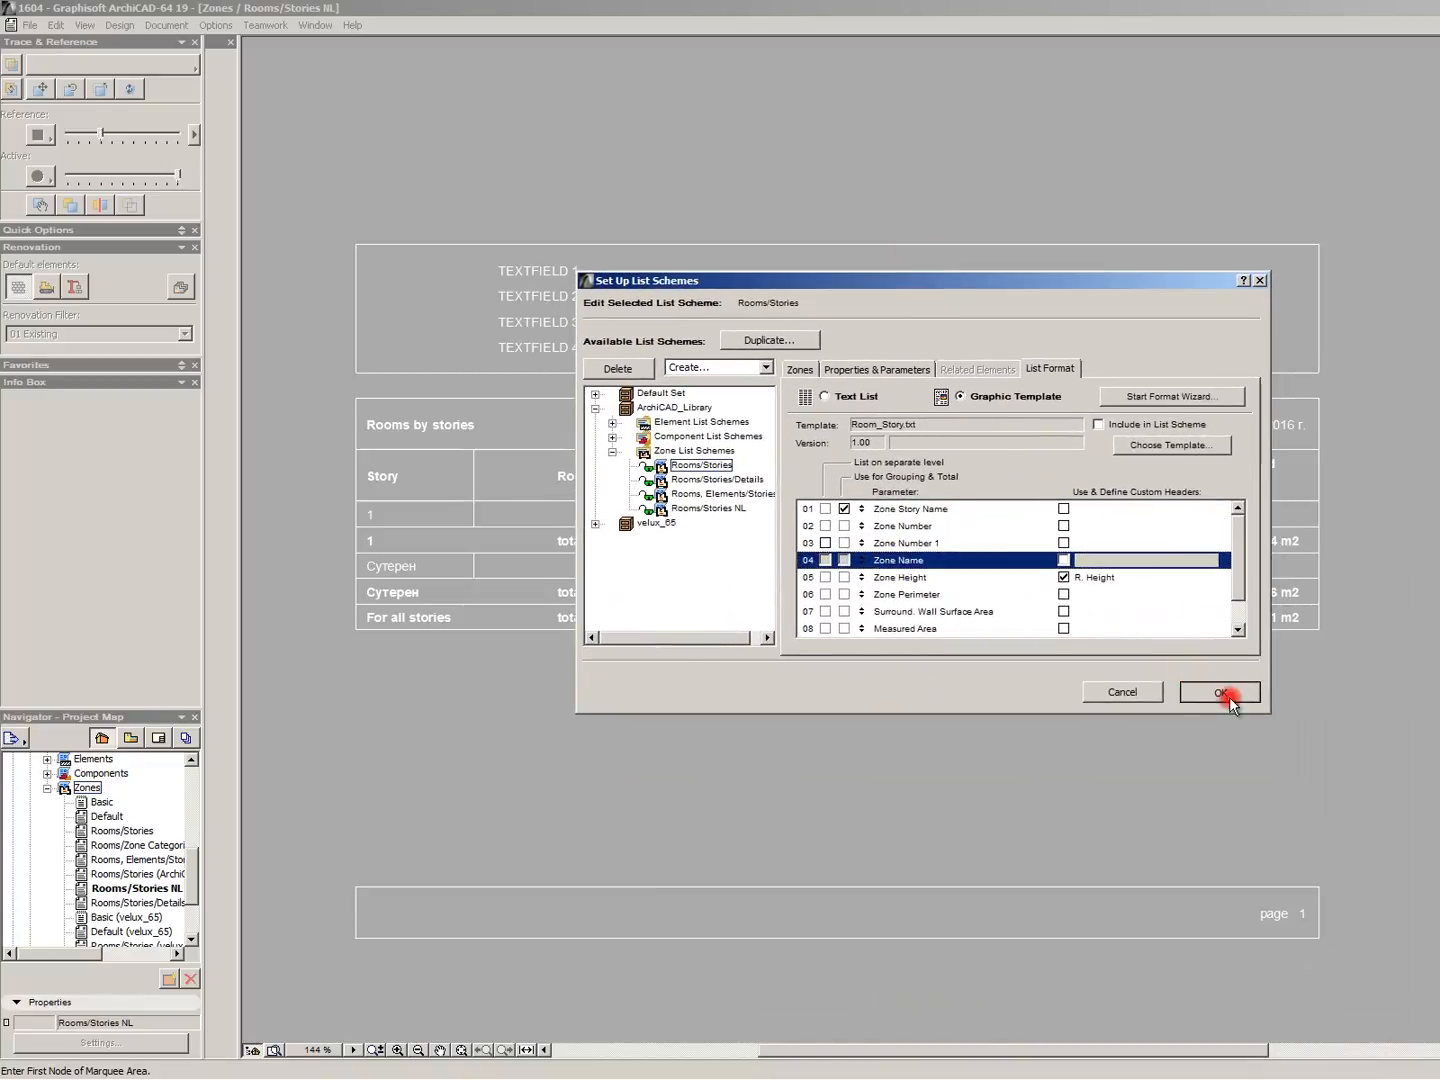